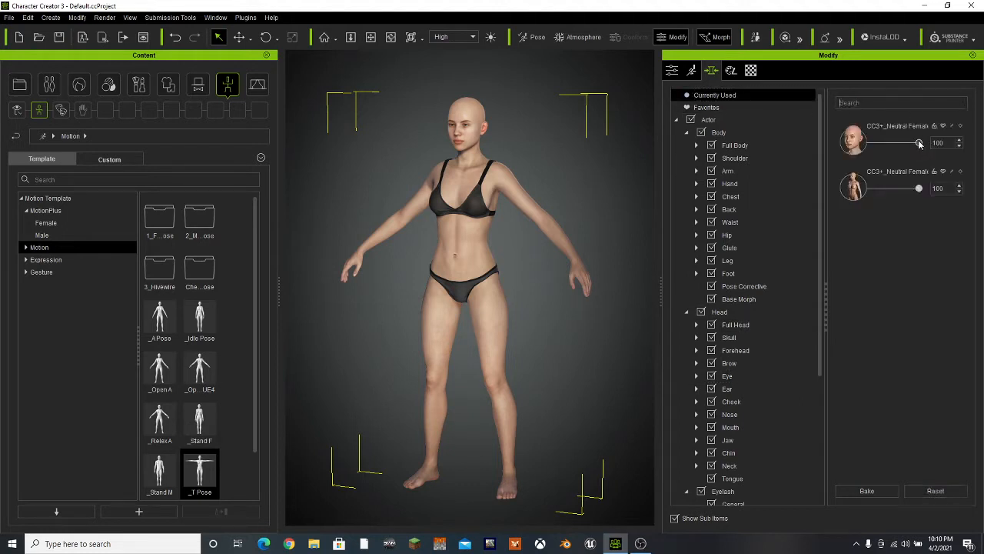
Set both CC3+ Neutral Female morphs to 0 and delete the character's underwear top and bottoms
{"action": "left_click_drag", "start_coordinate": [920, 144], "coordinate": [832, 164]}
{"action": "left_click_drag", "start_coordinate": [918, 189], "coordinate": [830, 197]}
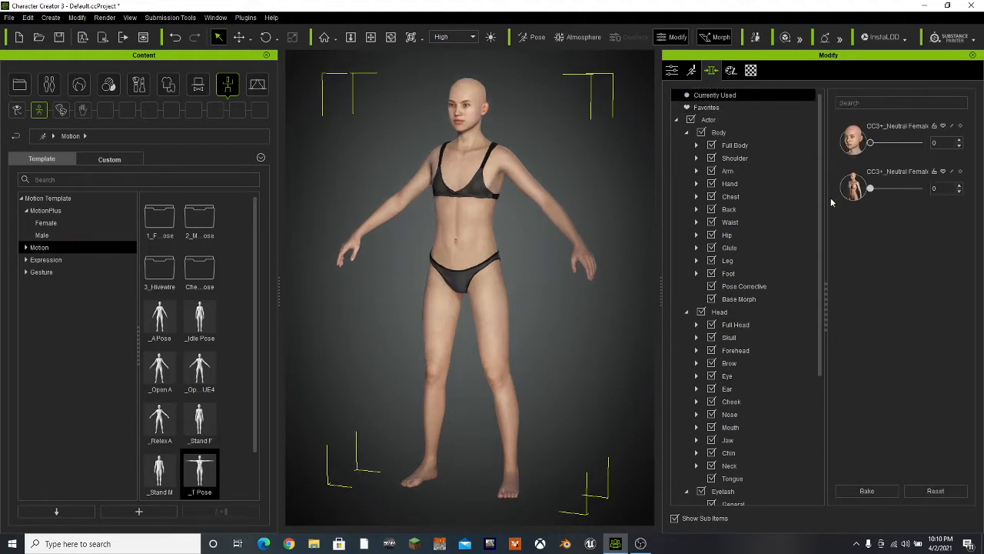
{"action": "left_click", "coordinate": [492, 200]}
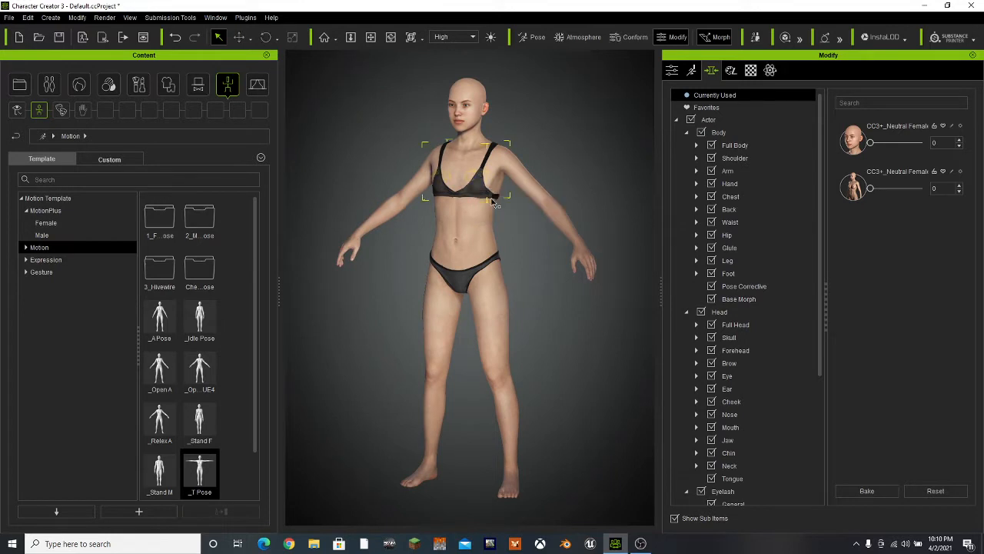
{"action": "key", "text": "Delete"}
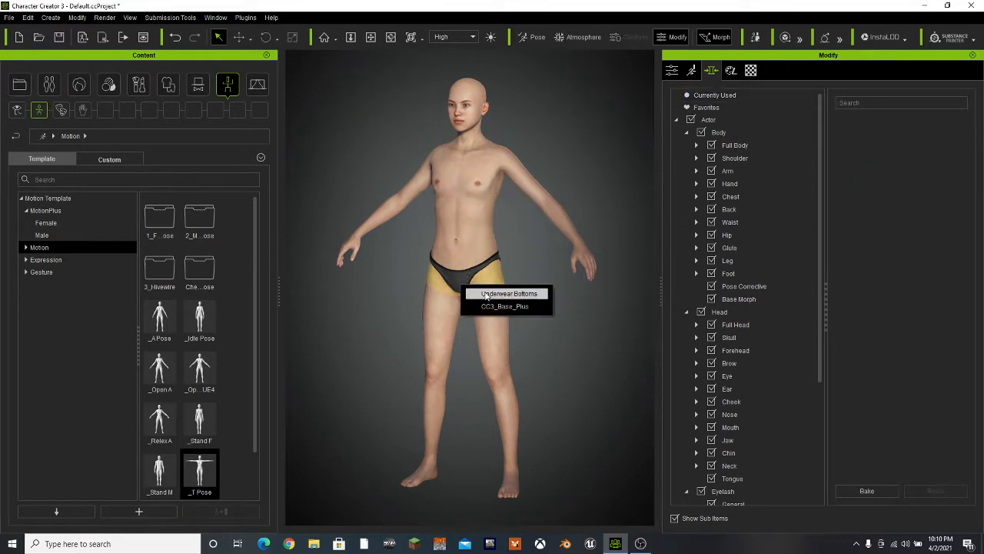
{"action": "left_click", "coordinate": [485, 292]}
{"action": "key", "text": "Delete"}
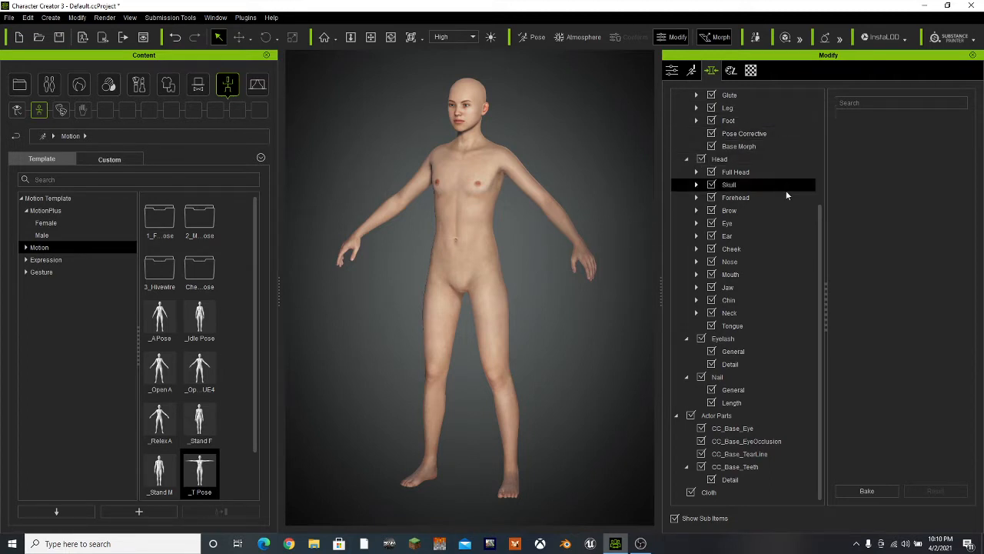
Start an FBX export of the clothed character with the Blender target preset and the current pose
{"action": "left_click", "coordinate": [8, 17]}
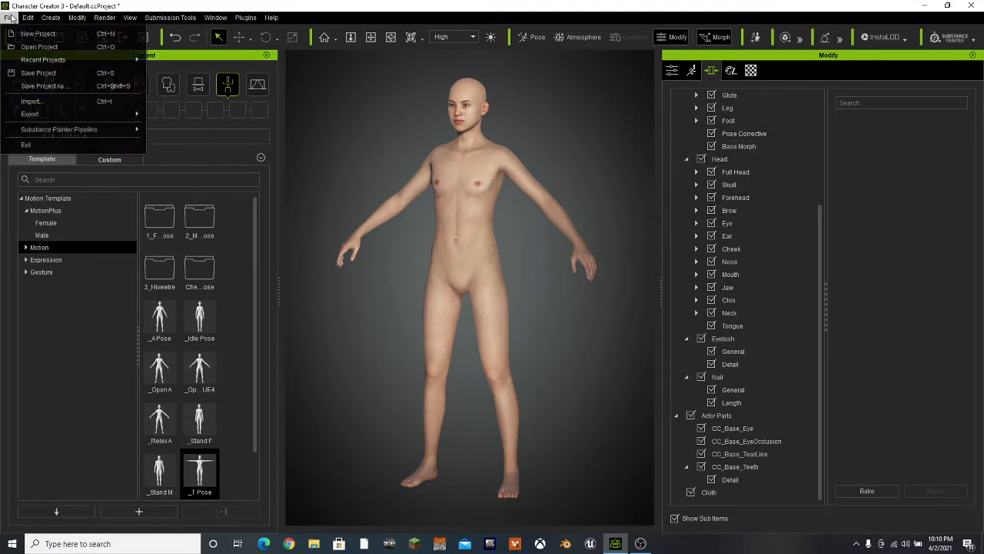
{"action": "mouse_move", "coordinate": [33, 117]}
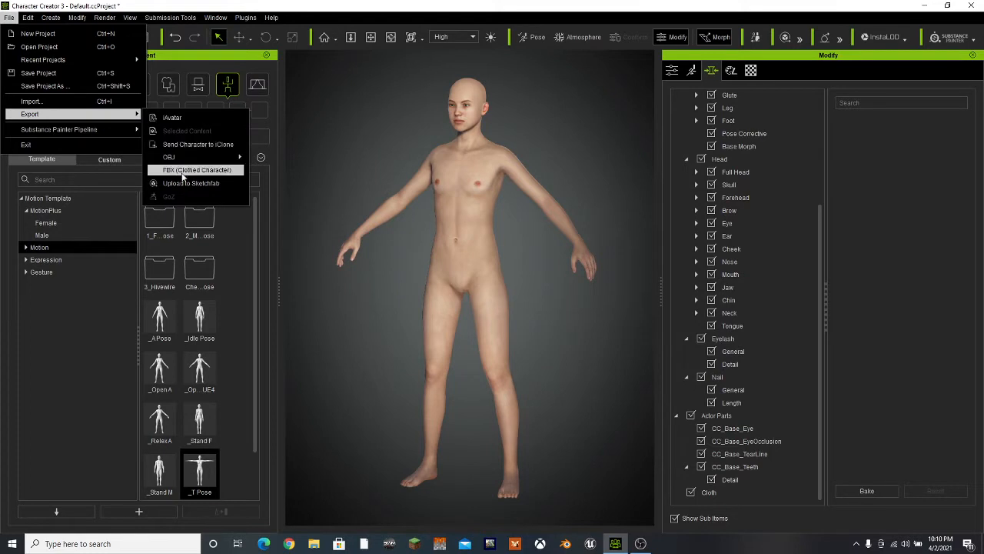
{"action": "left_click", "coordinate": [196, 170]}
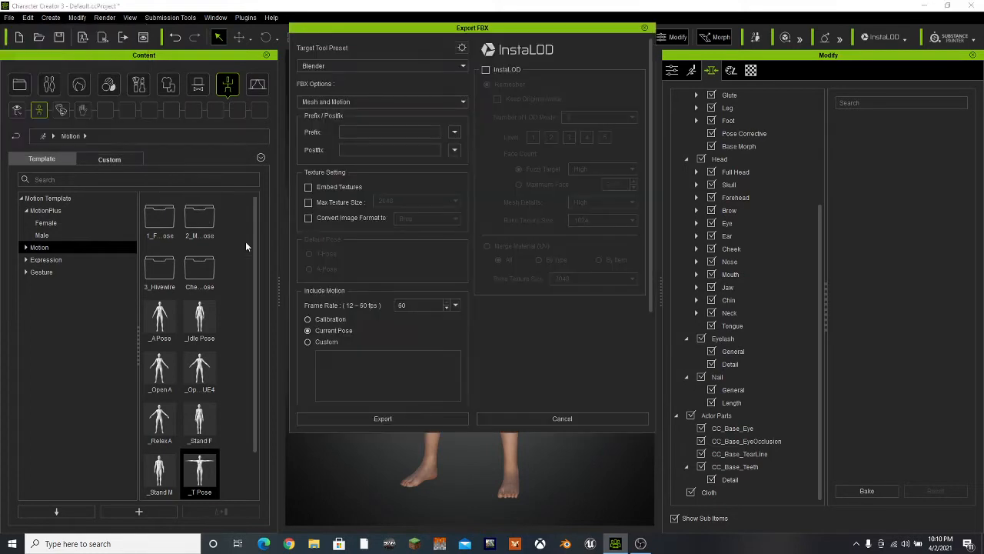
{"action": "left_click", "coordinate": [325, 65]}
{"action": "left_click", "coordinate": [366, 41]}
{"action": "left_click", "coordinate": [336, 416]}
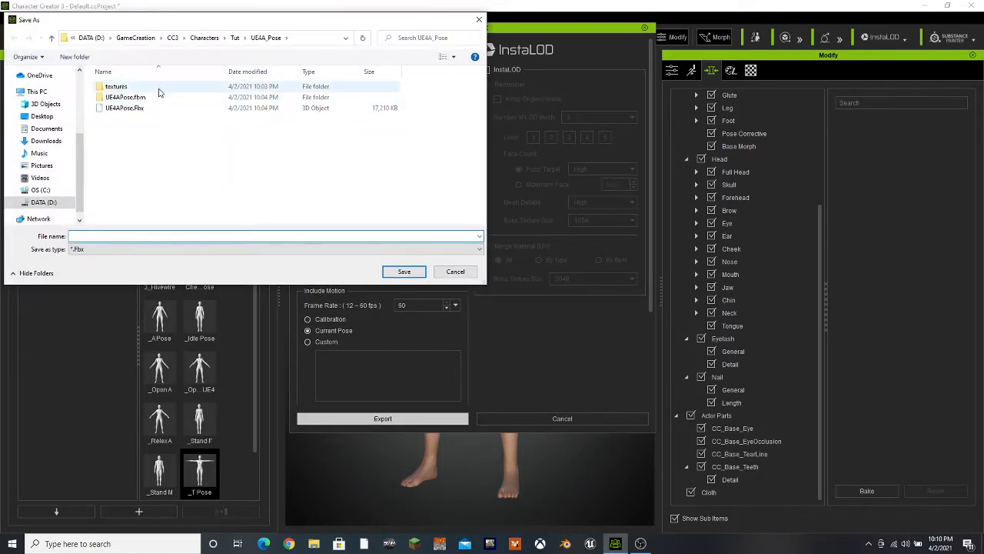
Go up to the Characters folder in the save dialog and delete the existing Tut folder
{"action": "left_click", "coordinate": [235, 38]}
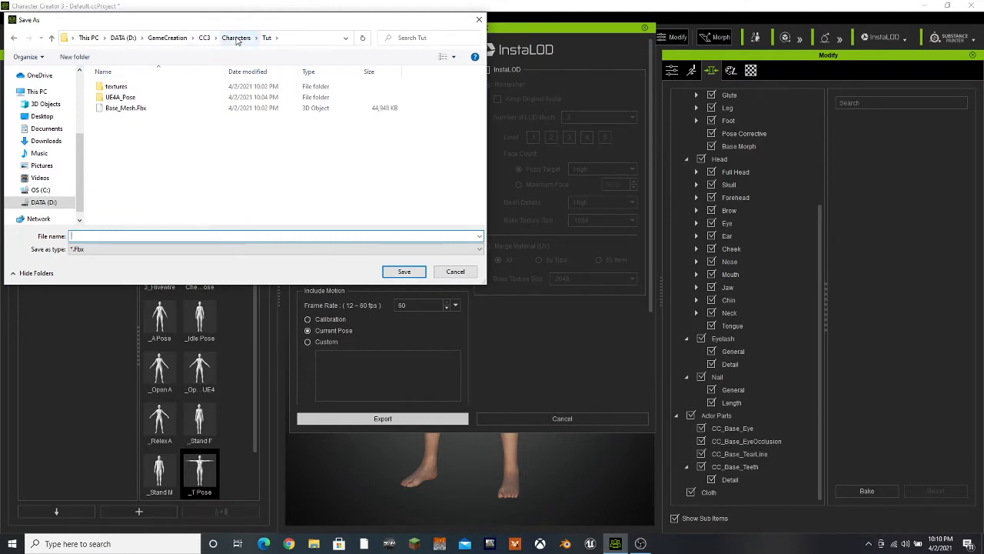
{"action": "left_click", "coordinate": [229, 38]}
{"action": "right_click", "coordinate": [131, 128]}
{"action": "left_click", "coordinate": [111, 119]}
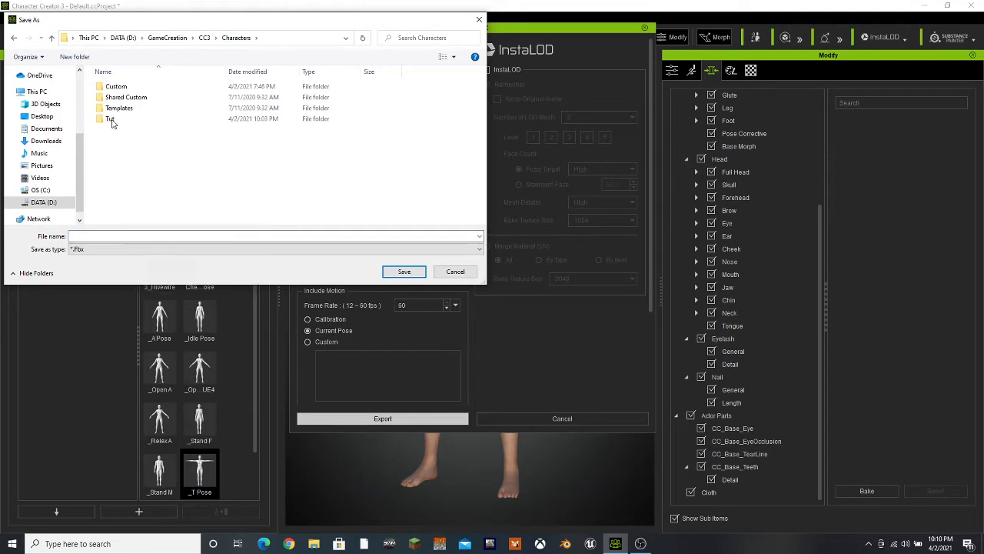
{"action": "left_click", "coordinate": [112, 119]}
{"action": "right_click", "coordinate": [112, 121]}
{"action": "left_click", "coordinate": [138, 382]}
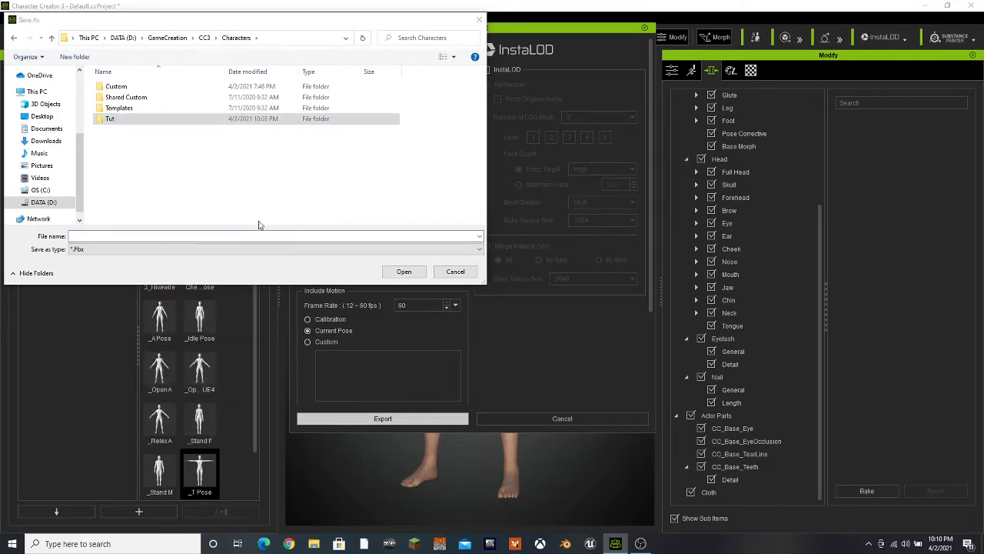
Create a new folder named Tut inside Characters and save the FBX export in it as BaseMesh
{"action": "right_click", "coordinate": [188, 156]}
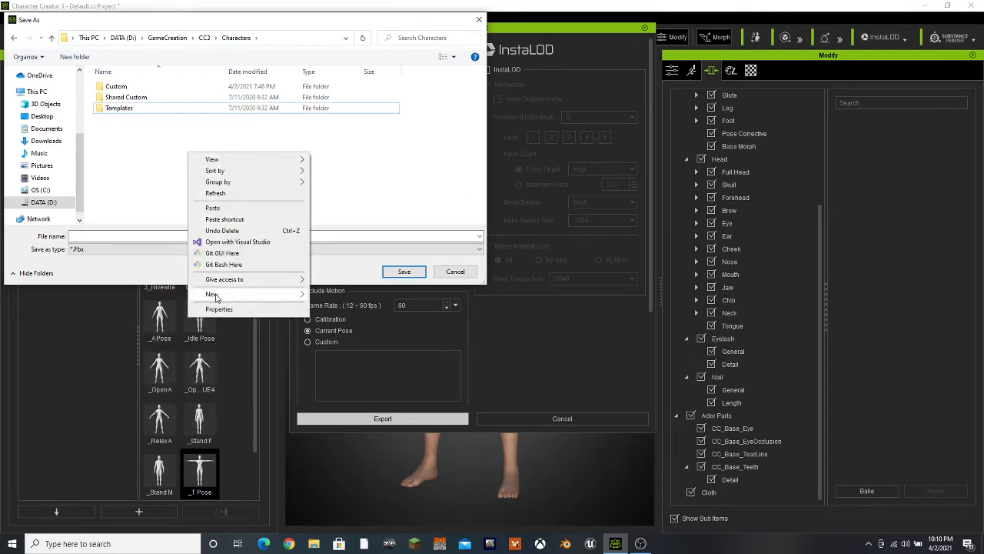
{"action": "mouse_move", "coordinate": [261, 296]}
{"action": "left_click", "coordinate": [329, 296]}
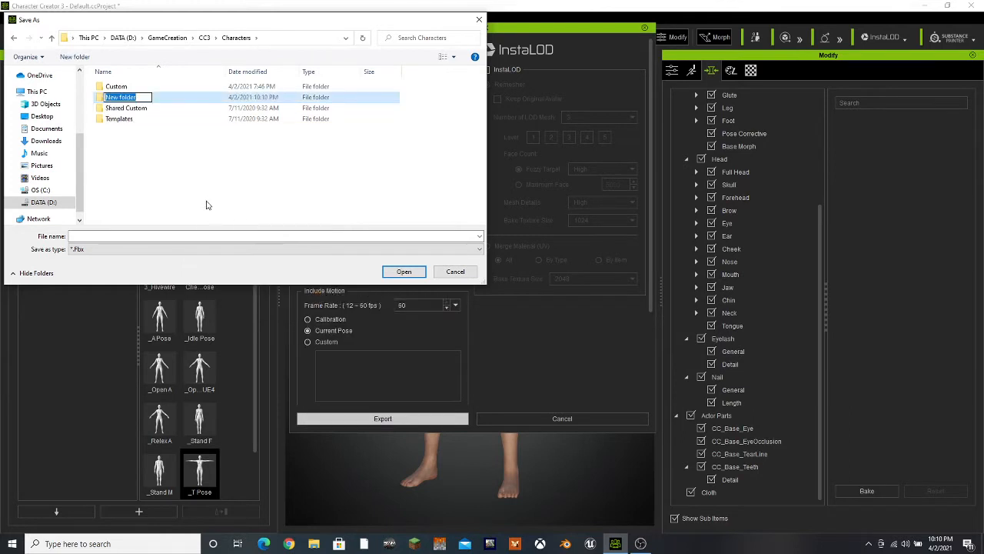
{"action": "type", "text": "Tut"}
{"action": "key", "text": "Return"}
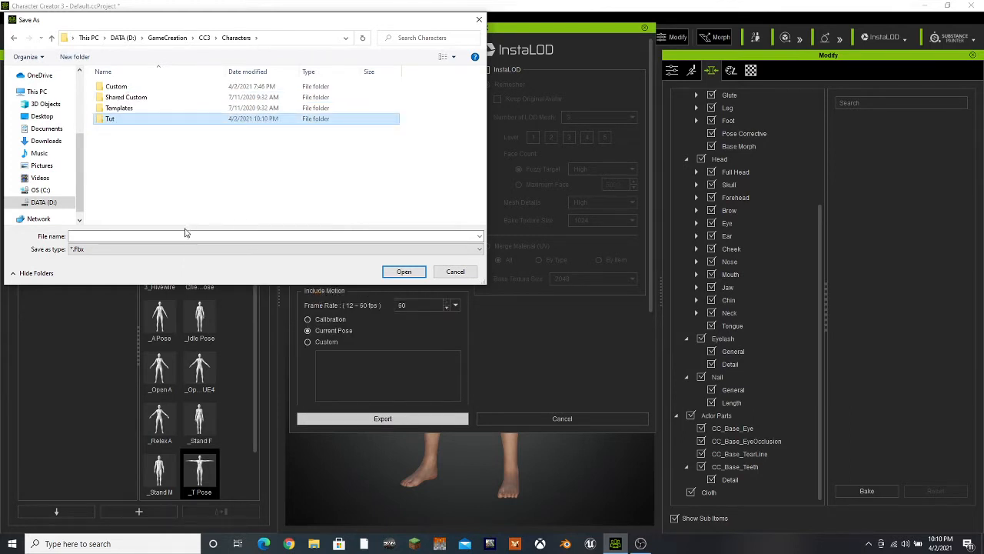
{"action": "double_click", "coordinate": [162, 120]}
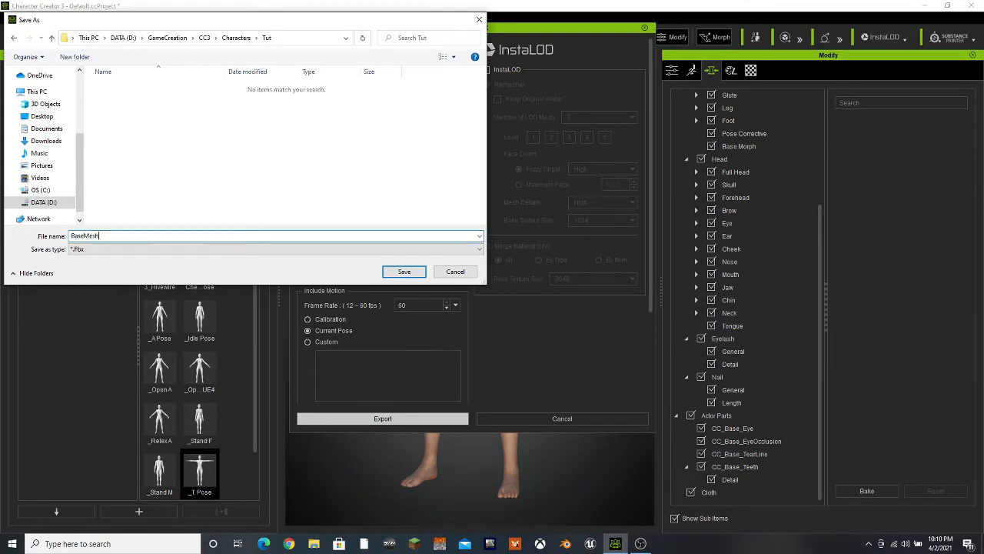
{"action": "type", "text": "BaseMesh"}
{"action": "key", "text": "Return"}
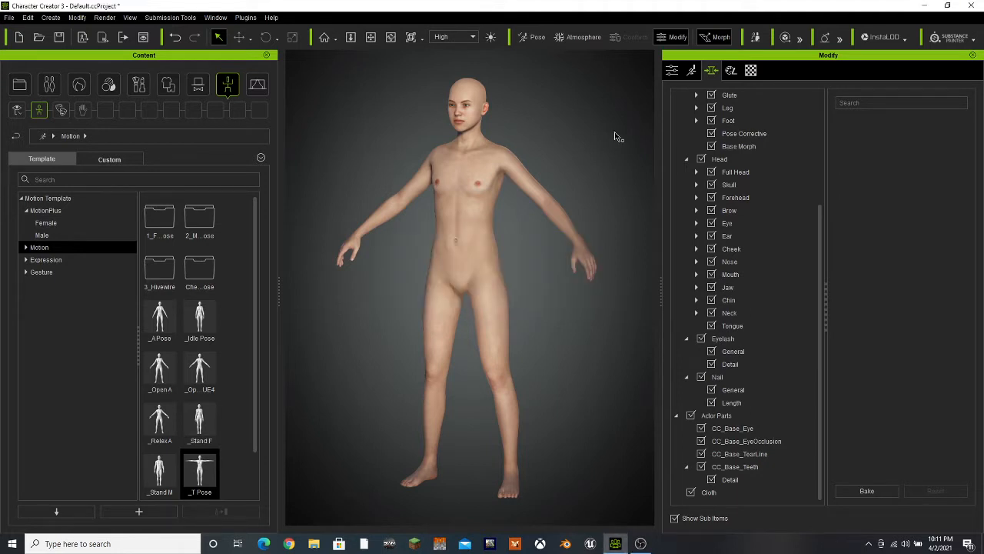
Apply the UE4 open pose to the character and start a clothed-character FBX export with the Unreal target preset
{"action": "left_click_drag", "start_coordinate": [206, 371], "coordinate": [471, 232]}
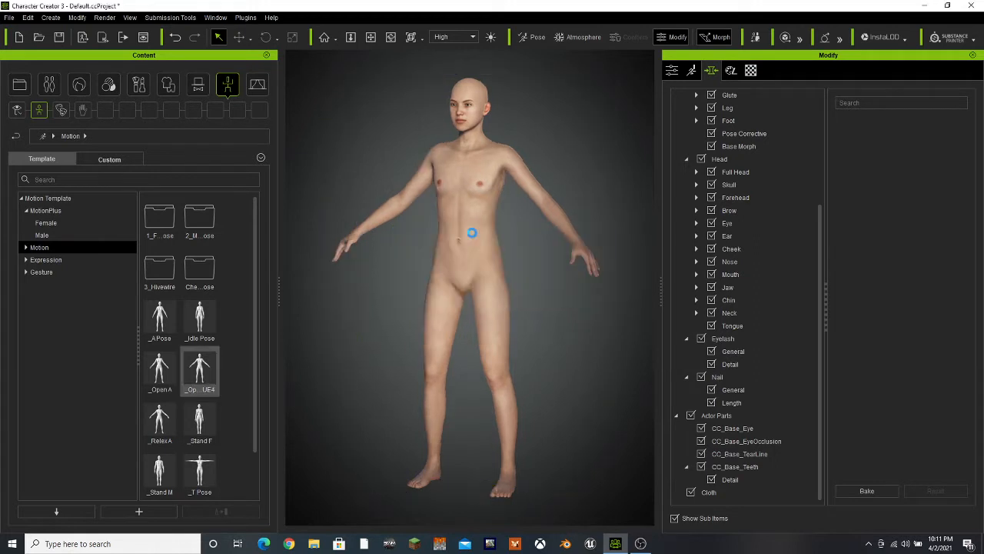
{"action": "left_click", "coordinate": [10, 20]}
{"action": "mouse_move", "coordinate": [33, 115]}
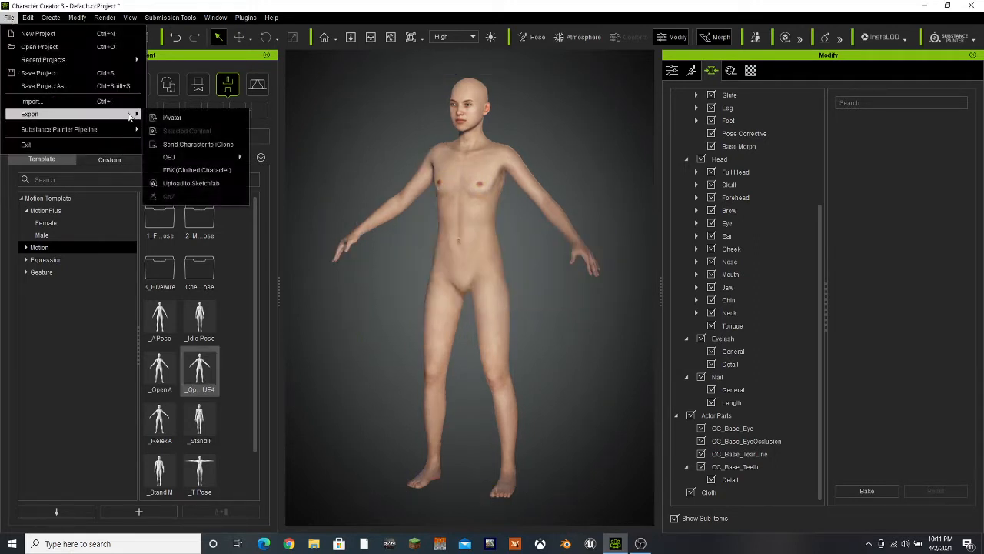
{"action": "left_click", "coordinate": [178, 170]}
{"action": "left_click", "coordinate": [355, 67]}
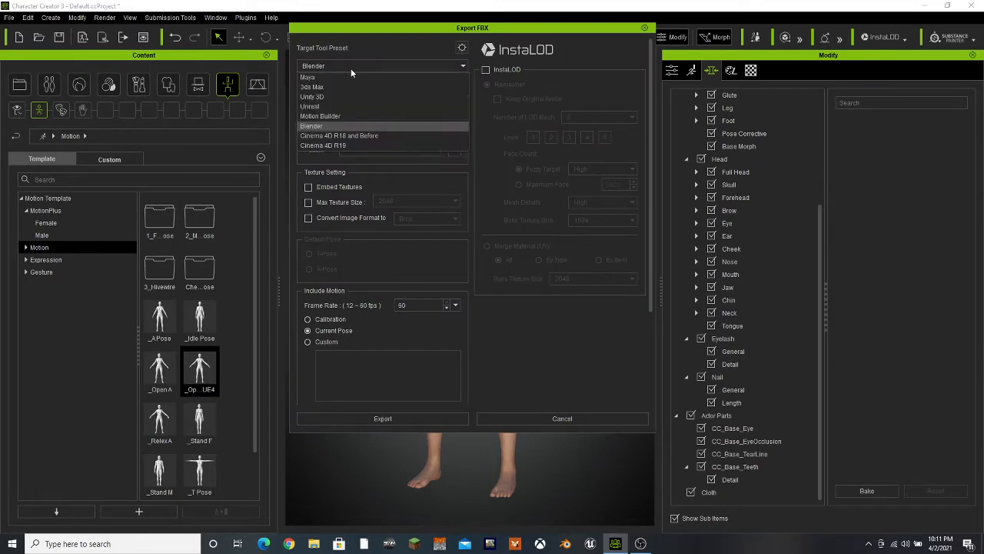
{"action": "left_click", "coordinate": [332, 107]}
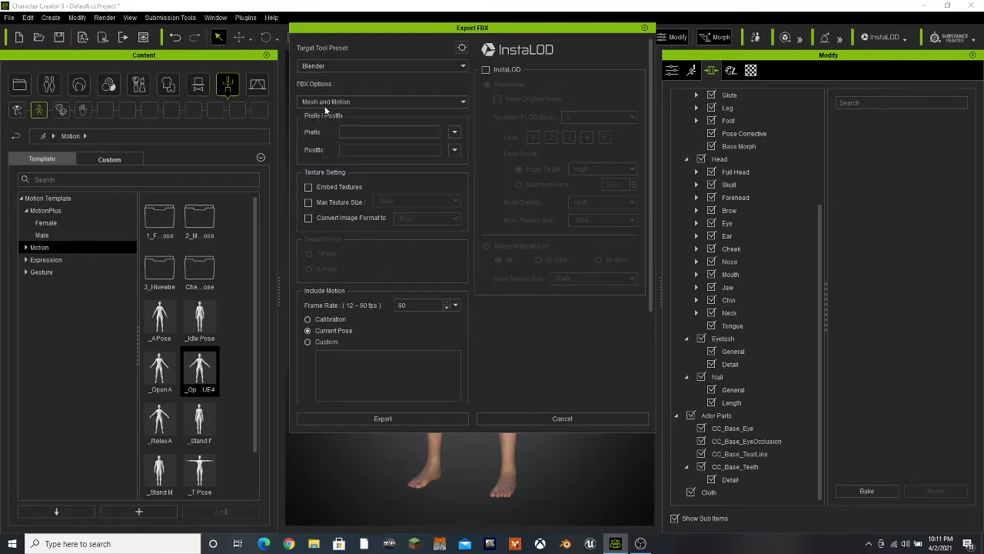
{"action": "left_click", "coordinate": [354, 419]}
{"action": "left_click", "coordinate": [407, 320]}
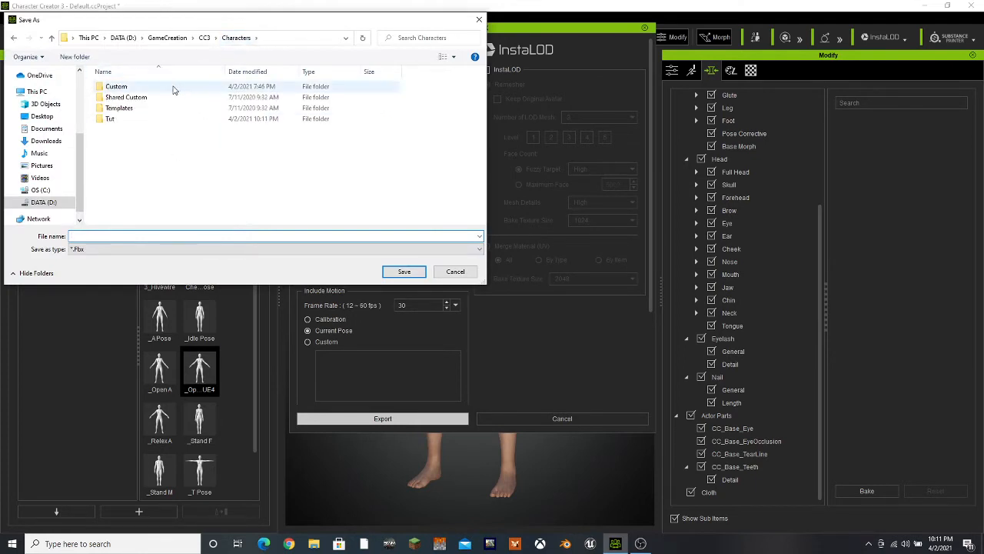
Create a folder named UE4APose inside Tut and save the FBX export in it as UE4APose
{"action": "double_click", "coordinate": [138, 119]}
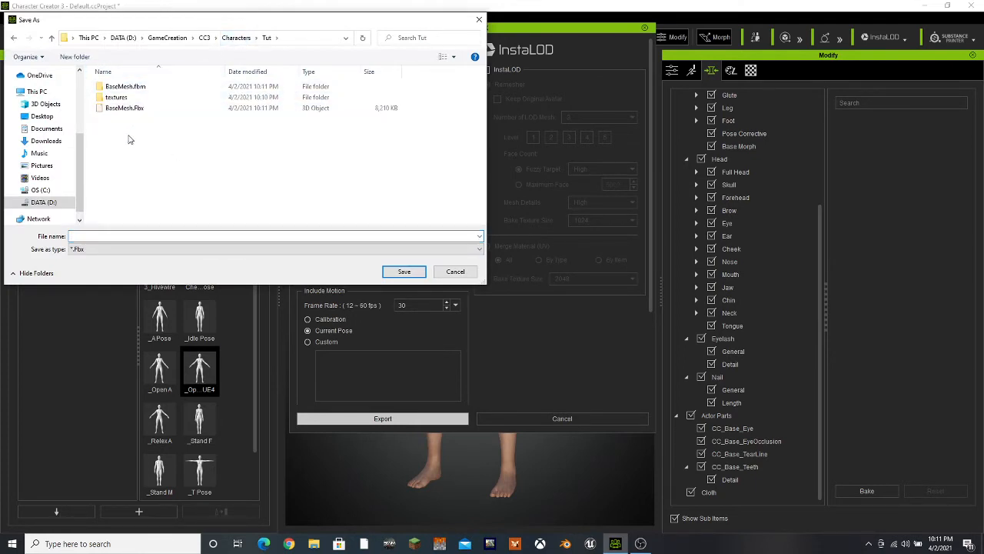
{"action": "right_click", "coordinate": [129, 139]}
{"action": "mouse_move", "coordinate": [160, 281]}
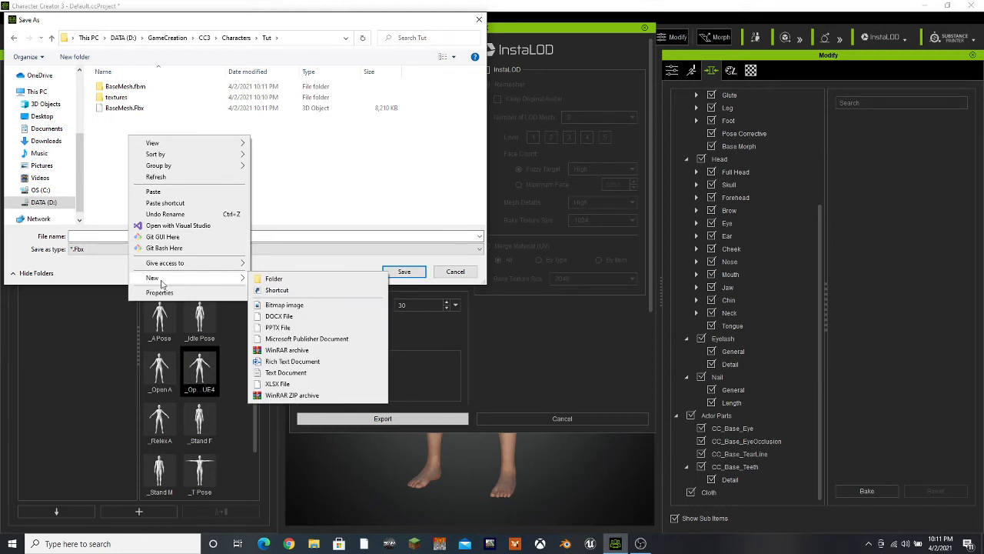
{"action": "left_click", "coordinate": [269, 278]}
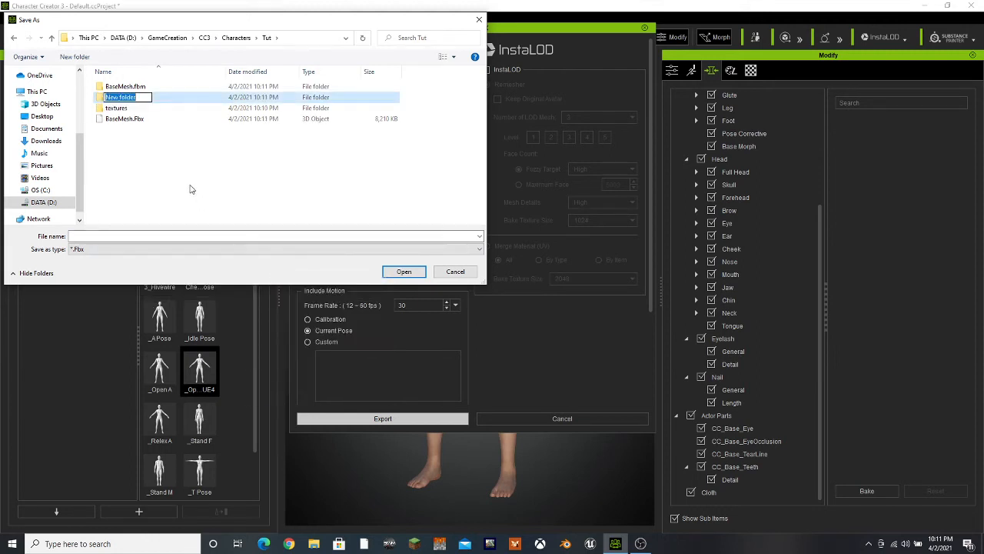
{"action": "type", "text": "U"}
{"action": "type", "text": "E4APose"}
{"action": "key", "text": "Return"}
{"action": "double_click", "coordinate": [136, 110]}
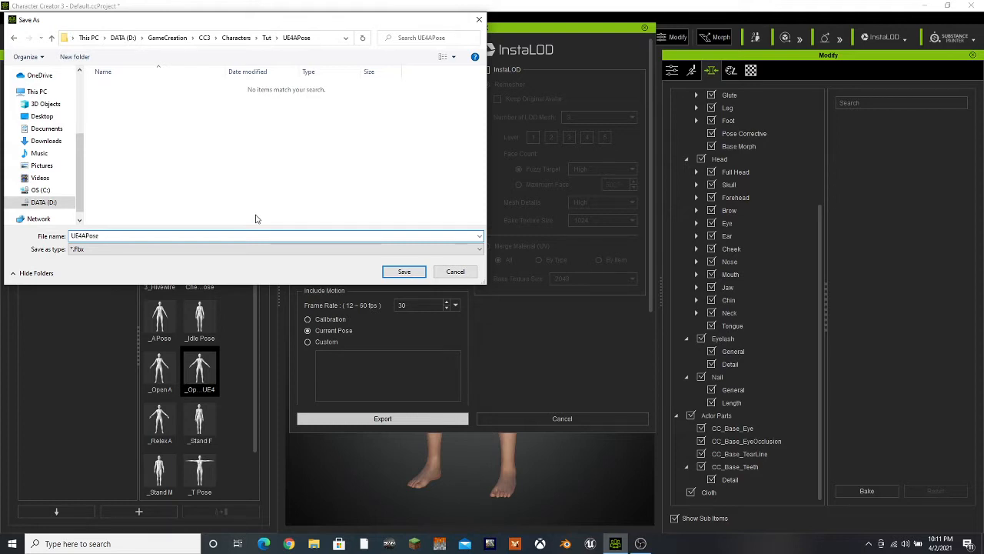
{"action": "left_click", "coordinate": [407, 272]}
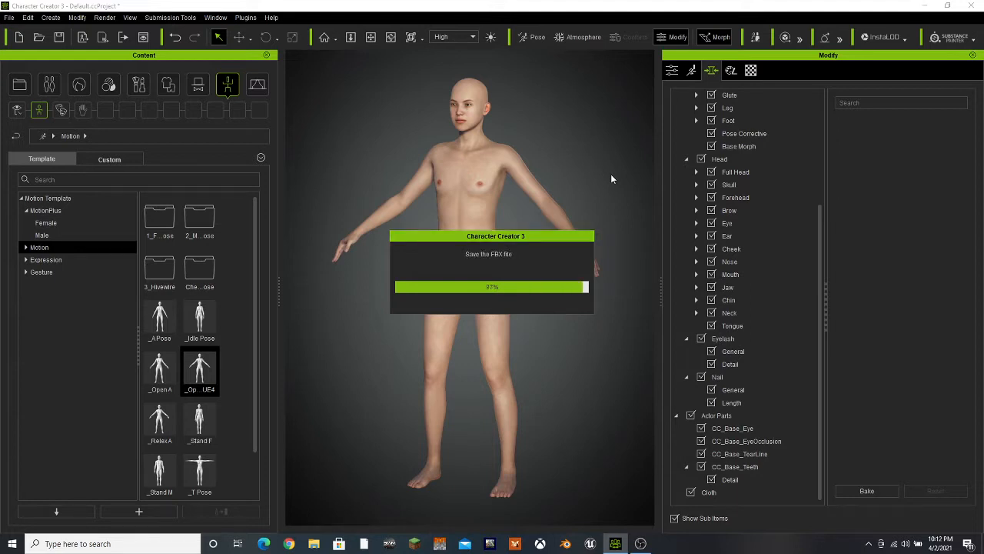
Open the download page of the Auto Setup tool for Unreal and examine the Version 1.2 release and its compatibility list
{"action": "left_click", "coordinate": [246, 17]}
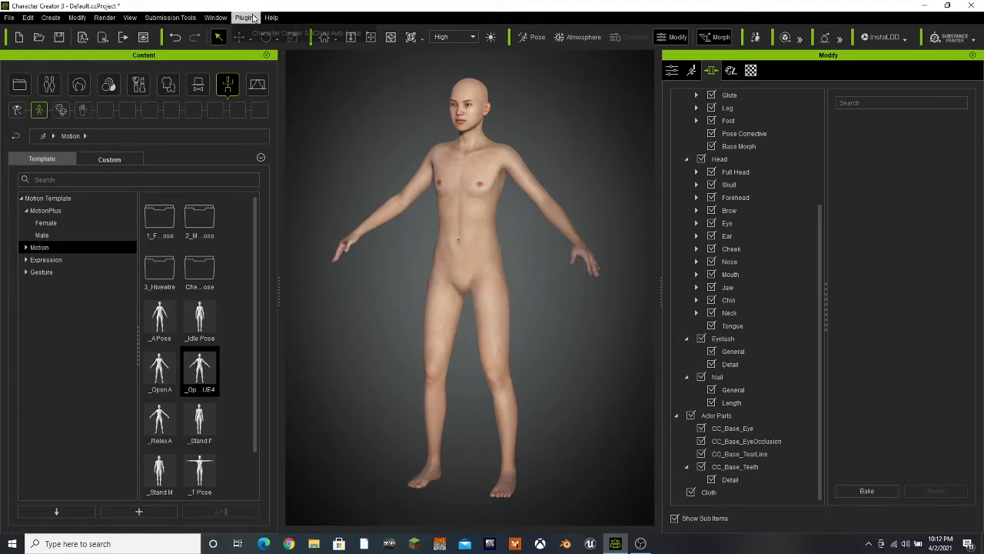
{"action": "mouse_move", "coordinate": [362, 33]}
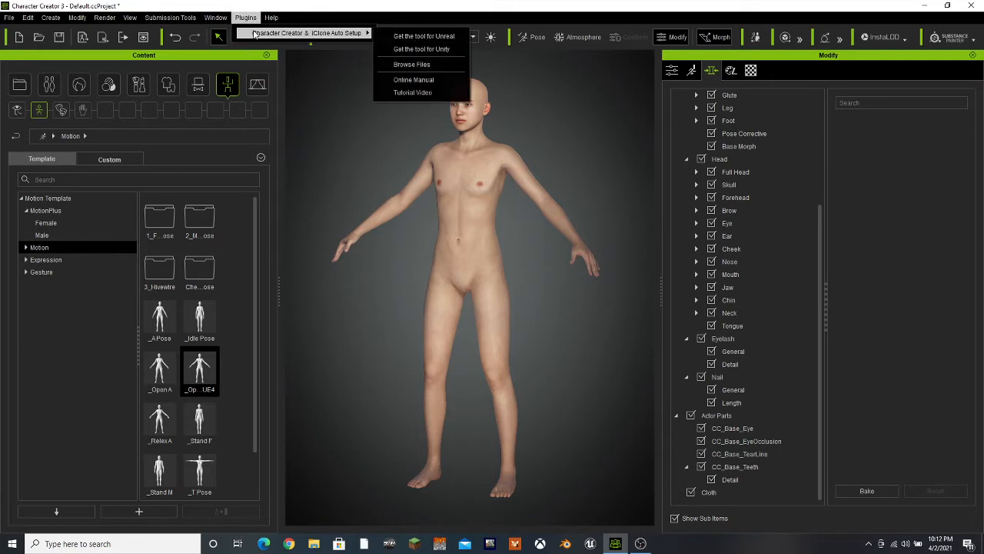
{"action": "left_click", "coordinate": [429, 36]}
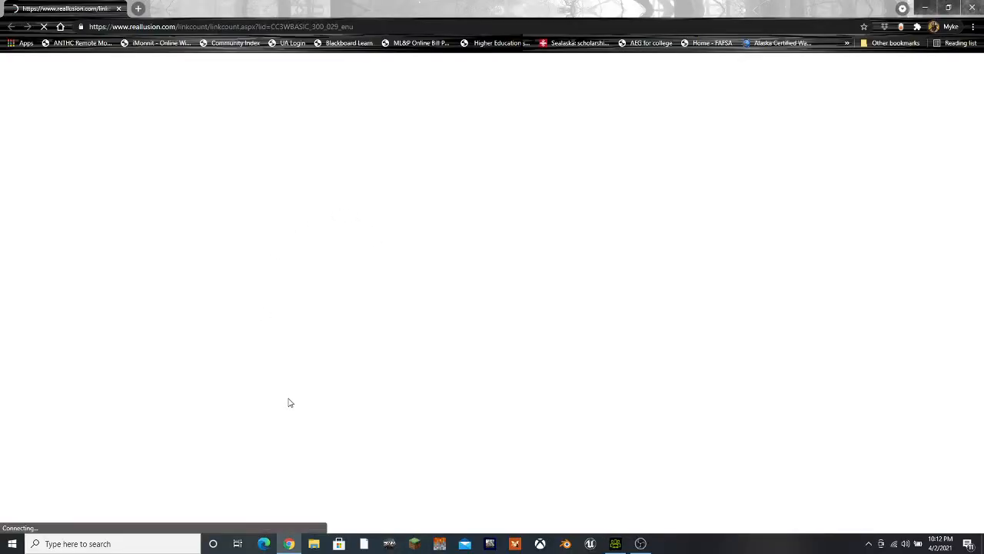
{"action": "scroll", "coordinate": [304, 388], "scroll_direction": "down", "scroll_amount": 4}
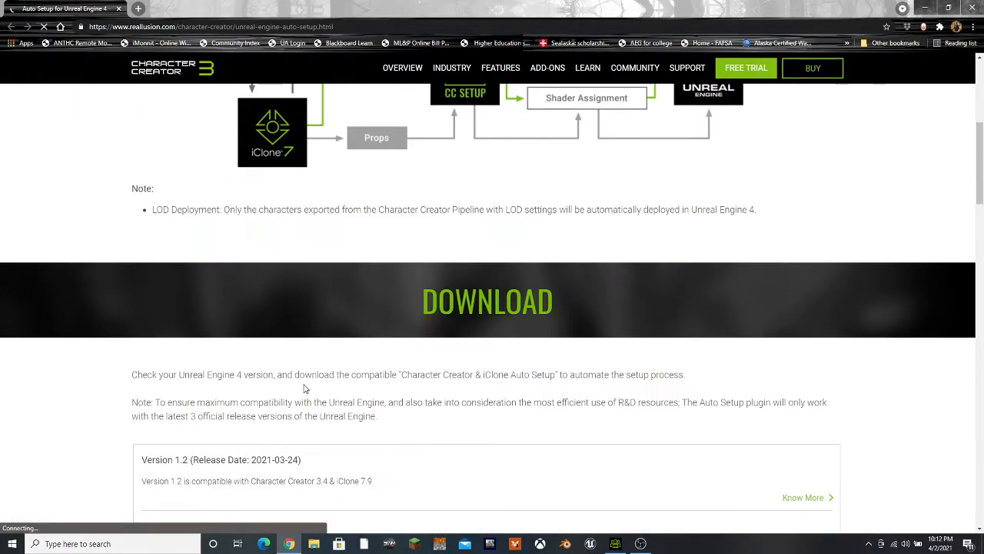
{"action": "scroll", "coordinate": [303, 384], "scroll_direction": "down", "scroll_amount": 2}
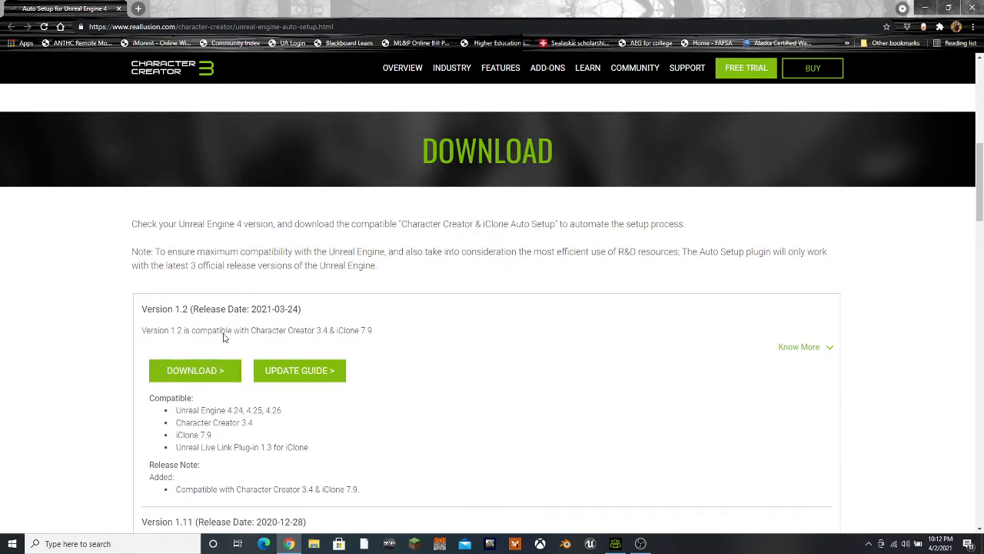
{"action": "scroll", "coordinate": [186, 434], "scroll_direction": "down", "scroll_amount": 1}
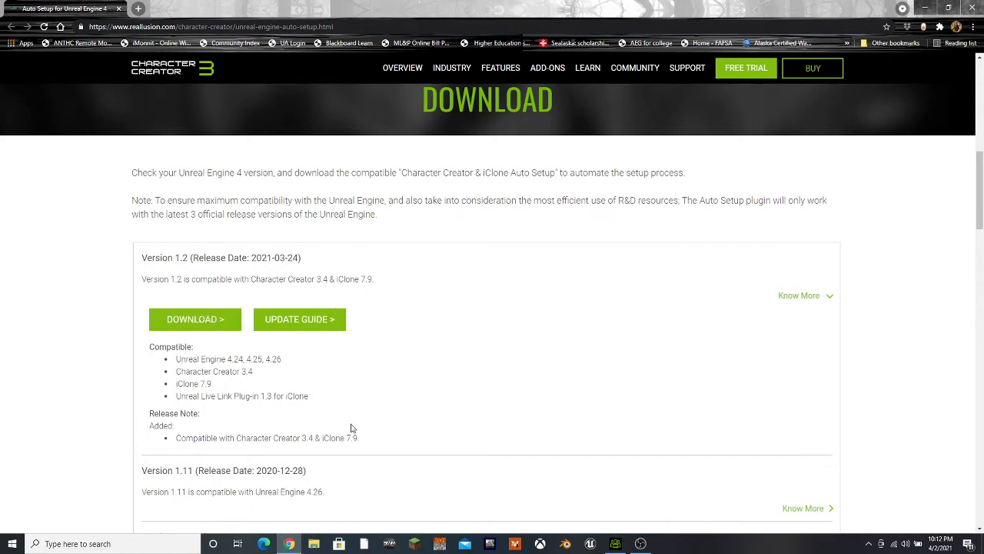
{"action": "scroll", "coordinate": [365, 427], "scroll_direction": "up", "scroll_amount": 1}
{"action": "scroll", "coordinate": [188, 476], "scroll_direction": "up", "scroll_amount": 2}
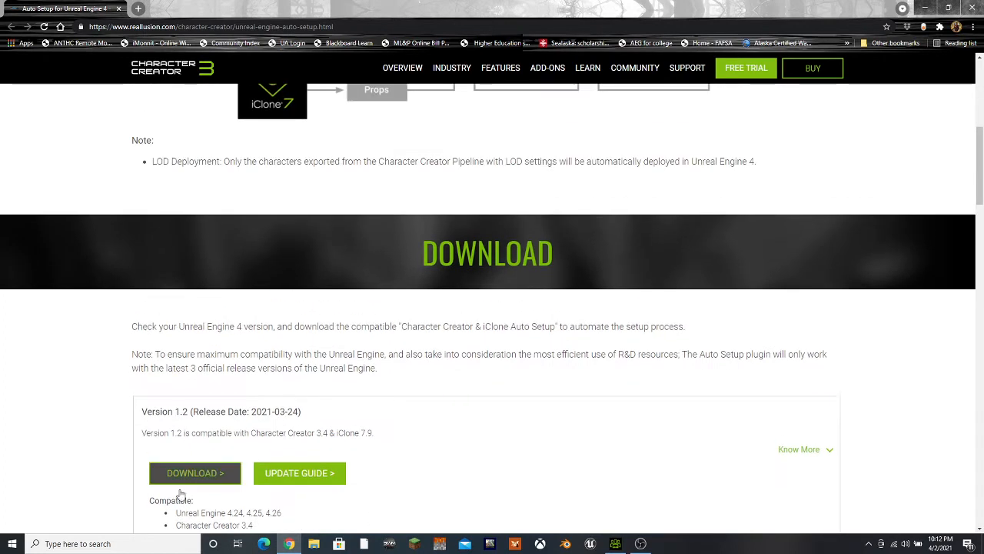
{"action": "left_click", "coordinate": [119, 9]}
Browse the installed files of the Character Creator & iClone Auto Setup plugin
{"action": "left_click", "coordinate": [247, 17]}
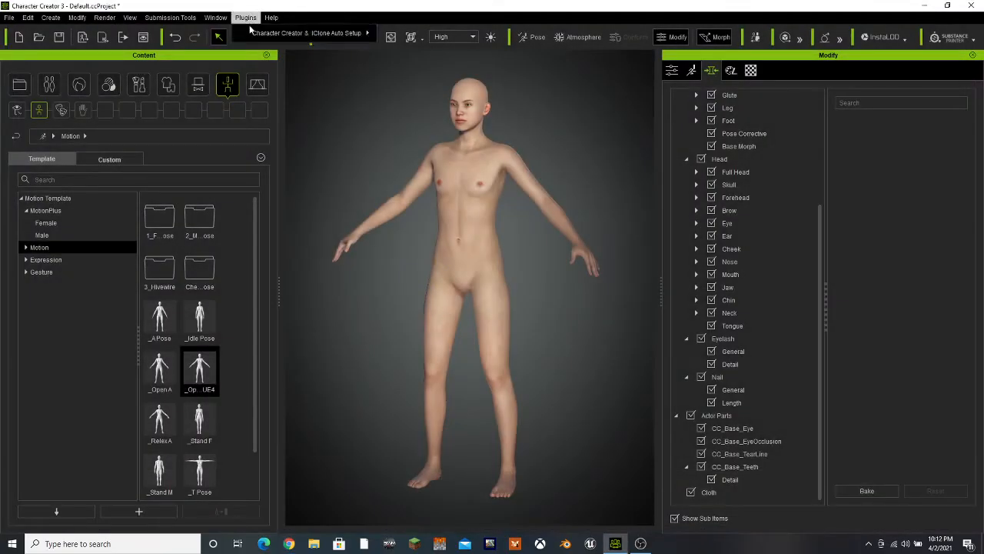
{"action": "mouse_move", "coordinate": [361, 33]}
{"action": "left_click", "coordinate": [413, 67]}
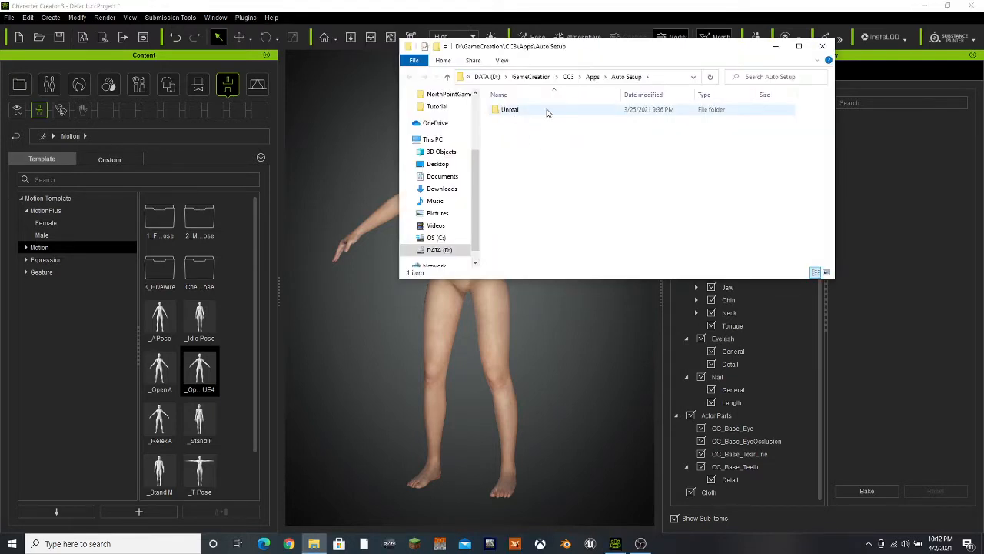
Copy the Content and Plugins folders from the Auto Setup 1.2 for Unreal 4.26 folder
{"action": "double_click", "coordinate": [543, 110]}
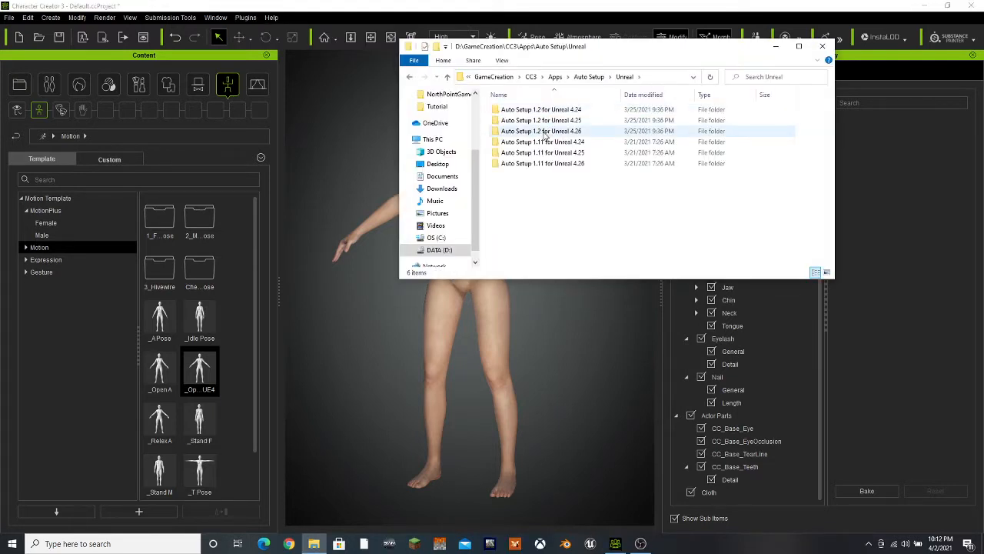
{"action": "double_click", "coordinate": [543, 131]}
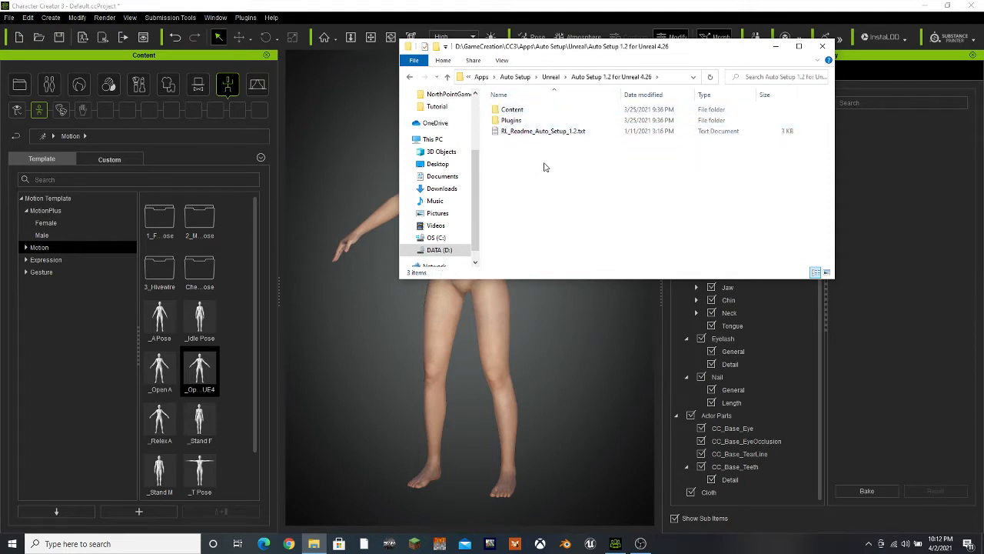
{"action": "left_click", "coordinate": [539, 120]}
{"action": "left_click", "coordinate": [540, 115], "text": "ctrl"}
{"action": "right_click", "coordinate": [540, 115]}
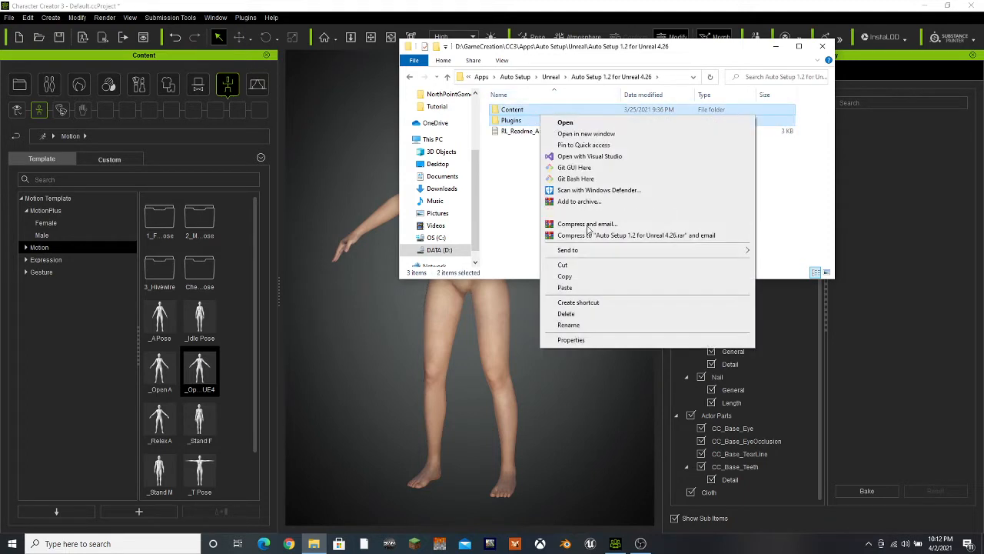
{"action": "left_click", "coordinate": [584, 276]}
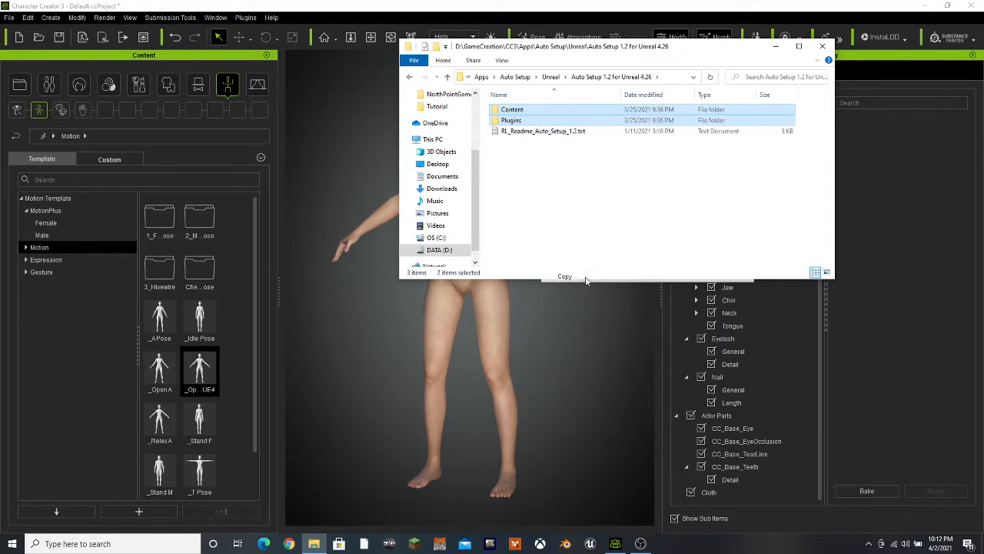
Paste the copied Content and Plugins folders into the Tutorial project folder and open Tutorial.uproject
{"action": "left_click", "coordinate": [438, 107]}
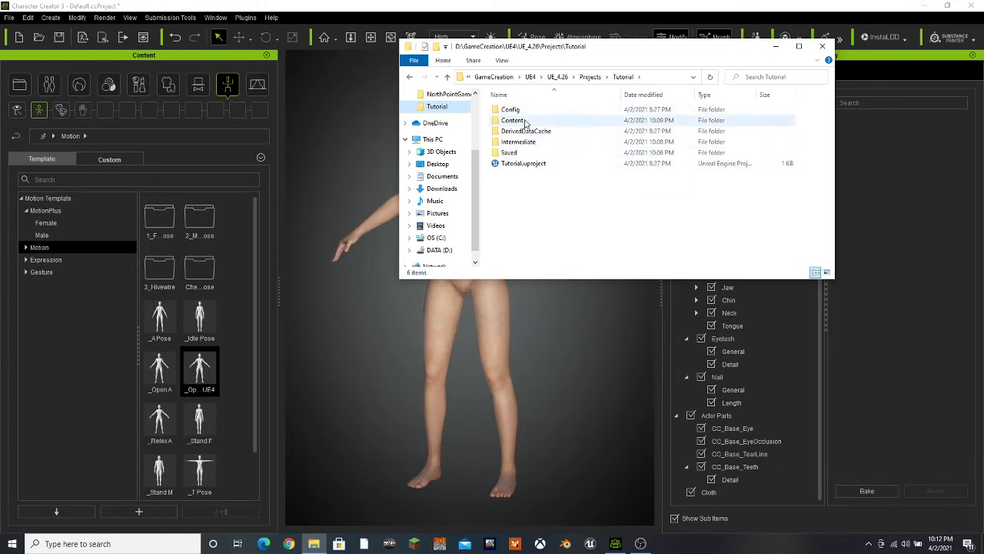
{"action": "right_click", "coordinate": [530, 193]}
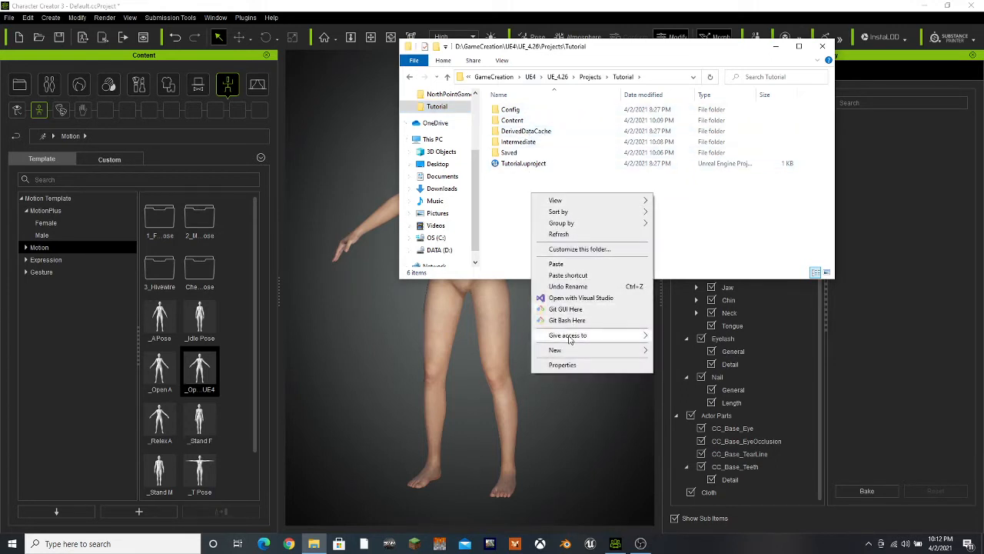
{"action": "left_click", "coordinate": [569, 263]}
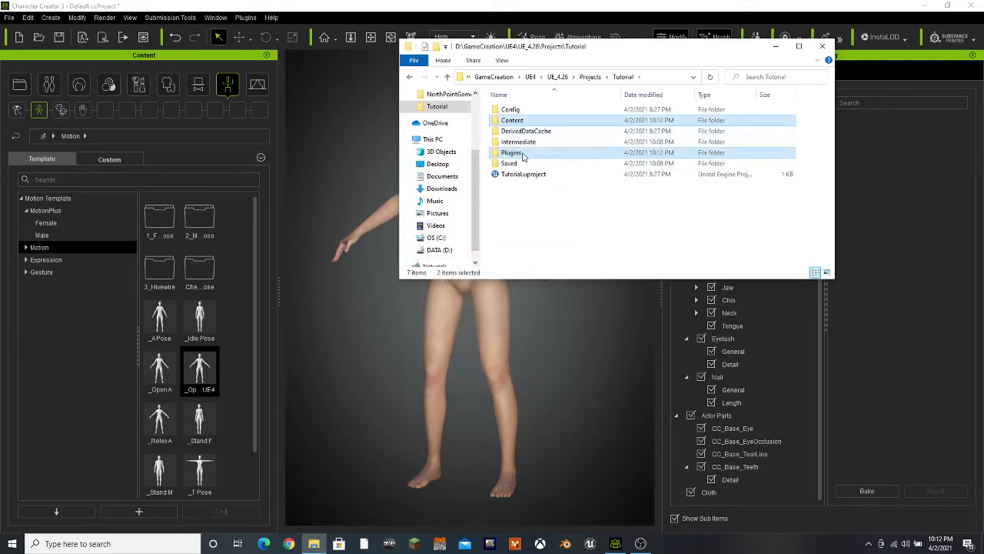
{"action": "left_click", "coordinate": [556, 229]}
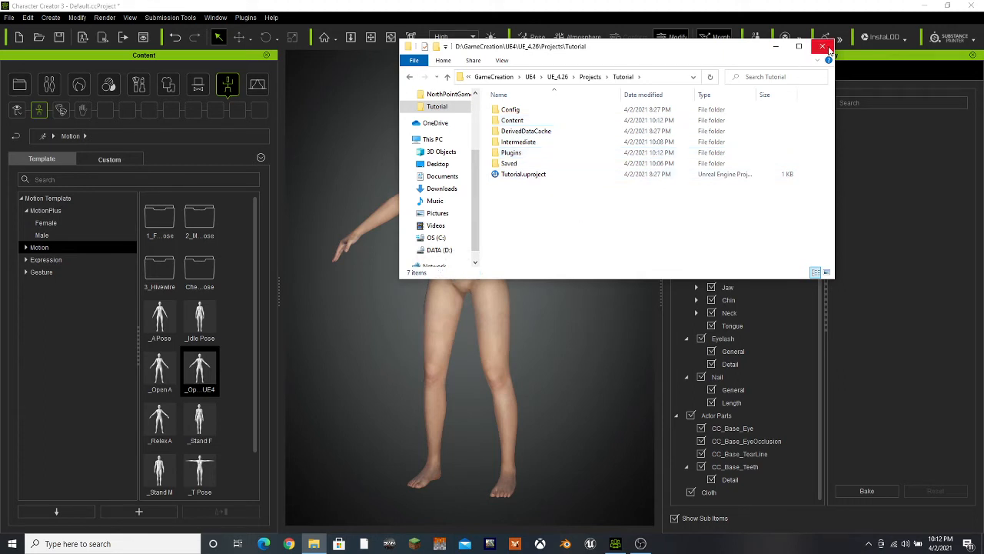
{"action": "double_click", "coordinate": [516, 176]}
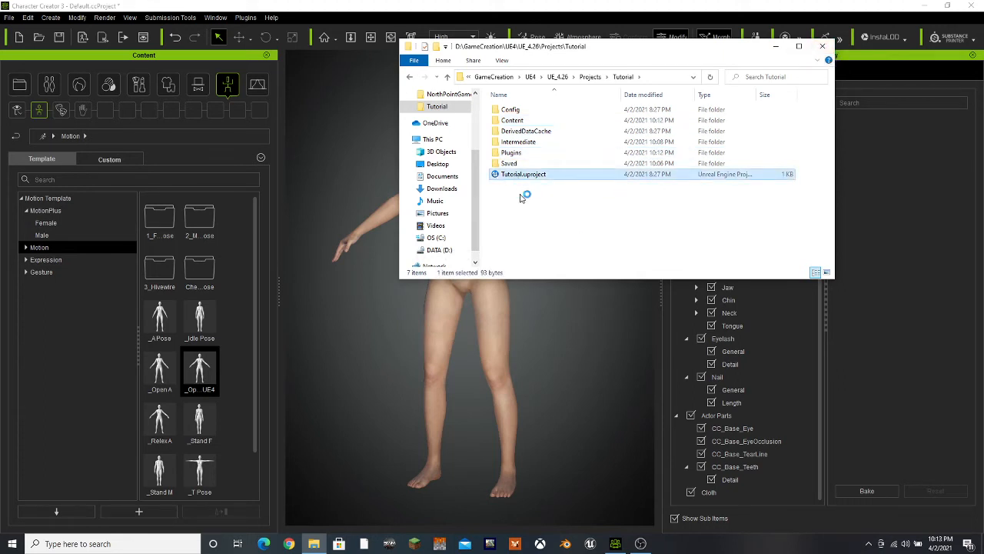
{"action": "left_click", "coordinate": [777, 48]}
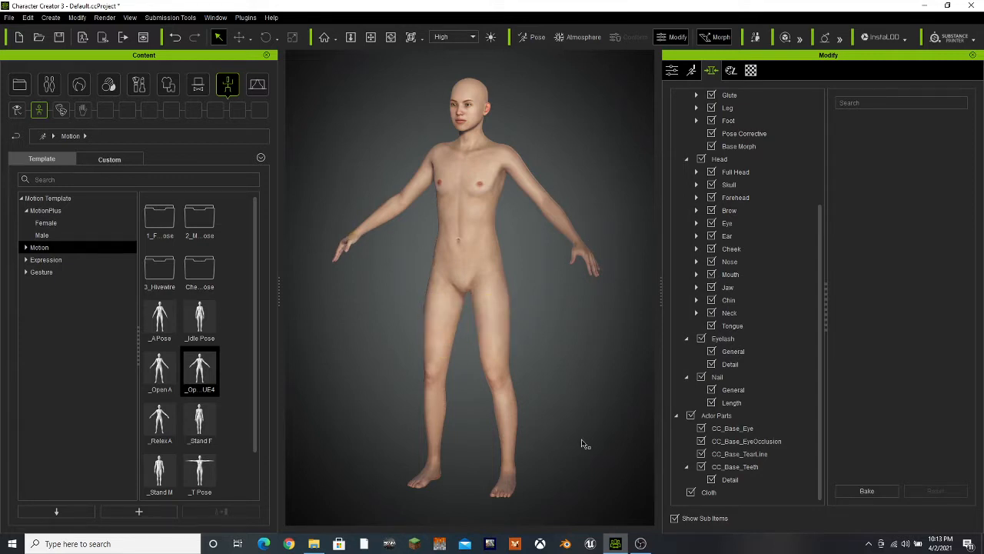
Apply the Relax A pose to the character in Character Creator
{"action": "left_click", "coordinate": [389, 38]}
{"action": "left_click_drag", "start_coordinate": [450, 301], "coordinate": [348, 346]}
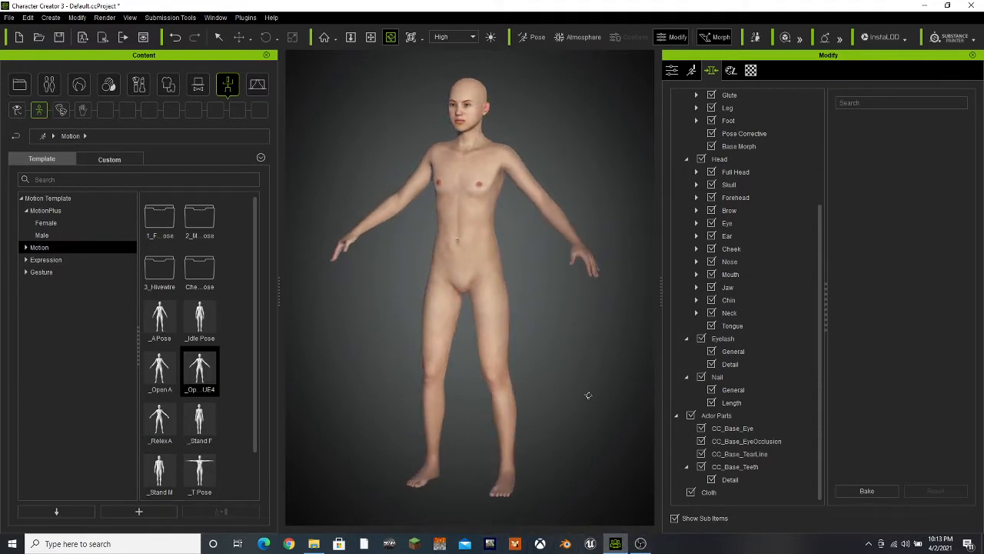
{"action": "left_click", "coordinate": [219, 37]}
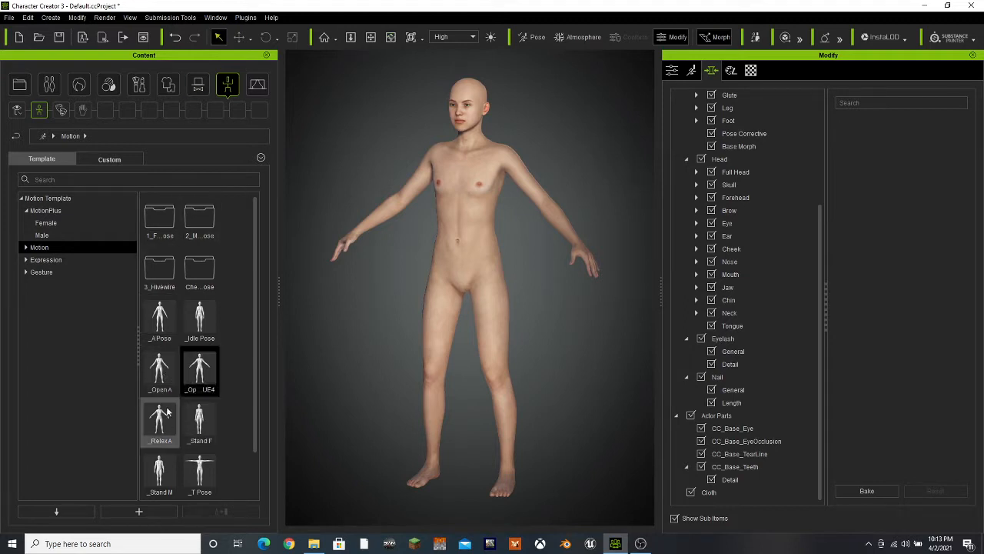
{"action": "left_click_drag", "start_coordinate": [159, 423], "coordinate": [384, 377]}
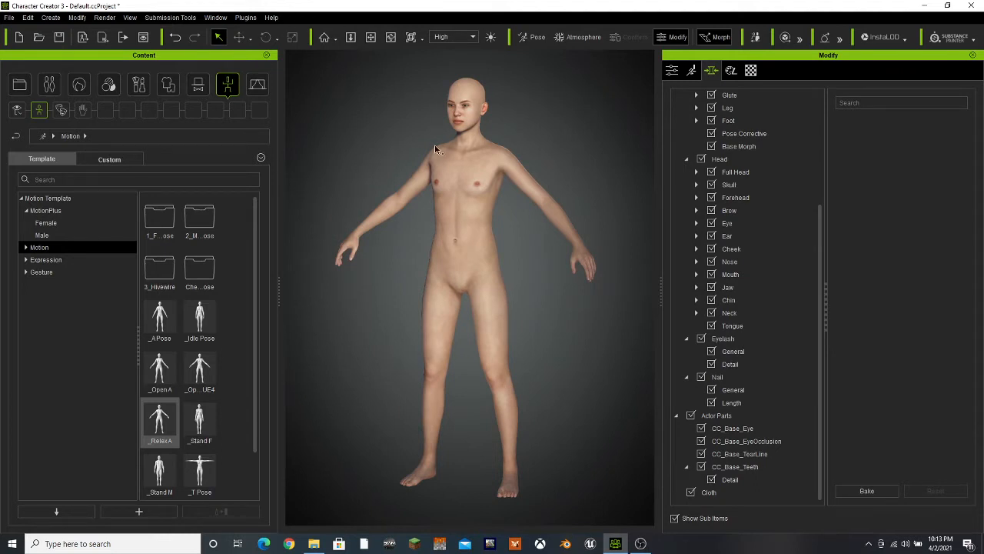
Find the actor's Nose Tip Round morph and set it to 100
{"action": "left_click", "coordinate": [763, 136]}
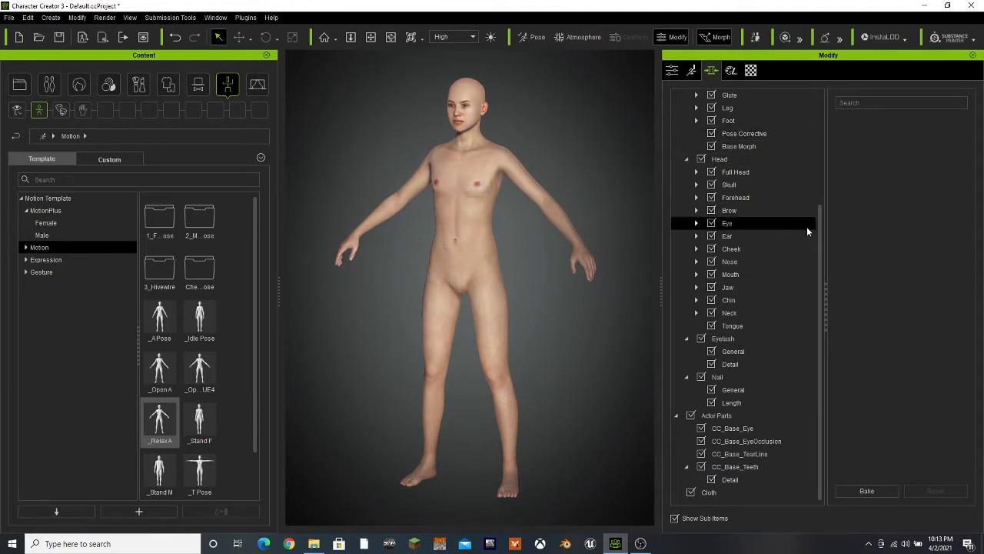
{"action": "left_click_drag", "start_coordinate": [820, 234], "coordinate": [820, 123]}
{"action": "left_click", "coordinate": [736, 120]}
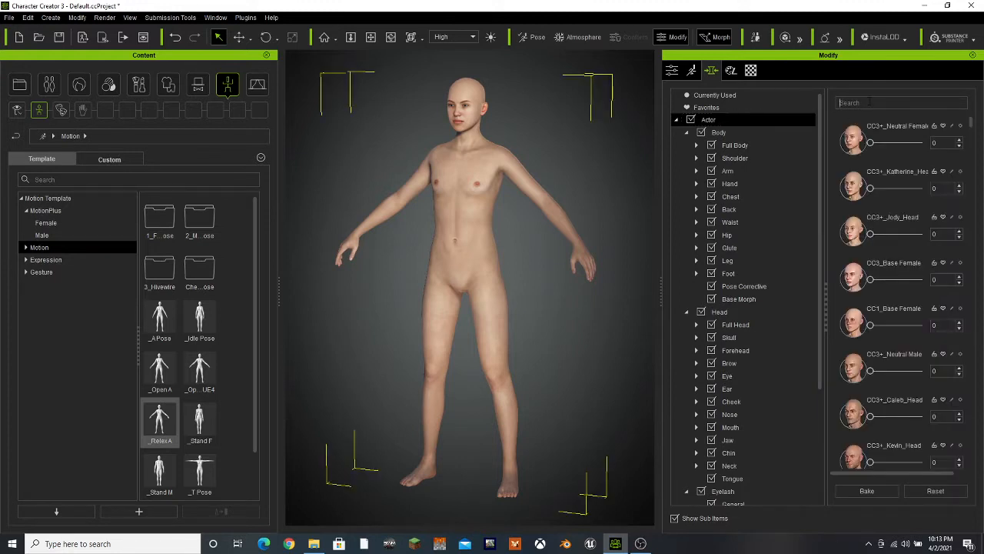
{"action": "left_click", "coordinate": [869, 102]}
{"action": "type", "text": "N"}
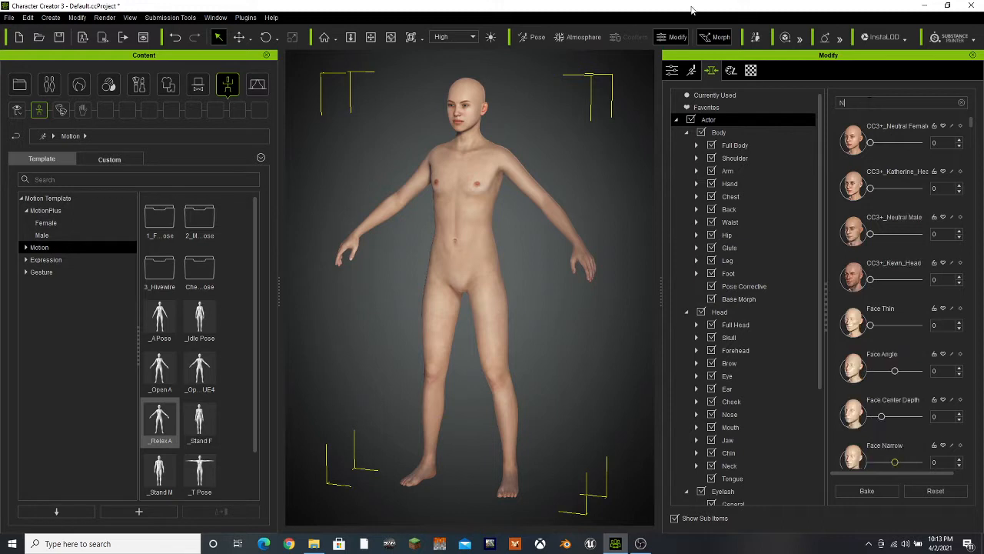
{"action": "type", "text": "ose"}
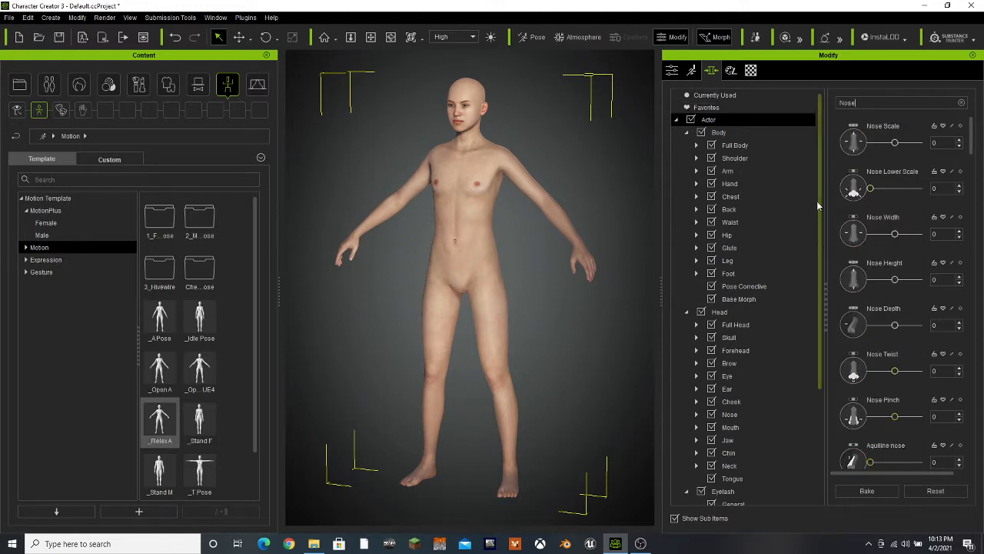
{"action": "type", "text": " tip roun"}
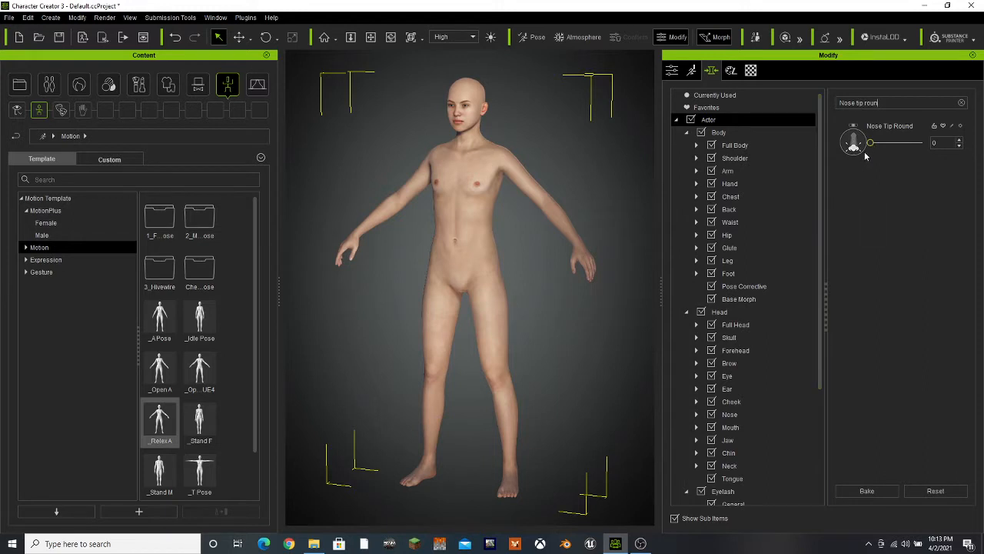
{"action": "left_click_drag", "start_coordinate": [870, 143], "coordinate": [925, 144]}
Start a clothed-character FBX export of the modified character with the Blender target preset
{"action": "left_click", "coordinate": [9, 17]}
{"action": "mouse_move", "coordinate": [25, 115]}
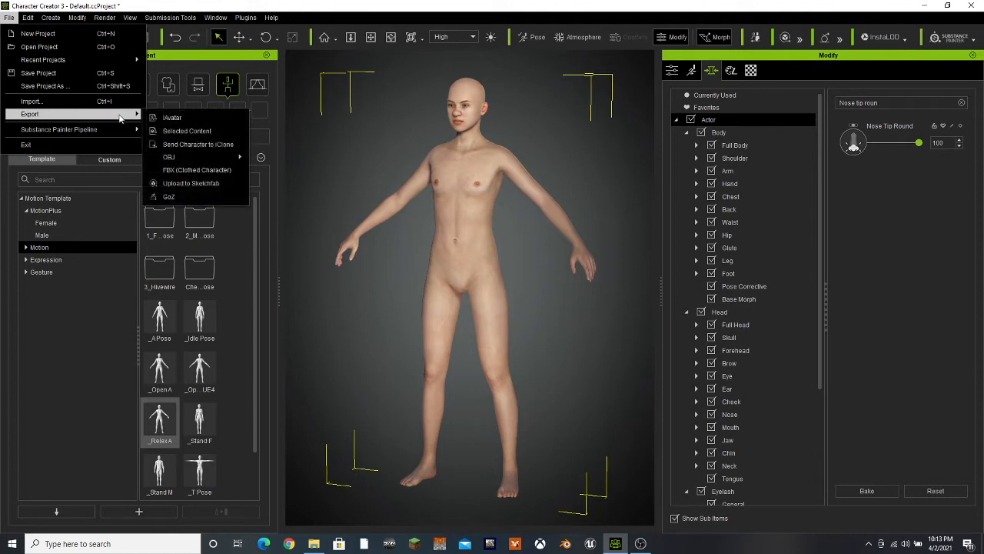
{"action": "left_click", "coordinate": [185, 172]}
{"action": "left_click", "coordinate": [353, 67]}
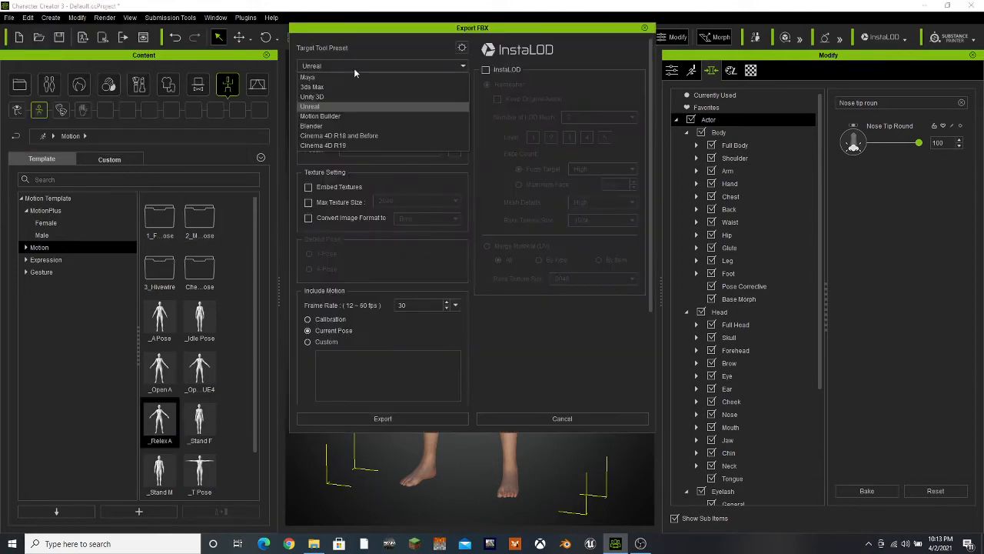
{"action": "left_click", "coordinate": [346, 127]}
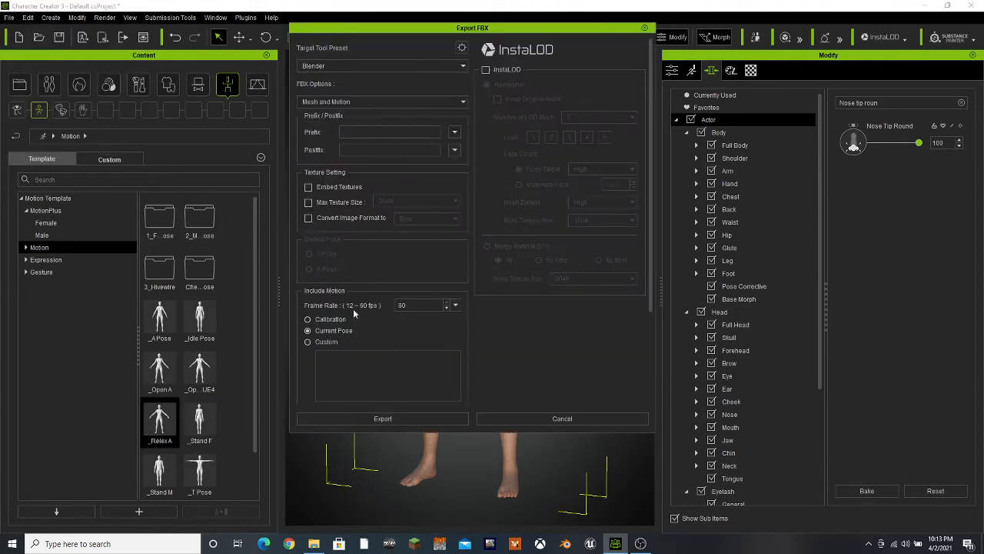
{"action": "left_click", "coordinate": [360, 421]}
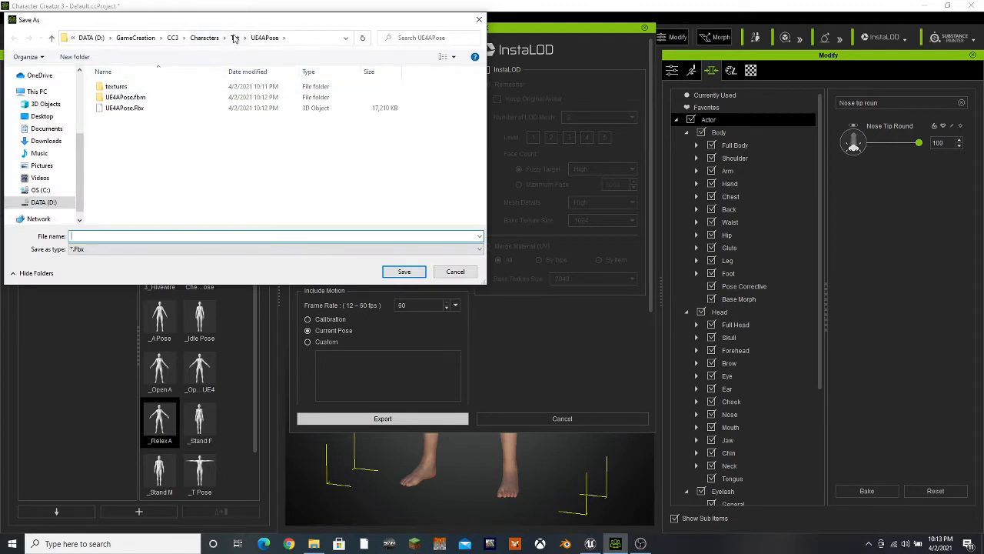
Create a folder named Example inside the Tut folder for the export
{"action": "left_click", "coordinate": [235, 38]}
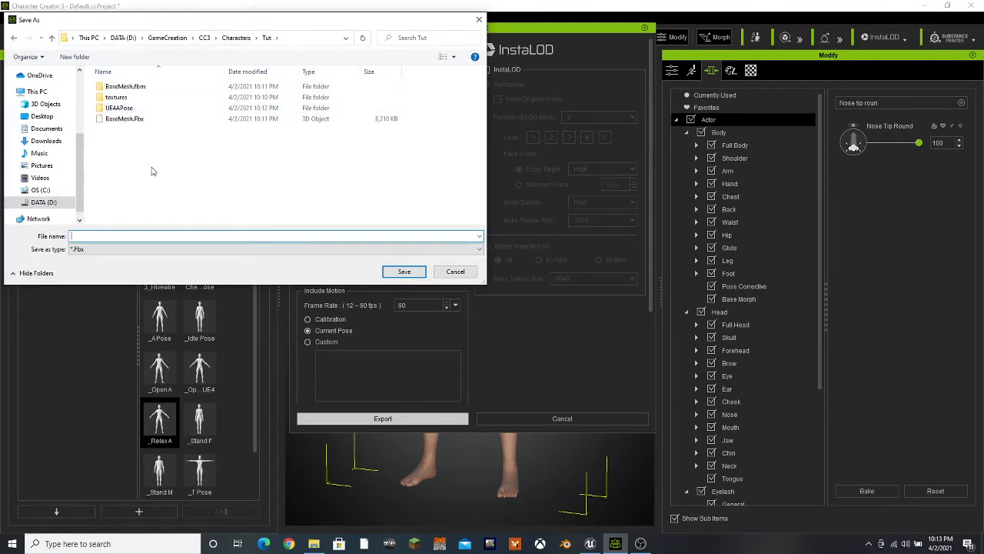
{"action": "right_click", "coordinate": [152, 167]}
{"action": "mouse_move", "coordinate": [174, 310]}
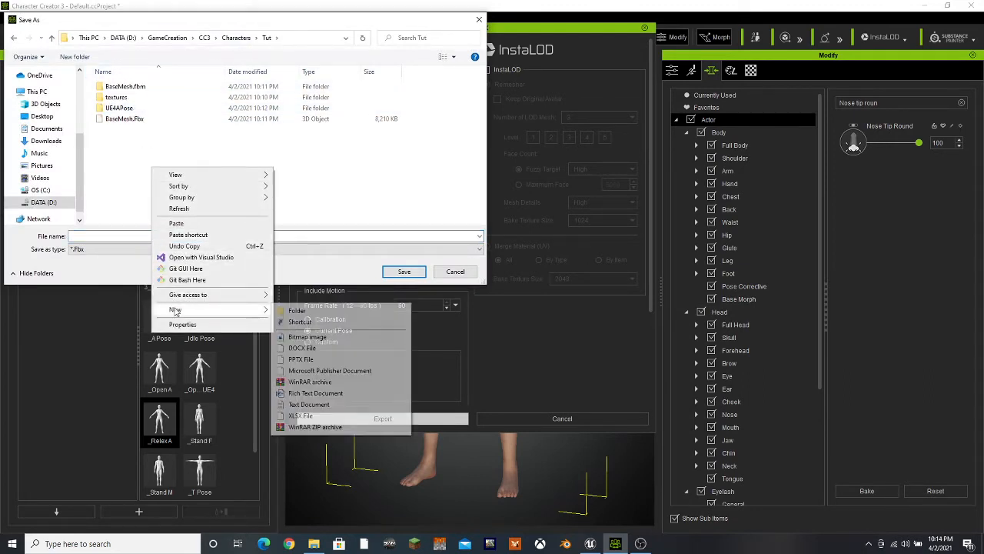
{"action": "left_click", "coordinate": [293, 312]}
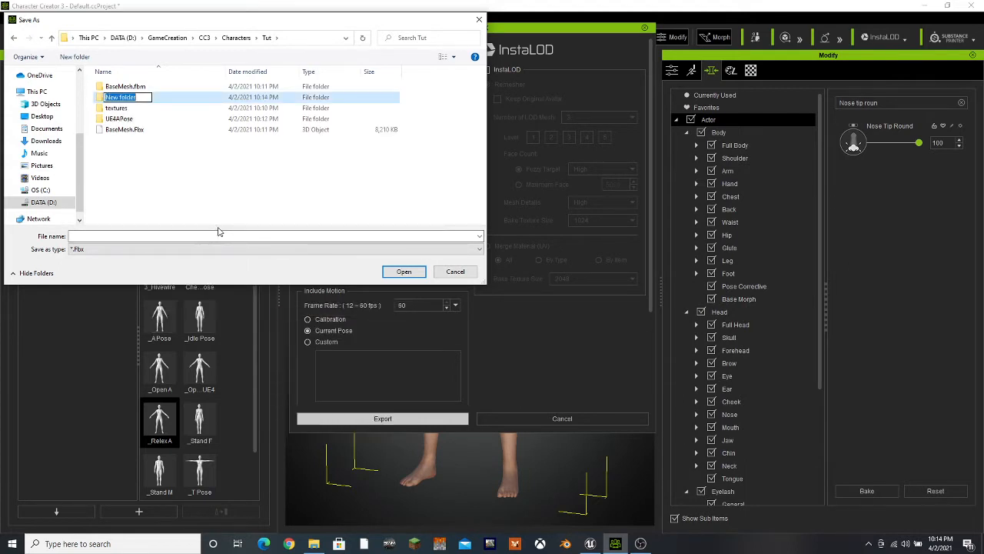
{"action": "type", "text": "ExampleMo"}
{"action": "key", "text": "BackSpace"}
{"action": "key", "text": "BackSpace"}
{"action": "key", "text": "Return"}
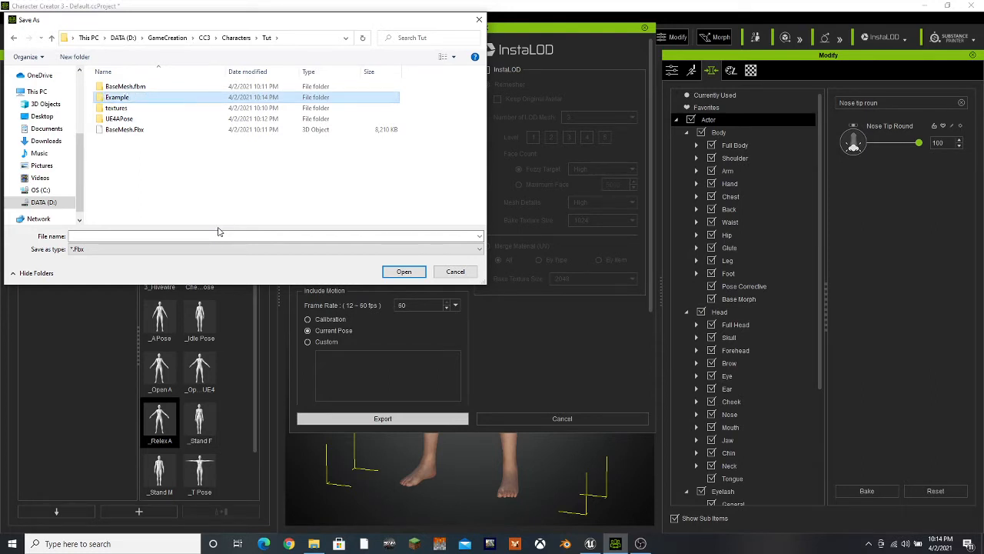
Create a folder named Nose inside Example and open it as the save location
{"action": "double_click", "coordinate": [147, 103]}
{"action": "right_click", "coordinate": [145, 105]}
{"action": "mouse_move", "coordinate": [169, 248]}
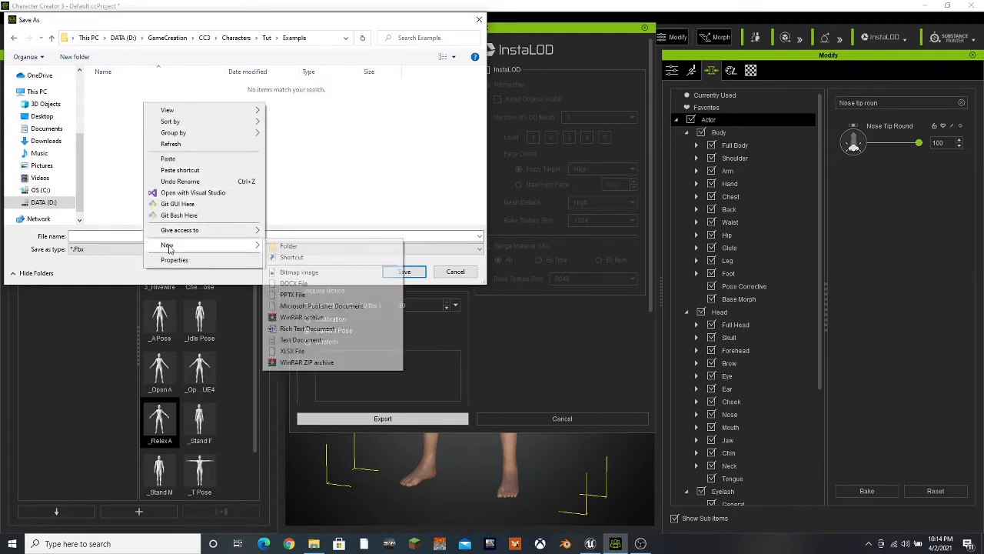
{"action": "left_click", "coordinate": [288, 246]}
{"action": "type", "text": "Nose"}
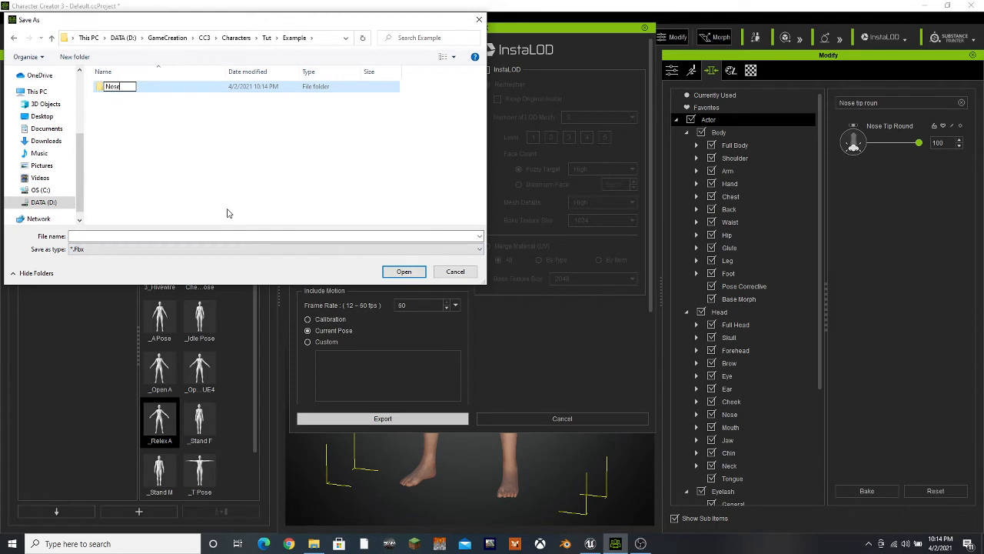
{"action": "key", "text": "Return"}
{"action": "double_click", "coordinate": [170, 87]}
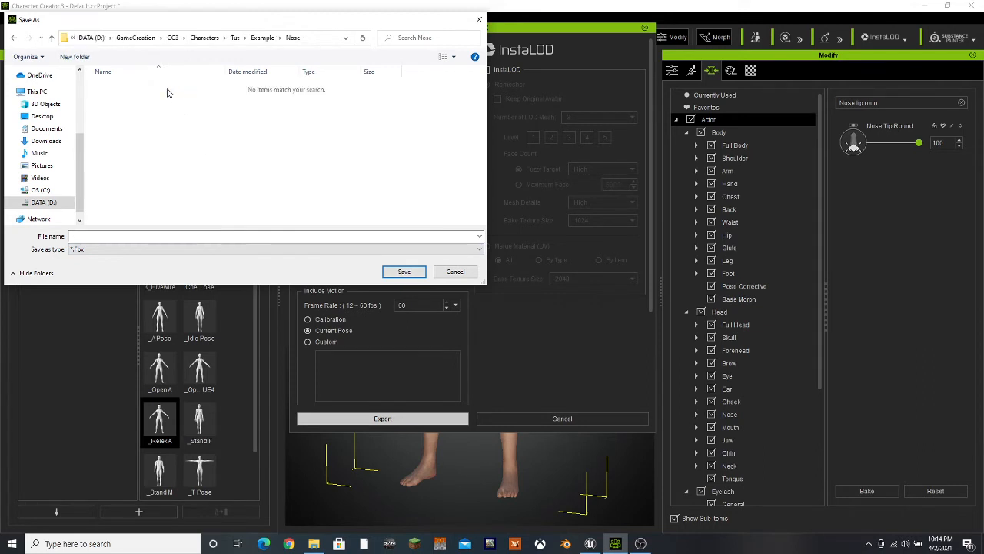
Save the FBX export in the Nose folder as Nose_Tip_Round
{"action": "left_click", "coordinate": [120, 237]}
{"action": "type", "text": "N"}
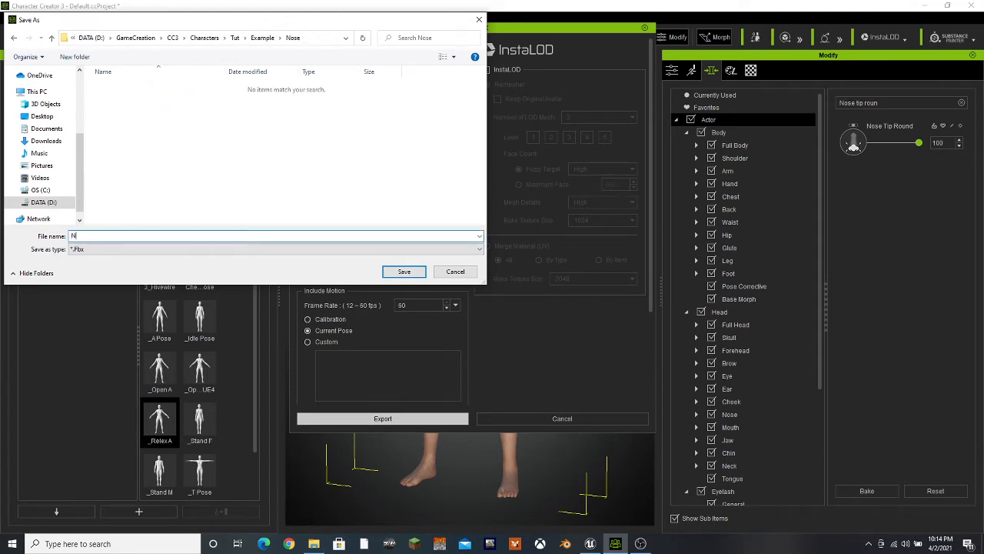
{"action": "type", "text": "ose_Tip_Round"}
{"action": "key", "text": "Return"}
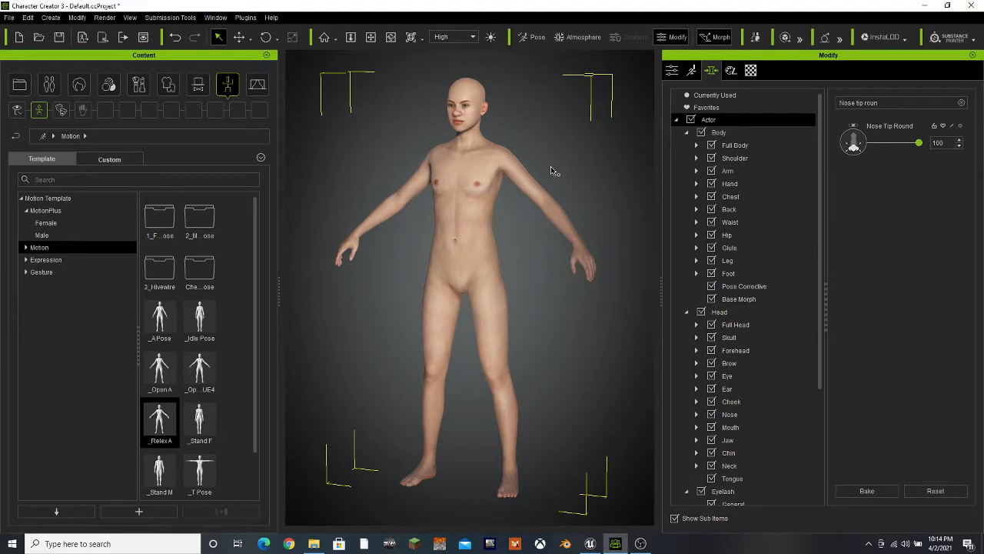
Switch to Unreal Editor and go up from Base_Mesh to the project's top-level Content folder
{"action": "left_click", "coordinate": [590, 543]}
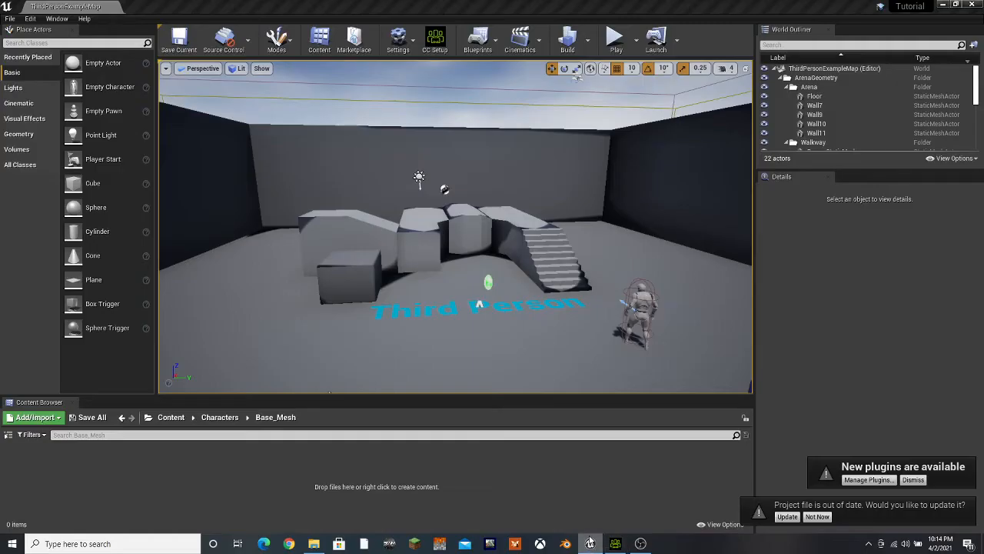
{"action": "left_click", "coordinate": [219, 417]}
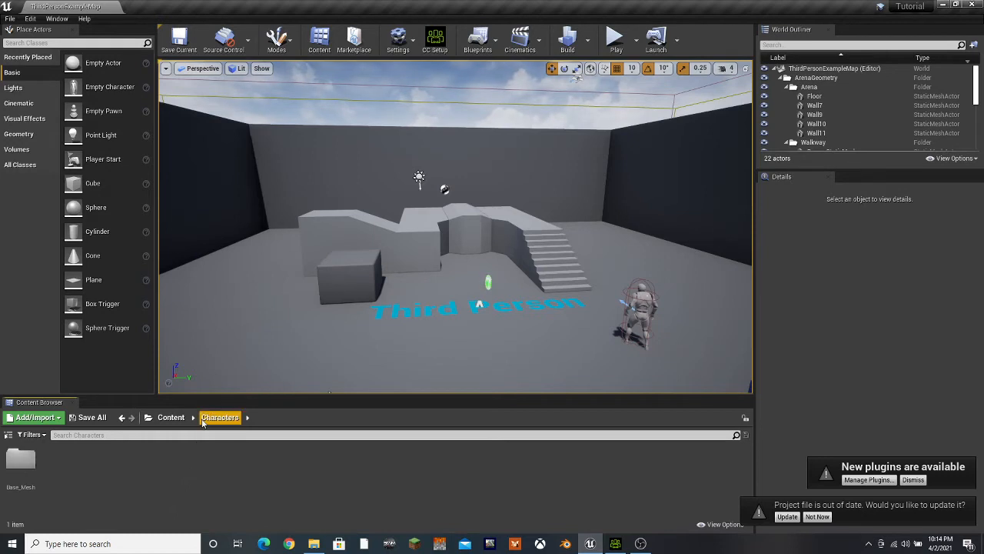
{"action": "left_click", "coordinate": [167, 418]}
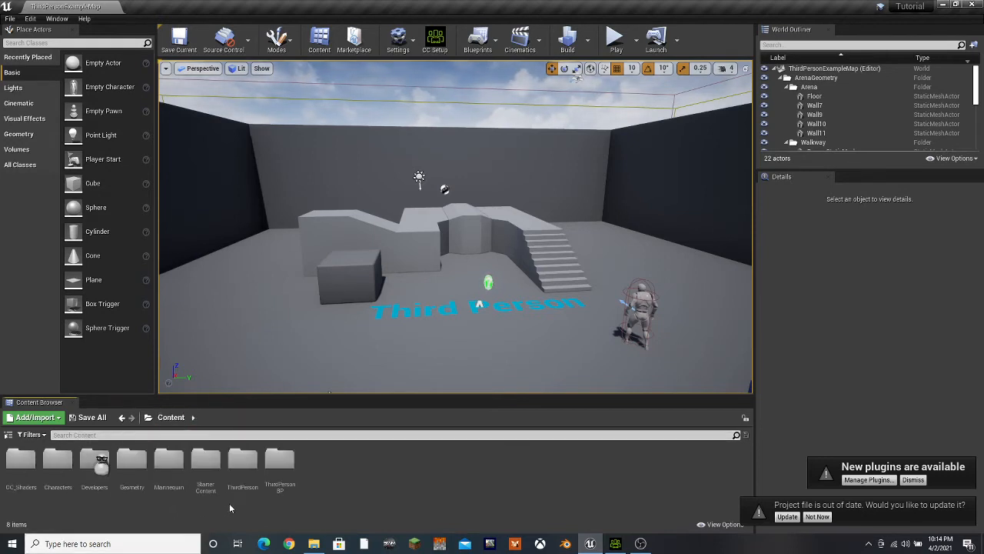
Open the Base_Mesh folder inside Characters and start importing an asset into it
{"action": "double_click", "coordinate": [60, 470]}
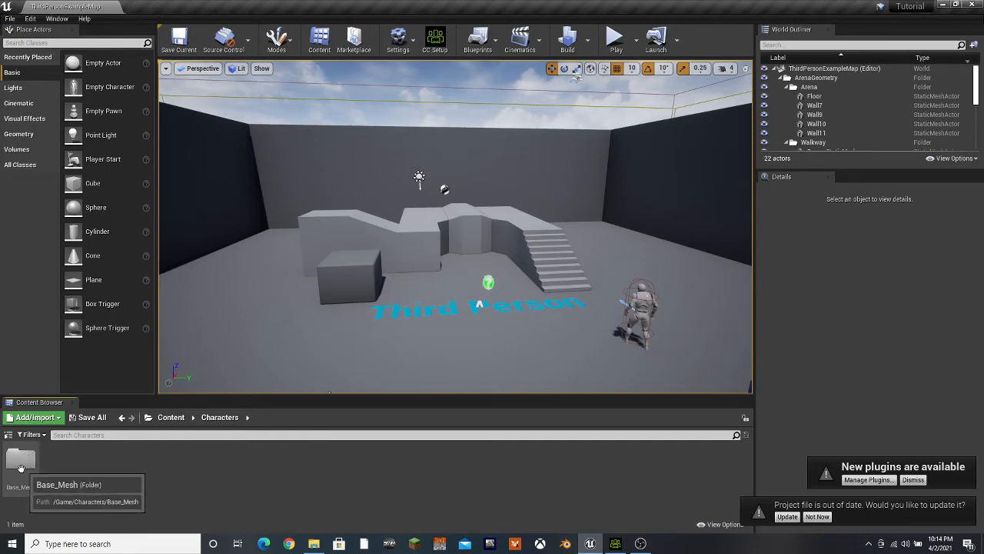
{"action": "double_click", "coordinate": [22, 461]}
{"action": "right_click", "coordinate": [62, 479]}
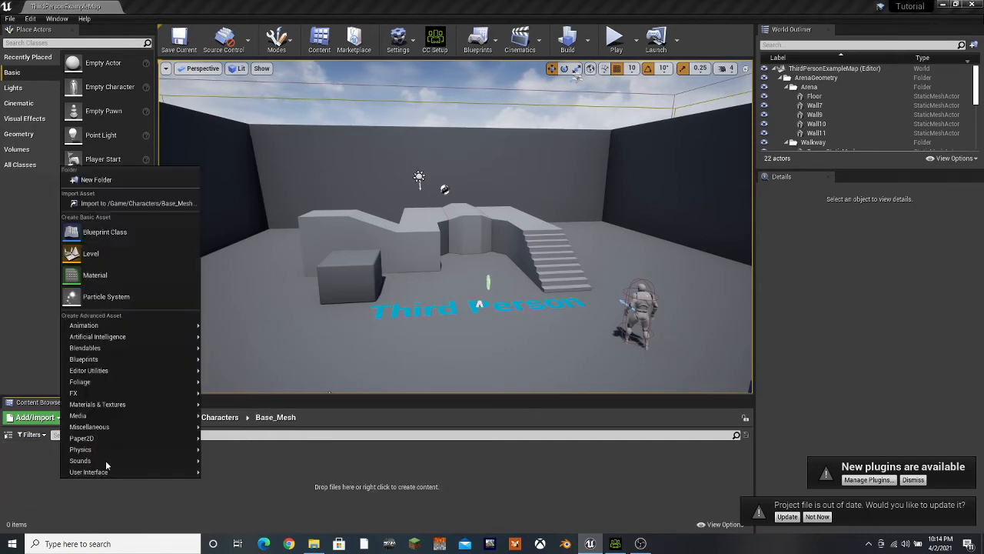
{"action": "left_click", "coordinate": [112, 204]}
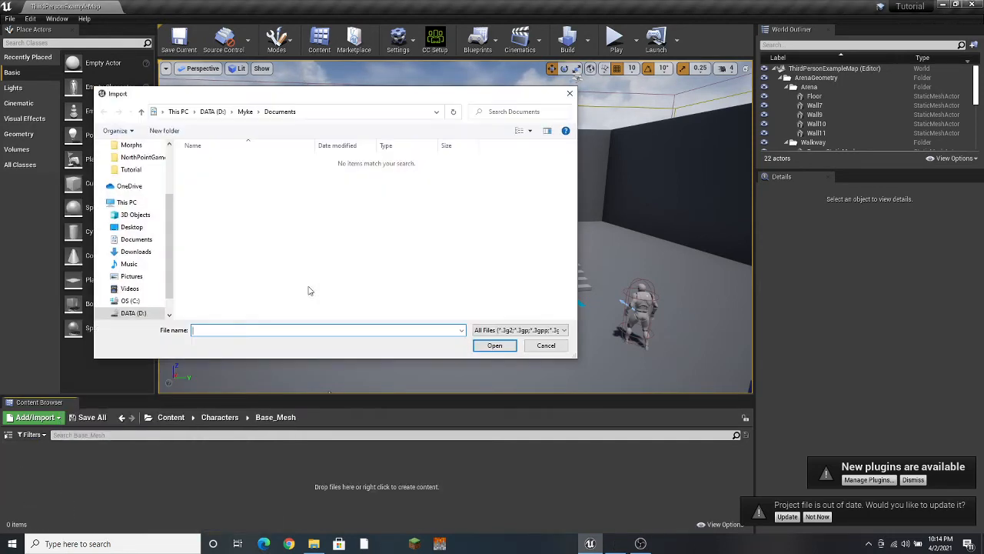
Choose UE4APose.Fbx from the UE4APose folder inside CC3's Characters > Tut folder as the file to import
{"action": "left_click", "coordinate": [158, 147]}
{"action": "left_click", "coordinate": [137, 182]}
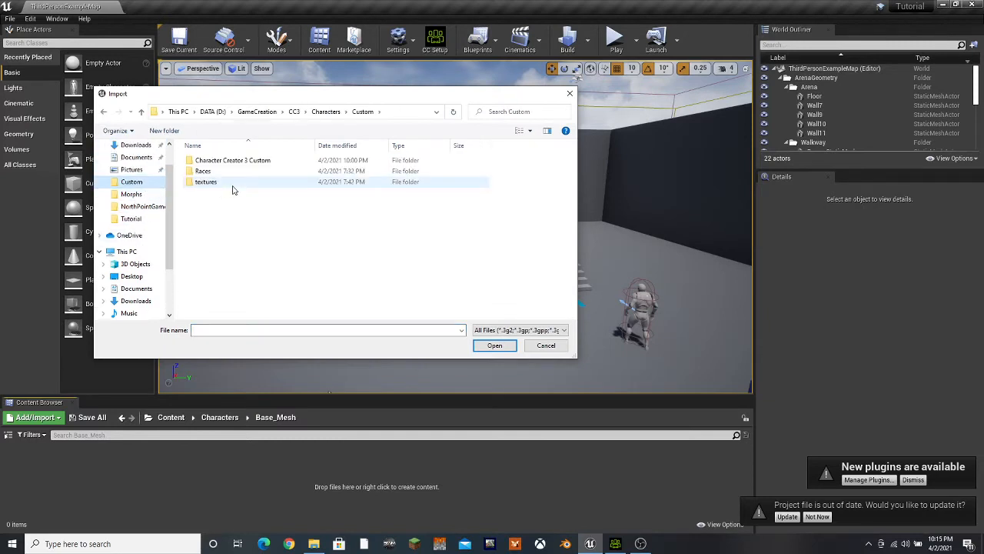
{"action": "left_click", "coordinate": [327, 113]}
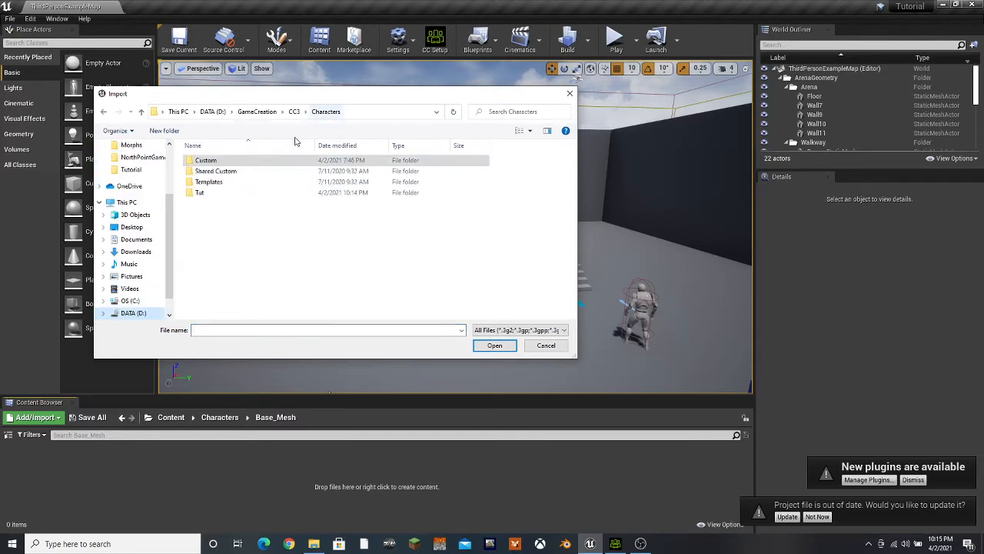
{"action": "double_click", "coordinate": [205, 192]}
{"action": "left_click", "coordinate": [215, 204]}
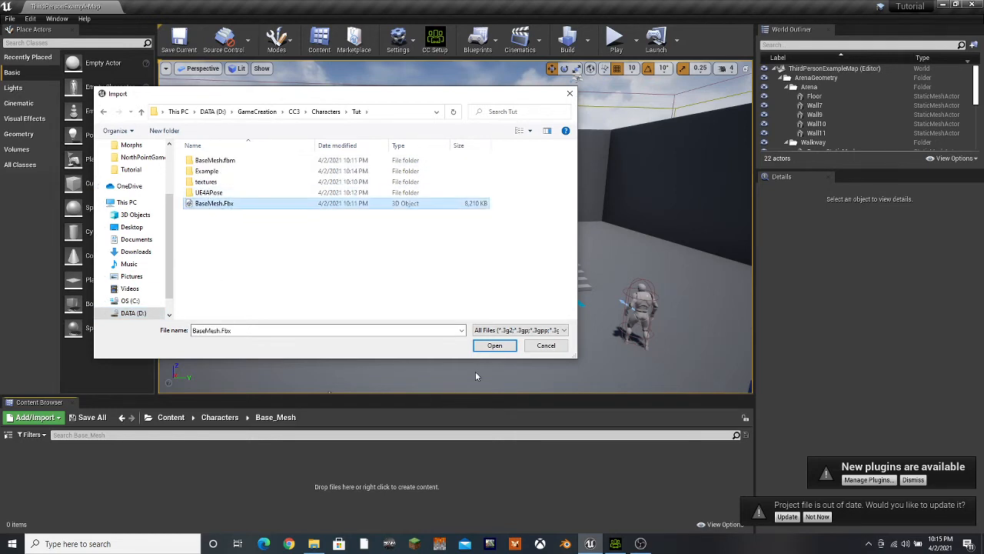
{"action": "double_click", "coordinate": [218, 194]}
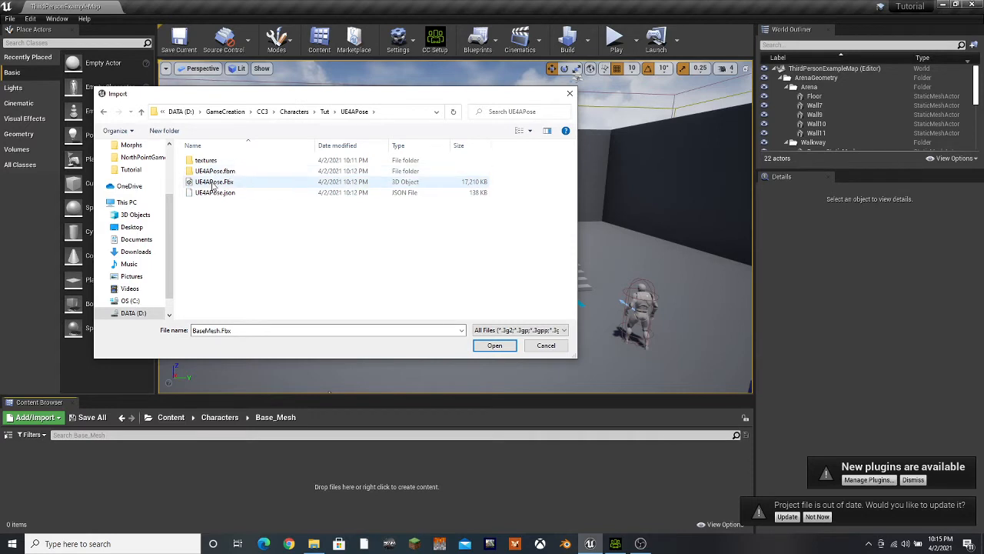
{"action": "left_click", "coordinate": [214, 181]}
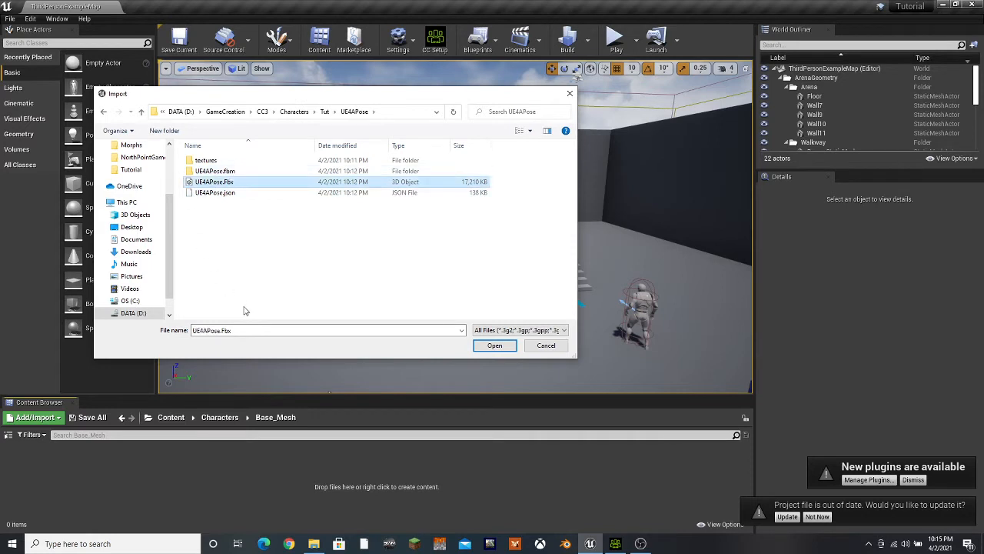
{"action": "left_click", "coordinate": [496, 345]}
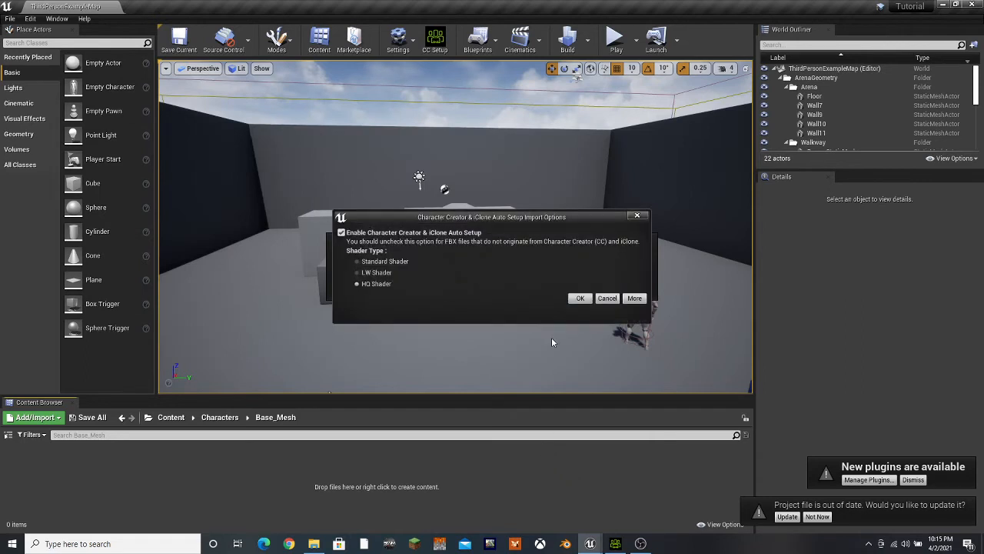
Accept Character Creator & iClone Auto Setup with HQ Shader, review the FBX skeletal mesh options and import everything
{"action": "left_click", "coordinate": [580, 298]}
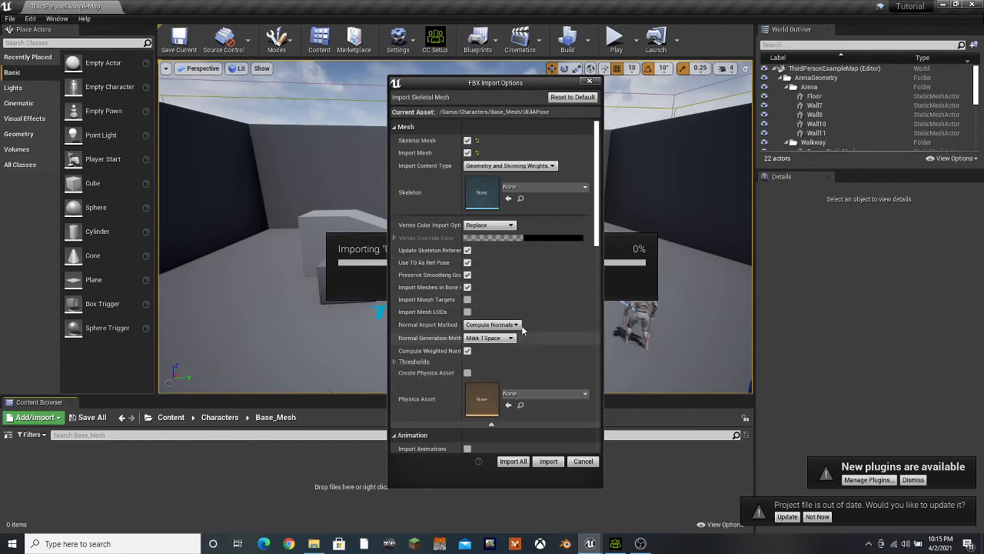
{"action": "scroll", "coordinate": [523, 366], "scroll_direction": "down", "scroll_amount": 3}
{"action": "scroll", "coordinate": [524, 367], "scroll_direction": "down", "scroll_amount": 10}
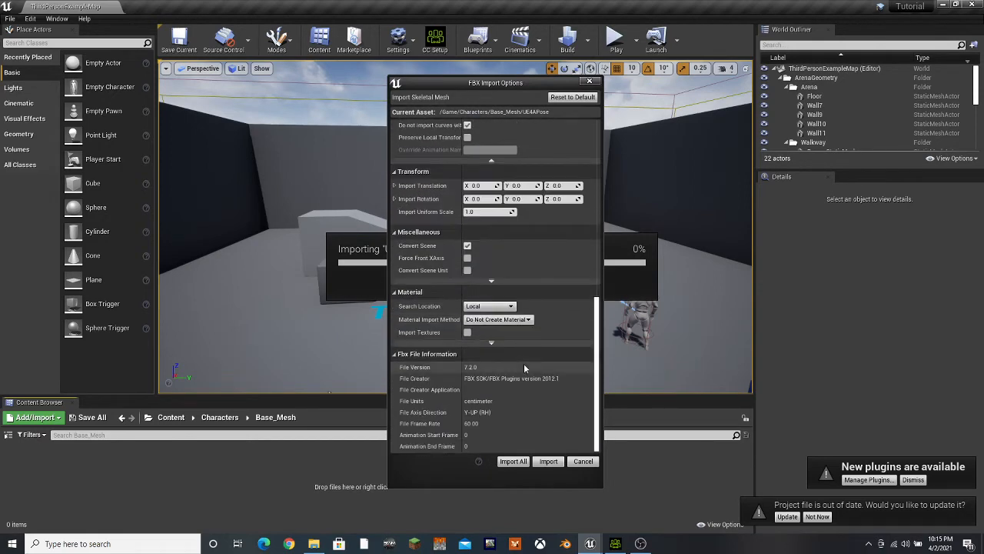
{"action": "scroll", "coordinate": [523, 366], "scroll_direction": "up", "scroll_amount": 12}
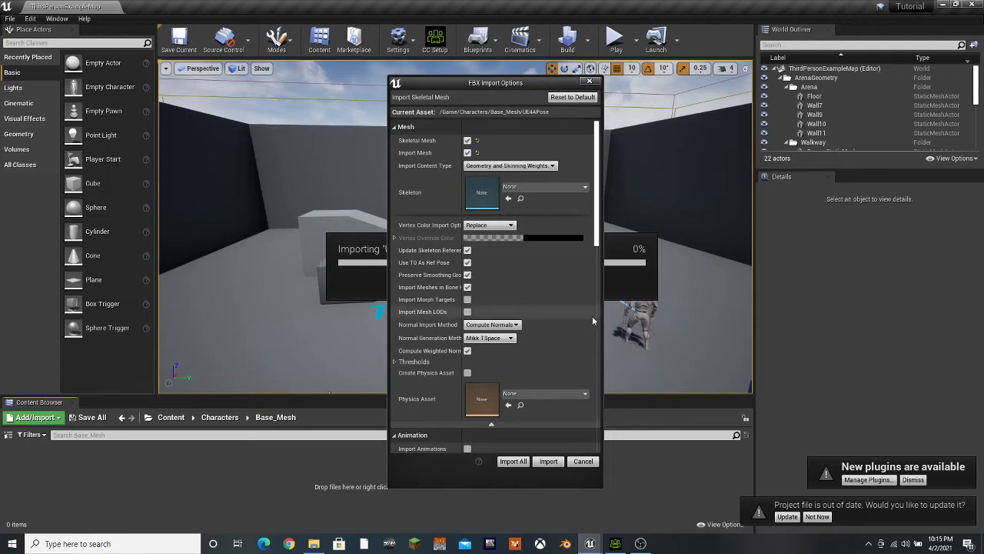
{"action": "scroll", "coordinate": [592, 316], "scroll_direction": "down", "scroll_amount": 5}
{"action": "scroll", "coordinate": [594, 320], "scroll_direction": "down", "scroll_amount": 3}
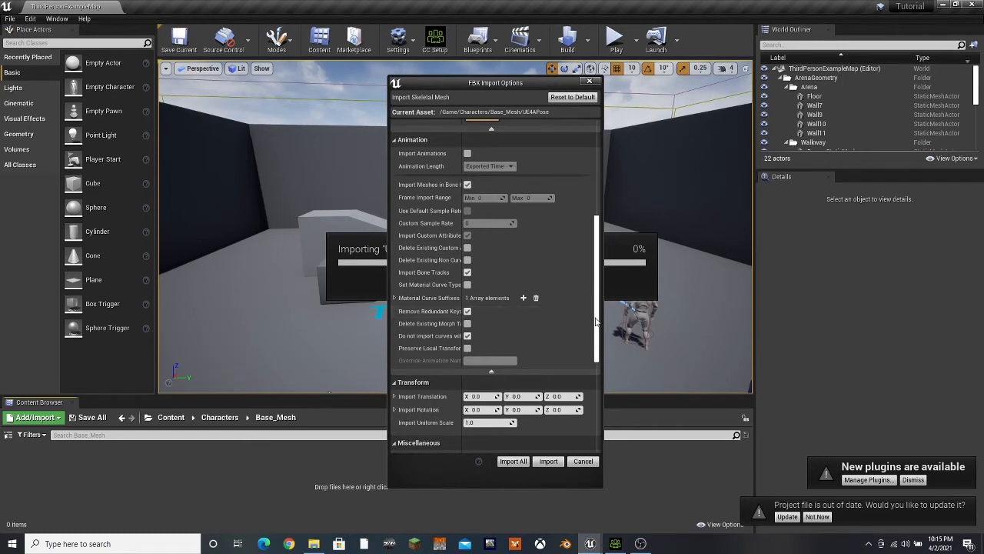
{"action": "scroll", "coordinate": [557, 364], "scroll_direction": "down", "scroll_amount": 5}
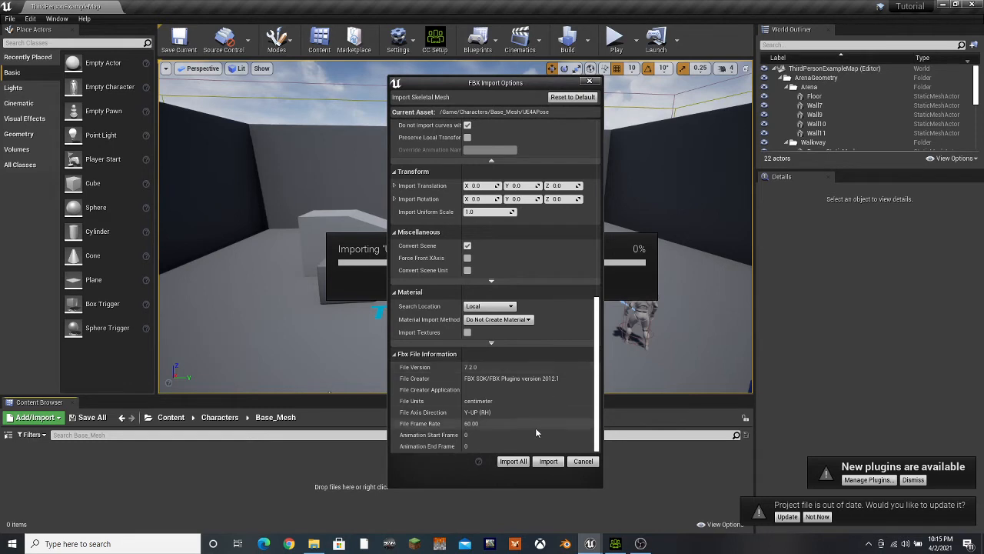
{"action": "left_click", "coordinate": [513, 461]}
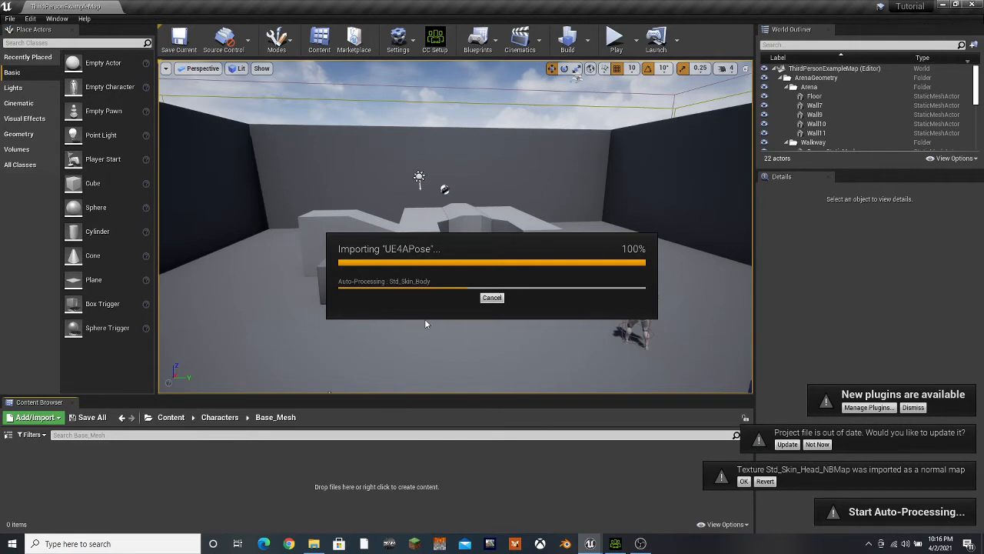
Switch to Character Creator 3 and reset the Nose Tip Round morph to 0
{"action": "left_click", "coordinate": [615, 543]}
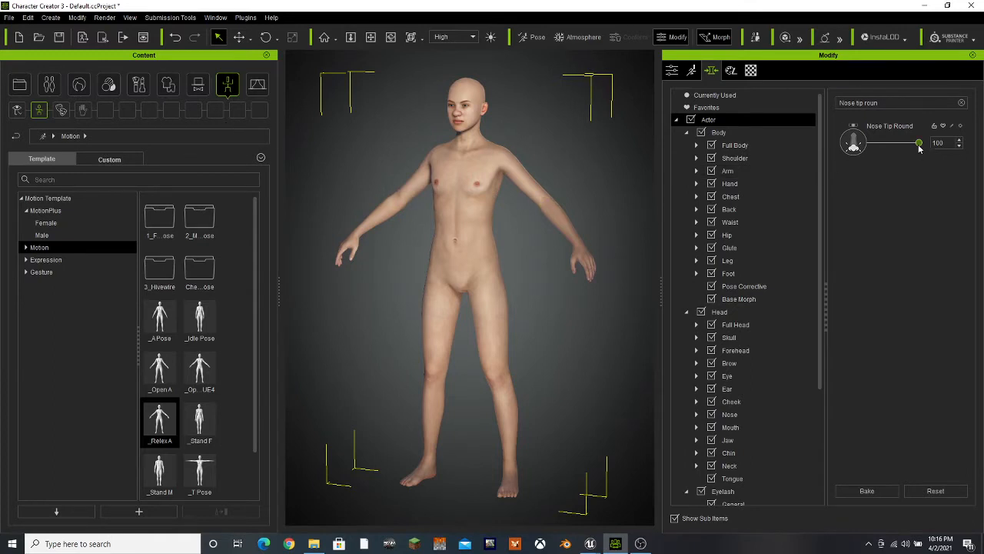
{"action": "left_click_drag", "start_coordinate": [920, 144], "coordinate": [870, 144]}
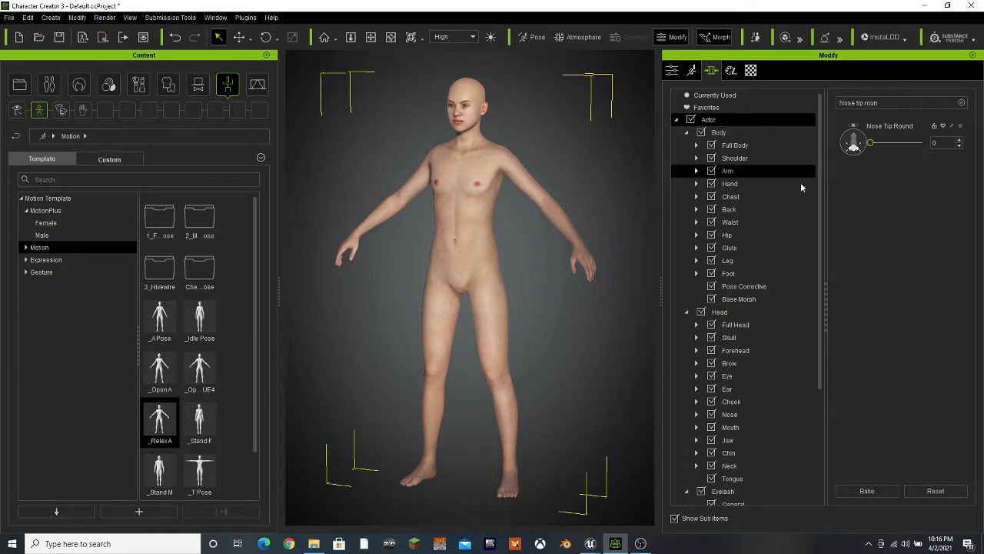
Set the CC3+_Neutral Female morph for the full body to 100 and apply the _T Pose to the character
{"action": "left_click", "coordinate": [744, 148]}
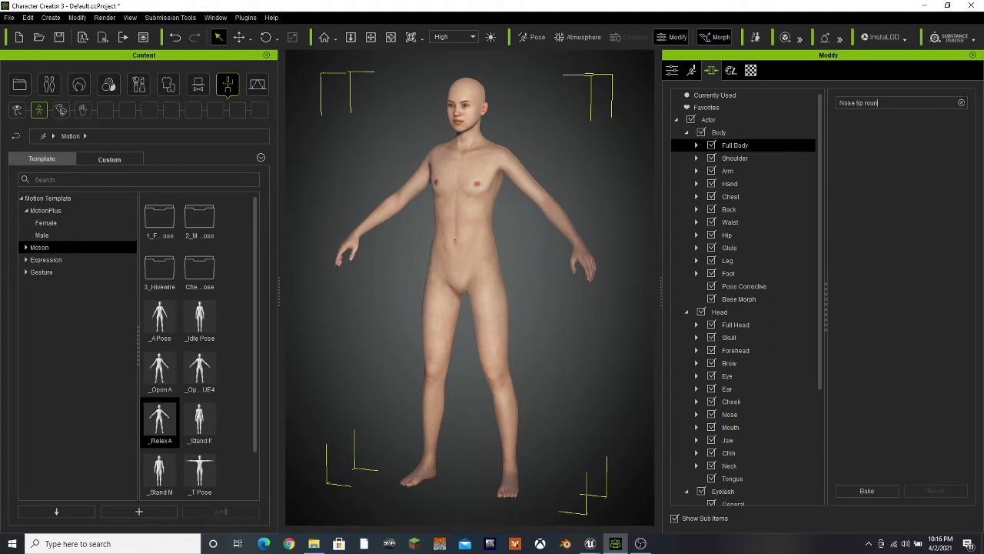
{"action": "left_click", "coordinate": [961, 103]}
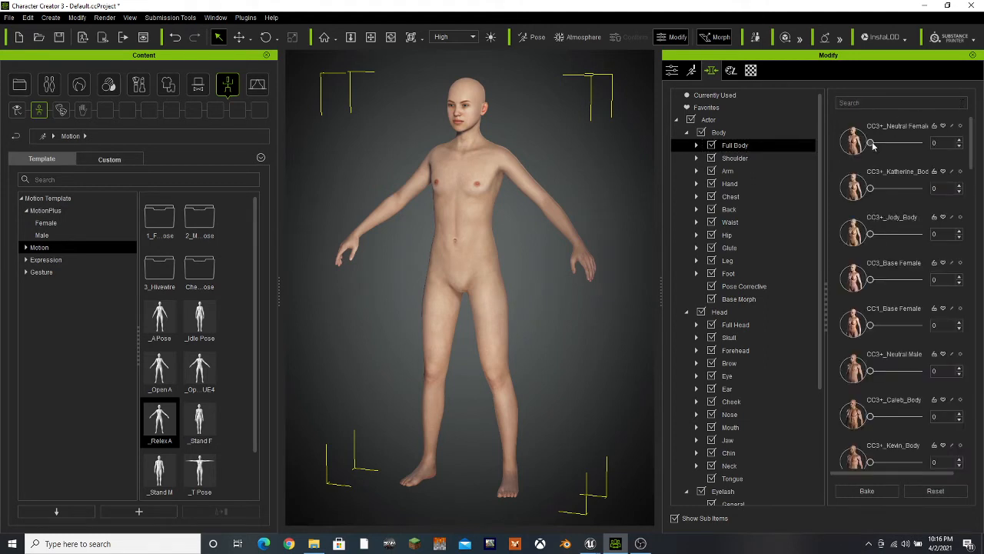
{"action": "left_click_drag", "start_coordinate": [871, 146], "coordinate": [960, 150]}
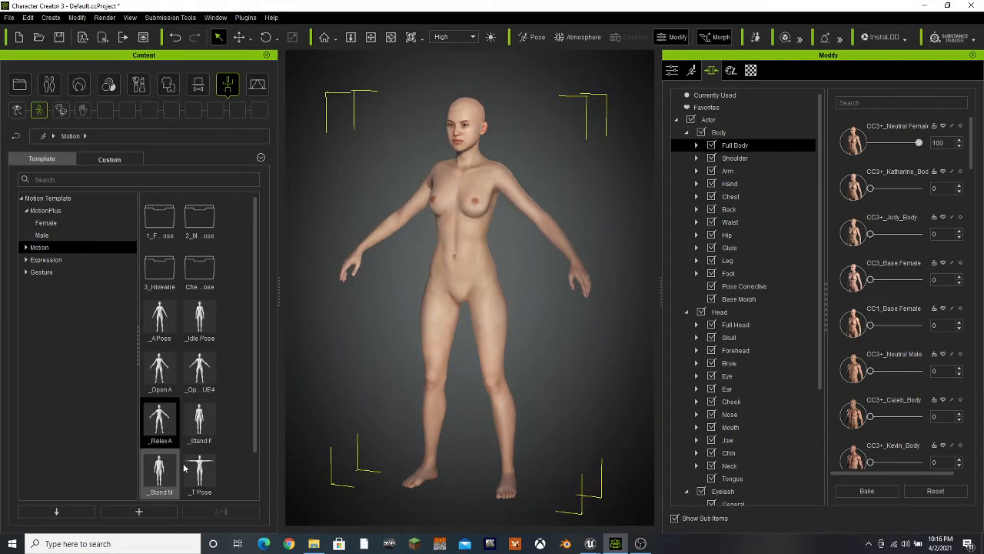
{"action": "left_click_drag", "start_coordinate": [199, 467], "coordinate": [503, 186]}
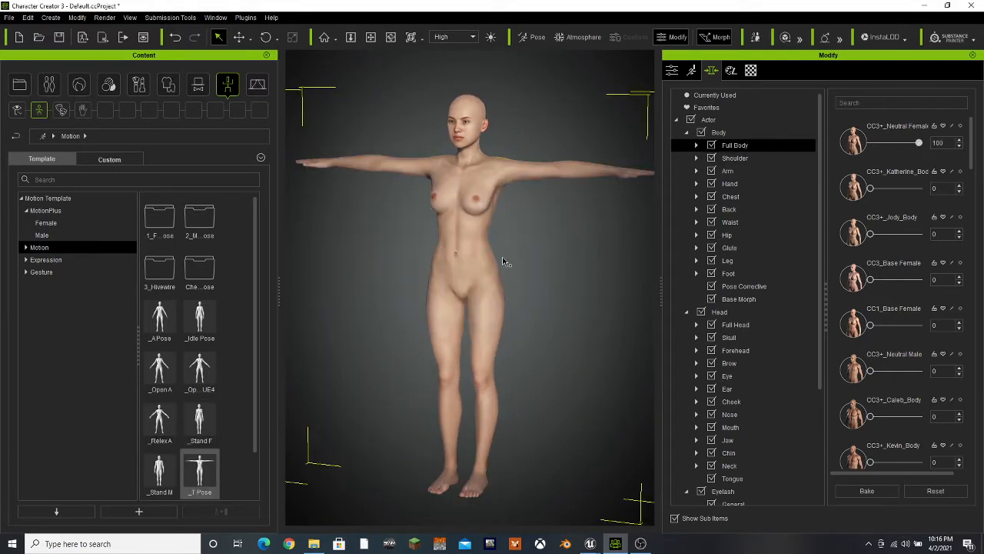
{"action": "scroll", "coordinate": [503, 258], "scroll_direction": "down", "scroll_amount": 3}
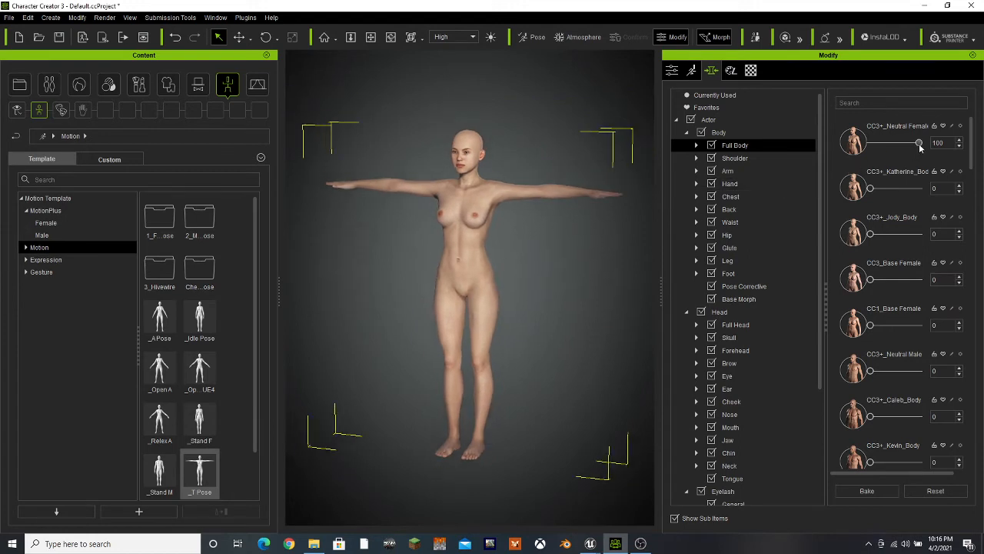
Preview the CC3+_Neutral Female morph by lowering it to 0 and restoring it to 100, viewing the character from the front
{"action": "left_click_drag", "start_coordinate": [920, 145], "coordinate": [974, 159]}
{"action": "left_click_drag", "start_coordinate": [879, 165], "coordinate": [810, 160]}
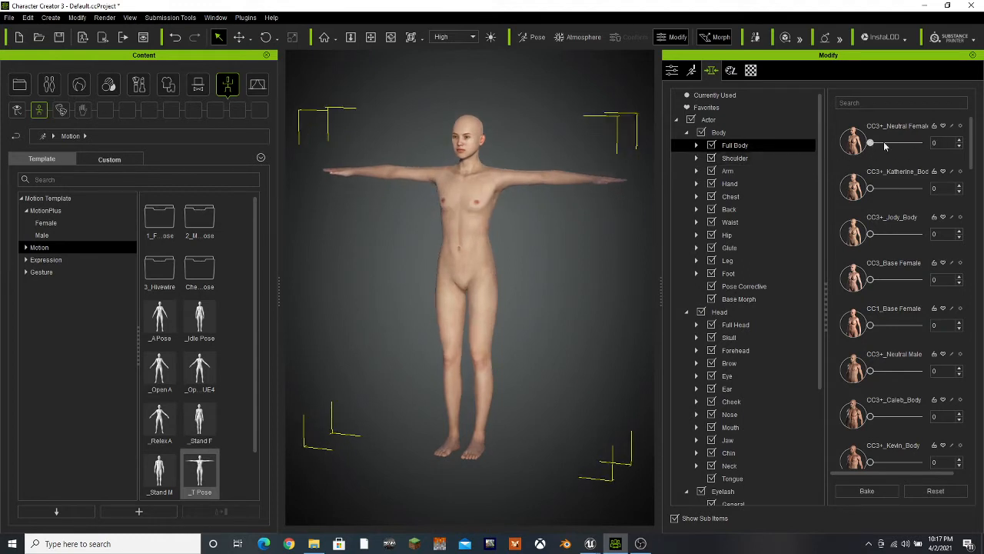
{"action": "left_click_drag", "start_coordinate": [885, 146], "coordinate": [952, 154]}
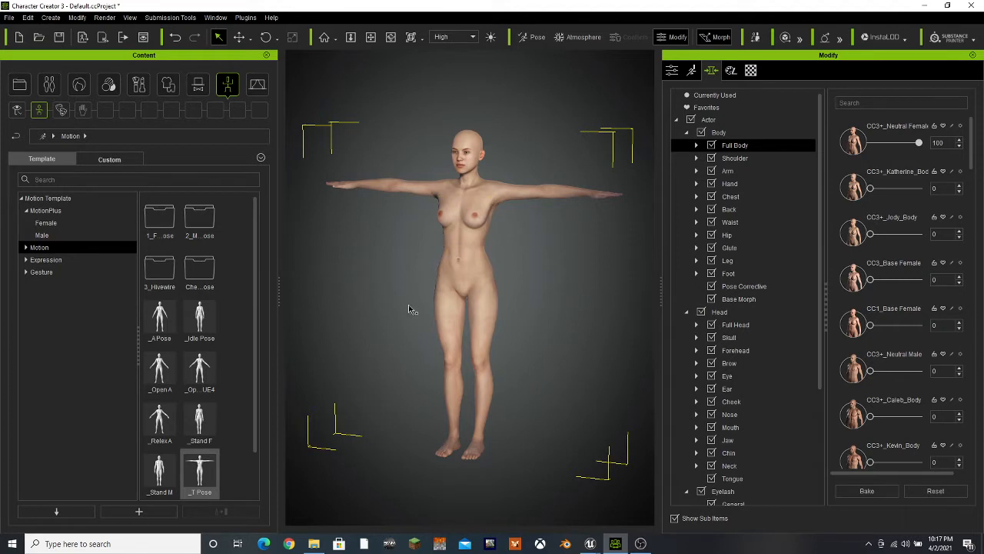
{"action": "left_click", "coordinate": [390, 37]}
{"action": "left_click_drag", "start_coordinate": [368, 270], "coordinate": [433, 304]}
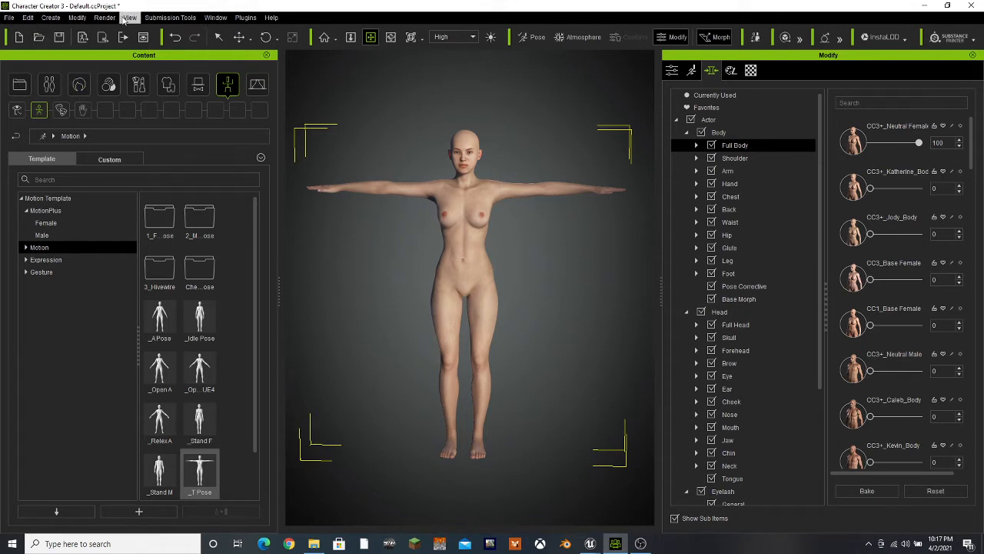
Set up an FBX (Clothed Character) export with the Unreal target tool preset
{"action": "left_click", "coordinate": [9, 18]}
{"action": "mouse_move", "coordinate": [31, 114]}
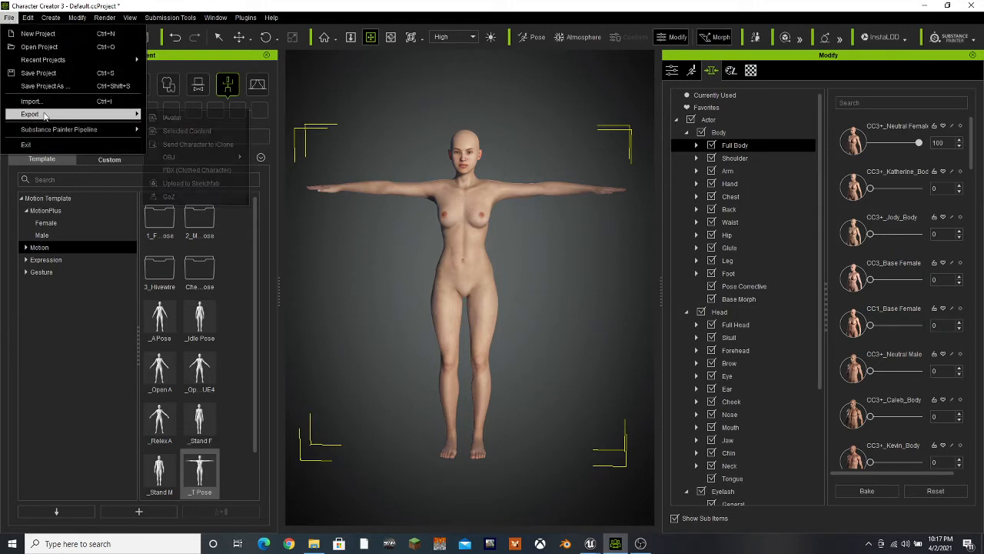
{"action": "left_click", "coordinate": [178, 170]}
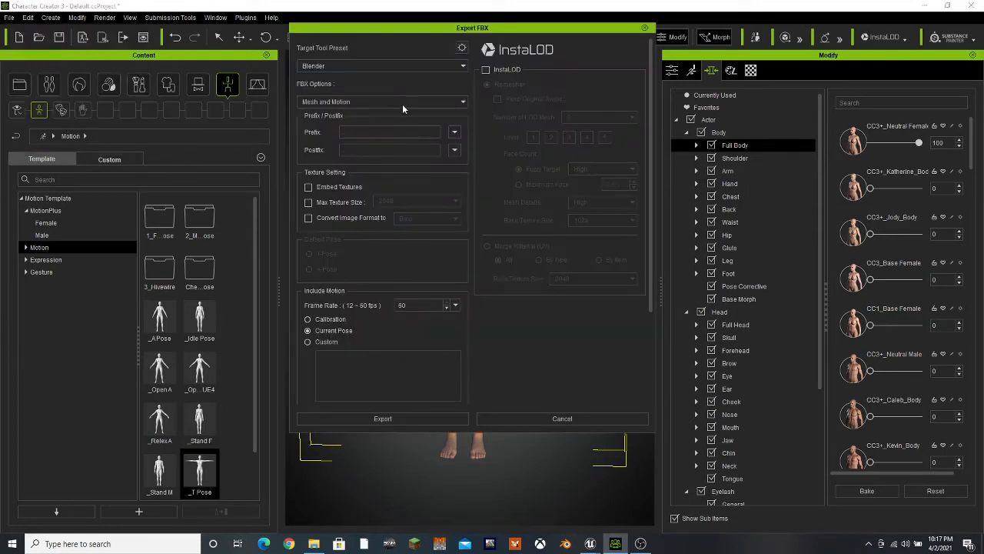
{"action": "left_click", "coordinate": [400, 67]}
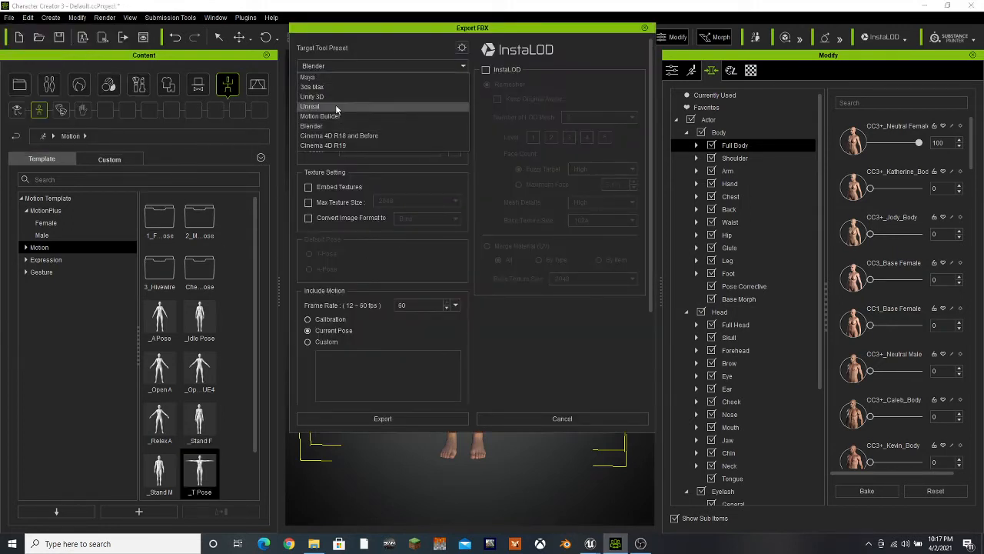
{"action": "left_click", "coordinate": [336, 106]}
Turn off Embed Motion in the advanced FBX settings and proceed with the export to choosing a save location
{"action": "left_click", "coordinate": [461, 48]}
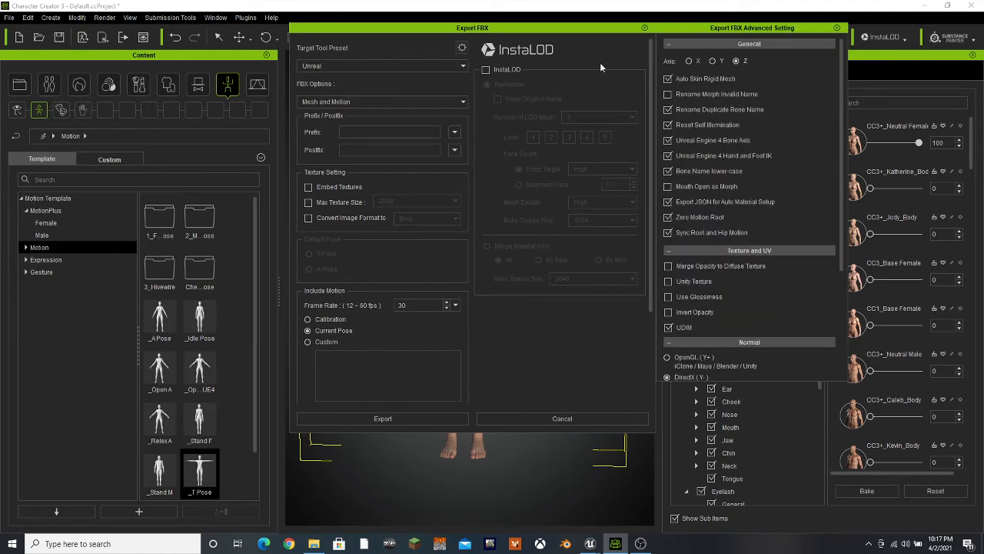
{"action": "scroll", "coordinate": [695, 360], "scroll_direction": "down", "scroll_amount": 5}
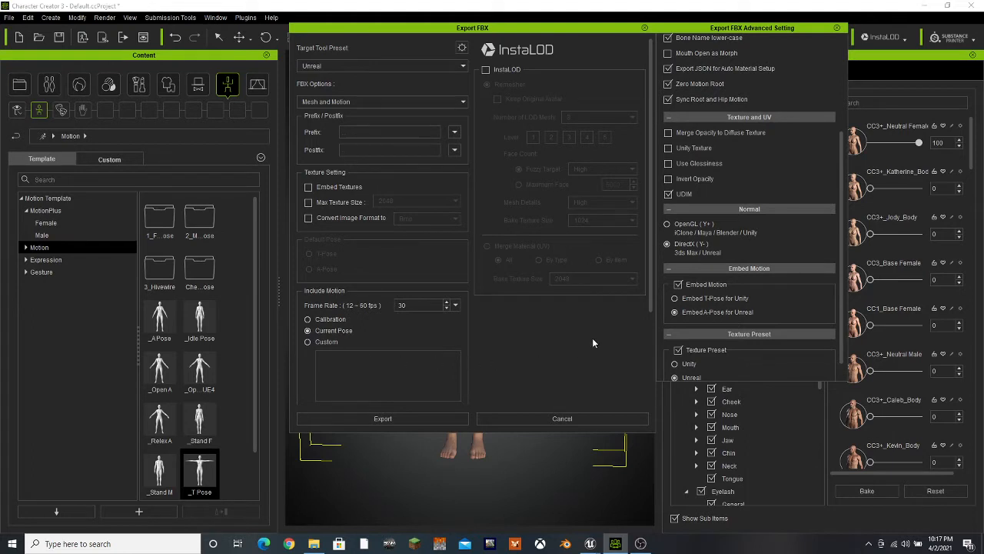
{"action": "left_click", "coordinate": [679, 285]}
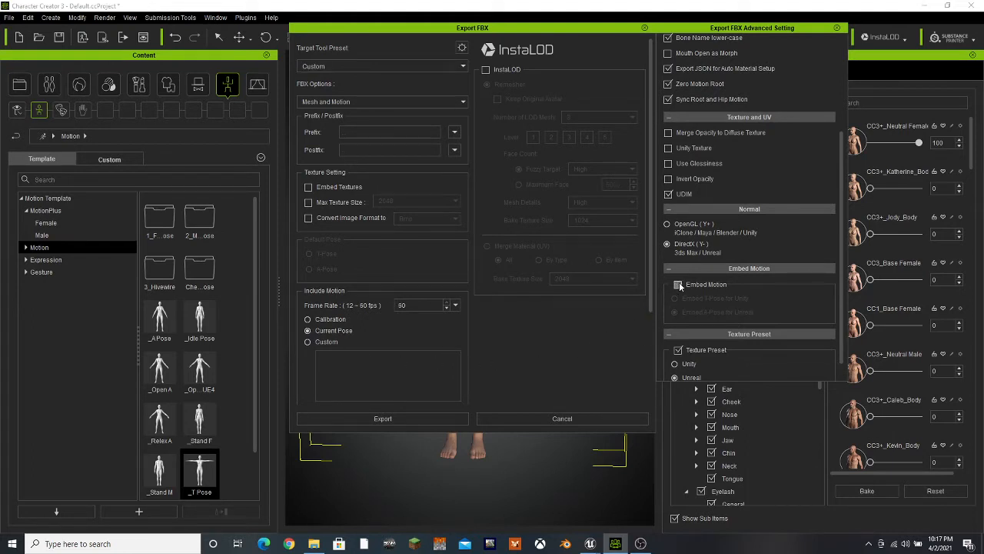
{"action": "left_click", "coordinate": [363, 420]}
{"action": "left_click", "coordinate": [492, 309]}
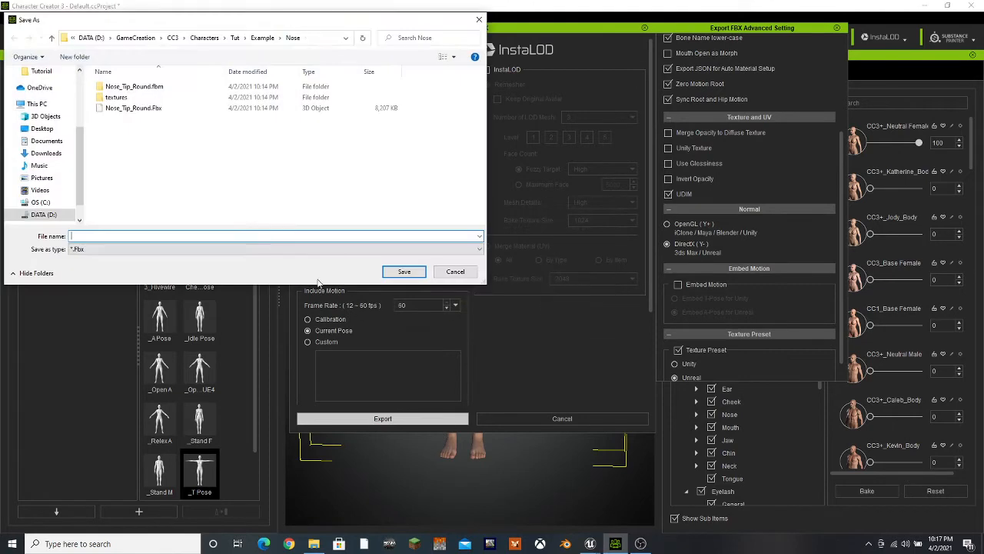
Create a new folder named Female inside the Example folder for the export
{"action": "left_click", "coordinate": [262, 38]}
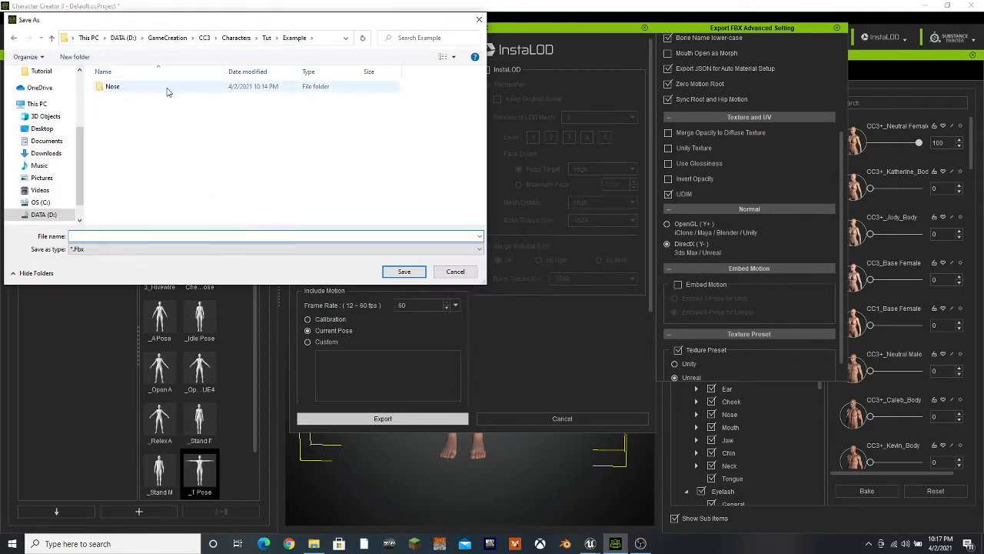
{"action": "right_click", "coordinate": [136, 115]}
{"action": "mouse_move", "coordinate": [163, 256]}
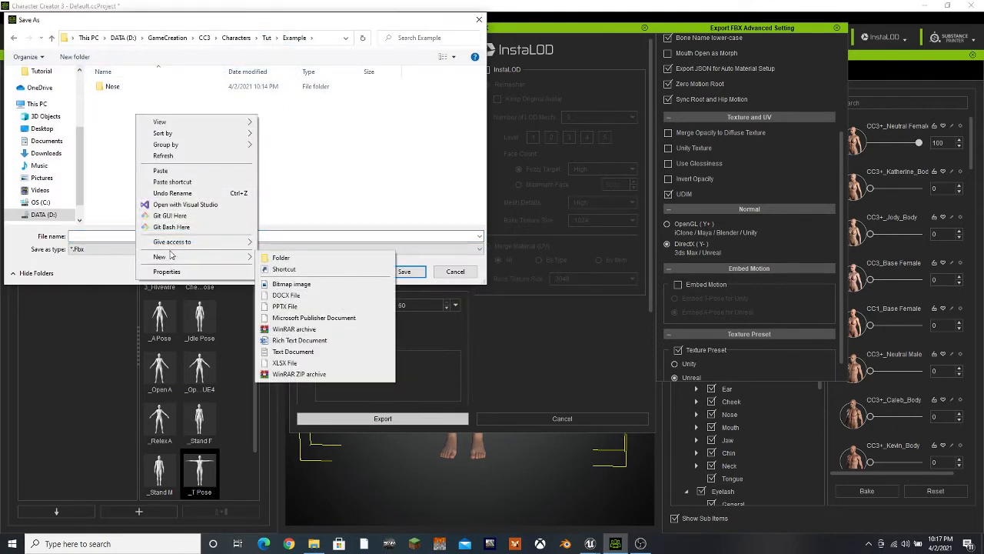
{"action": "left_click", "coordinate": [283, 262]}
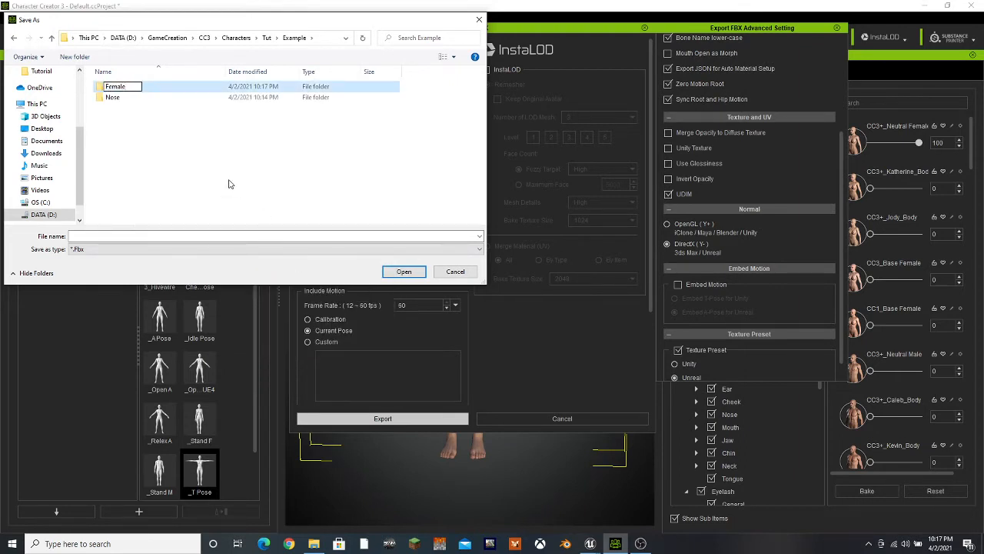
{"action": "key", "text": "Return"}
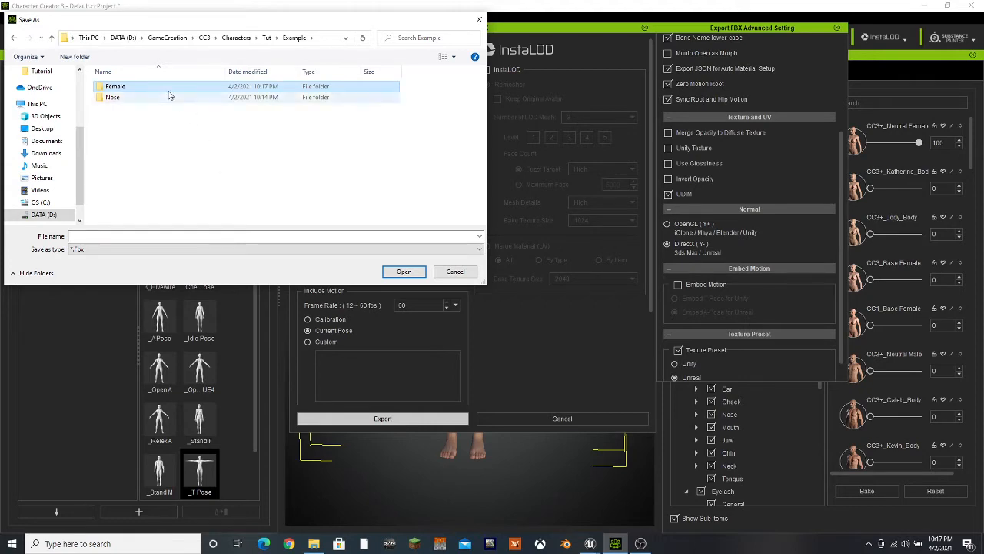
Export the character's FBX into the Female folder with the file name Female
{"action": "double_click", "coordinate": [115, 87]}
{"action": "left_click", "coordinate": [116, 235]}
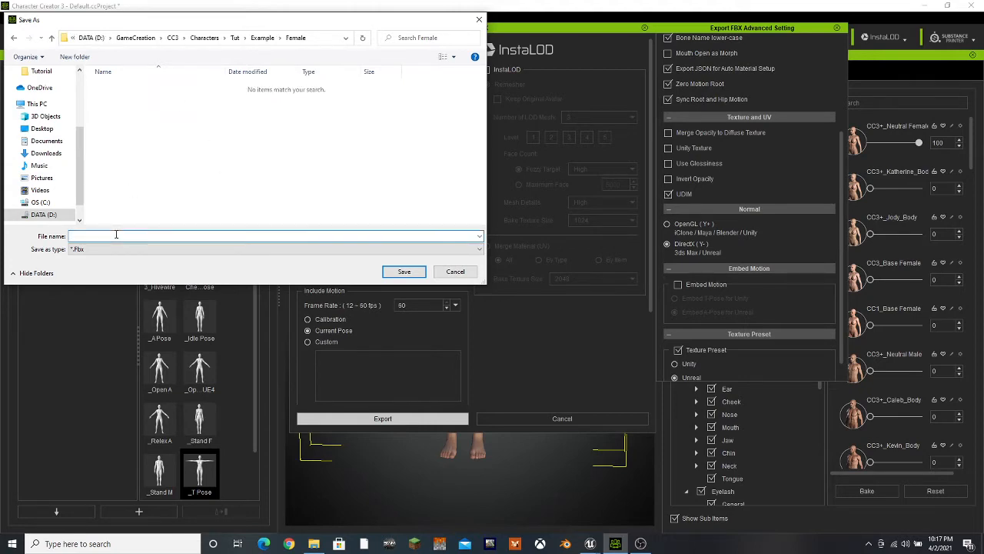
{"action": "type", "text": "Female"}
{"action": "key", "text": "Return"}
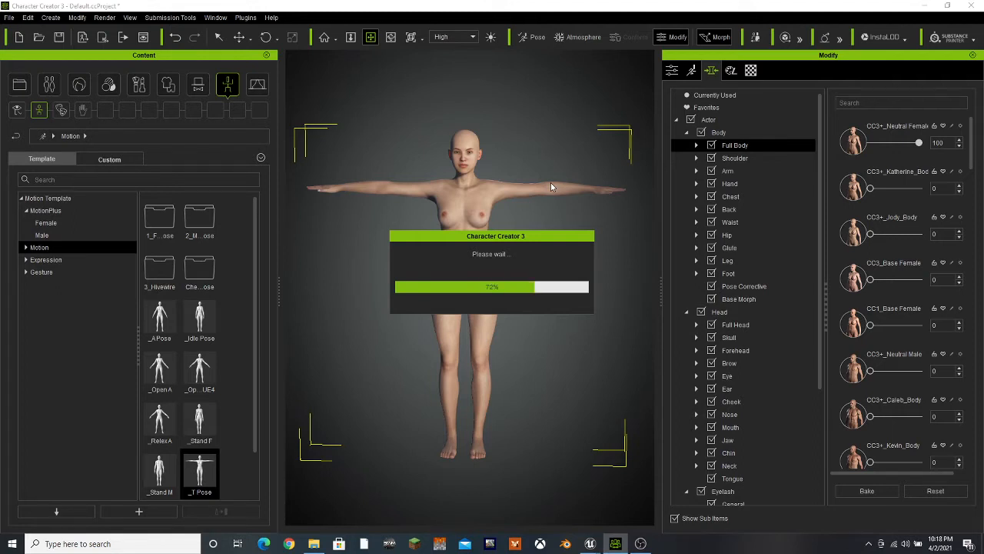
Switch to the Unreal editor and close the Message Log window
{"action": "mouse_move", "coordinate": [591, 544]}
{"action": "left_click", "coordinate": [530, 492]}
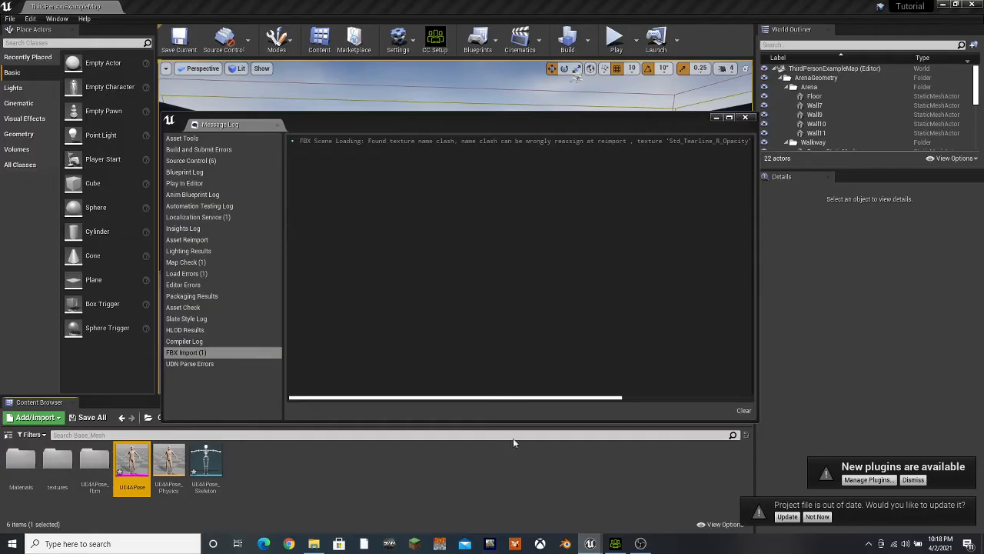
{"action": "left_click", "coordinate": [745, 117]}
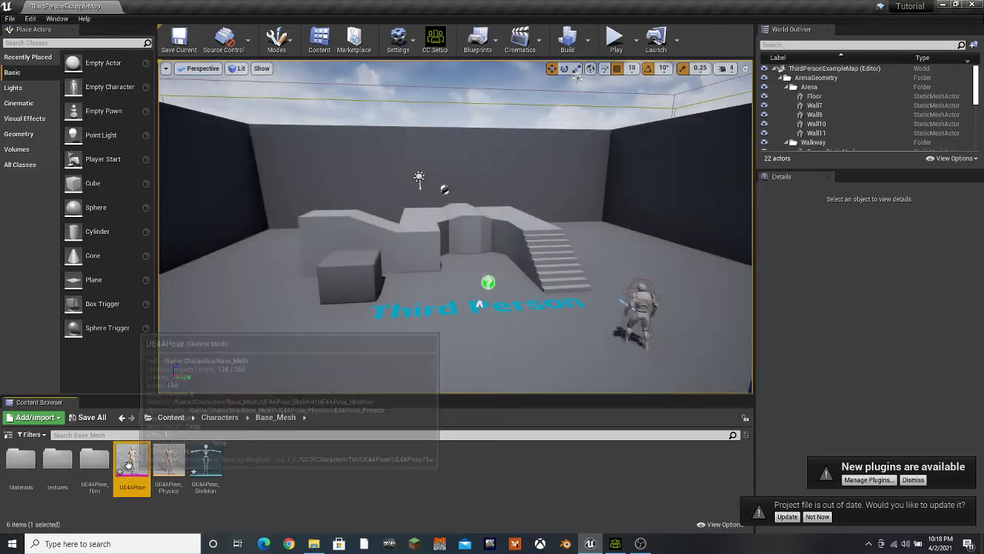
{"action": "mouse_move", "coordinate": [133, 465]}
{"action": "left_mouse_down"}
{"action": "mouse_move", "coordinate": [384, 411]}
{"action": "mouse_move", "coordinate": [474, 348]}
{"action": "mouse_move", "coordinate": [220, 352]}
{"action": "mouse_move", "coordinate": [136, 464]}
{"action": "left_mouse_up"}
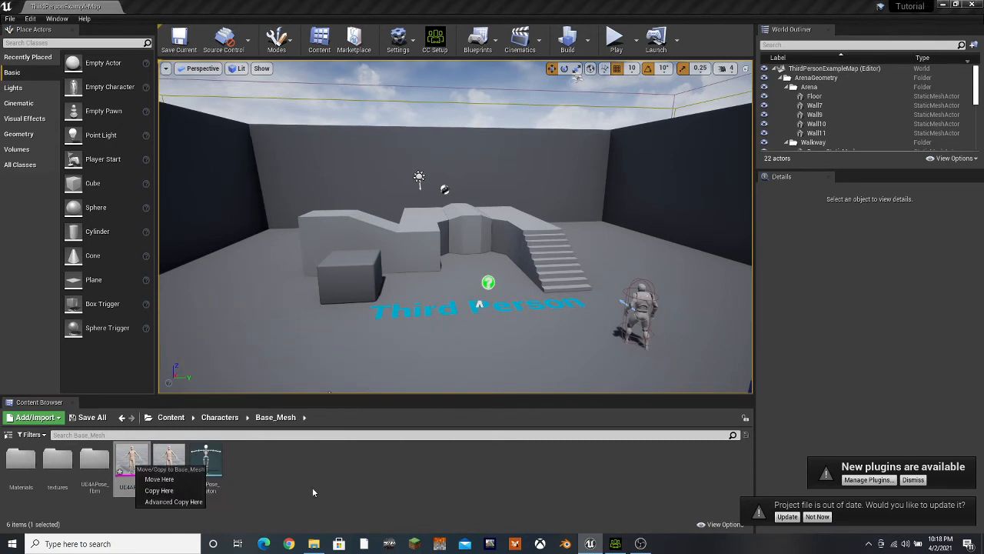
{"action": "left_click", "coordinate": [313, 492]}
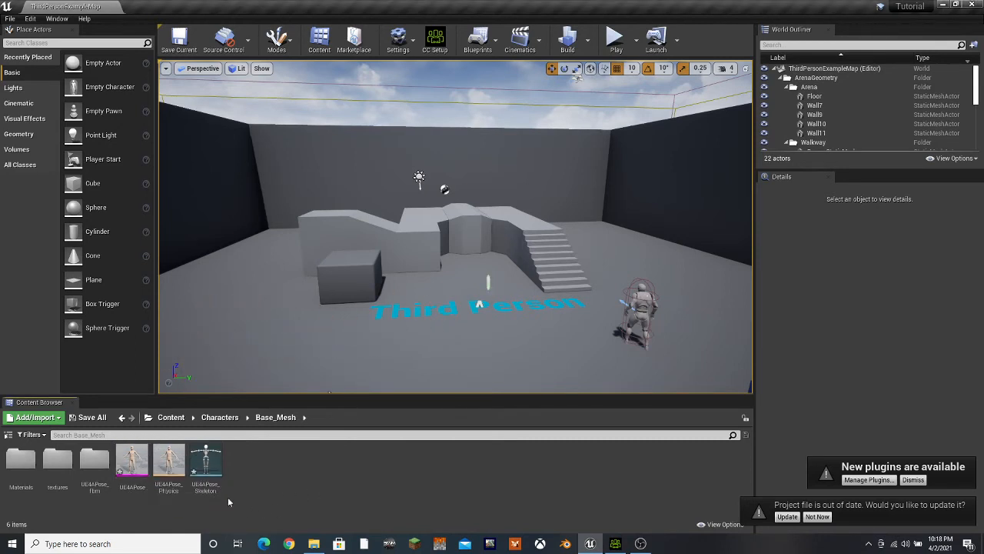
Open the Retarget Manager for UE4APose_Skeleton, select the Humanoid rig and auto-map its bones
{"action": "double_click", "coordinate": [208, 464]}
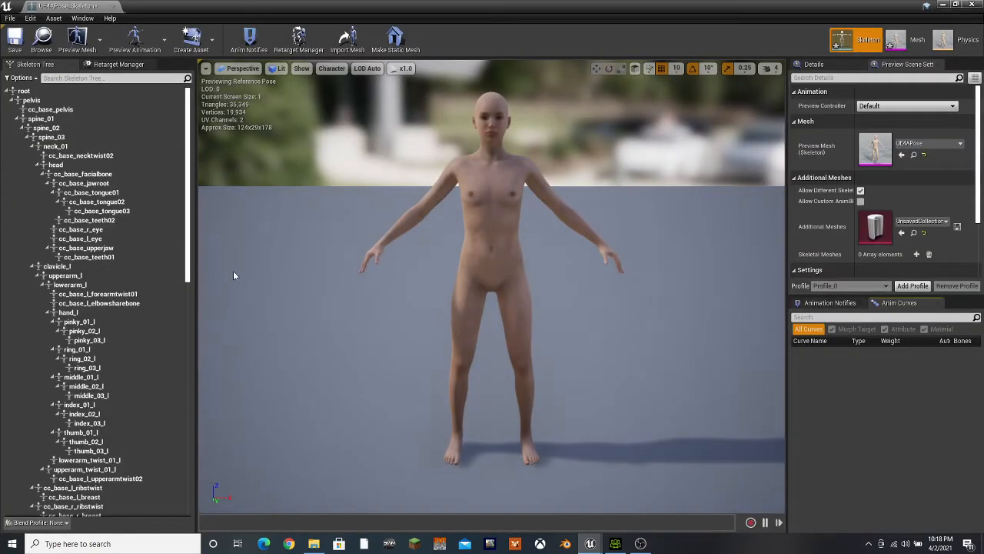
{"action": "left_click", "coordinate": [299, 38]}
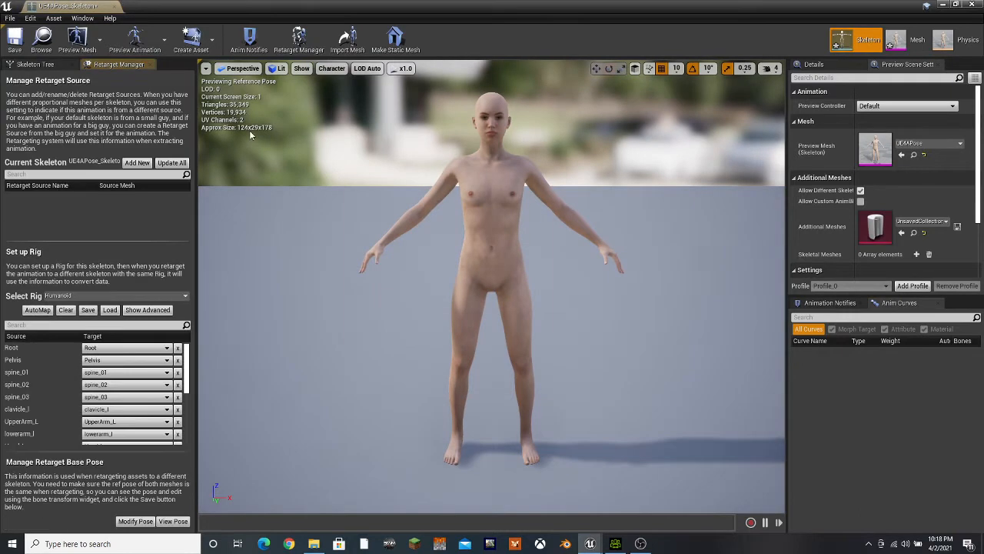
{"action": "left_click", "coordinate": [37, 309]}
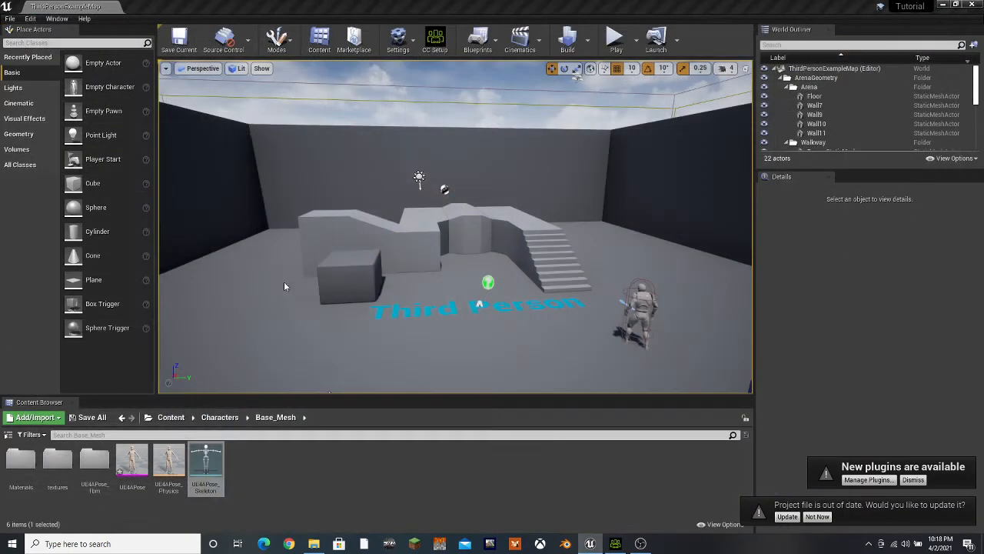
Open UE4_Mannequin_Skeleton from the Mannequin/Character/Mesh content folder
{"action": "left_click", "coordinate": [171, 417]}
{"action": "double_click", "coordinate": [160, 473]}
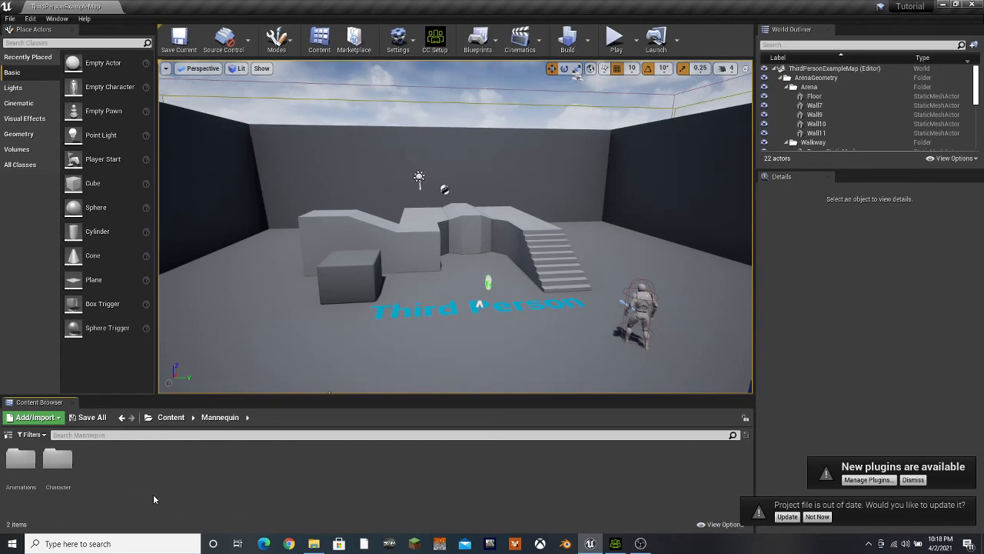
{"action": "double_click", "coordinate": [55, 460]}
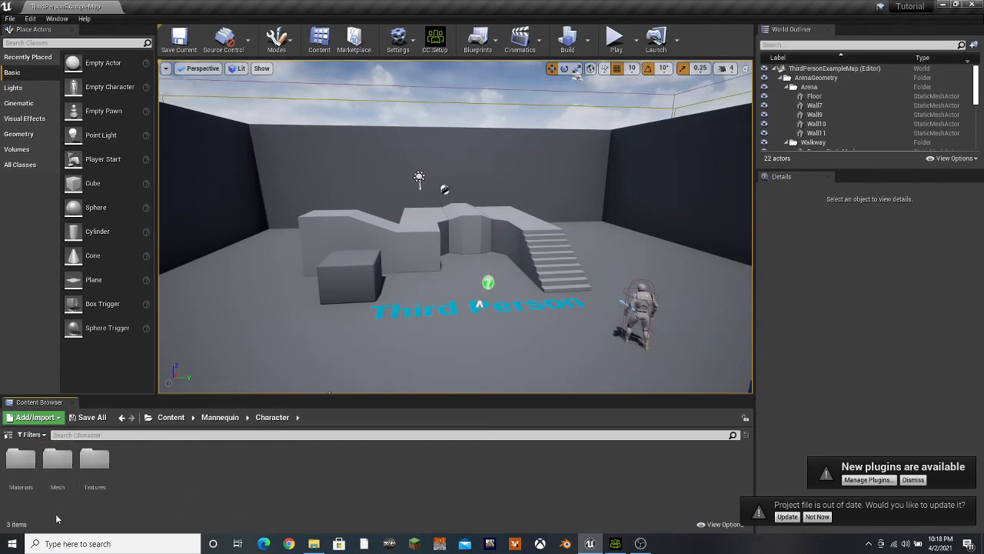
{"action": "double_click", "coordinate": [58, 461]}
{"action": "double_click", "coordinate": [169, 462]}
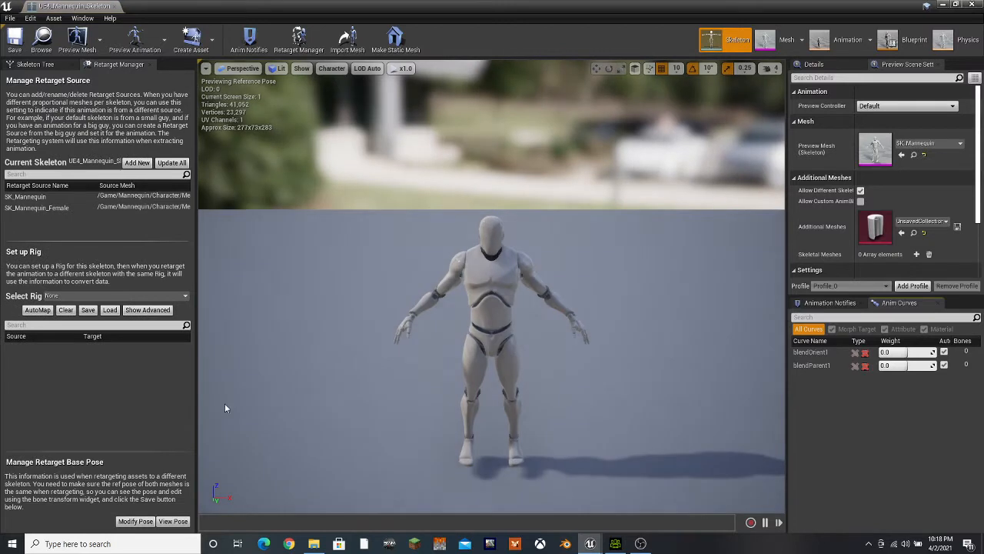
Select the Humanoid rig for the mannequin skeleton, auto-map its bones and save the skeleton
{"action": "left_click", "coordinate": [116, 295]}
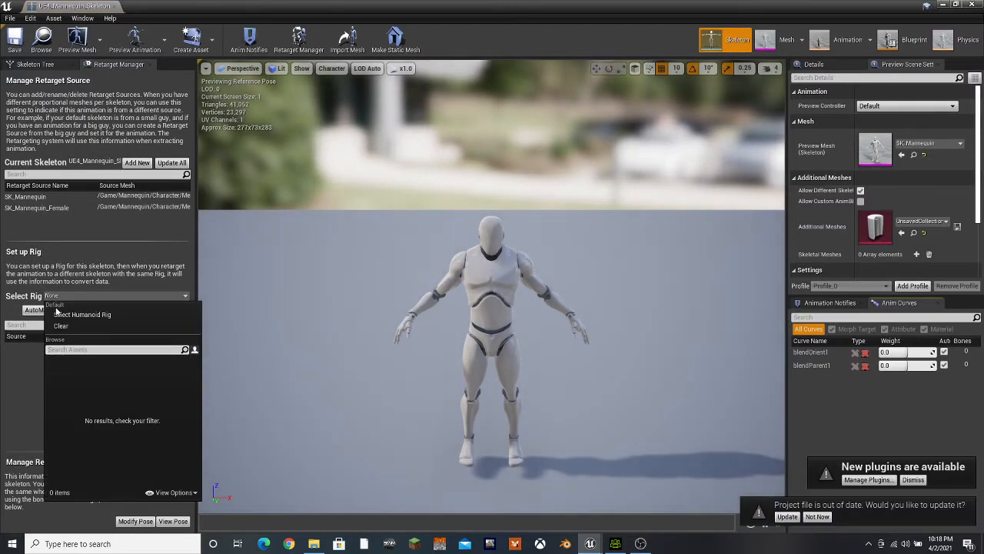
{"action": "left_click", "coordinate": [53, 330]}
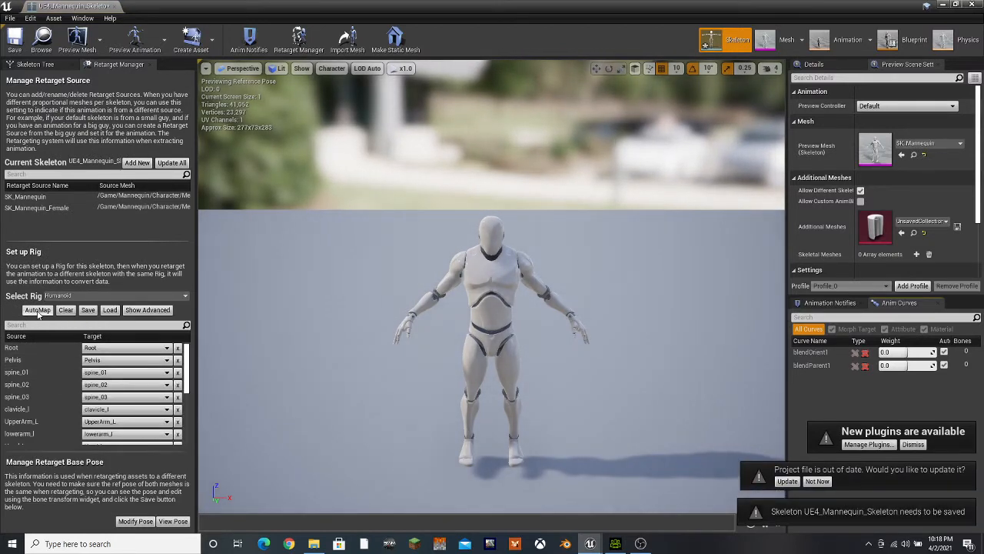
{"action": "left_click", "coordinate": [38, 311]}
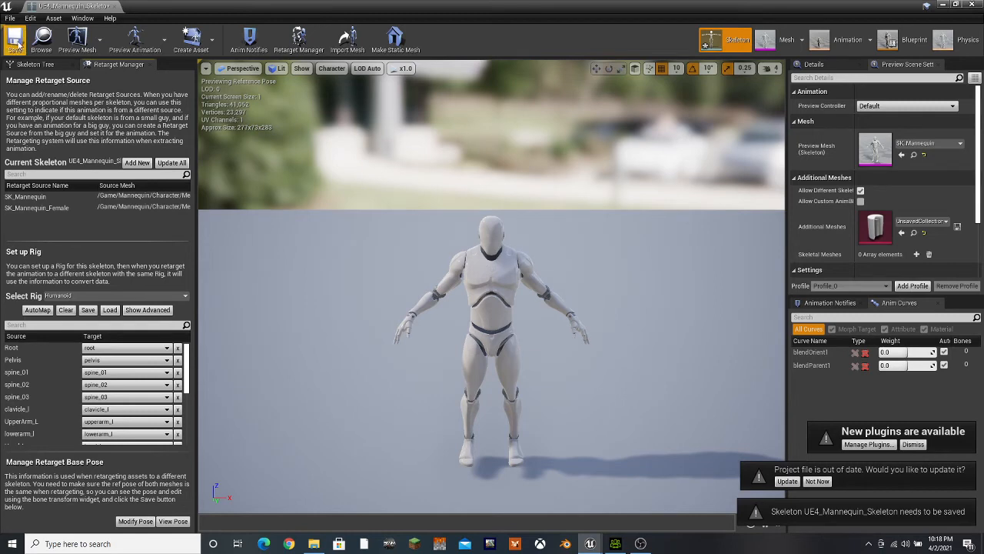
{"action": "left_click", "coordinate": [15, 42]}
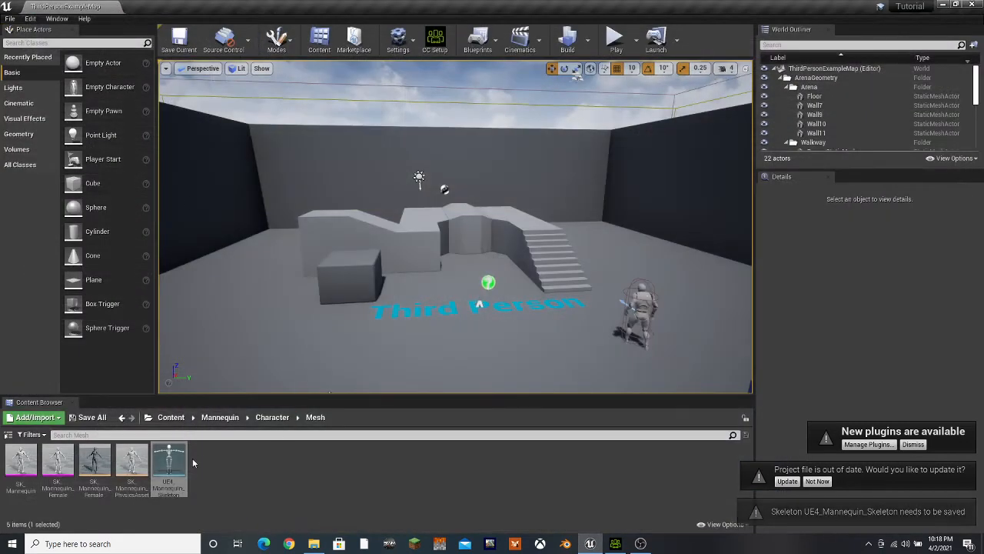
Retarget the mannequin skeleton's animation assets to UE4APose_Skeleton with remapping to existing assets allowed
{"action": "right_click", "coordinate": [171, 465]}
{"action": "left_click", "coordinate": [238, 213]}
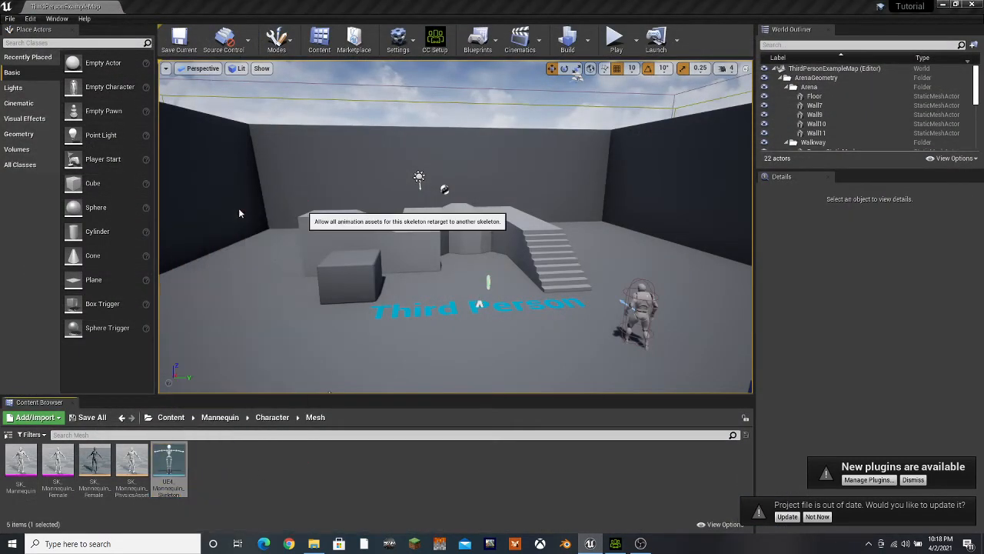
{"action": "left_click", "coordinate": [231, 236]}
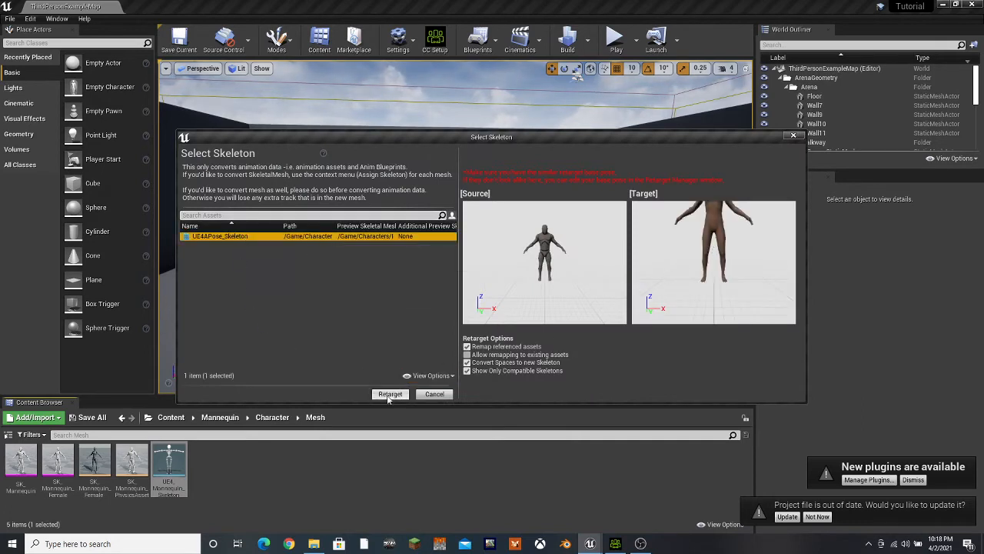
{"action": "left_click", "coordinate": [466, 355]}
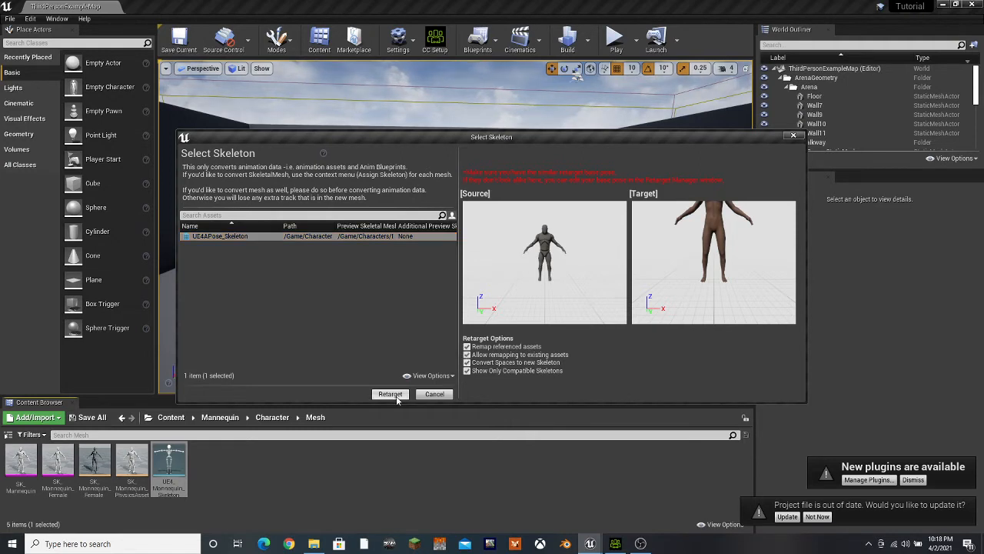
{"action": "left_click", "coordinate": [390, 394]}
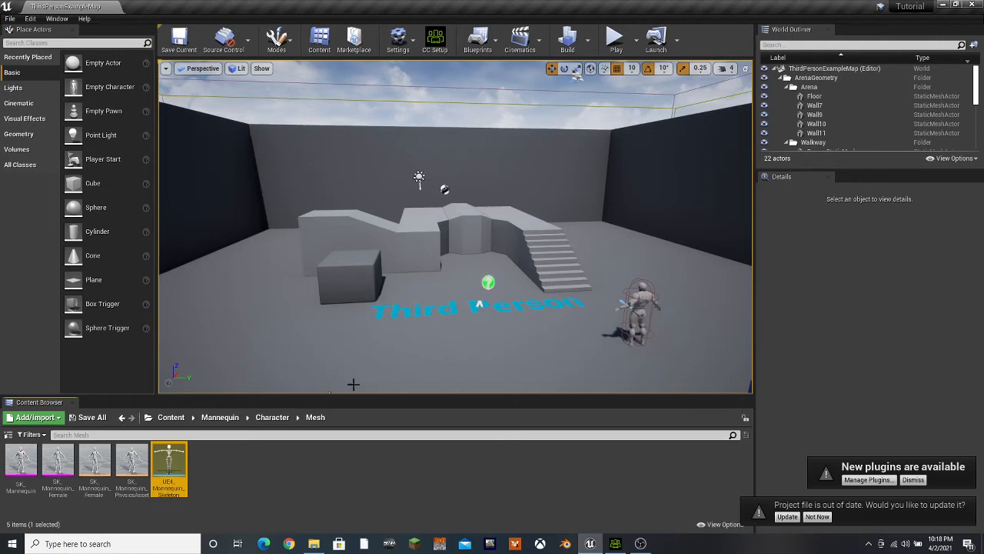
Open the ThirdPersonCharacter blueprint from the ThirdPersonBP/Blueprints content folder
{"action": "left_click", "coordinate": [171, 417]}
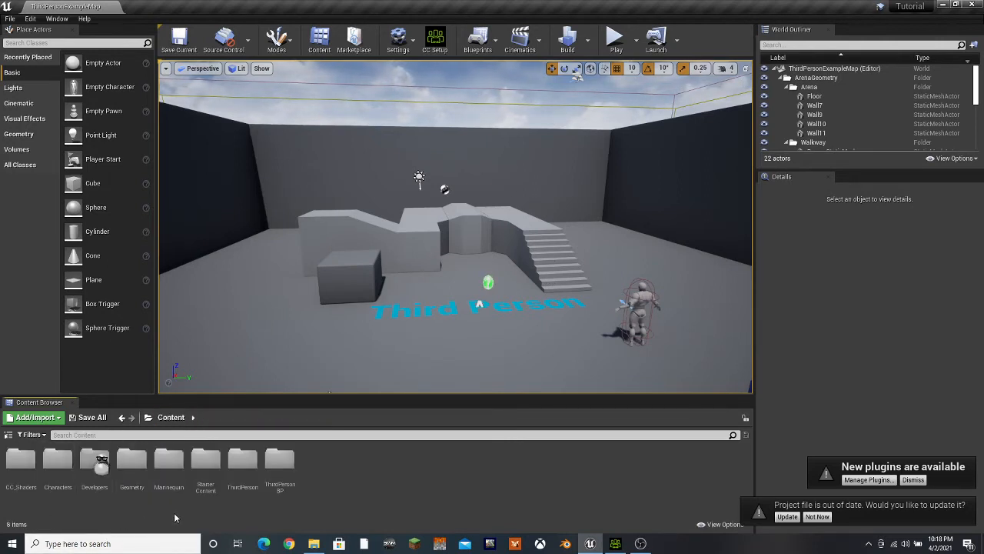
{"action": "double_click", "coordinate": [275, 461]}
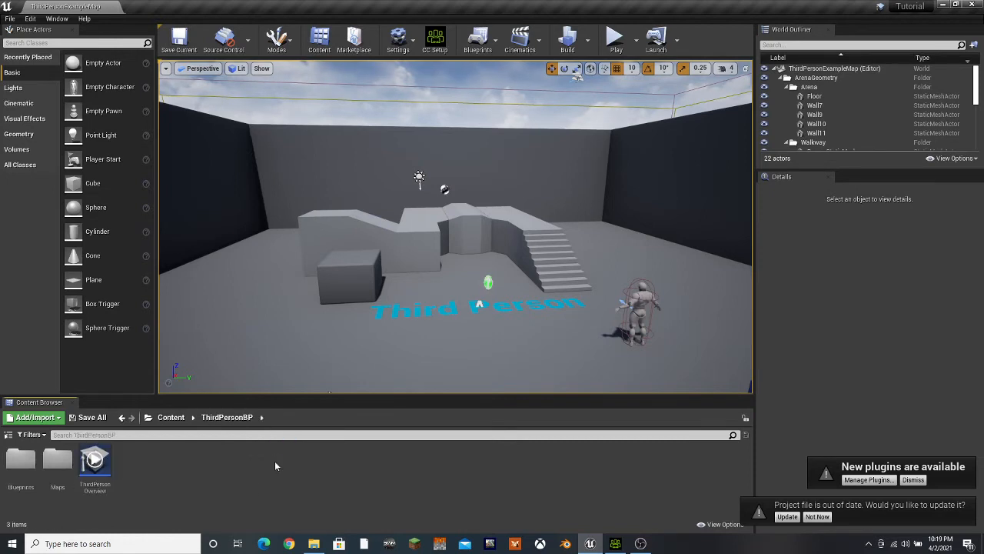
{"action": "double_click", "coordinate": [21, 462]}
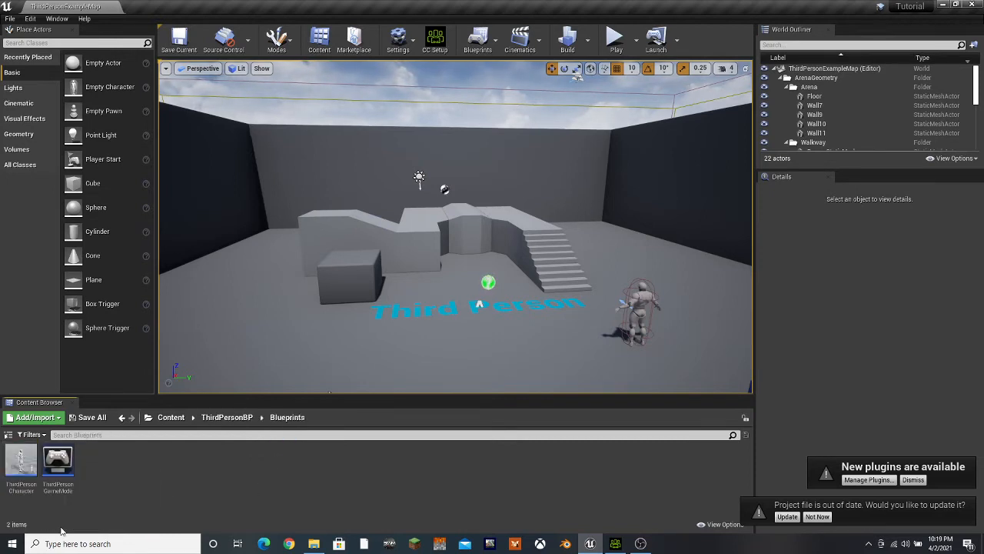
{"action": "double_click", "coordinate": [20, 461]}
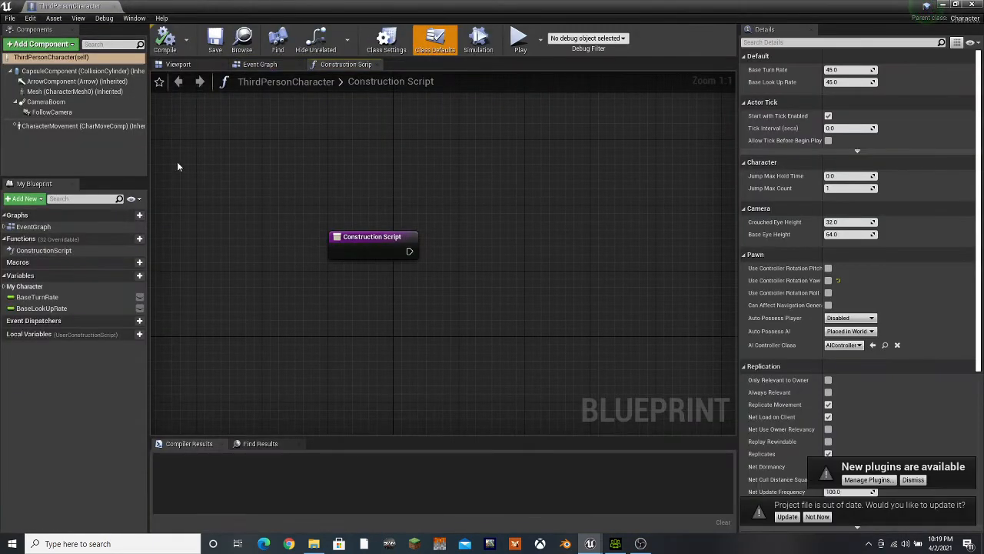
Set the Mesh component's skeletal mesh to UE4APose, and save and close the compiled blueprint
{"action": "left_click", "coordinate": [57, 91]}
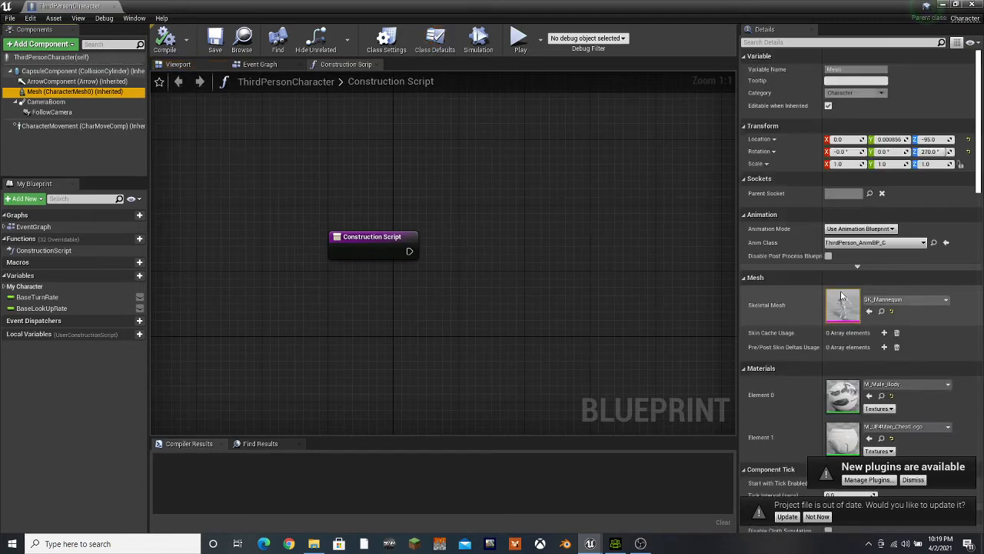
{"action": "left_click", "coordinate": [899, 300]}
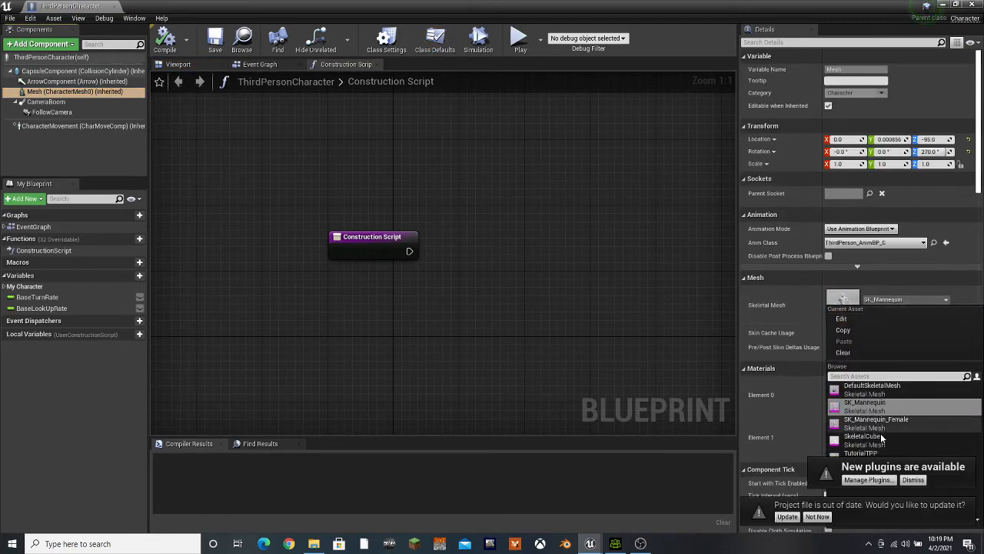
{"action": "left_click", "coordinate": [925, 484]}
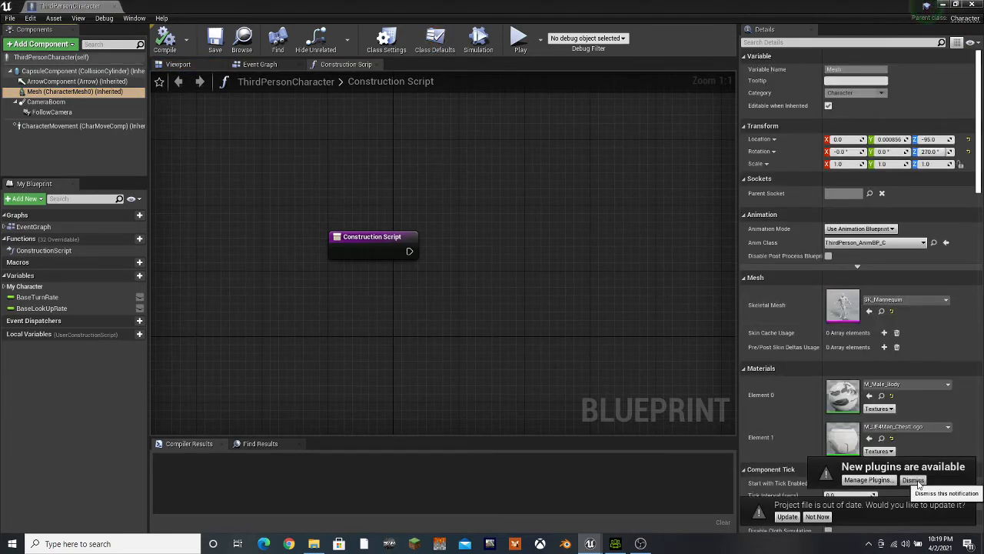
{"action": "left_click", "coordinate": [925, 483]}
{"action": "left_click", "coordinate": [898, 304]}
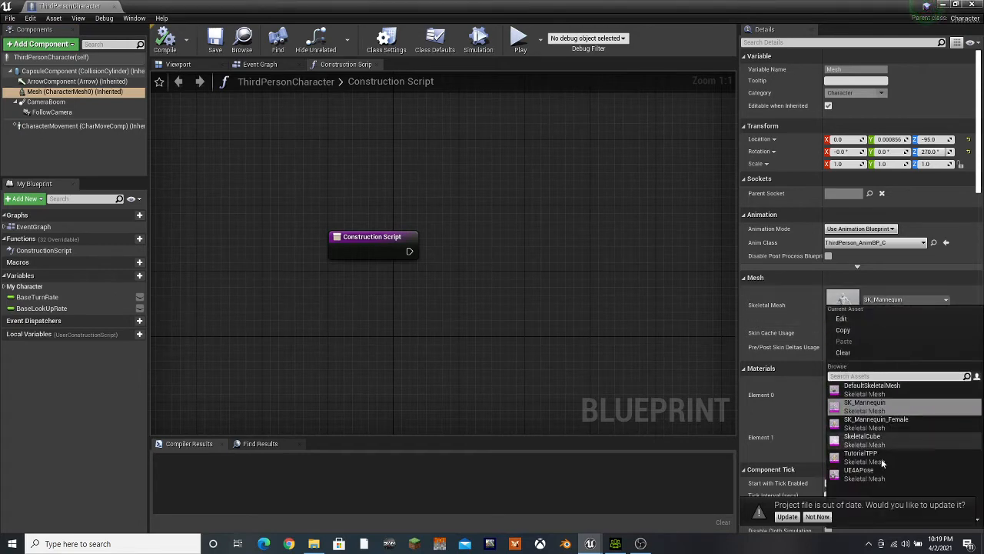
{"action": "left_click", "coordinate": [855, 470]}
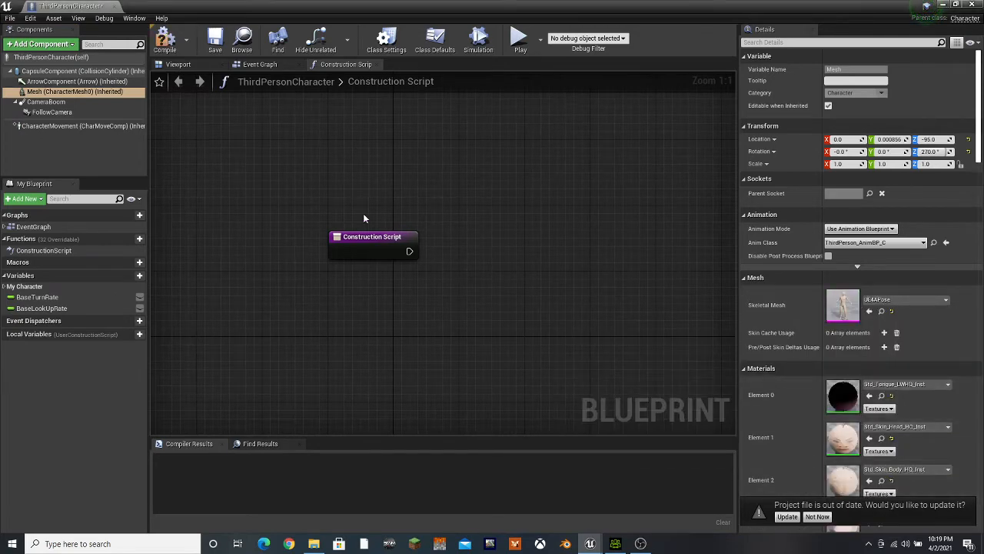
{"action": "left_click", "coordinate": [215, 46]}
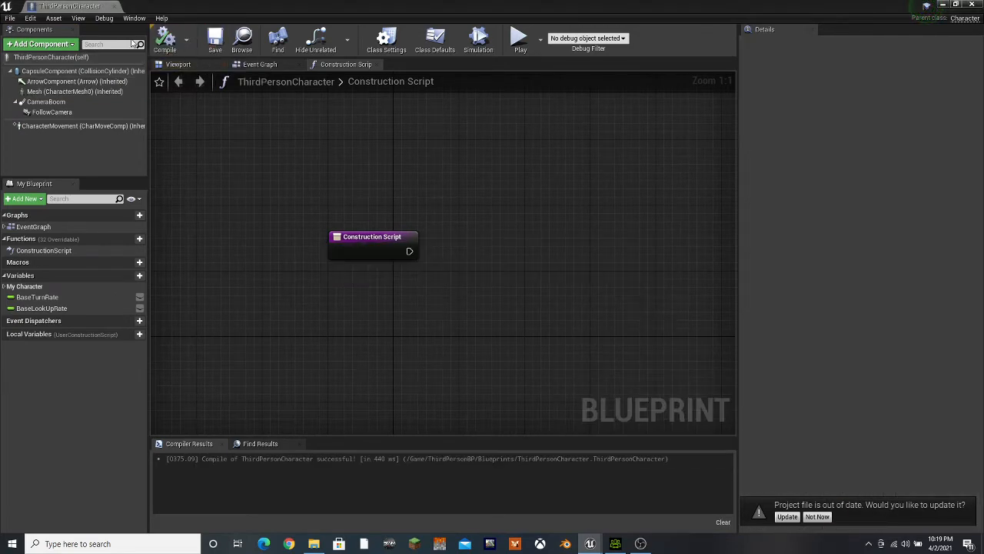
{"action": "left_click", "coordinate": [114, 6]}
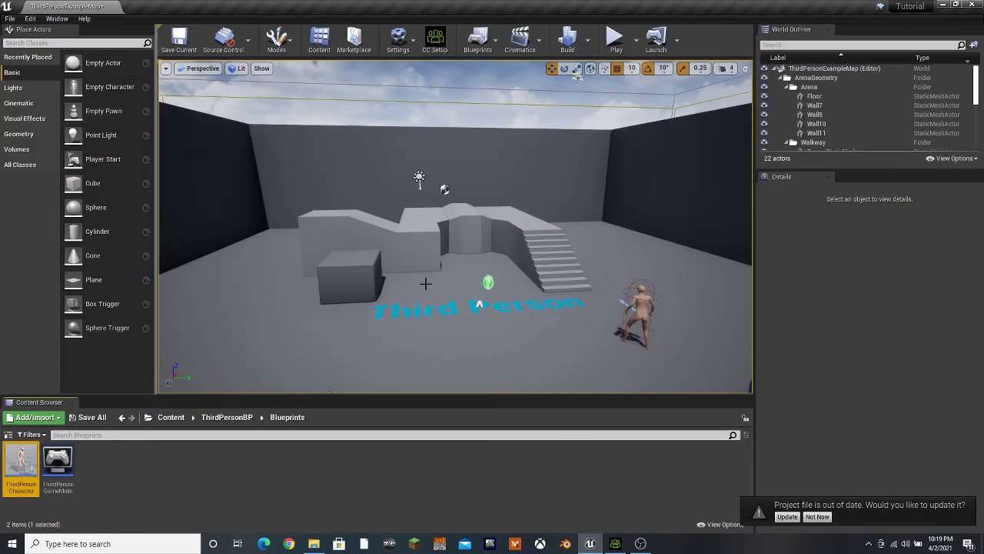
Play-test the level by running the character around the arena and jumping, stop the session and save the current map
{"action": "left_click", "coordinate": [617, 40]}
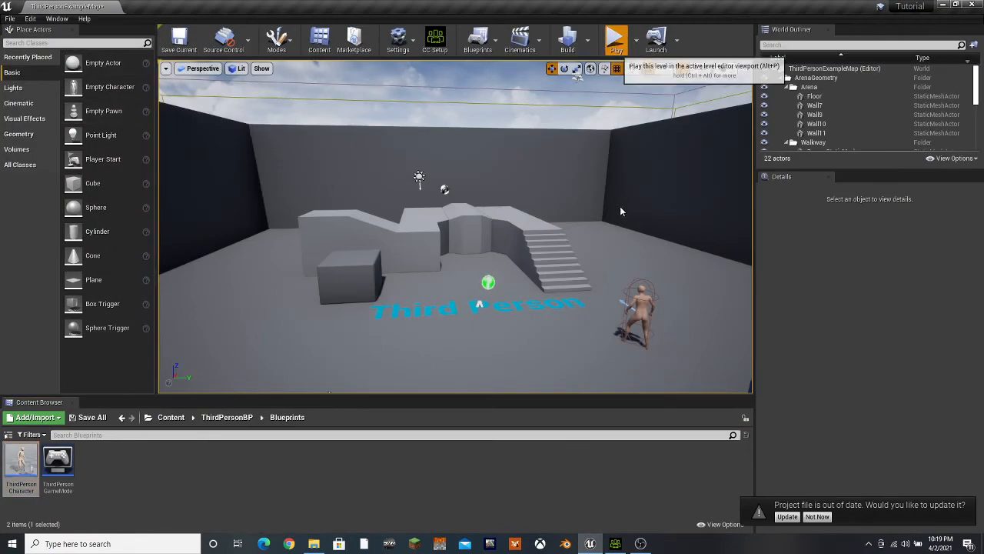
{"action": "left_click", "coordinate": [615, 329]}
{"action": "key", "text": "w"}
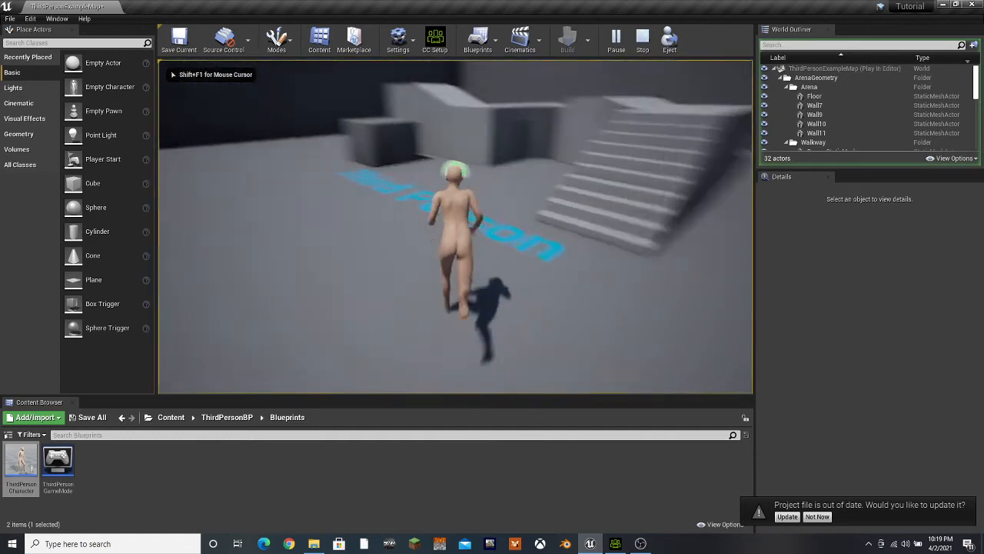
{"action": "key", "text": "w"}
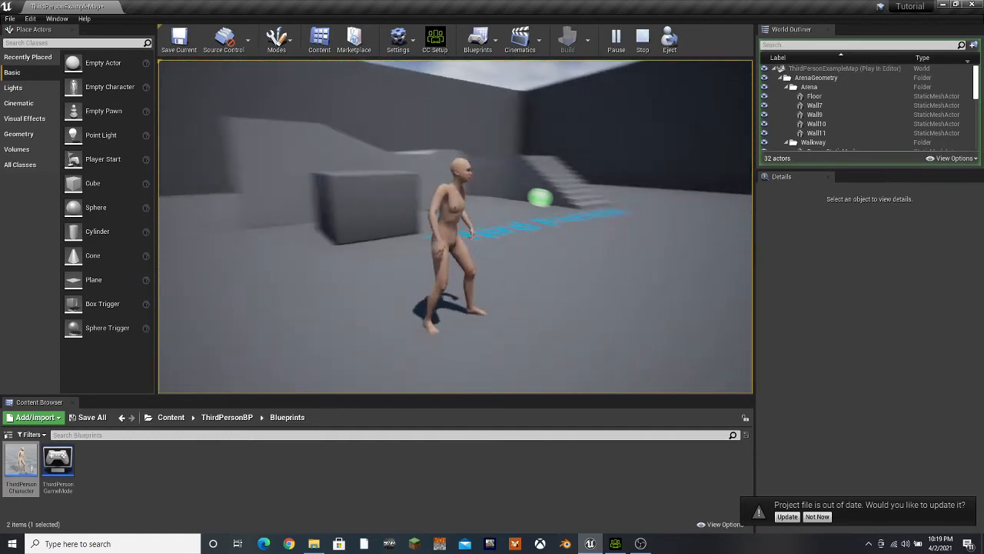
{"action": "key", "text": "w"}
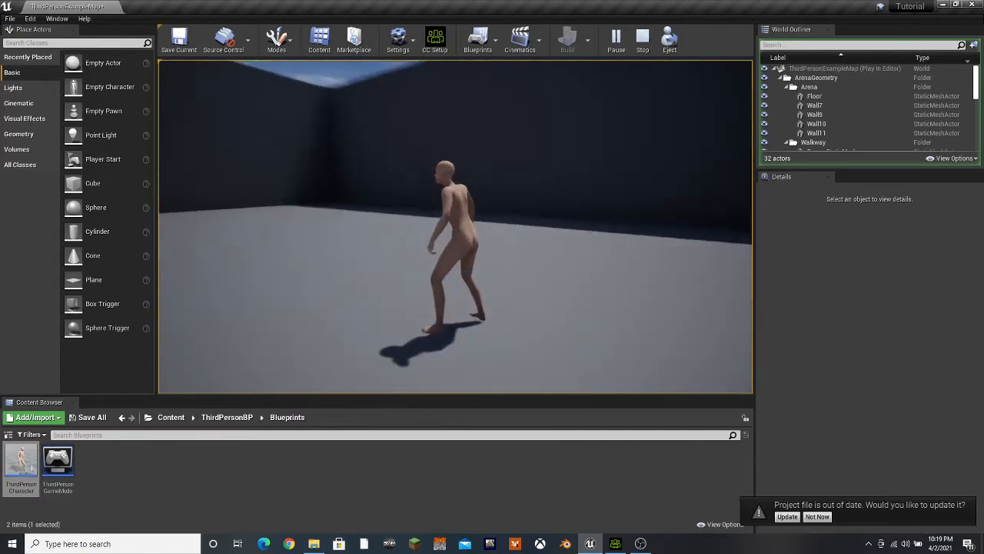
{"action": "key", "text": "w"}
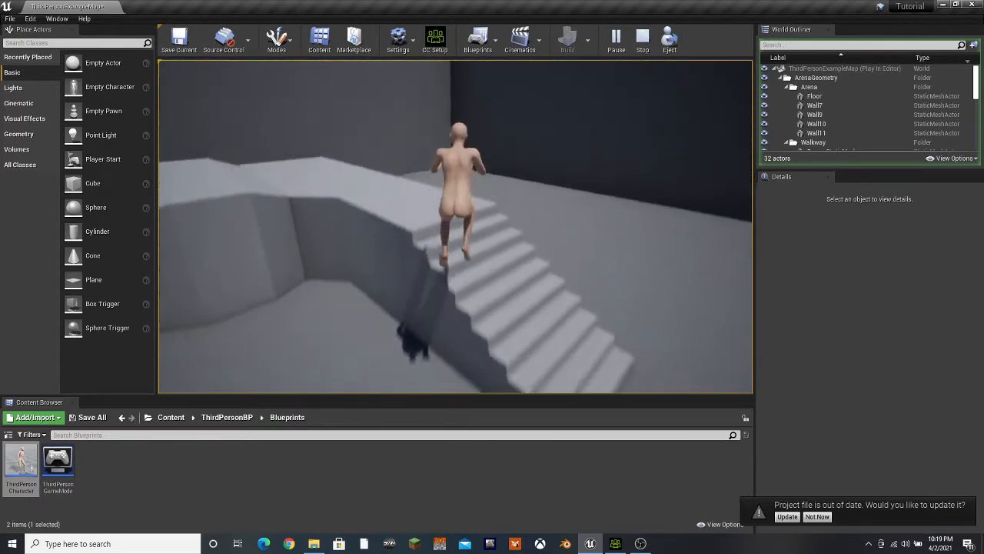
{"action": "key", "text": "w"}
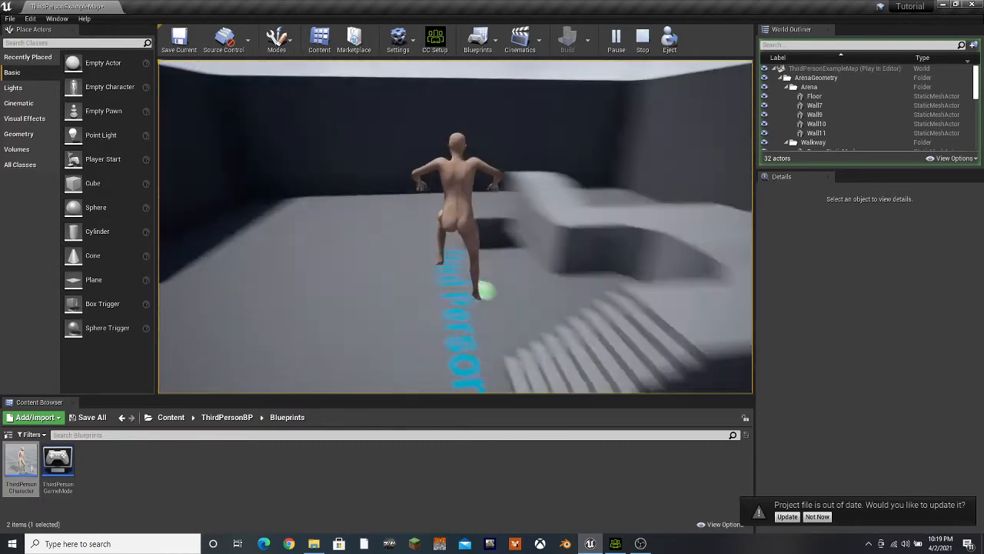
{"action": "key", "text": "s"}
{"action": "key", "text": "w"}
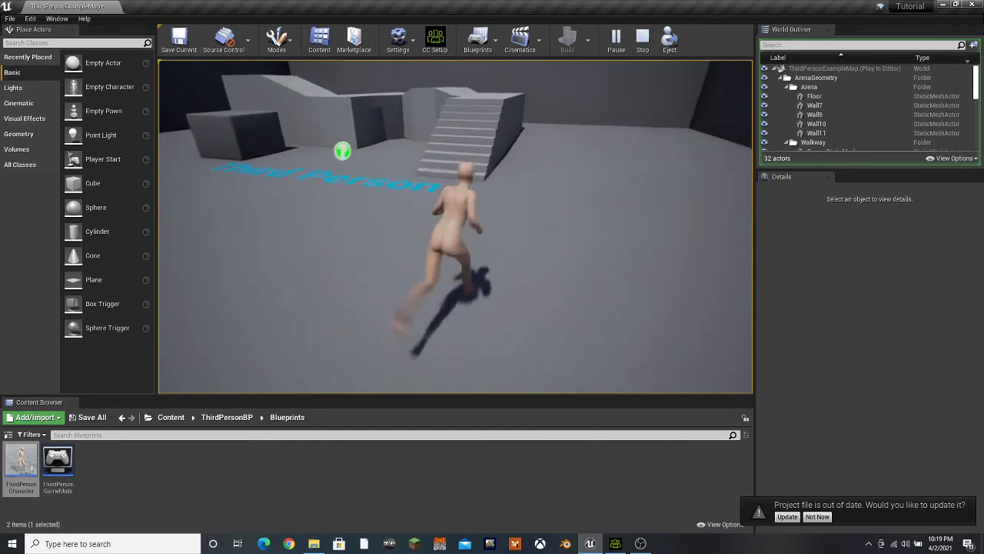
{"action": "key", "text": "w"}
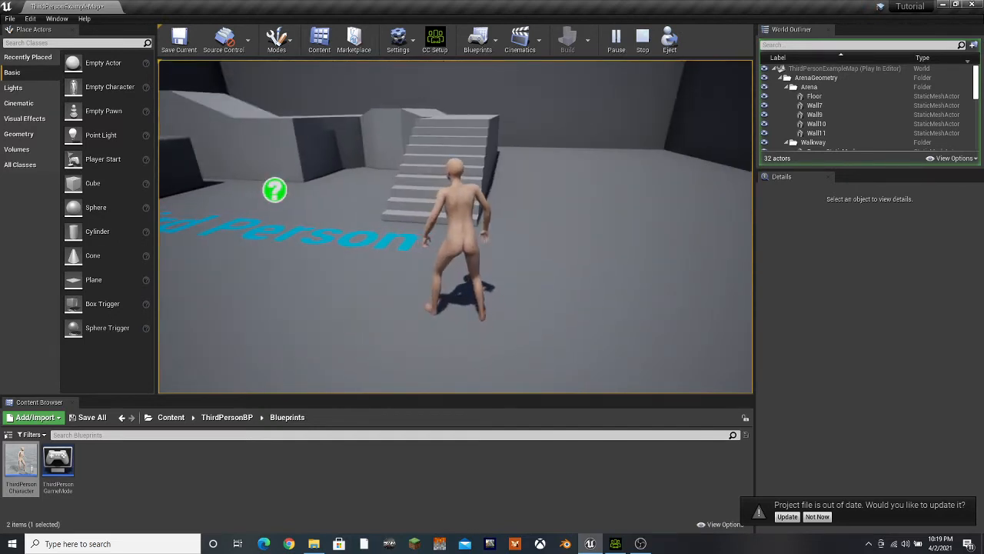
{"action": "key", "text": "Escape"}
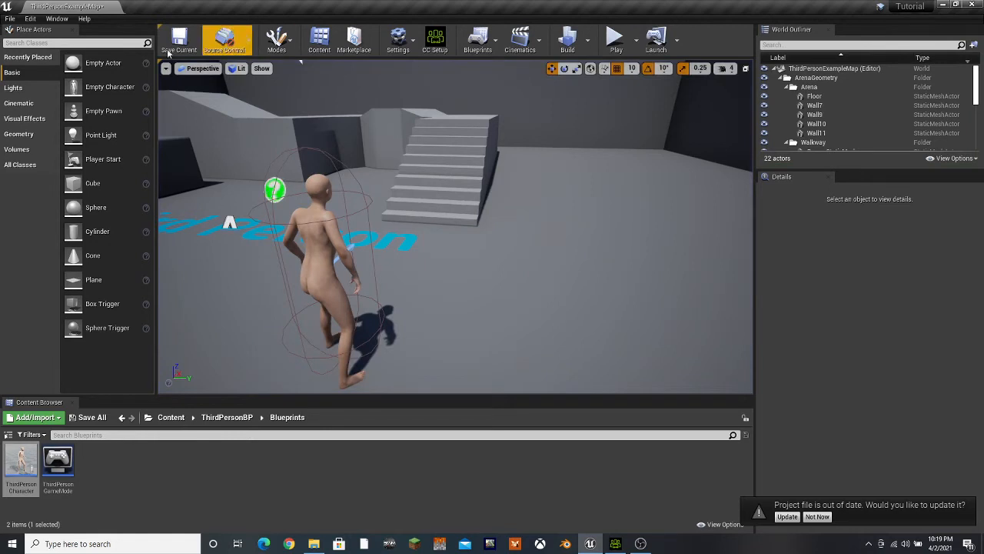
{"action": "left_click", "coordinate": [169, 46]}
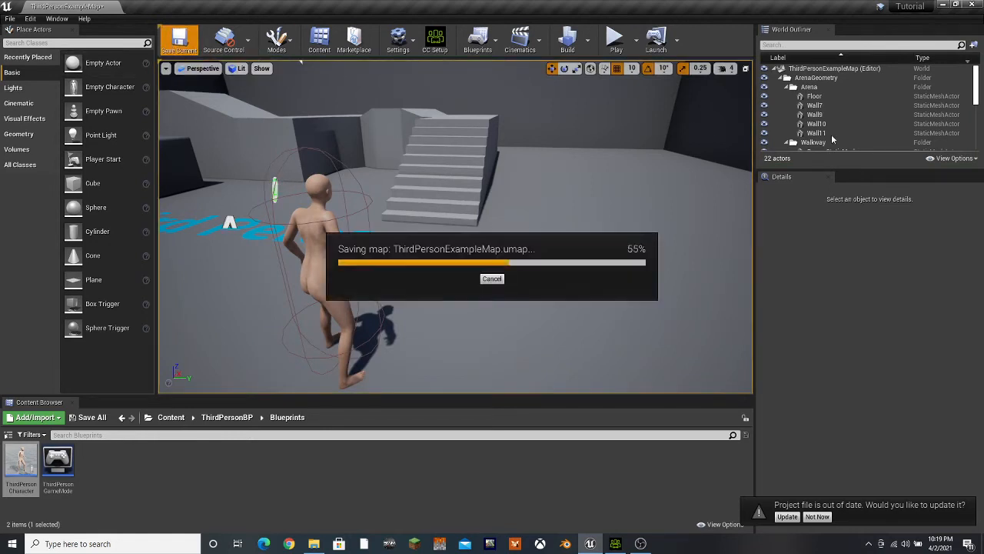
{"action": "left_click", "coordinate": [616, 543]}
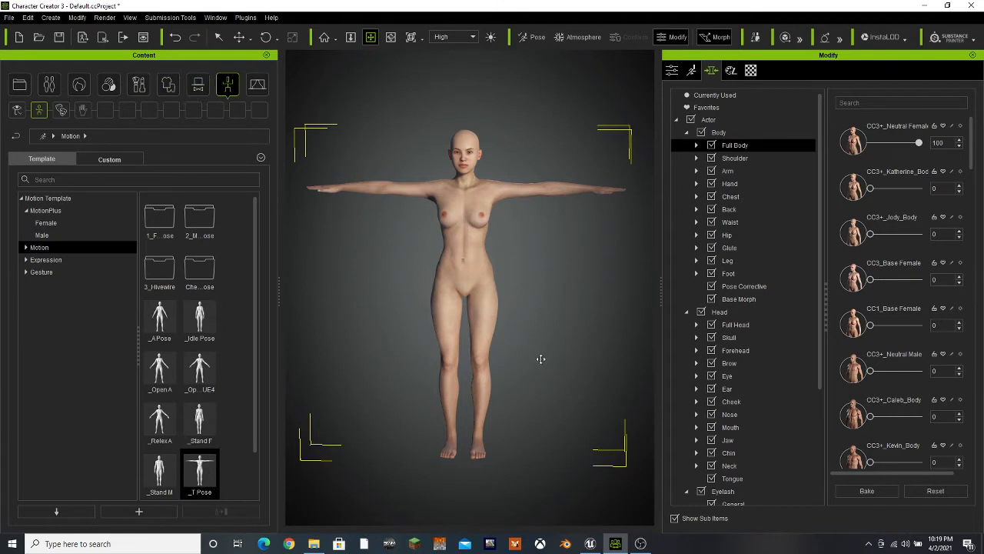
{"action": "left_click", "coordinate": [9, 16]}
{"action": "mouse_move", "coordinate": [57, 115]}
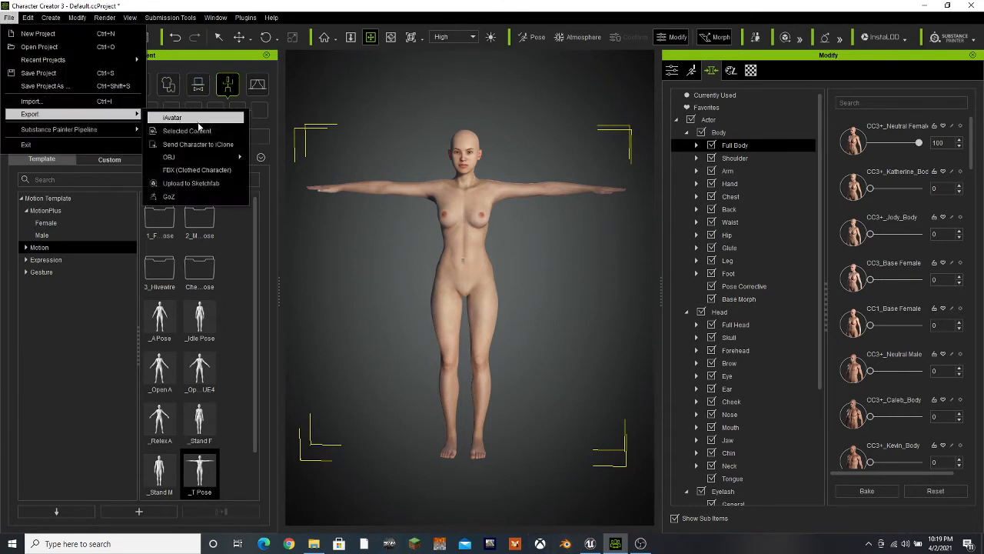
{"action": "left_click", "coordinate": [197, 169]}
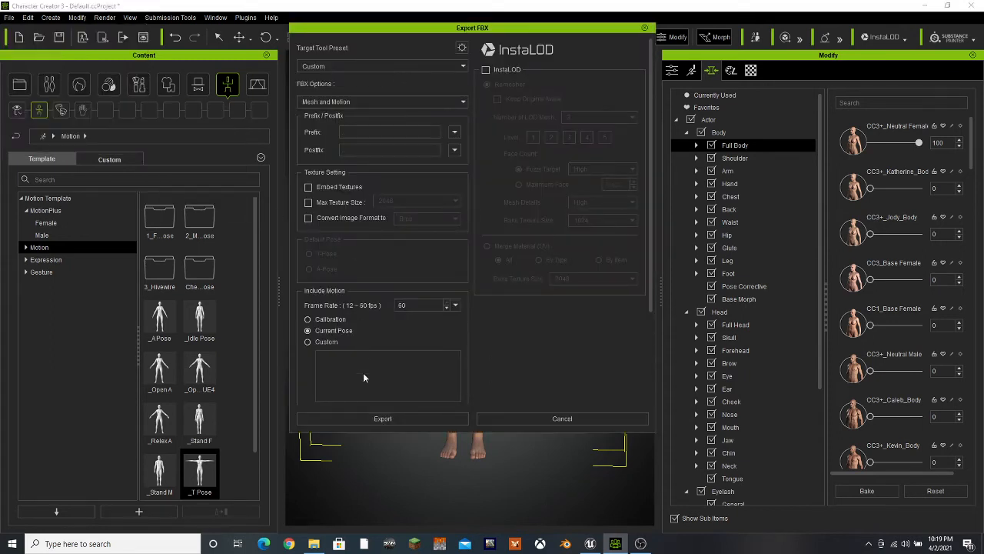
{"action": "left_click", "coordinate": [597, 417]}
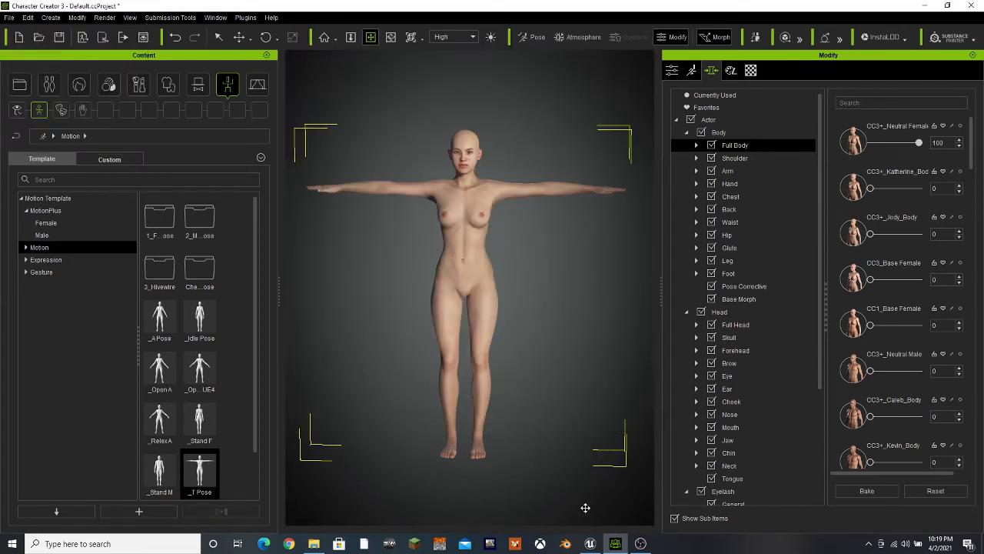
Launch a new Blender session and dismiss its splash screen
{"action": "right_click", "coordinate": [572, 549]}
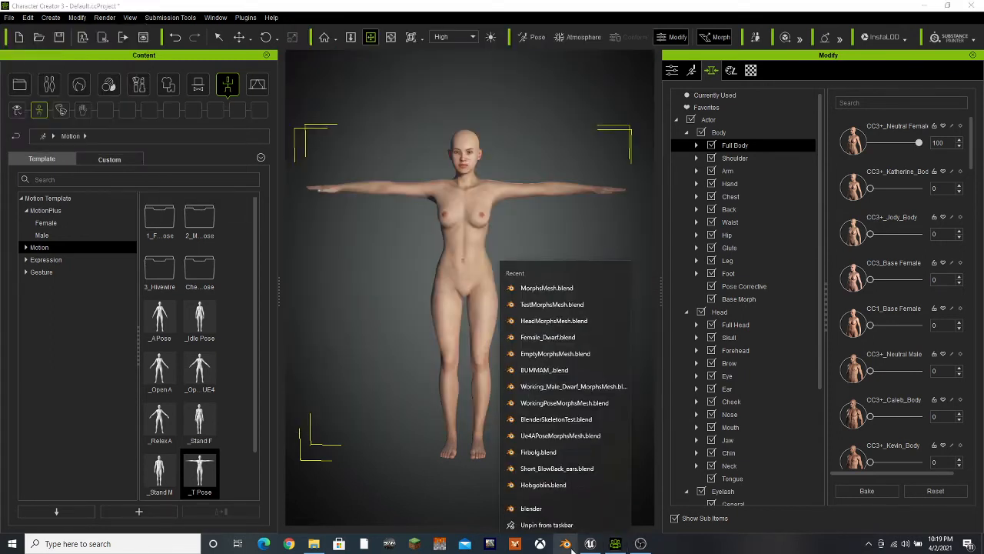
{"action": "left_click", "coordinate": [562, 506]}
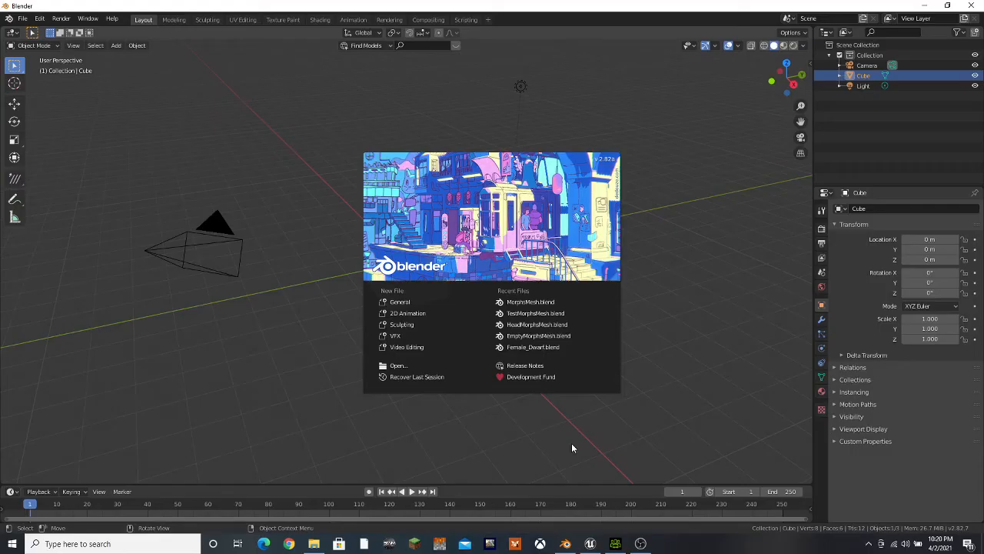
{"action": "left_click", "coordinate": [318, 208]}
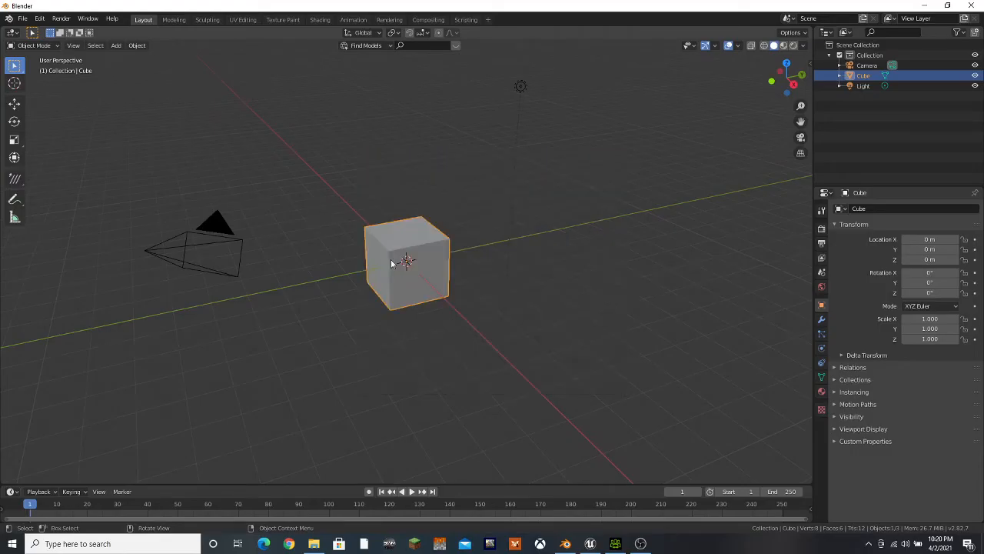
Delete the default camera, cube and light from the scene
{"action": "scroll", "coordinate": [395, 259], "scroll_direction": "down", "scroll_amount": 5}
{"action": "key", "text": "c"}
{"action": "scroll", "coordinate": [400, 252], "scroll_direction": "down", "scroll_amount": 5}
{"action": "left_click", "coordinate": [405, 251]}
{"action": "right_click", "coordinate": [414, 241]}
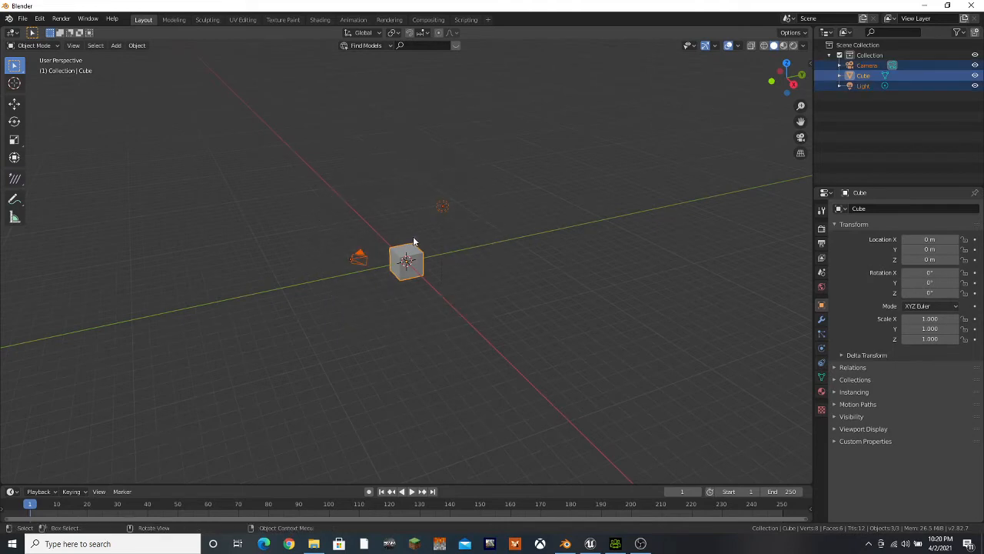
{"action": "key", "text": "Delete"}
Import BaseMesh.Fbx from the D:\GameCreation\CC3\Characters\Tut folder with the default FBX settings
{"action": "left_click", "coordinate": [22, 18]}
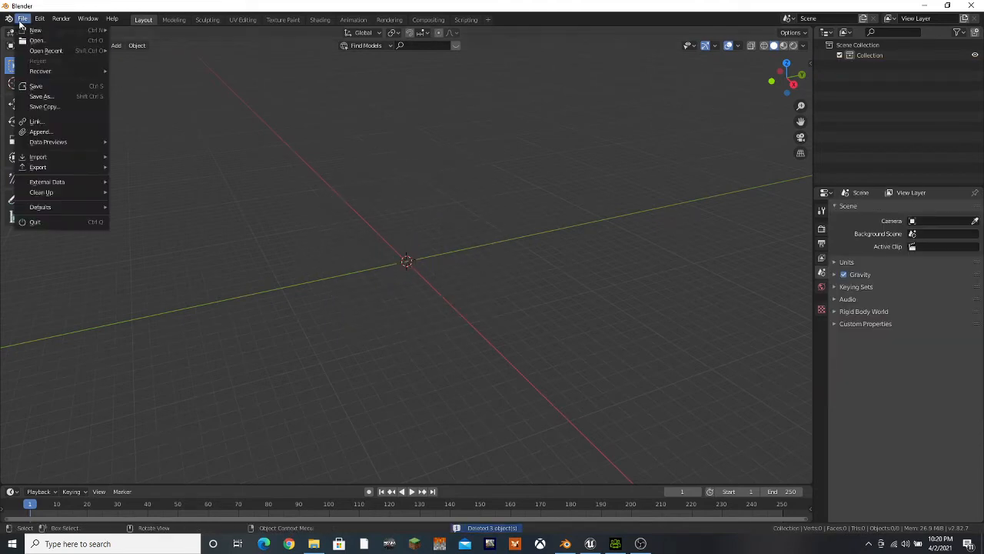
{"action": "mouse_move", "coordinate": [46, 158]}
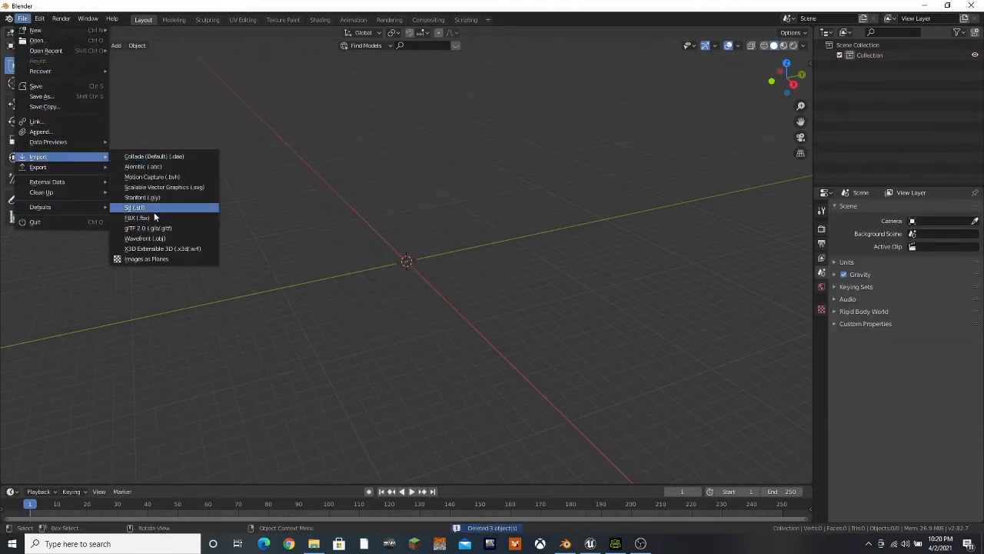
{"action": "left_click", "coordinate": [155, 248]}
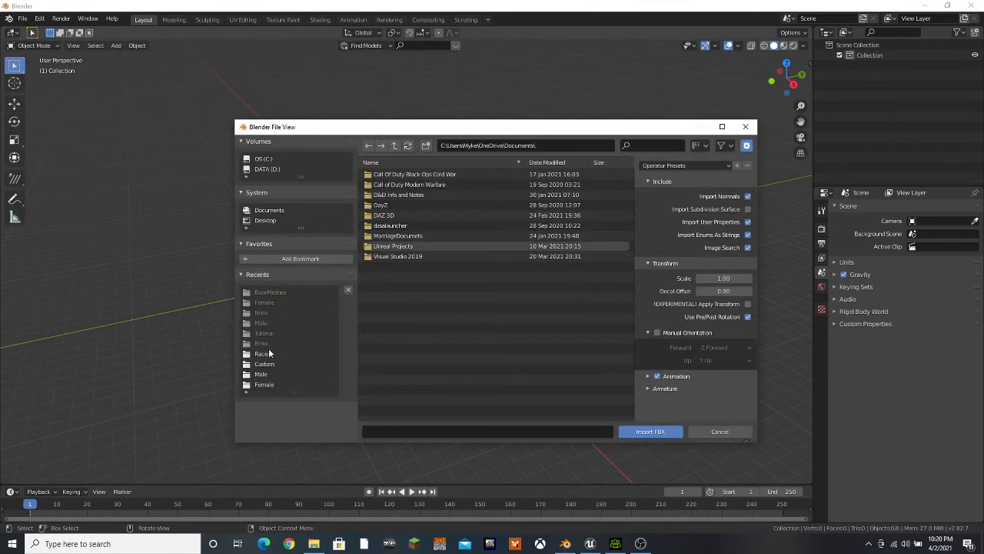
{"action": "left_click", "coordinate": [271, 364]}
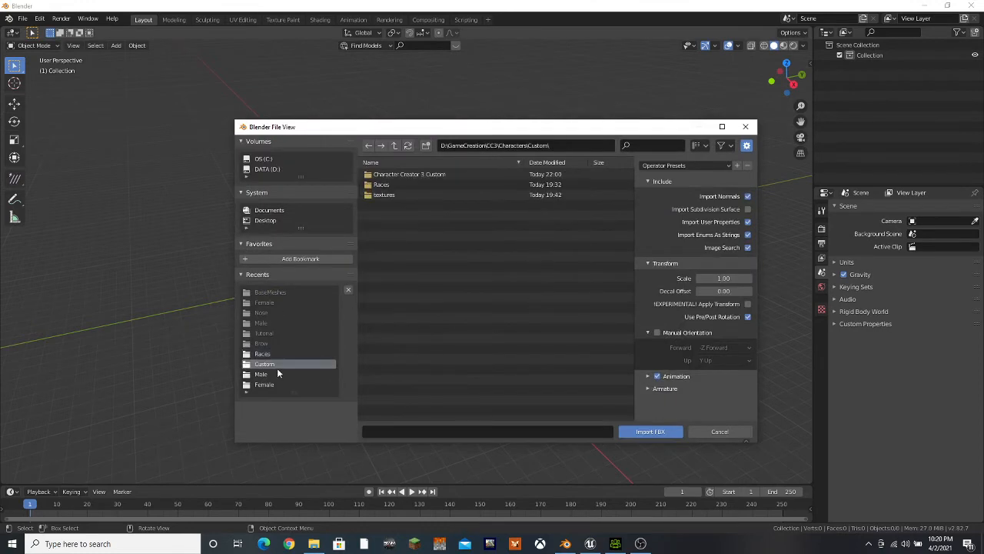
{"action": "left_click", "coordinate": [394, 145]}
{"action": "double_click", "coordinate": [389, 204]}
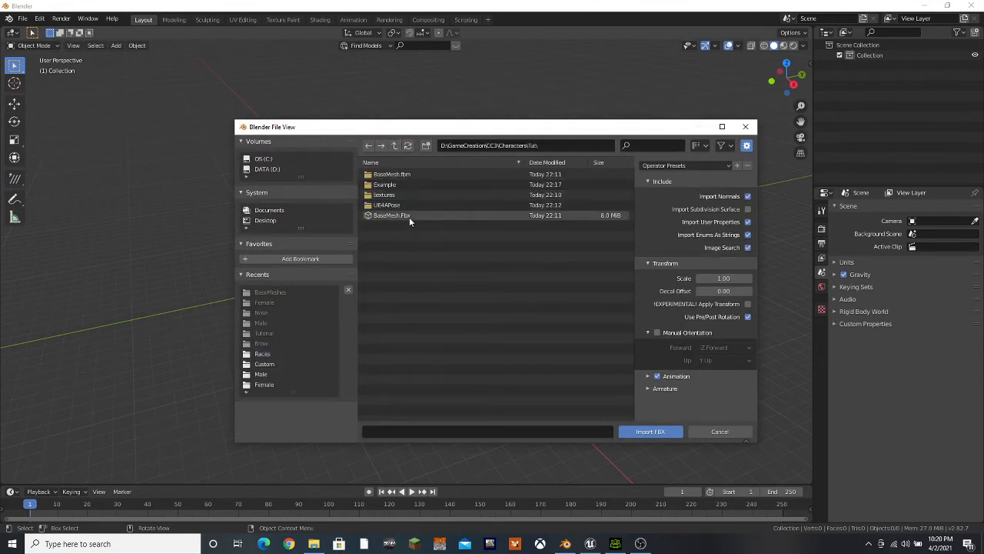
{"action": "left_click", "coordinate": [409, 217]}
{"action": "left_click", "coordinate": [643, 432]}
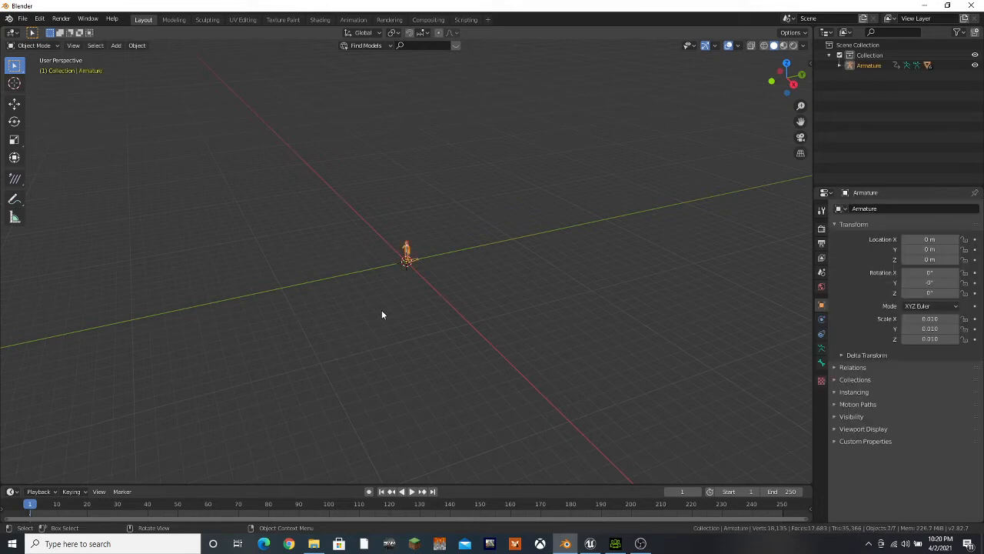
Delete the imported base character's armature, keeping its CC_Base meshes
{"action": "scroll", "coordinate": [317, 248], "scroll_direction": "up", "scroll_amount": 6}
{"action": "middle_click_drag", "start_coordinate": [319, 251], "coordinate": [482, 346]}
{"action": "scroll", "coordinate": [464, 344], "scroll_direction": "up", "scroll_amount": 5}
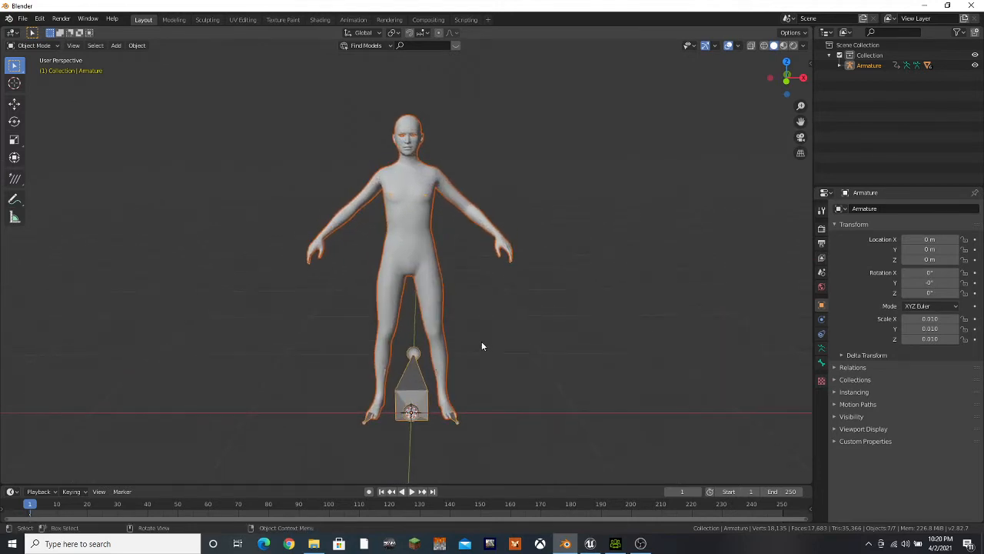
{"action": "left_click", "coordinate": [407, 397]}
{"action": "right_click", "coordinate": [409, 399]}
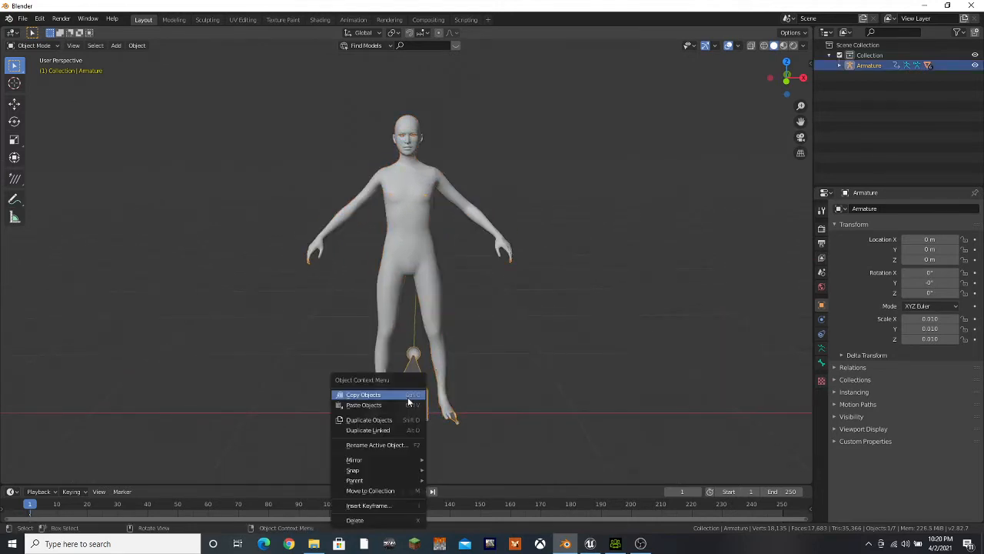
{"action": "left_click", "coordinate": [354, 520]}
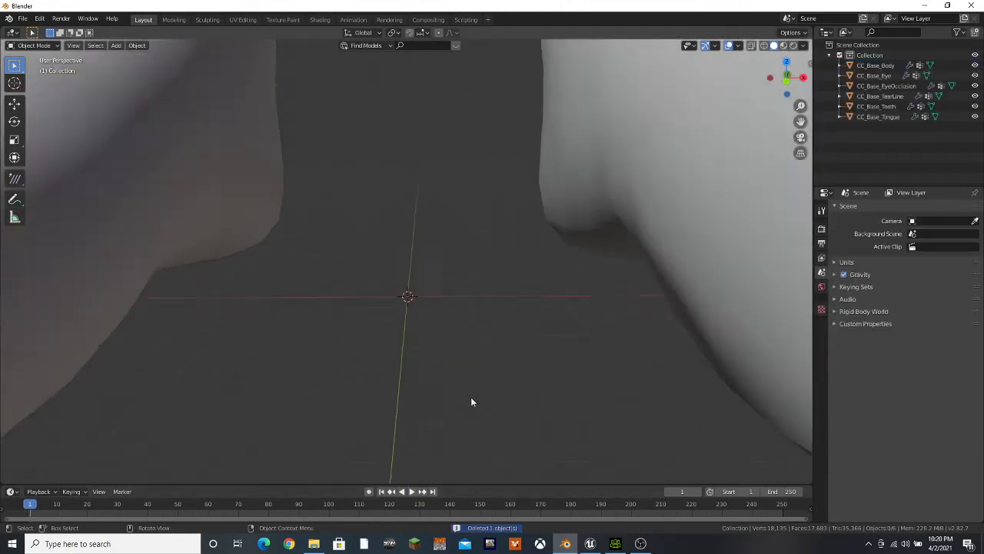
Create a new collection in the scene and make it the active one
{"action": "scroll", "coordinate": [471, 401], "scroll_direction": "down", "scroll_amount": 5}
{"action": "middle_click_drag", "start_coordinate": [523, 268], "coordinate": [517, 317], "text": "shift"}
{"action": "right_click", "coordinate": [859, 146]}
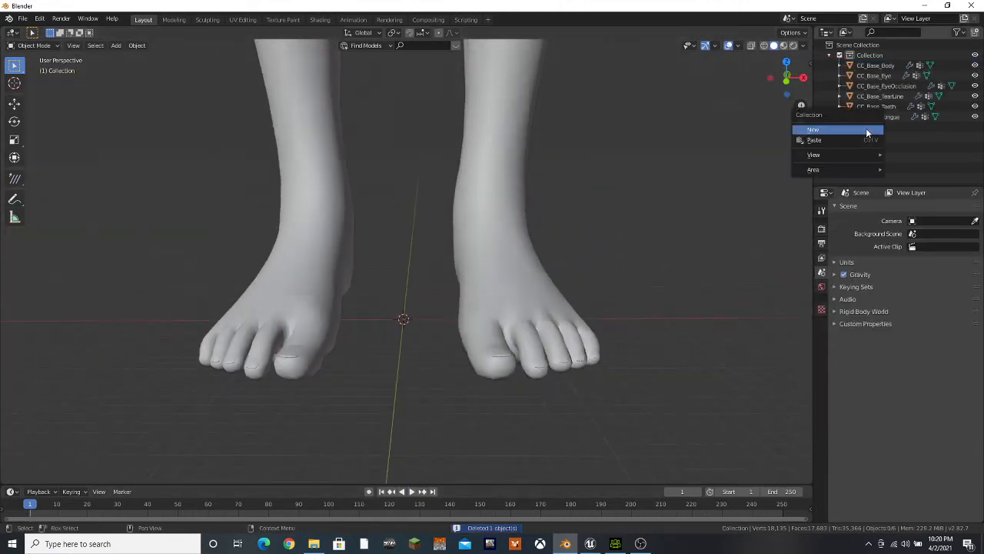
{"action": "left_click", "coordinate": [867, 131]}
{"action": "left_click", "coordinate": [866, 127]}
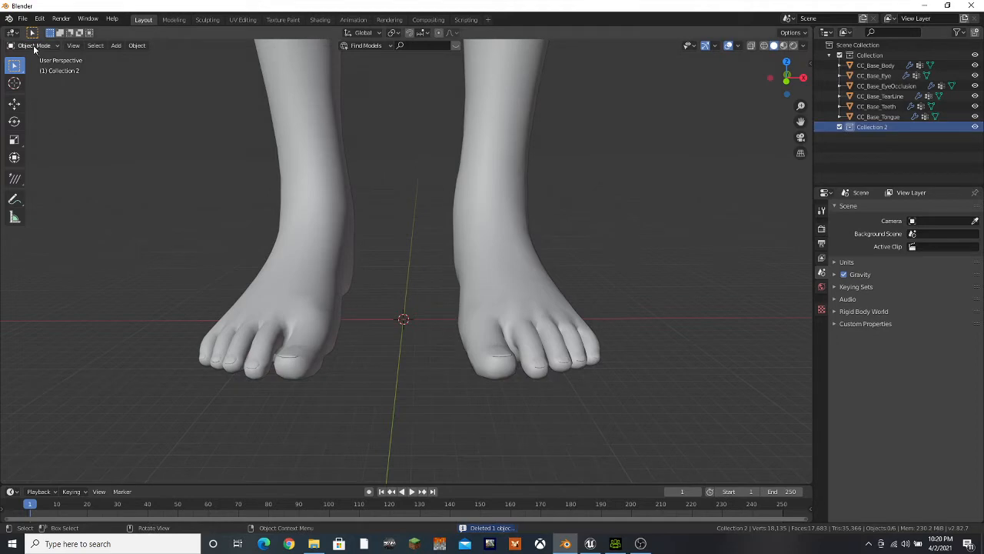
Import Nose_Tip_Round.Fbx from the Tut\Example\Nose folder into the new collection
{"action": "left_click", "coordinate": [22, 18]}
{"action": "mouse_move", "coordinate": [43, 157]}
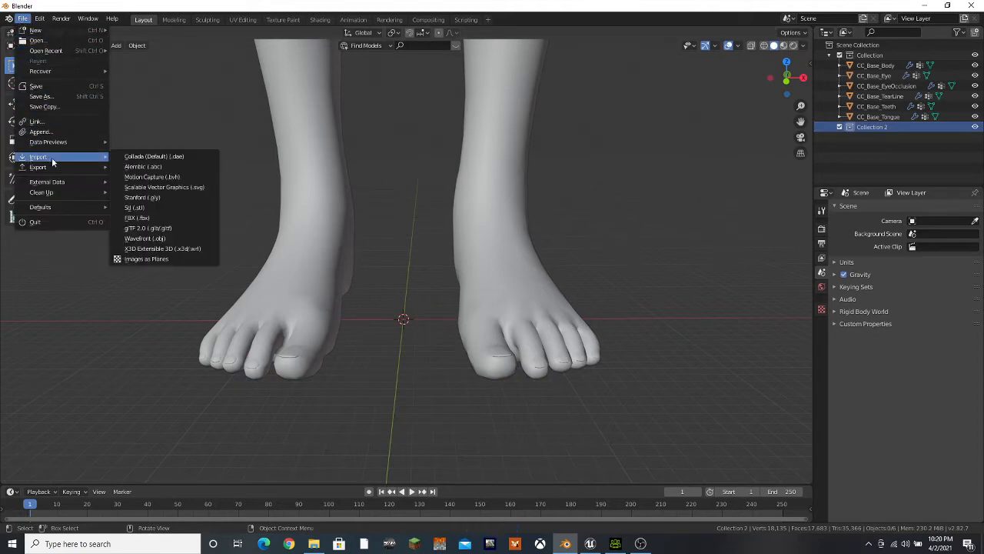
{"action": "left_click", "coordinate": [138, 217]}
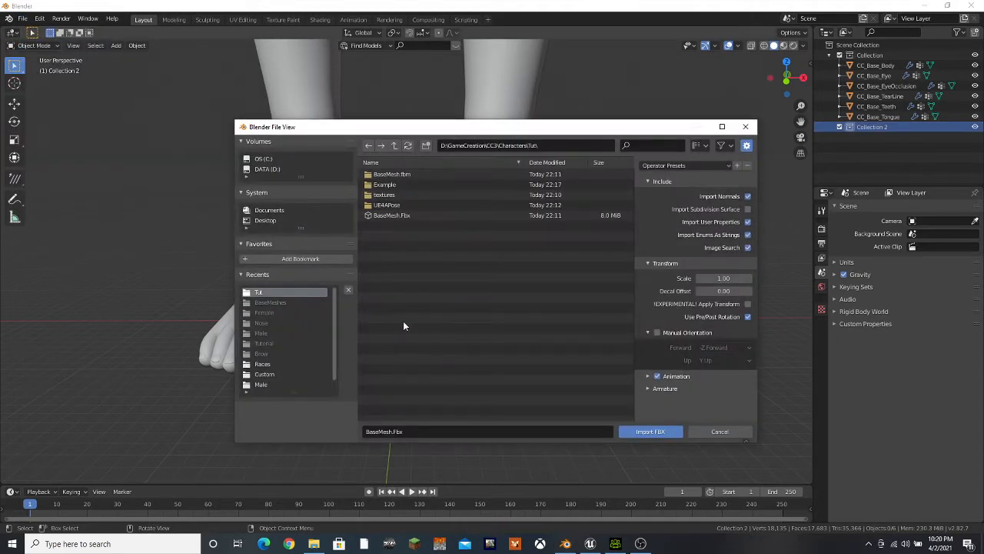
{"action": "double_click", "coordinate": [401, 185]}
{"action": "double_click", "coordinate": [399, 185]}
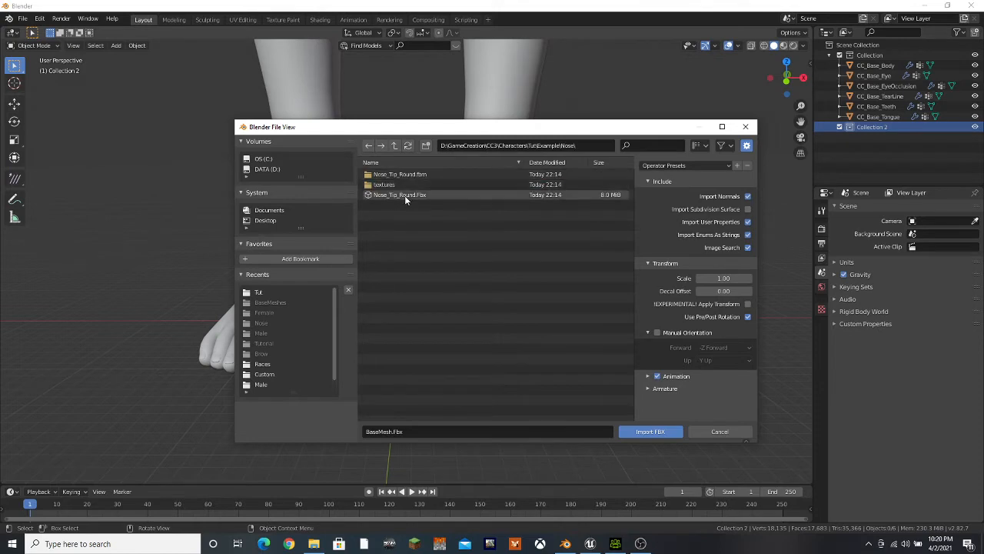
{"action": "left_click", "coordinate": [404, 195]}
{"action": "left_click", "coordinate": [650, 432]}
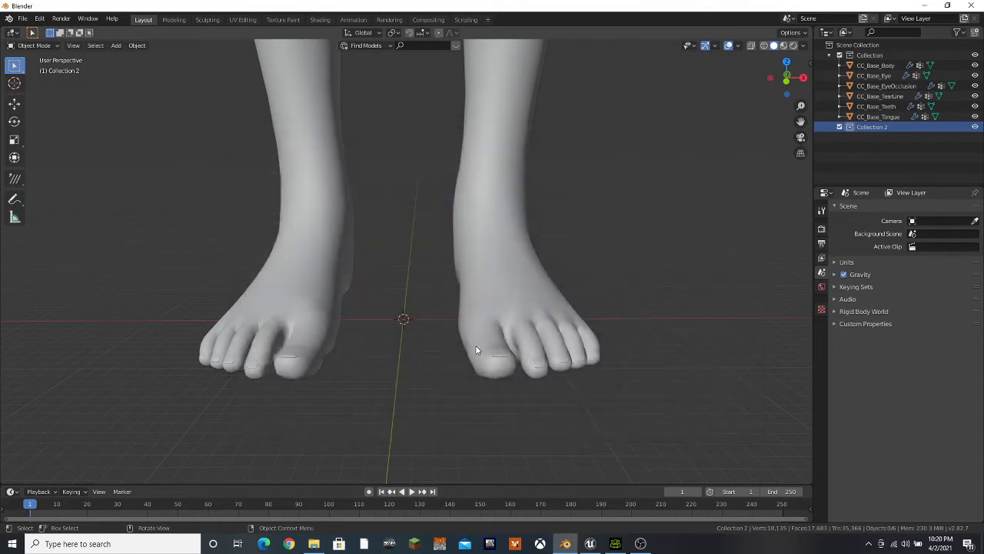
{"action": "scroll", "coordinate": [425, 338], "scroll_direction": "up", "scroll_amount": 5}
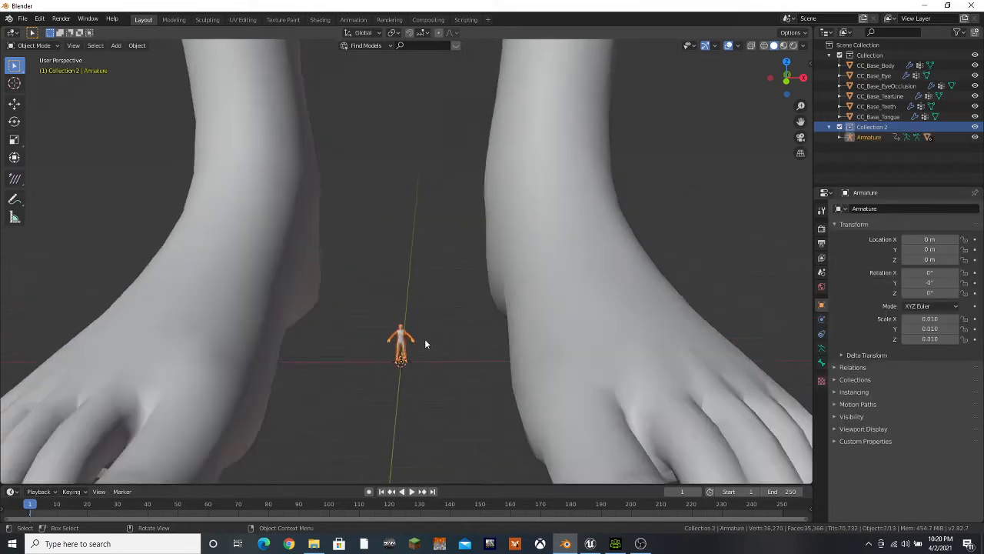
{"action": "scroll", "coordinate": [440, 370], "scroll_direction": "up", "scroll_amount": 5}
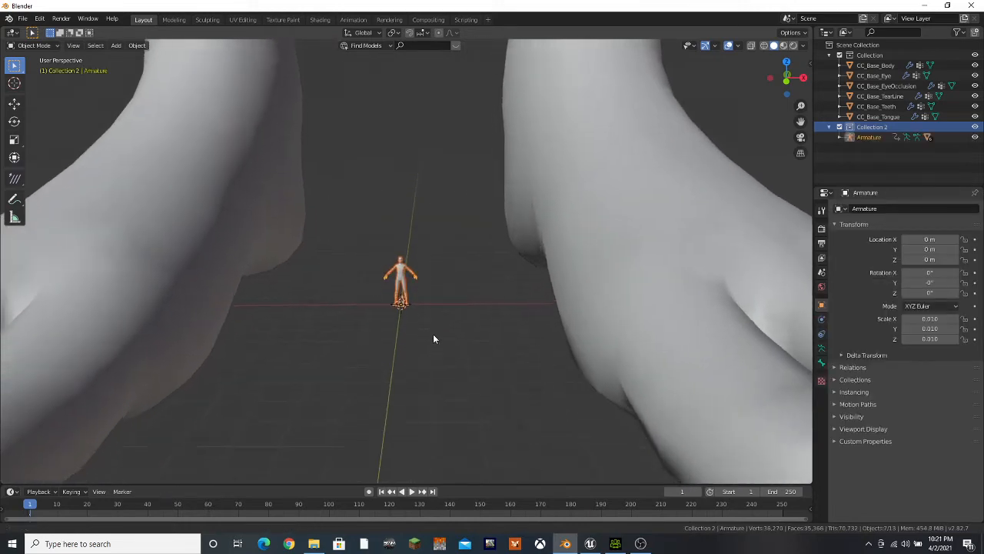
Delete the armature of the imported nose variant, keeping its meshes in Collection 2
{"action": "scroll", "coordinate": [443, 253], "scroll_direction": "up", "scroll_amount": 10}
{"action": "scroll", "coordinate": [444, 257], "scroll_direction": "down", "scroll_amount": 8}
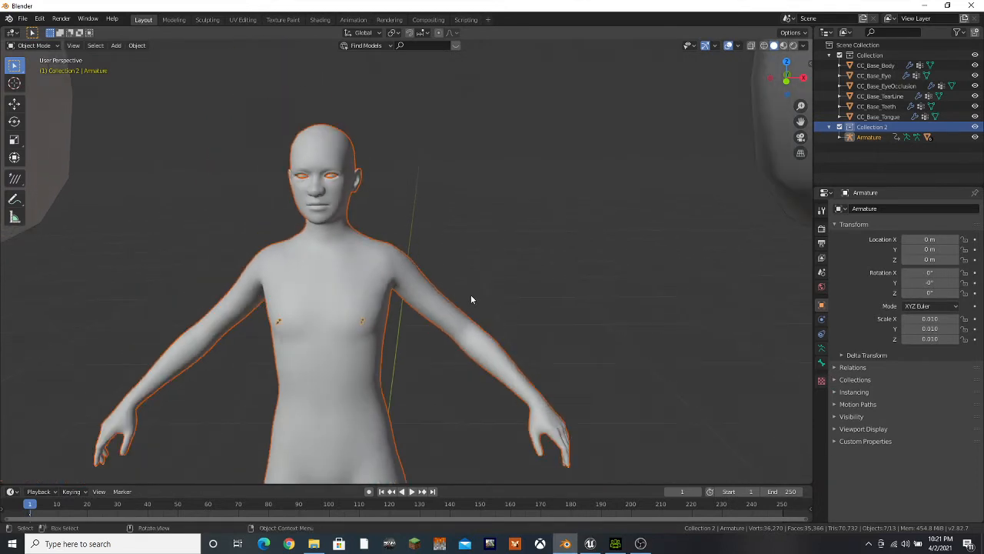
{"action": "left_click", "coordinate": [378, 451]}
{"action": "right_click", "coordinate": [378, 451]}
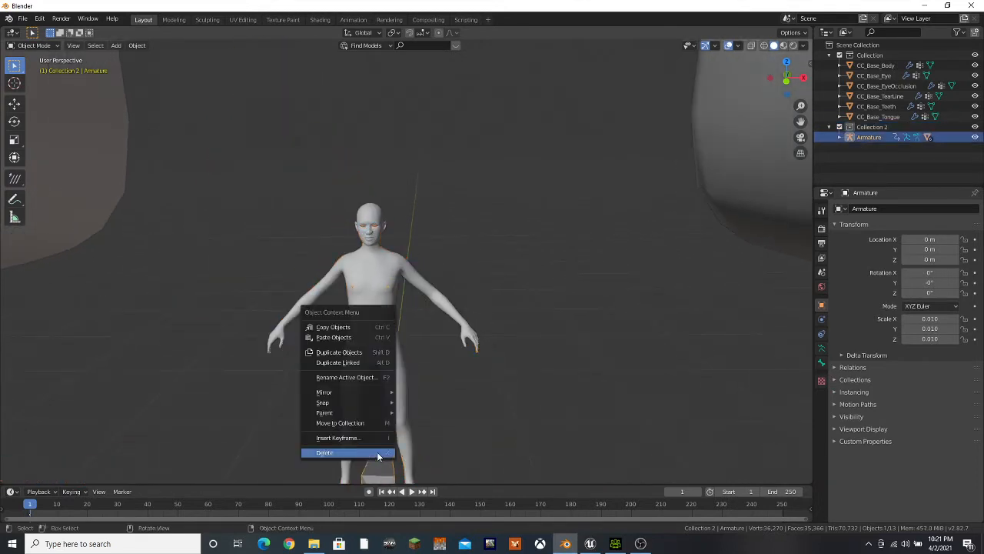
{"action": "left_click", "coordinate": [381, 451]}
{"action": "scroll", "coordinate": [489, 404], "scroll_direction": "down", "scroll_amount": 10}
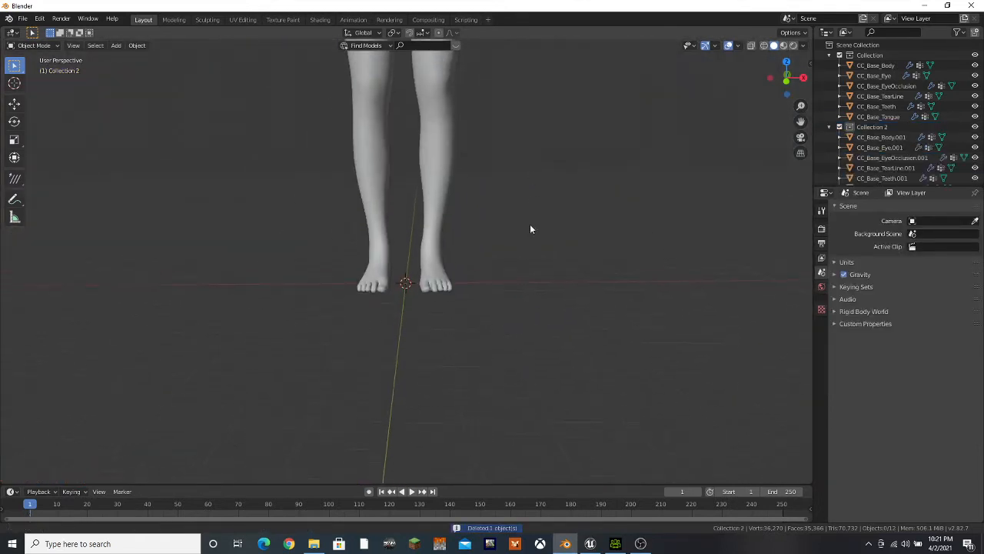
{"action": "scroll", "coordinate": [504, 187], "scroll_direction": "up", "scroll_amount": 8}
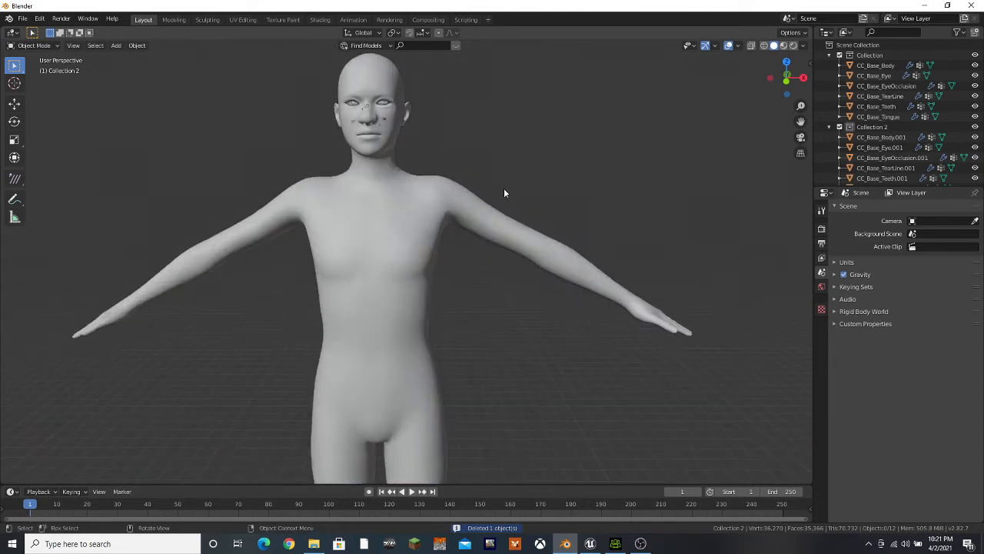
Join CC_Base_Body.001 as a shape key onto CC_Base_Body and rename the new key Nose_Round
{"action": "left_click", "coordinate": [889, 137]}
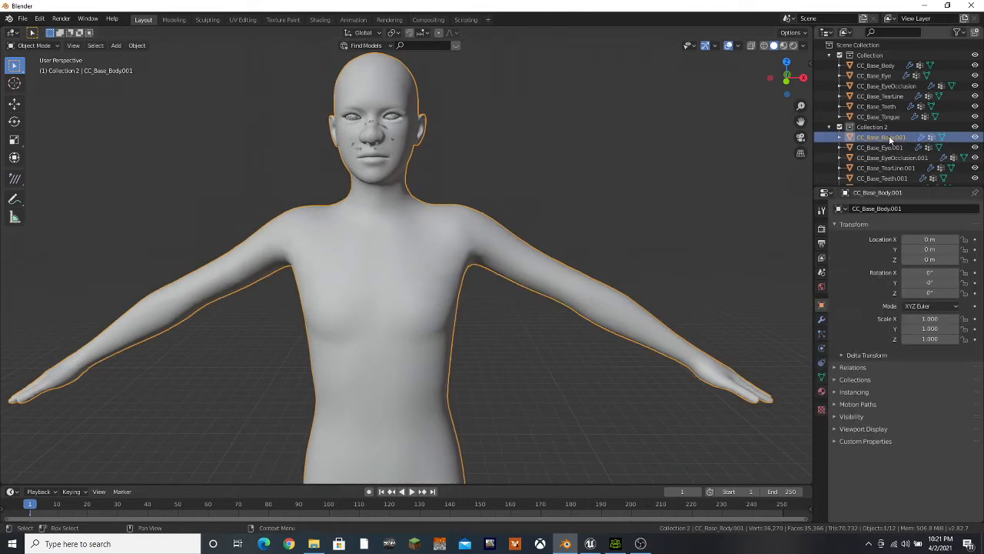
{"action": "left_click", "coordinate": [875, 66], "text": "ctrl"}
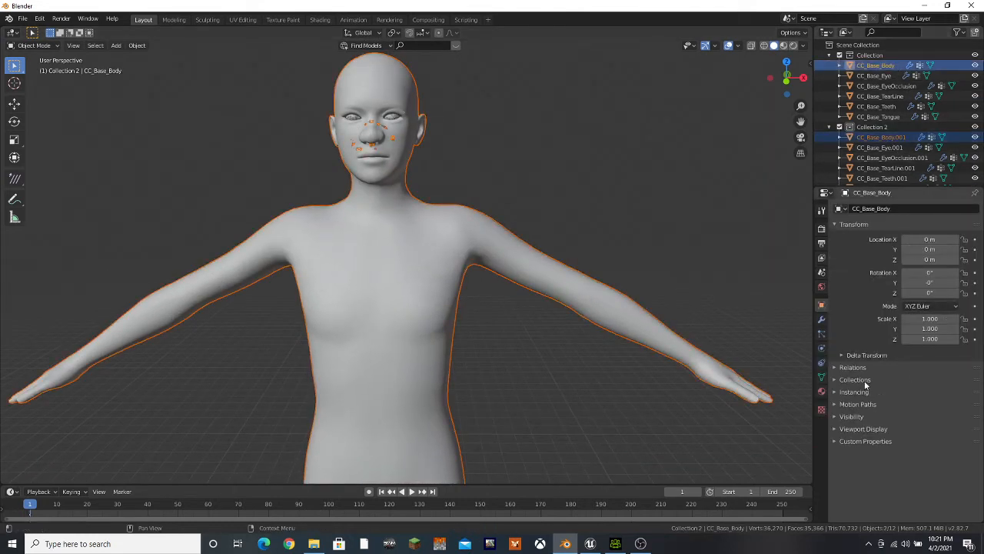
{"action": "left_click", "coordinate": [821, 377]}
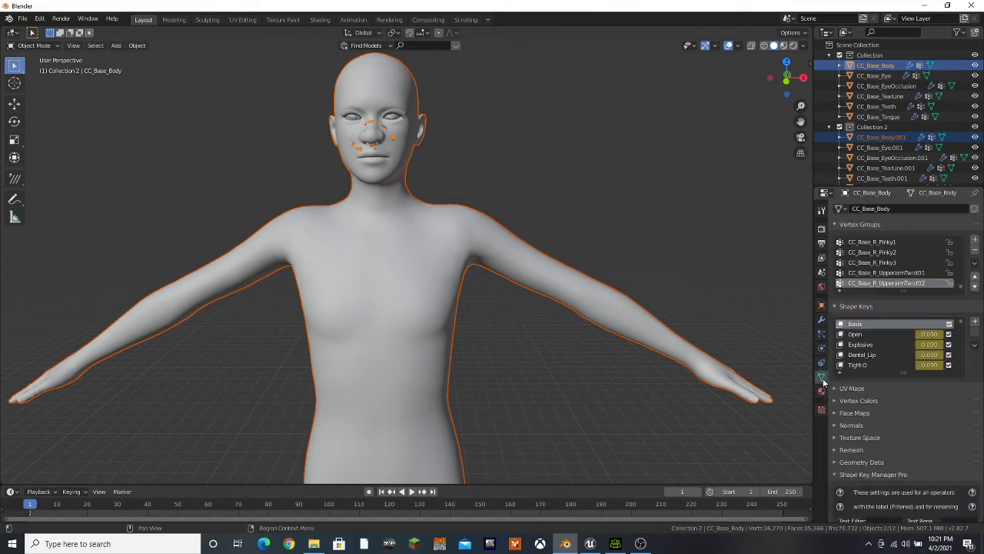
{"action": "left_click", "coordinate": [975, 348]}
{"action": "left_click_drag", "start_coordinate": [961, 324], "coordinate": [961, 416]}
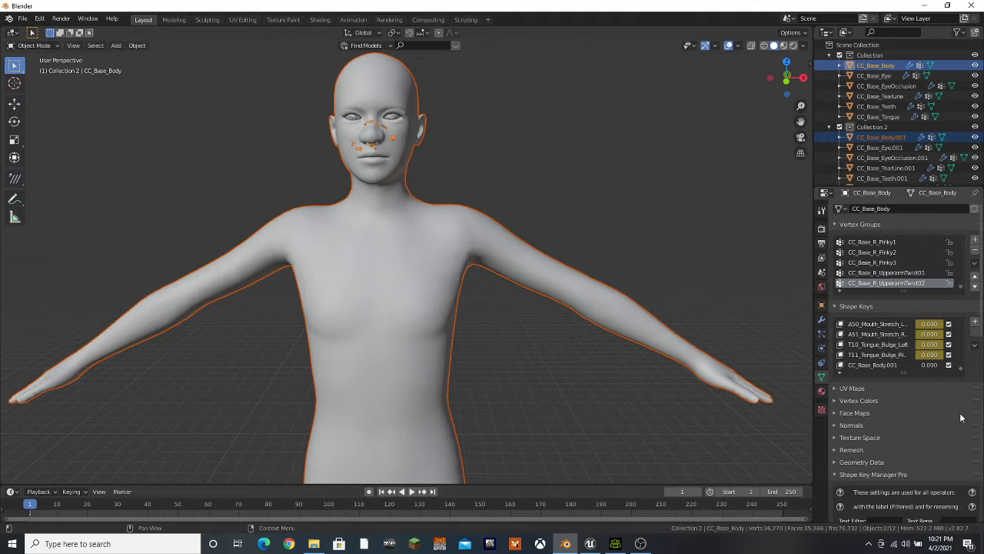
{"action": "double_click", "coordinate": [889, 366]}
{"action": "key", "text": "BackSpace"}
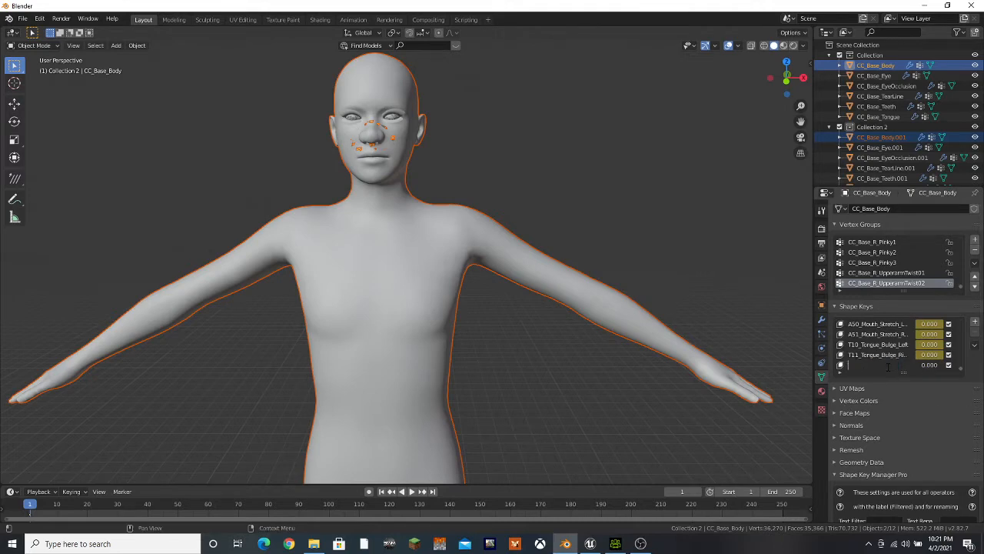
{"action": "type", "text": "Nose_Ri"}
Join CC_Base_Eye.001 as a shape key onto CC_Base_Eye and rename the new key Nose_Round
{"action": "left_click", "coordinate": [883, 151]}
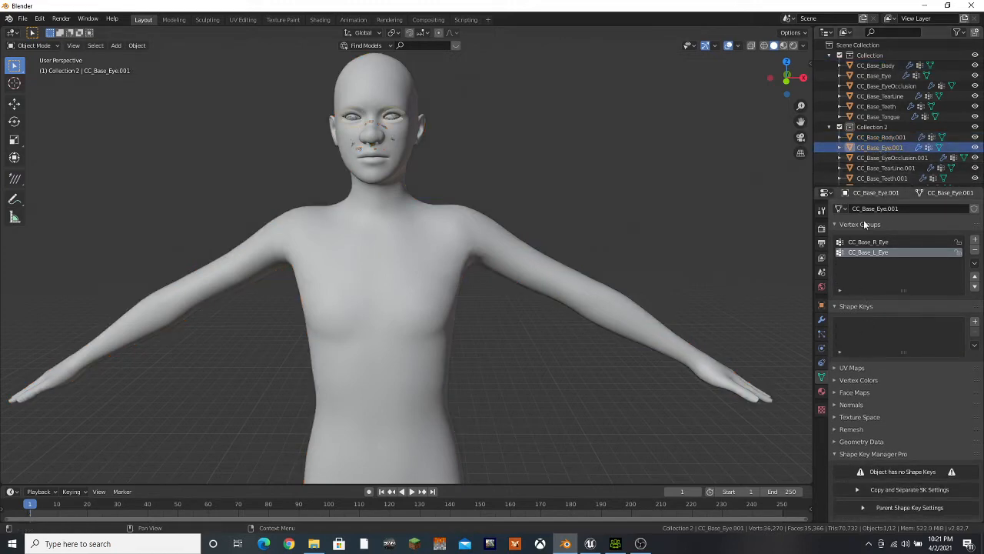
{"action": "left_click", "coordinate": [881, 137]}
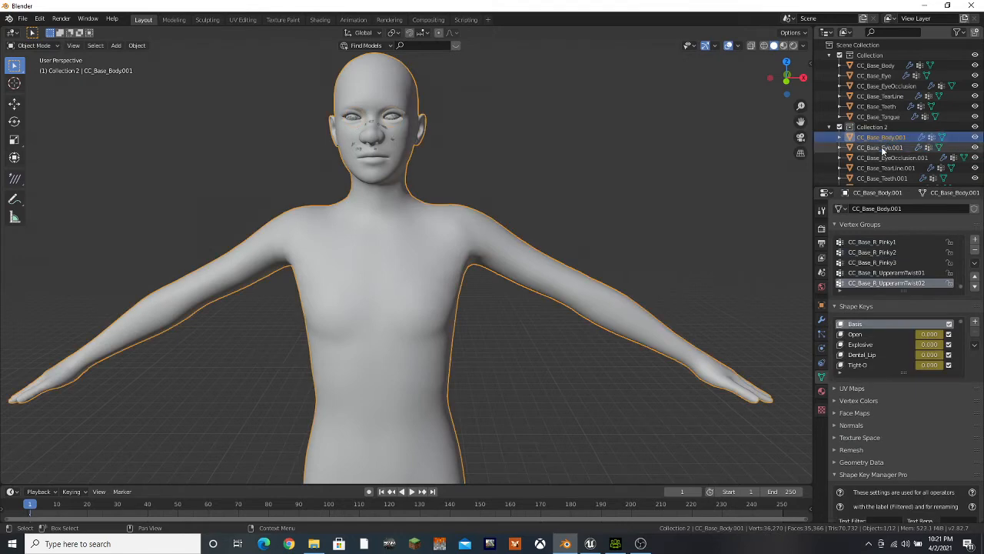
{"action": "left_click", "coordinate": [881, 147]}
{"action": "left_click", "coordinate": [875, 75], "text": "ctrl"}
{"action": "left_click", "coordinate": [974, 346]}
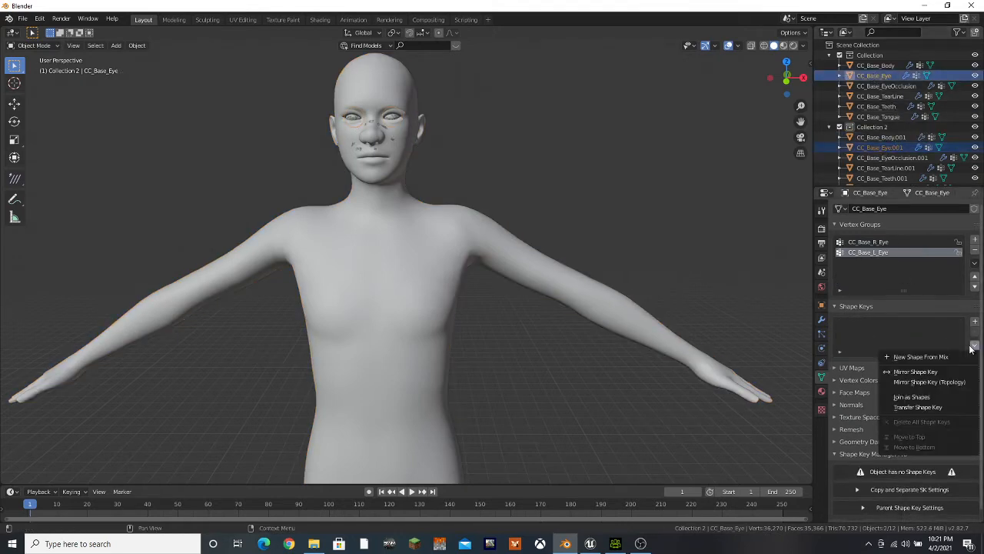
{"action": "left_click", "coordinate": [911, 397]}
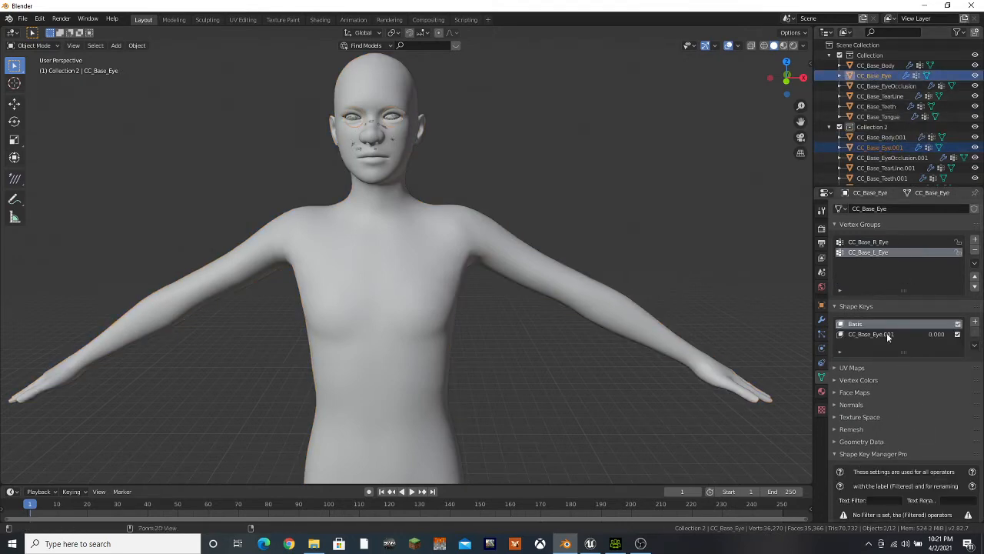
{"action": "type", "text": "Nose_Round"}
Join CC_Base_EyeOcclusion.001 as a shape key onto CC_Base_EyeOcclusion and rename the new key Nose_Round
{"action": "left_click", "coordinate": [891, 158]}
{"action": "left_click", "coordinate": [891, 86], "text": "ctrl"}
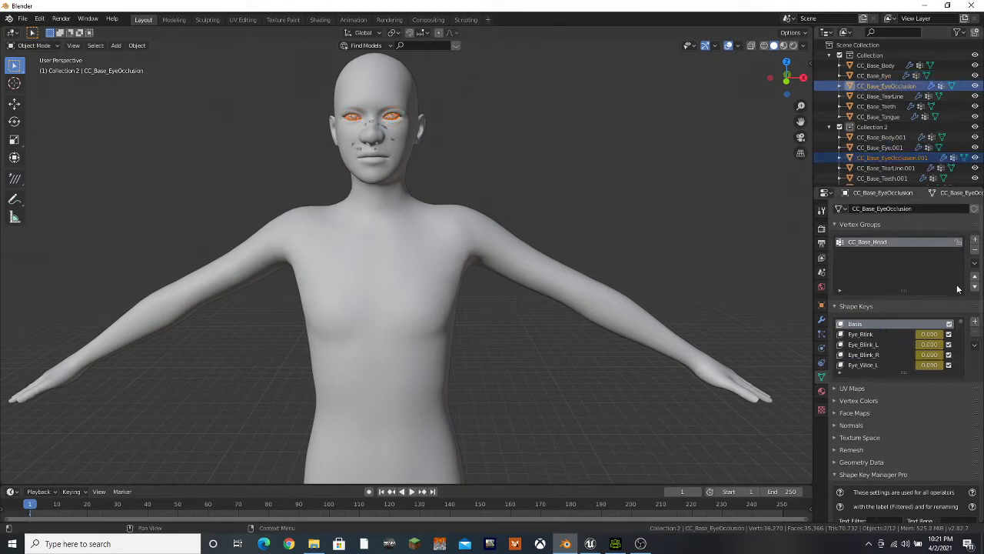
{"action": "left_click", "coordinate": [974, 349]}
{"action": "left_click", "coordinate": [932, 394]}
{"action": "left_click_drag", "start_coordinate": [962, 370], "coordinate": [962, 389]}
{"action": "left_click", "coordinate": [884, 366], "text": "ctrl"}
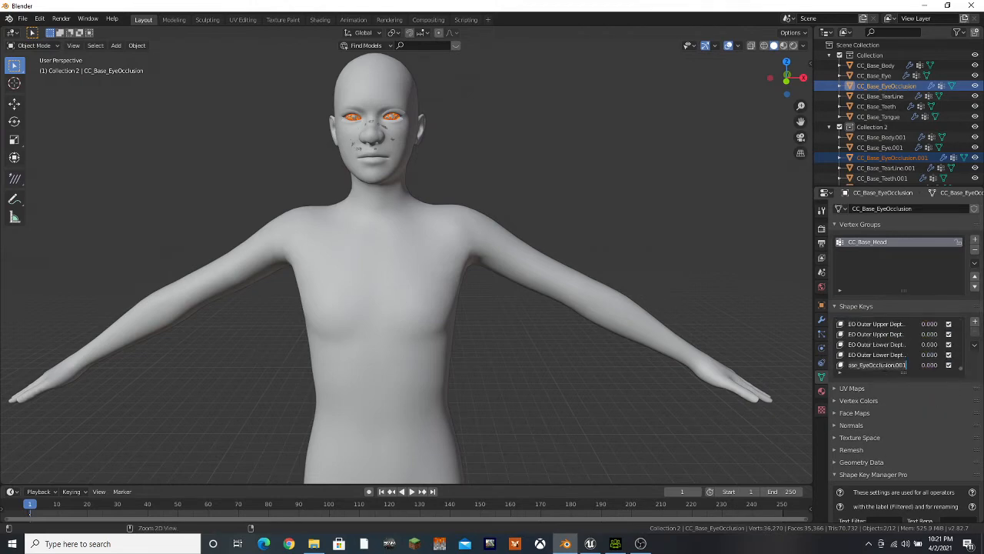
{"action": "key", "text": "ctrl+a"}
{"action": "key", "text": "BackSpace"}
{"action": "type", "text": "Nose"}
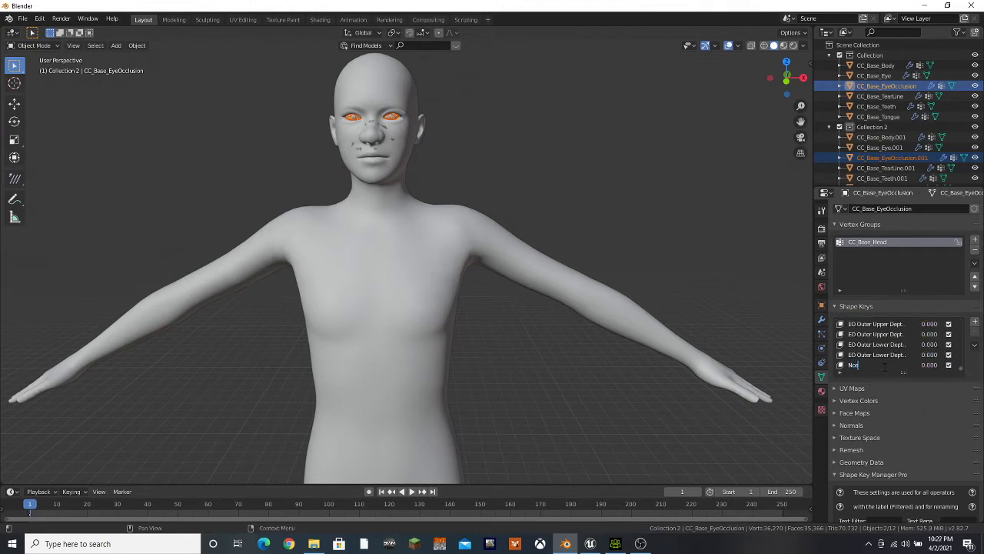
{"action": "type", "text": "_Ra"}
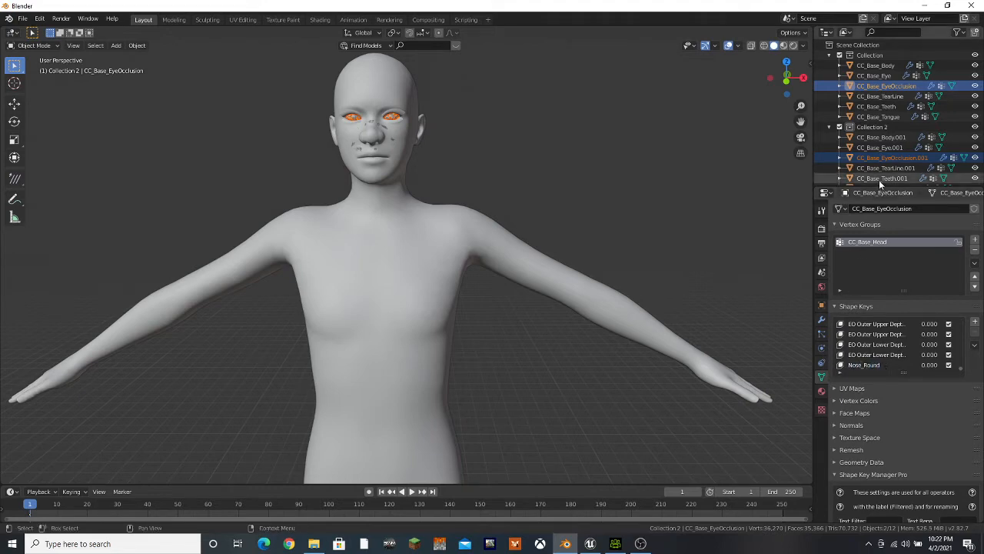
Join CC_Base_TearLine.001 as a shape key onto CC_Base_TearLine and rename the new key Nose_Round
{"action": "scroll", "coordinate": [880, 179], "scroll_direction": "down", "scroll_amount": 1}
{"action": "left_click", "coordinate": [887, 156]}
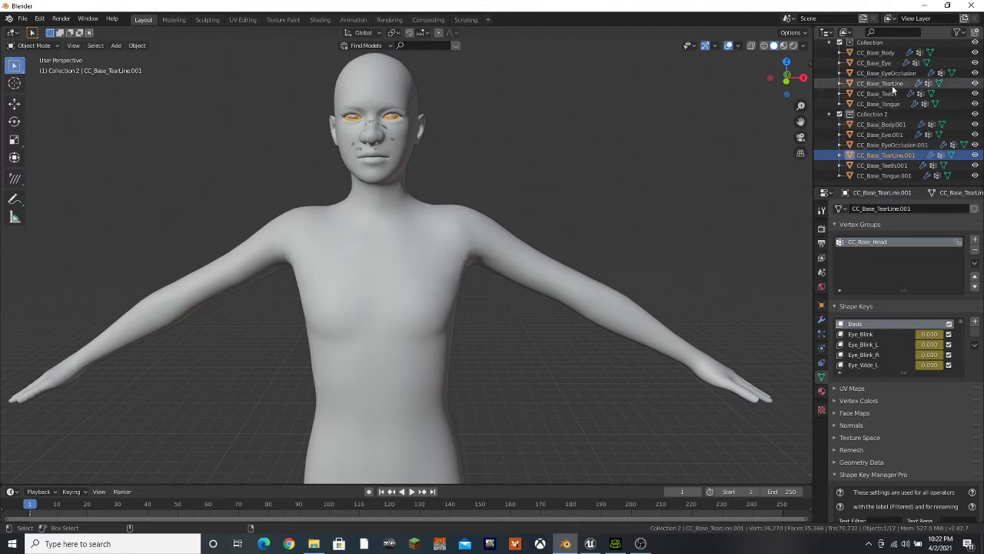
{"action": "left_click", "coordinate": [892, 83], "text": "ctrl"}
{"action": "left_click", "coordinate": [974, 345]}
{"action": "left_click", "coordinate": [927, 398]}
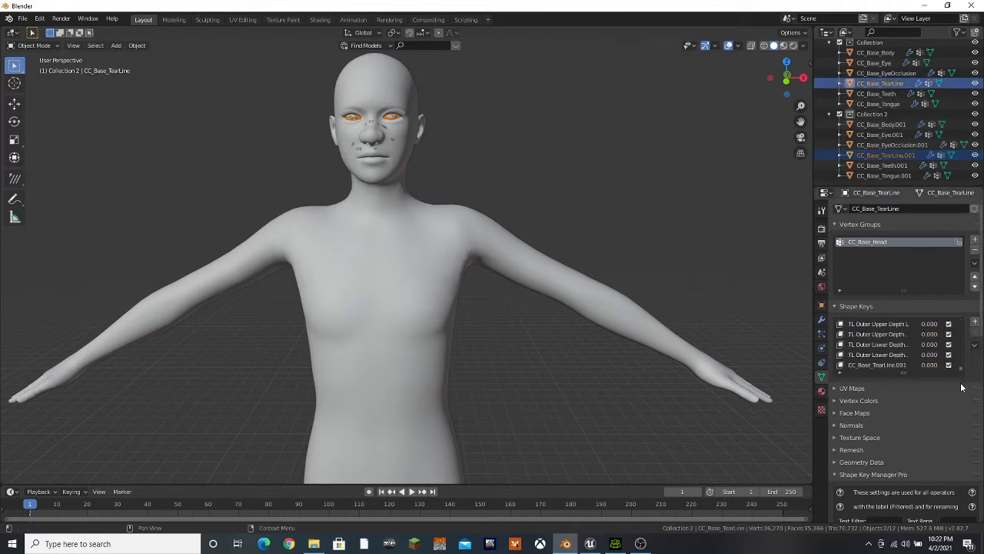
{"action": "double_click", "coordinate": [884, 364]}
{"action": "type", "text": "Female"}
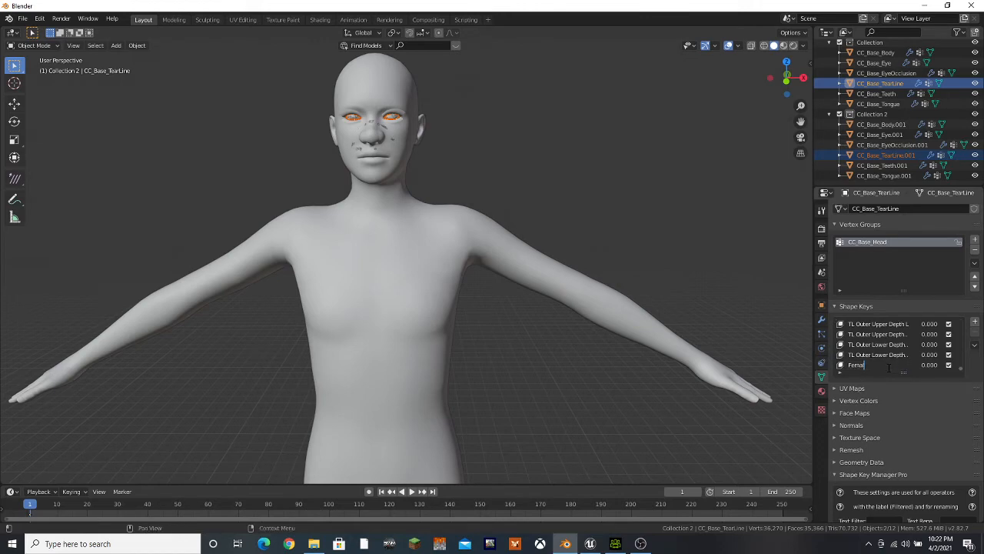
{"action": "type", "text": "Mose_R"}
{"action": "type", "text": "ound"}
{"action": "key", "text": "Return"}
Join CC_Base_Teeth.001 as a shape key onto CC_Base_Teeth and rename the new key Nose_Round
{"action": "left_click", "coordinate": [892, 165]}
{"action": "left_click", "coordinate": [876, 93], "text": "ctrl"}
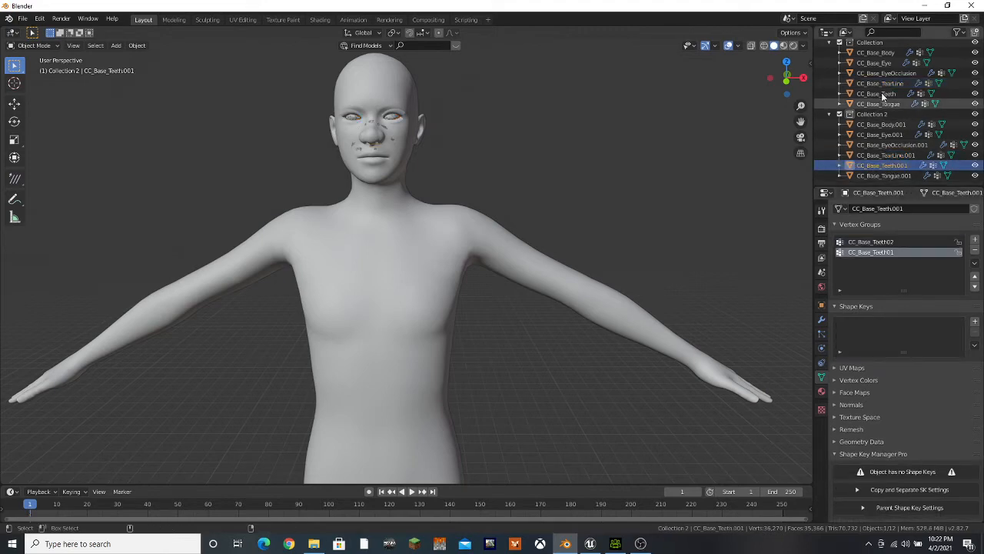
{"action": "left_click", "coordinate": [975, 346]}
{"action": "left_click", "coordinate": [914, 396]}
{"action": "double_click", "coordinate": [876, 334]}
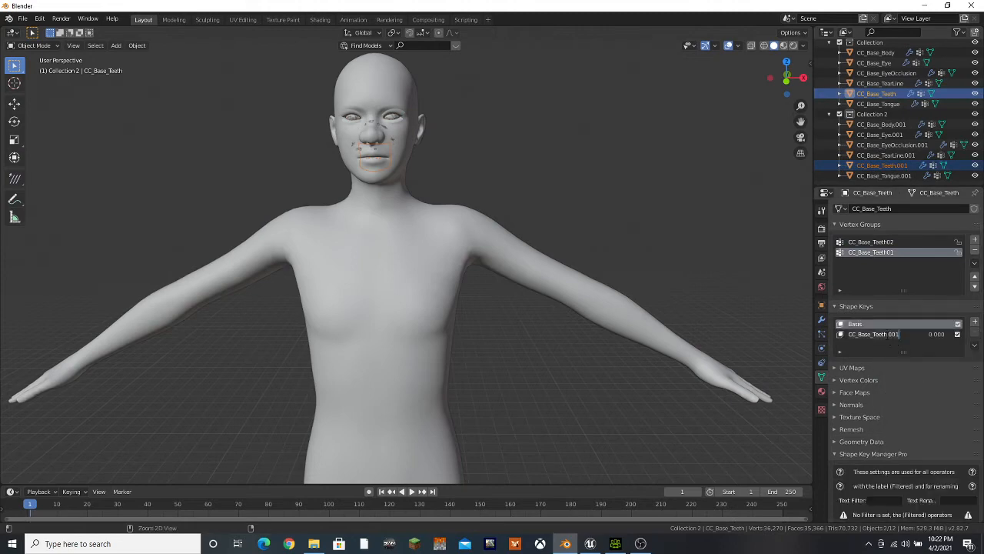
{"action": "type", "text": "Nose_Round"}
Join CC_Base_Tongue.001 as a shape key onto CC_Base_Tongue and rename the new key Nose_Round
{"action": "left_click", "coordinate": [896, 176]}
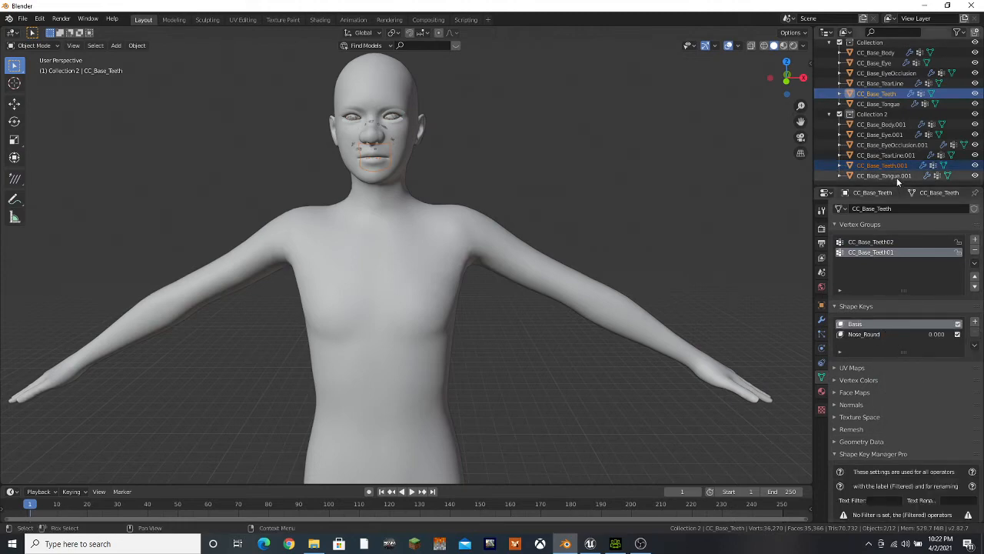
{"action": "left_click", "coordinate": [896, 104], "text": "ctrl"}
{"action": "left_click", "coordinate": [974, 347]}
{"action": "left_click", "coordinate": [936, 396]}
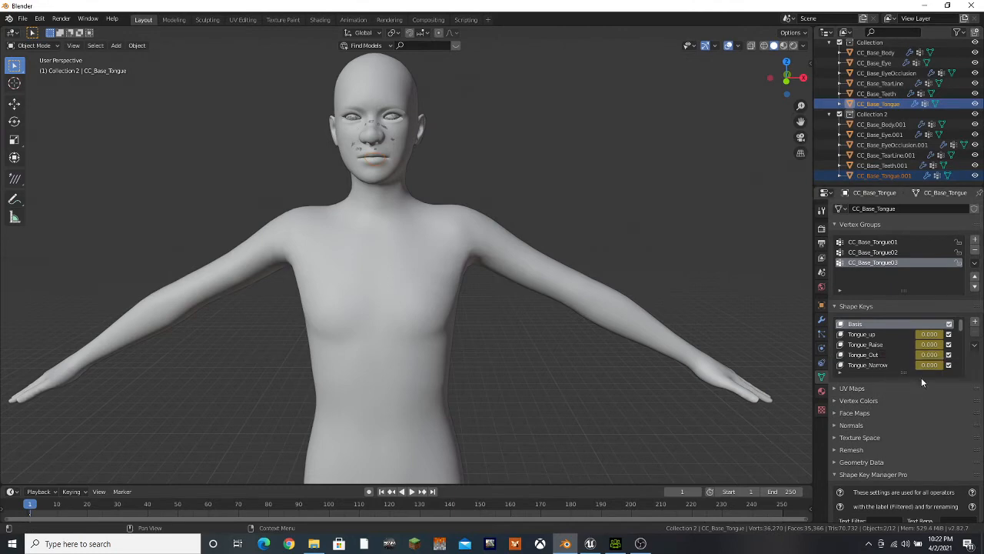
{"action": "double_click", "coordinate": [876, 365]}
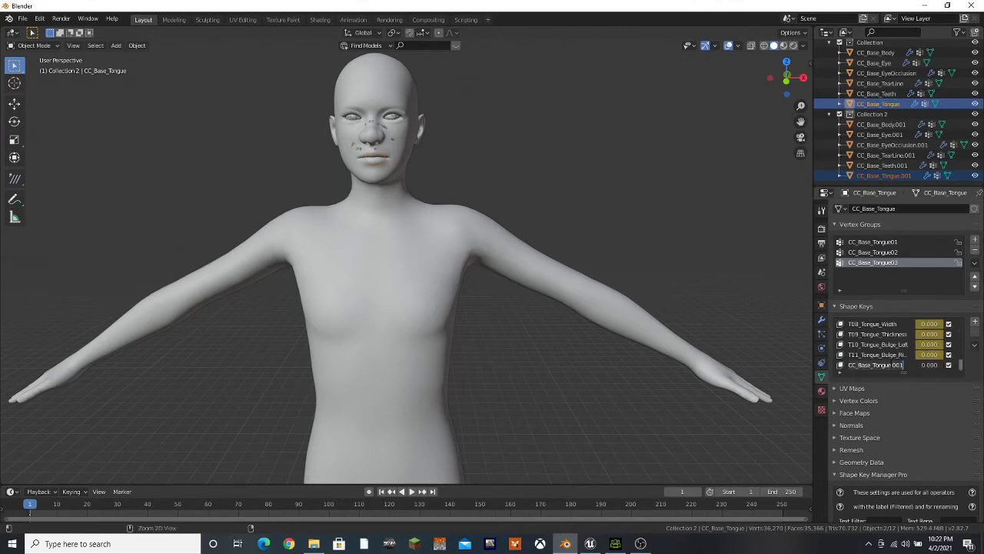
{"action": "type", "text": "Nose_Round"}
{"action": "key", "text": "Return"}
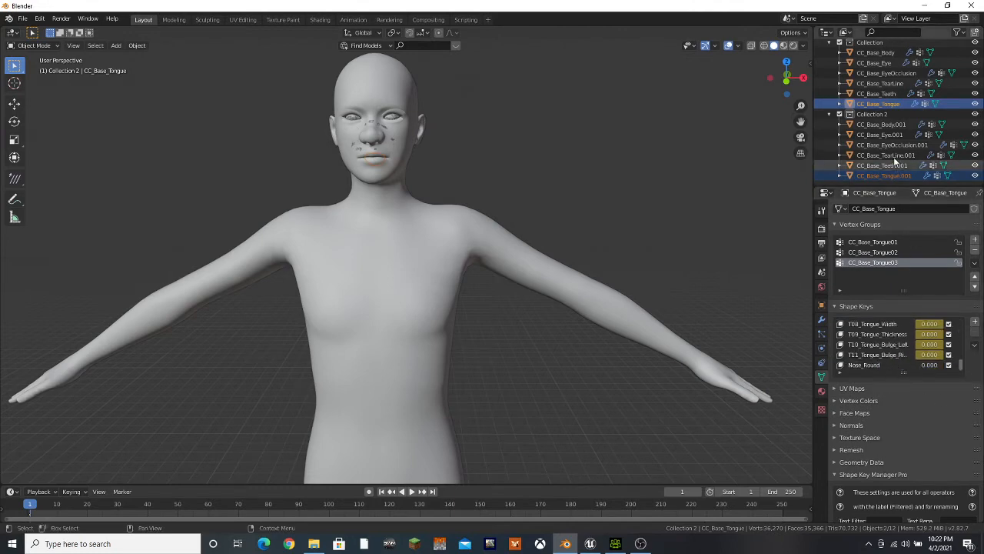
Delete all six nose variant meshes from Collection 2 and make the emptied collection active
{"action": "left_click", "coordinate": [883, 124]}
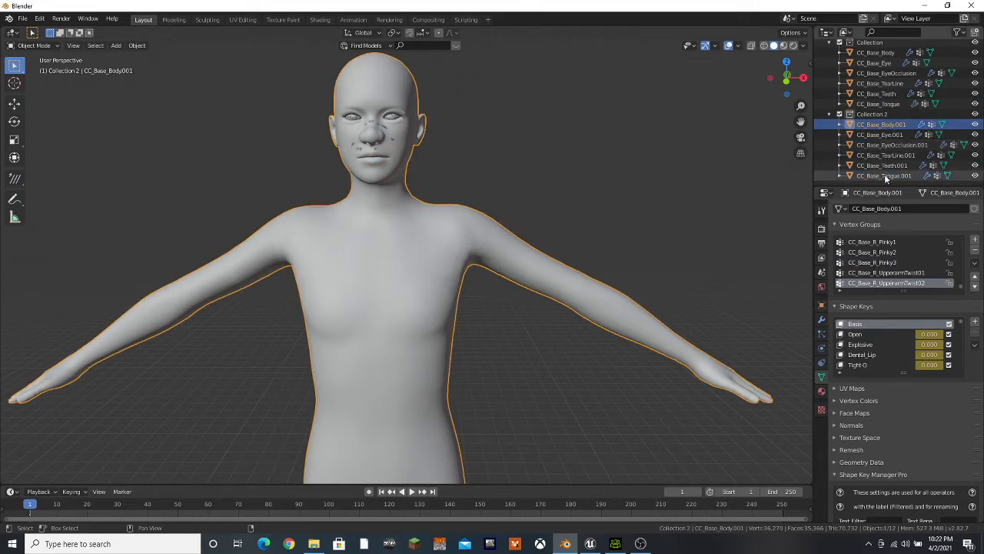
{"action": "left_click", "coordinate": [884, 175], "text": "shift"}
{"action": "right_click", "coordinate": [892, 165]}
{"action": "left_click", "coordinate": [870, 188]}
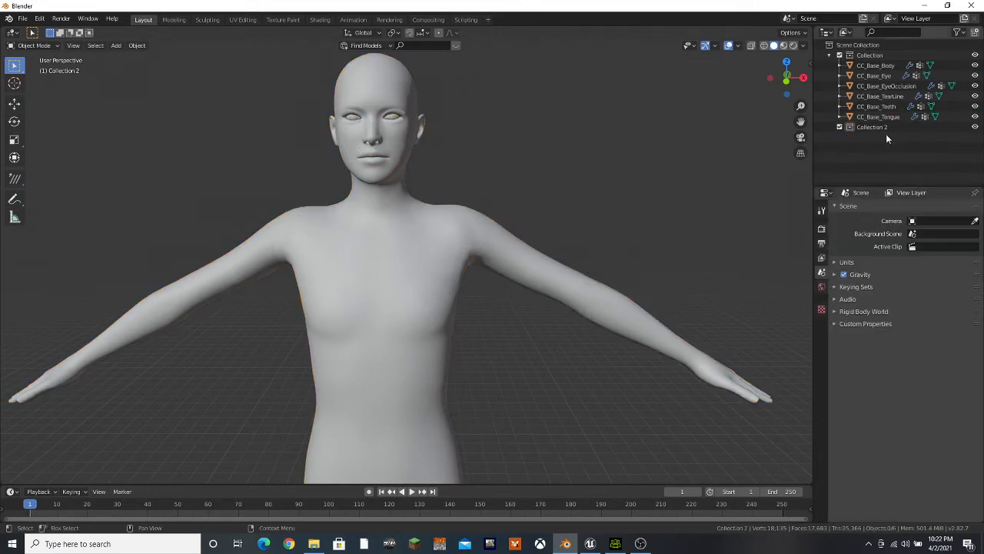
{"action": "left_click", "coordinate": [880, 128]}
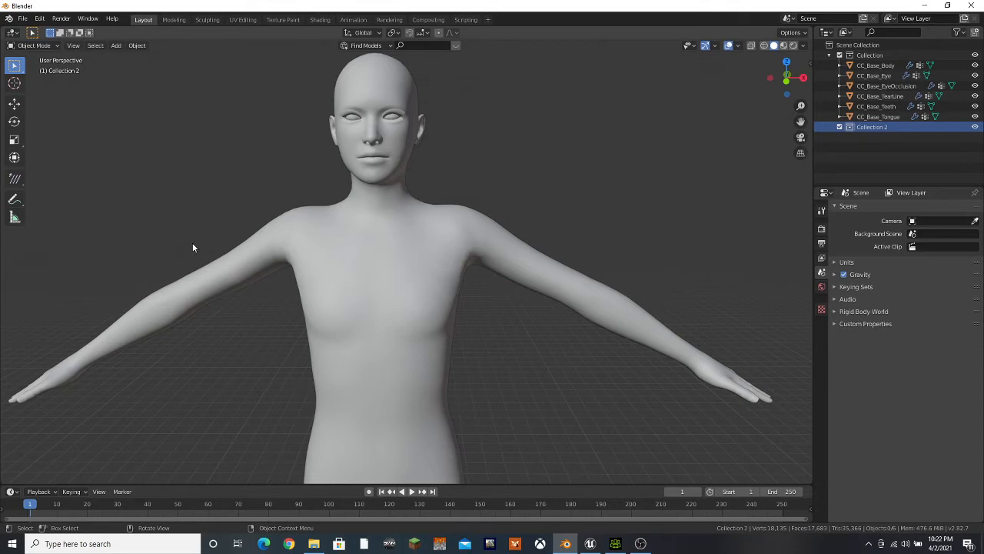
Test the Nose_Round shape key on CC_Base_Body by varying its value, ending at 0
{"action": "left_click", "coordinate": [875, 65]}
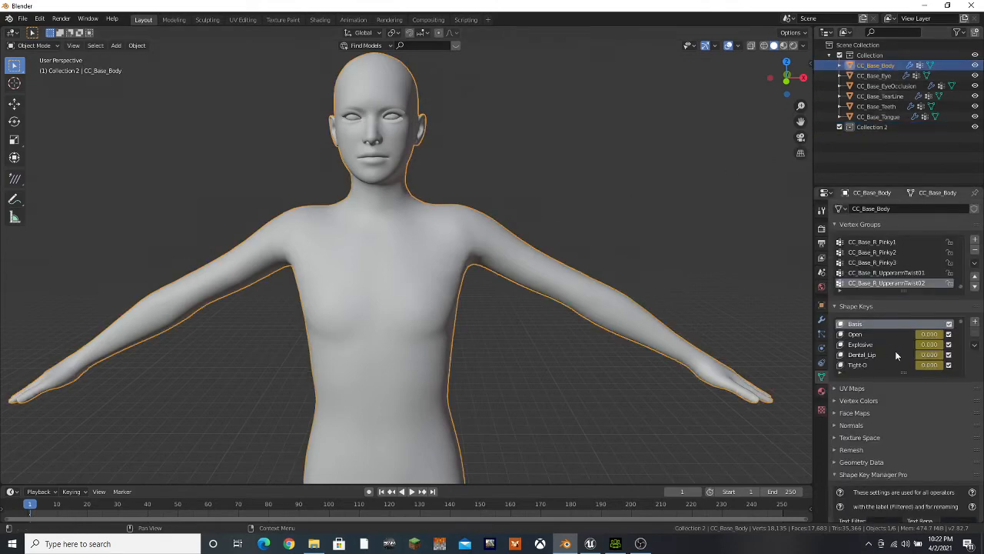
{"action": "scroll", "coordinate": [907, 346], "scroll_direction": "down", "scroll_amount": 10}
{"action": "left_click", "coordinate": [868, 366]}
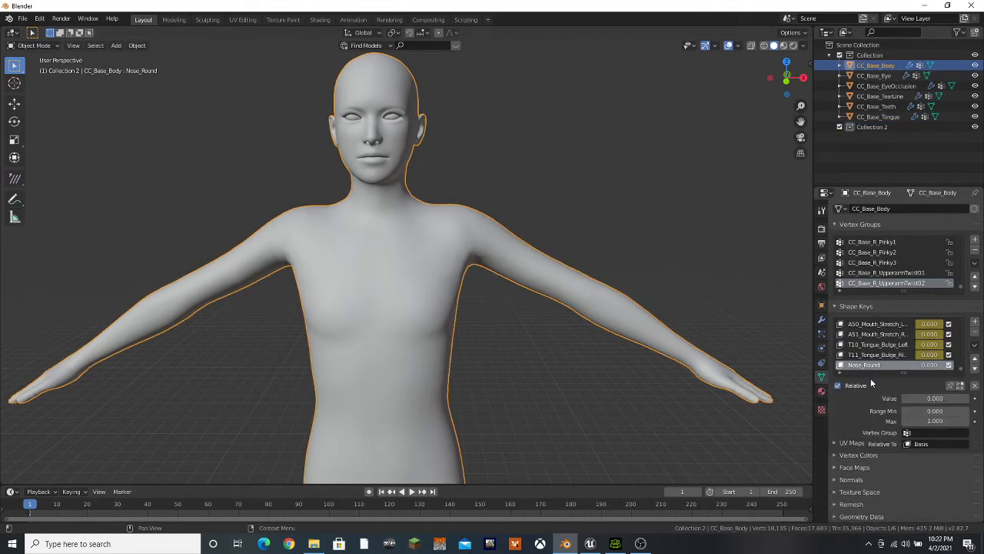
{"action": "mouse_move", "coordinate": [914, 399]}
{"action": "left_mouse_down"}
{"action": "mouse_move", "coordinate": [967, 399]}
{"action": "mouse_move", "coordinate": [903, 399]}
{"action": "mouse_move", "coordinate": [969, 399]}
{"action": "mouse_move", "coordinate": [903, 399]}
{"action": "left_mouse_up"}
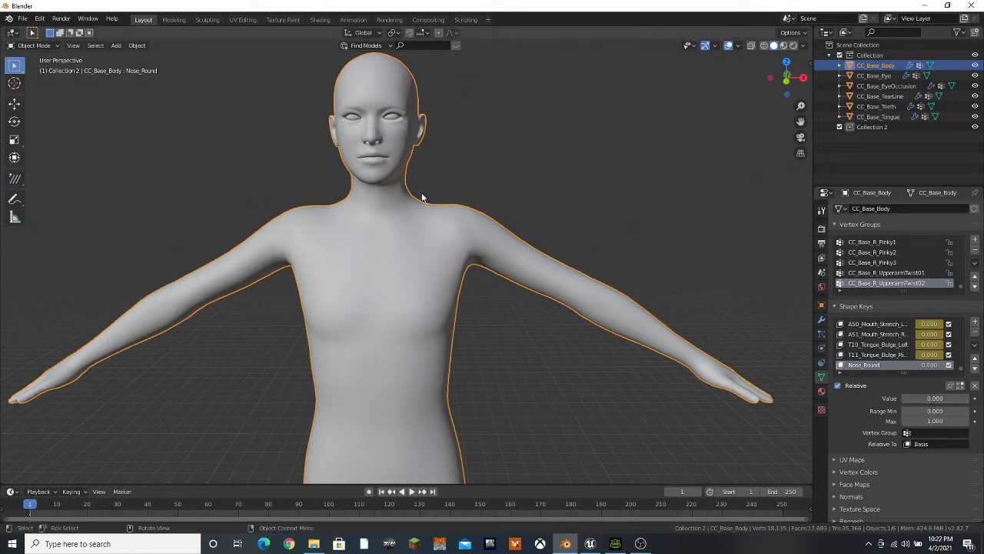
{"action": "scroll", "coordinate": [421, 198], "scroll_direction": "down", "scroll_amount": 3}
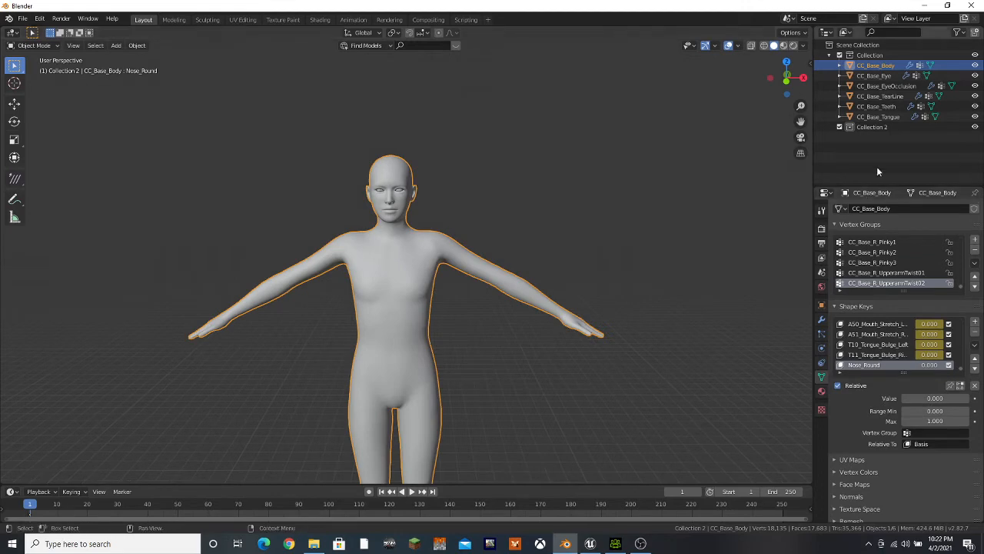
Make Collection 2 active and import Female.Fbx from the Example\Female folder into it
{"action": "left_click", "coordinate": [873, 127]}
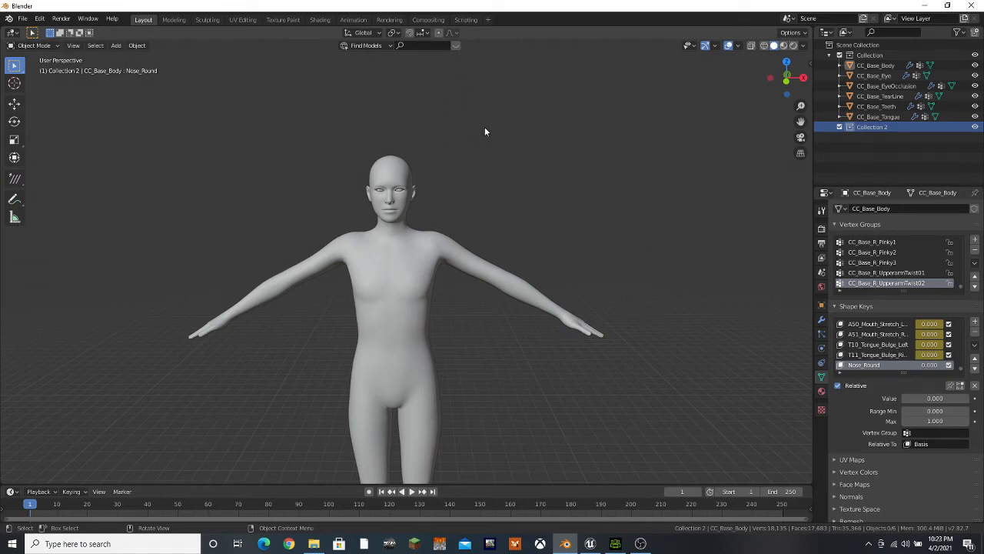
{"action": "left_click", "coordinate": [21, 19]}
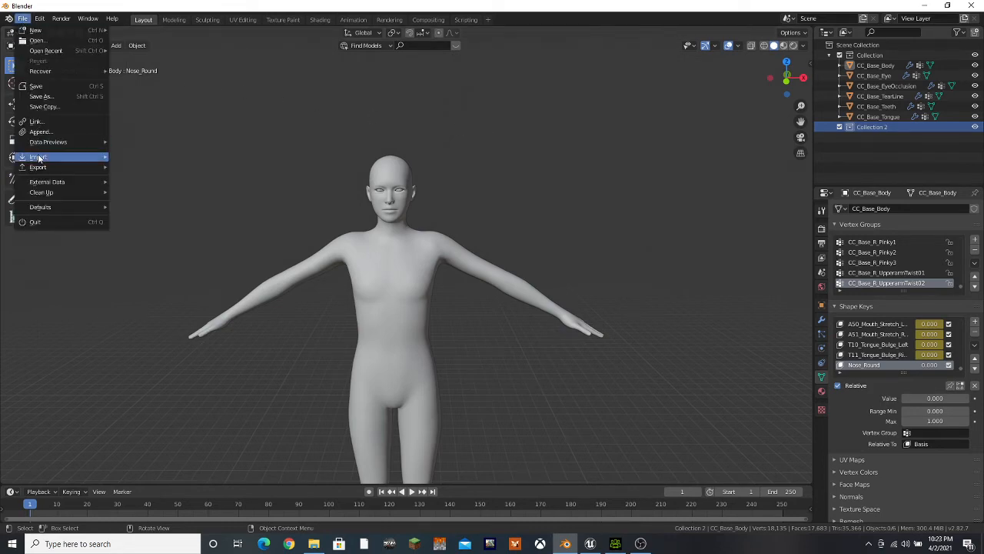
{"action": "mouse_move", "coordinate": [40, 156]}
{"action": "left_click", "coordinate": [145, 218]}
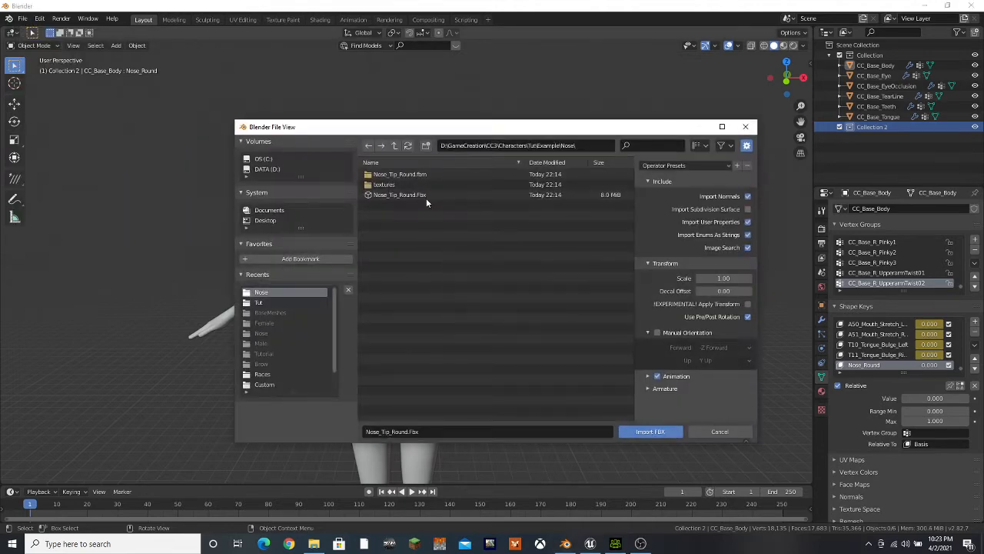
{"action": "left_click", "coordinate": [395, 146]}
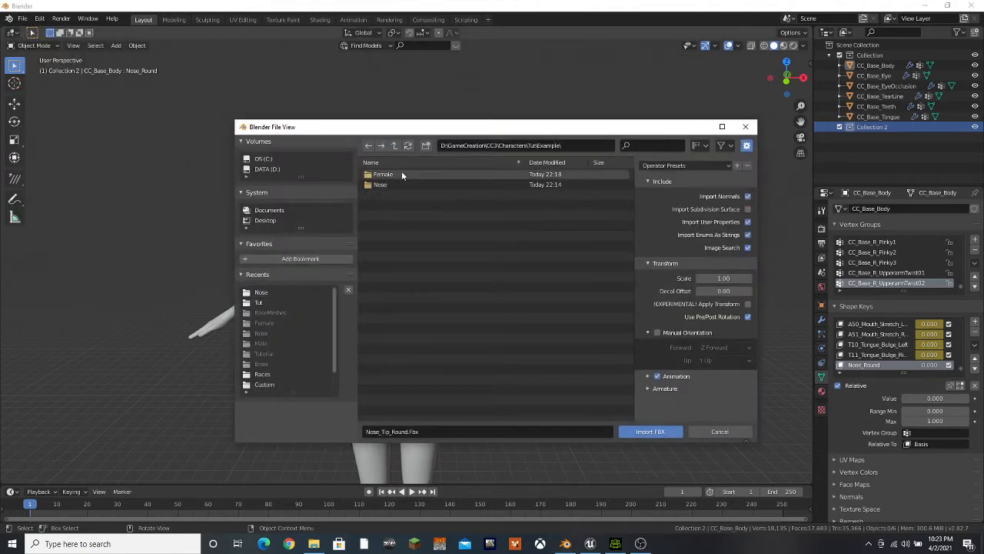
{"action": "double_click", "coordinate": [397, 174]}
{"action": "left_click", "coordinate": [388, 194]}
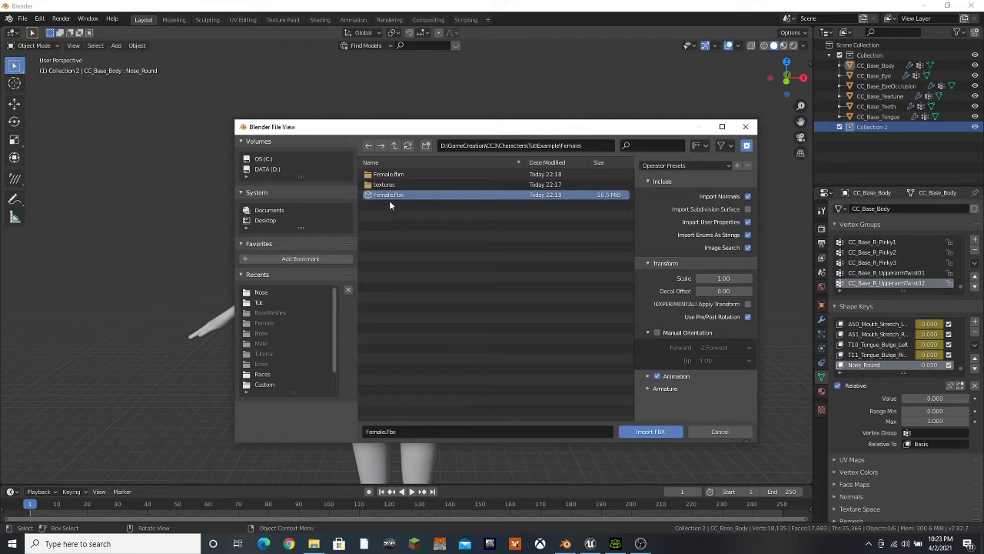
{"action": "left_click", "coordinate": [651, 433]}
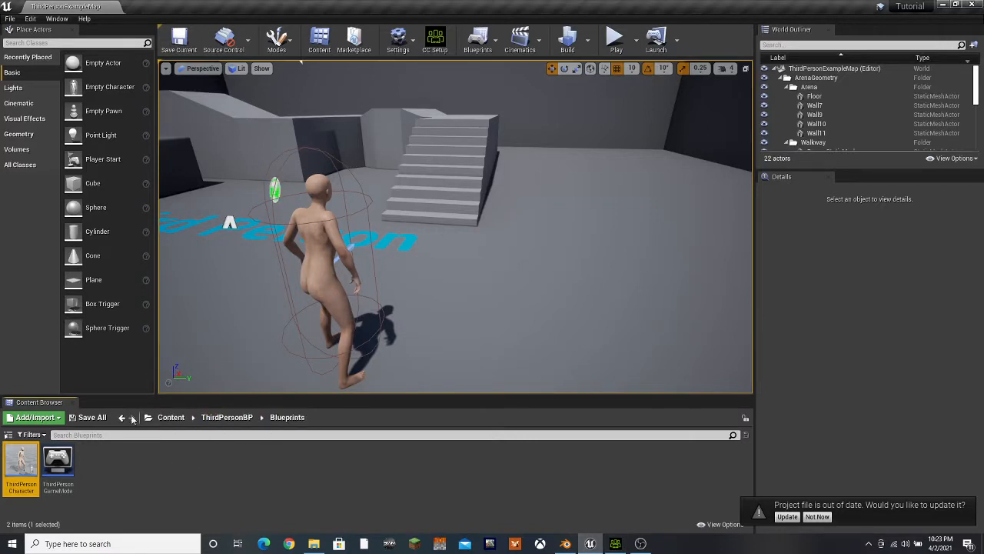
In the Unreal Editor, create a folder named Female inside Content > Characters
{"action": "left_click", "coordinate": [170, 419]}
{"action": "double_click", "coordinate": [57, 461]}
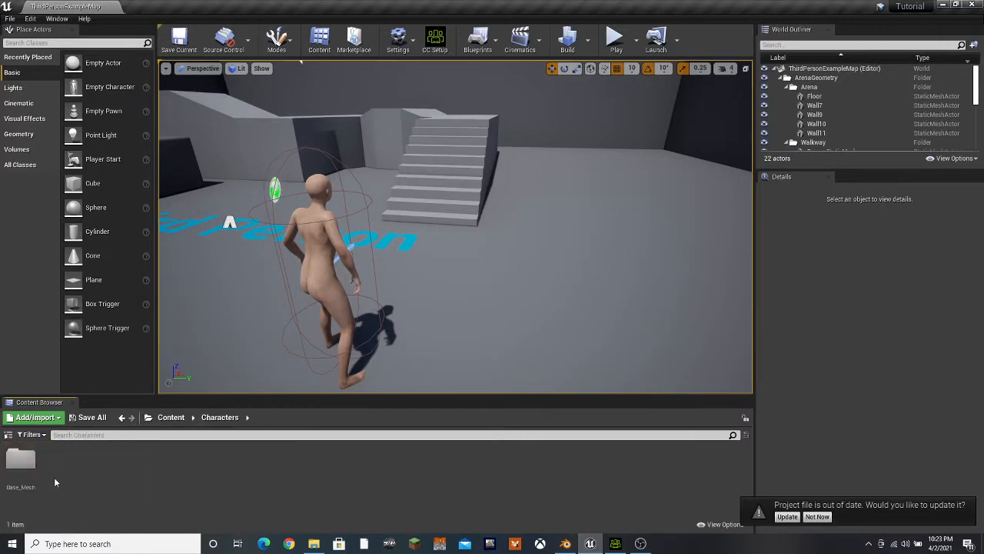
{"action": "right_click", "coordinate": [96, 492]}
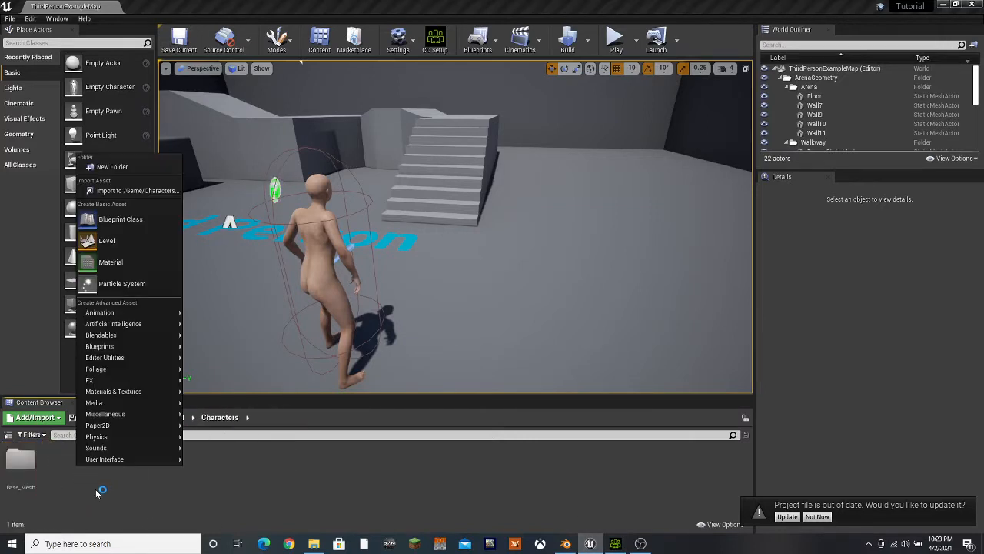
{"action": "left_click", "coordinate": [123, 167]}
{"action": "type", "text": "Female"}
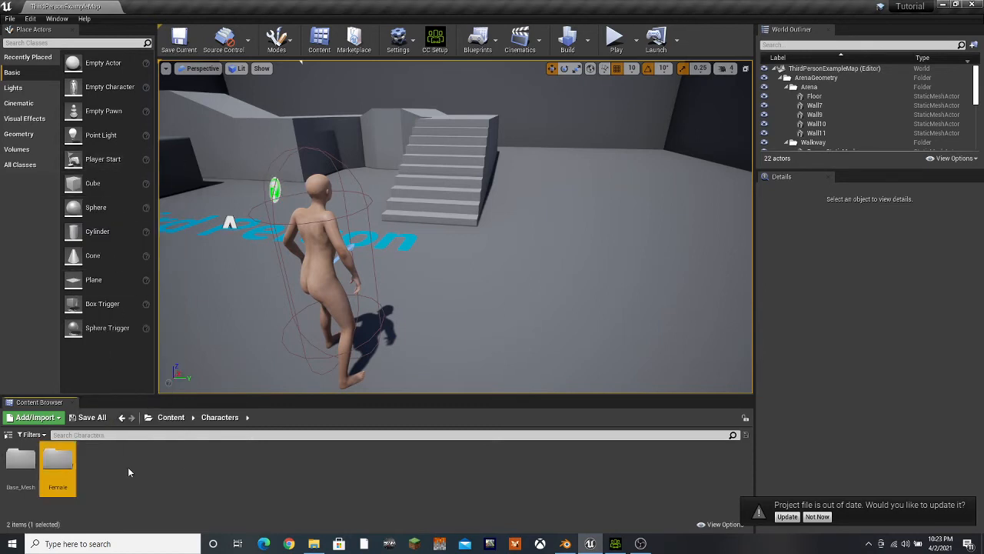
{"action": "key", "text": "Return"}
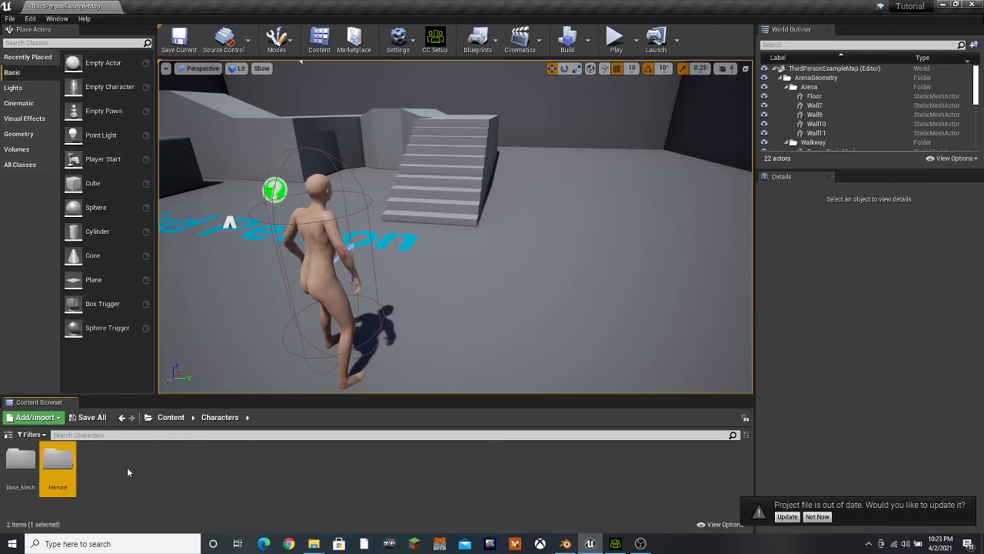
Start importing Female.Fbx from Example\Female into the Female folder, accepting Character Creator & iClone Auto Setup with the HQ Shader
{"action": "double_click", "coordinate": [57, 461]}
{"action": "right_click", "coordinate": [67, 472]}
{"action": "left_click", "coordinate": [127, 199]}
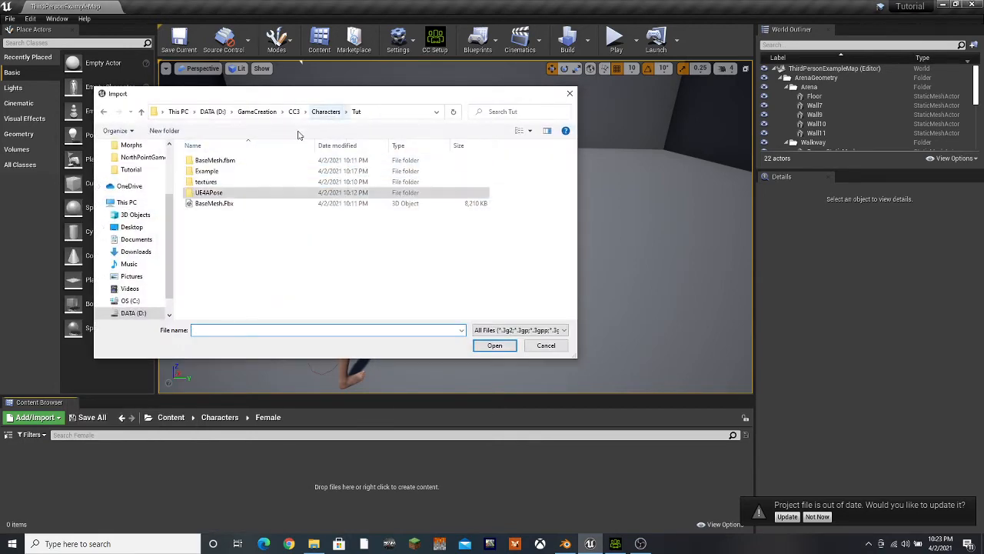
{"action": "double_click", "coordinate": [225, 172]}
{"action": "double_click", "coordinate": [223, 161]}
{"action": "left_click", "coordinate": [211, 181]}
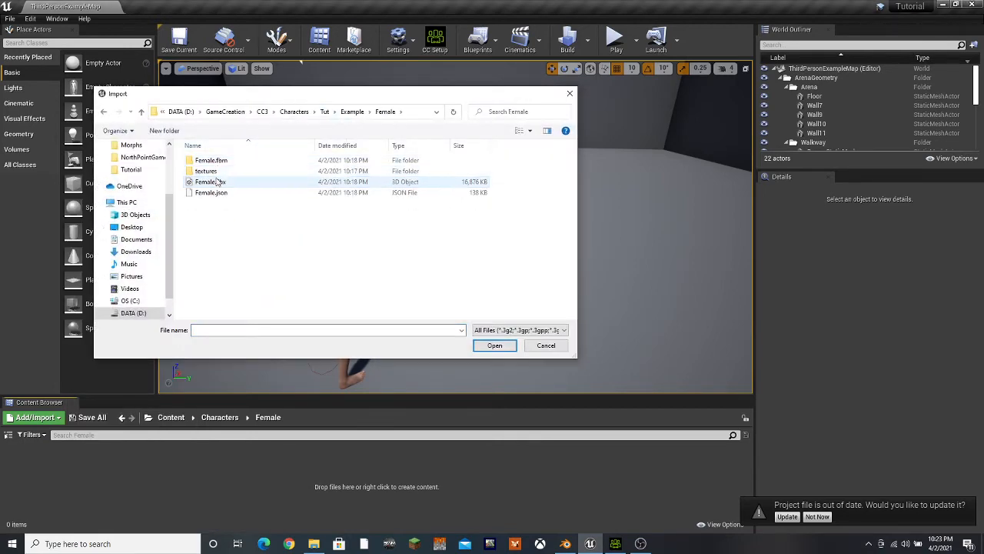
{"action": "left_click", "coordinate": [483, 347]}
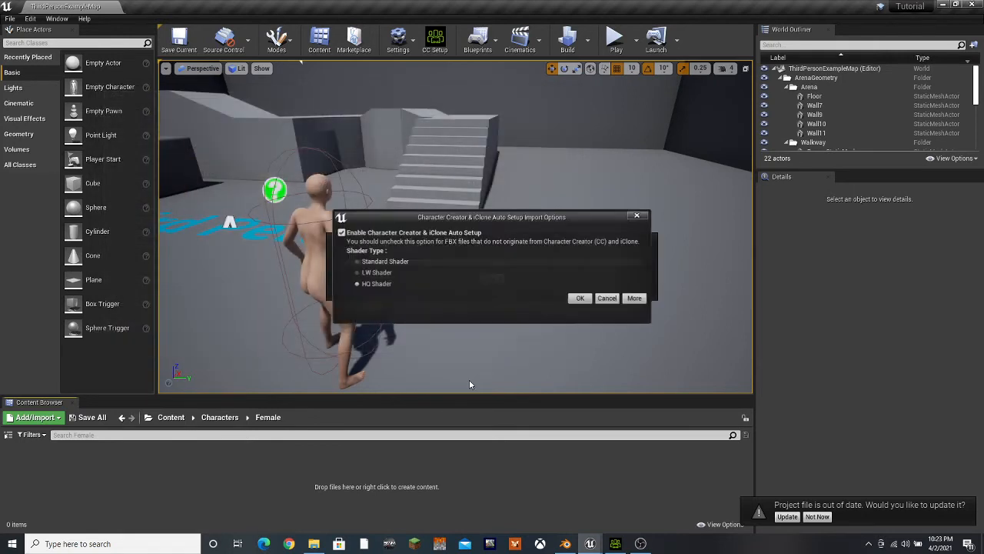
{"action": "left_click", "coordinate": [580, 298]}
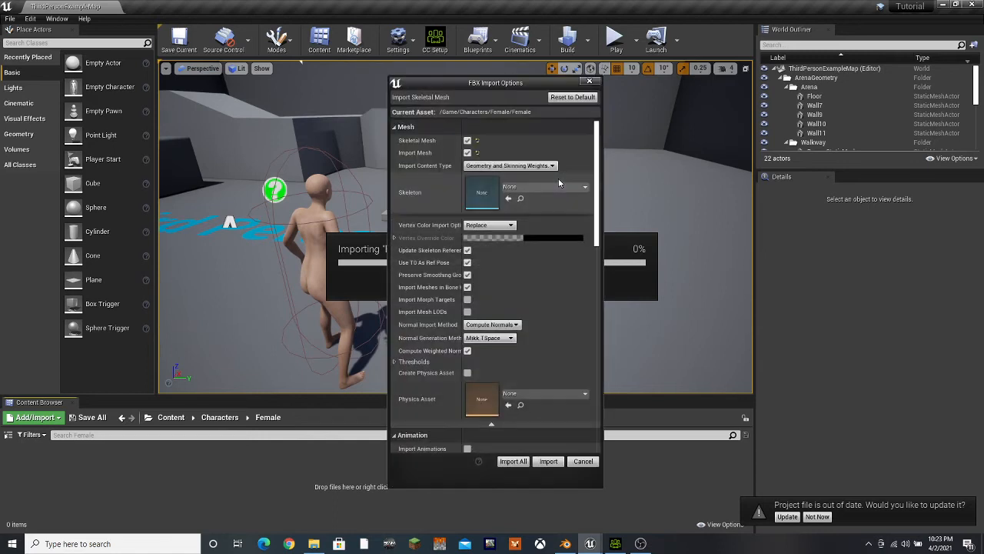
Assign UE4APose_Skeleton as the import skeleton and enable Create Physics Asset, Use T0 As Ref Pose and Update Skeleton Reference Pose
{"action": "left_click", "coordinate": [544, 188]}
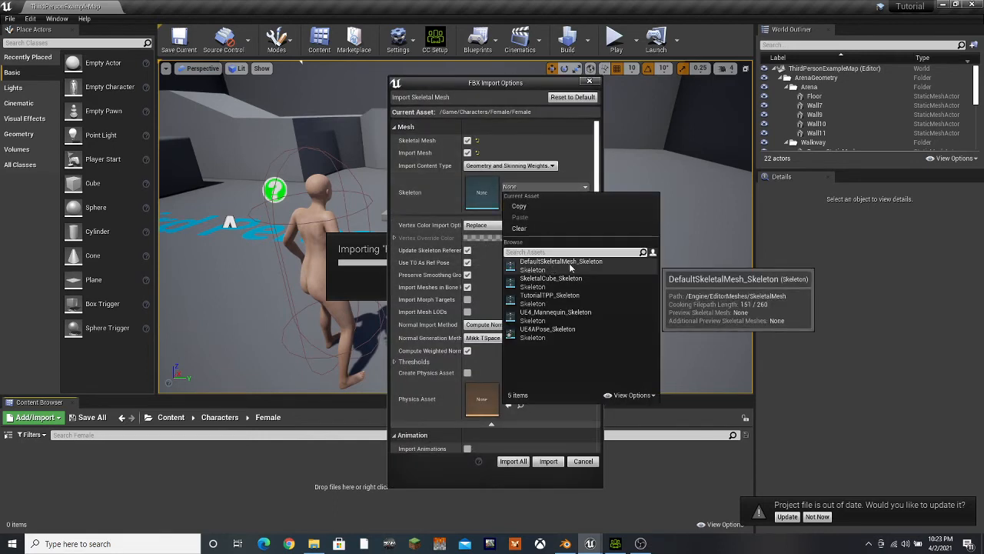
{"action": "left_click", "coordinate": [569, 334]}
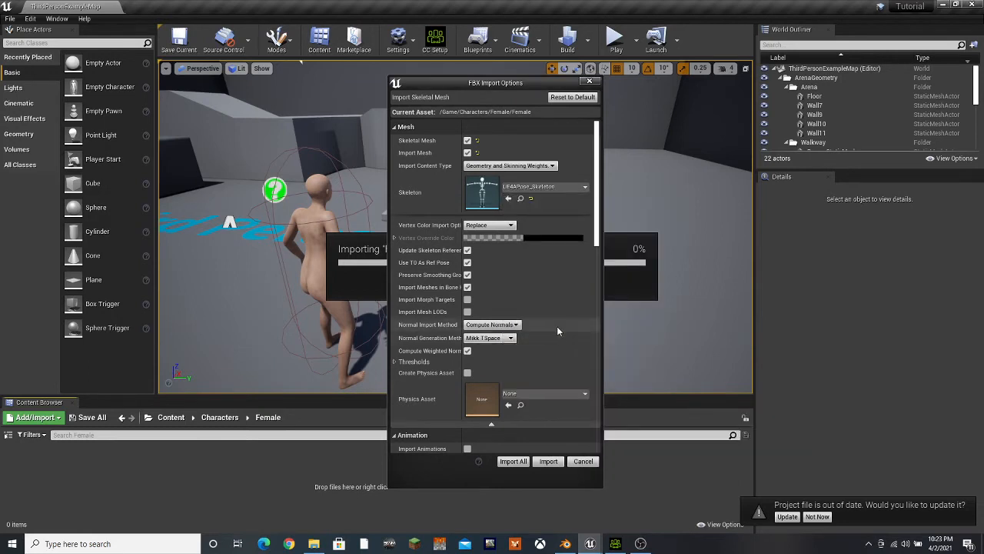
{"action": "left_click", "coordinate": [467, 372]}
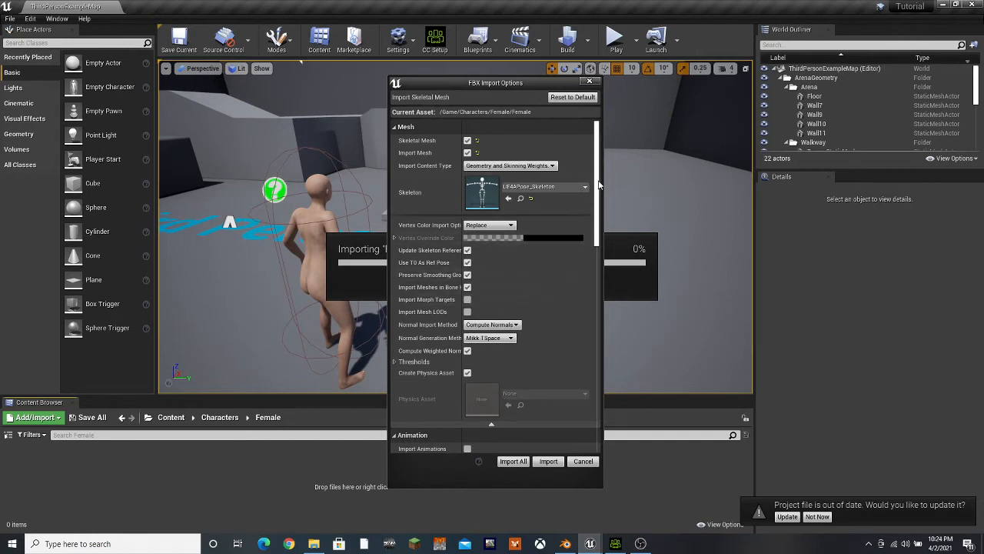
{"action": "left_click_drag", "start_coordinate": [599, 185], "coordinate": [618, 221]}
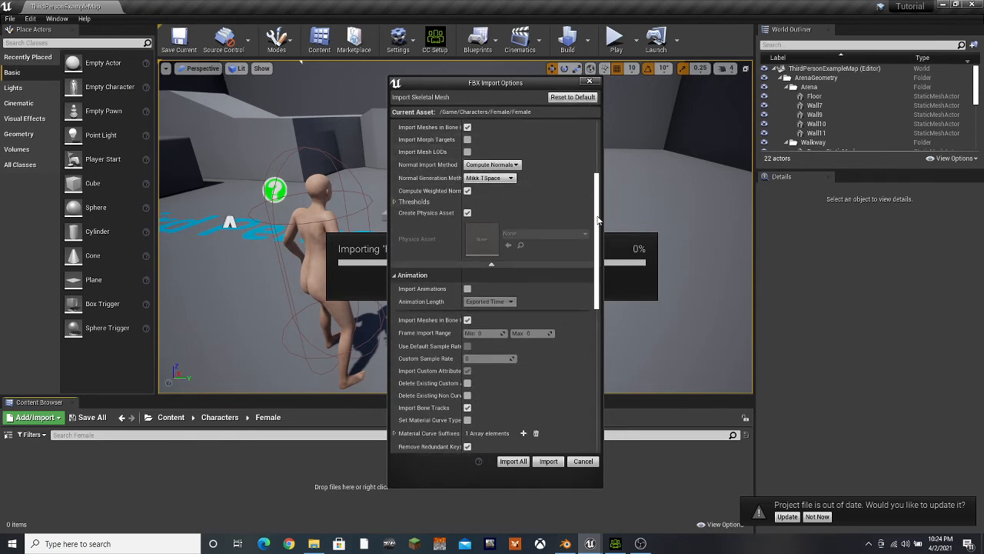
{"action": "left_click_drag", "start_coordinate": [597, 221], "coordinate": [604, 161]}
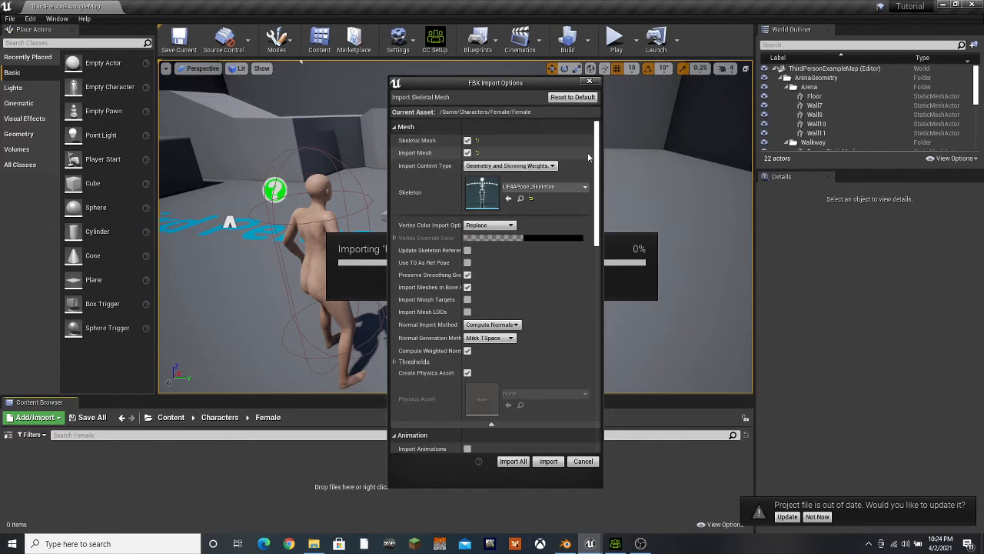
{"action": "left_click", "coordinate": [467, 262]}
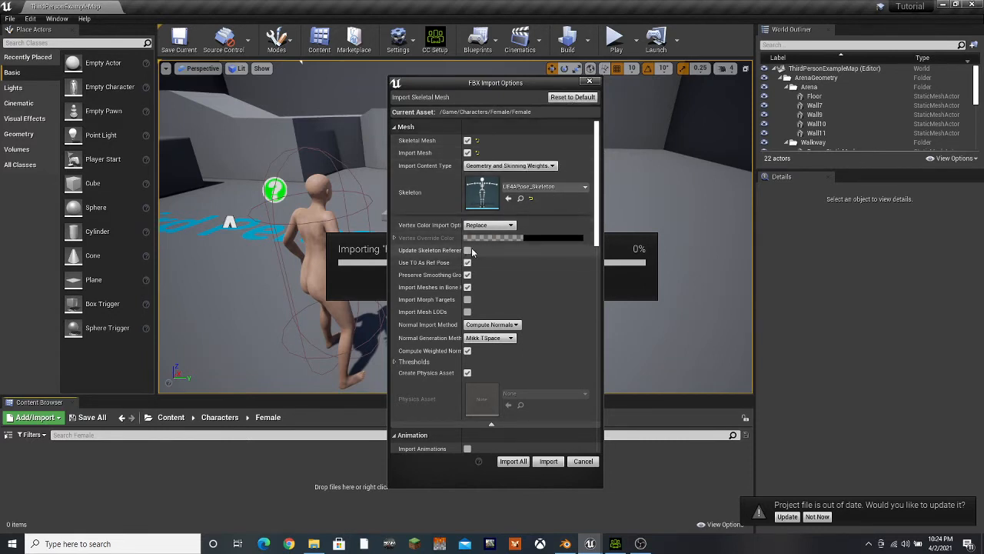
{"action": "left_click", "coordinate": [468, 250]}
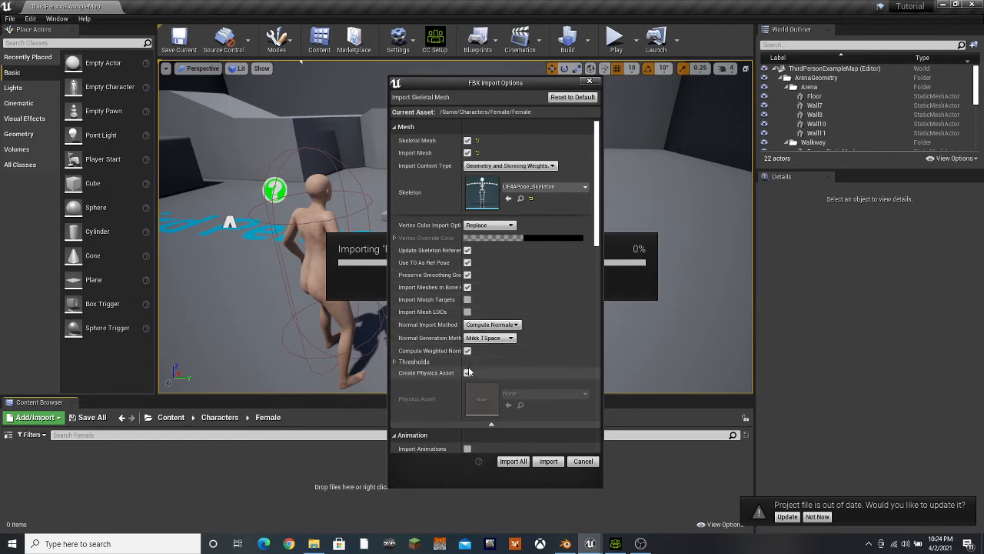
Set the material import method to Do Not Create Material and run the import for all of the Female mesh
{"action": "scroll", "coordinate": [570, 291], "scroll_direction": "down", "scroll_amount": 8}
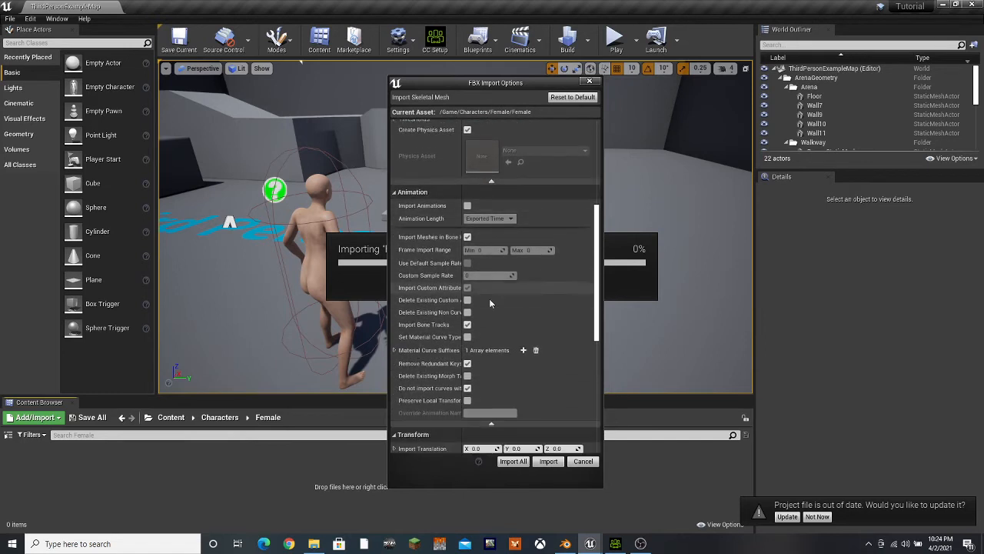
{"action": "scroll", "coordinate": [595, 339], "scroll_direction": "down", "scroll_amount": 3}
{"action": "scroll", "coordinate": [596, 339], "scroll_direction": "down", "scroll_amount": 3}
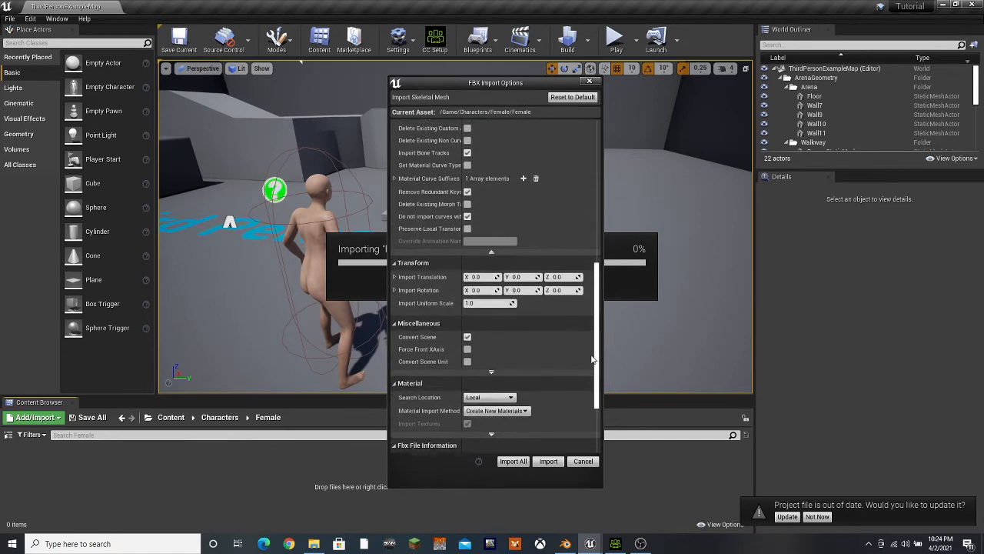
{"action": "left_click", "coordinate": [526, 370]}
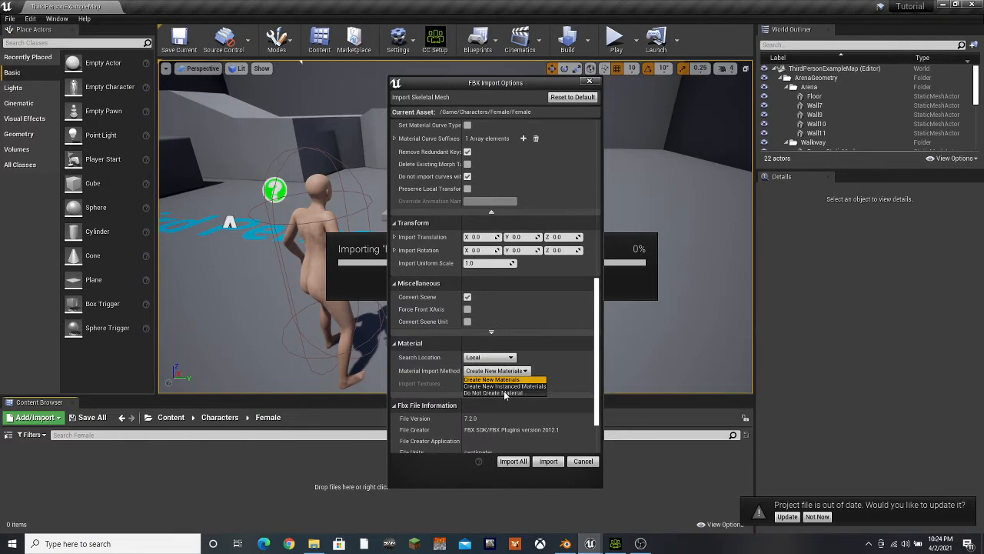
{"action": "left_click", "coordinate": [493, 392]}
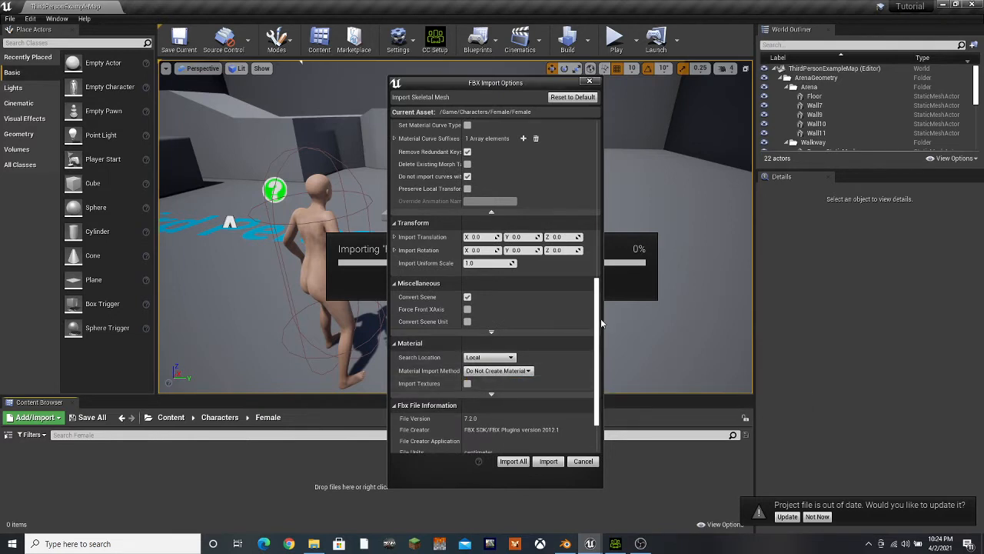
{"action": "scroll", "coordinate": [598, 316], "scroll_direction": "down", "scroll_amount": 3}
{"action": "left_click", "coordinate": [503, 461]}
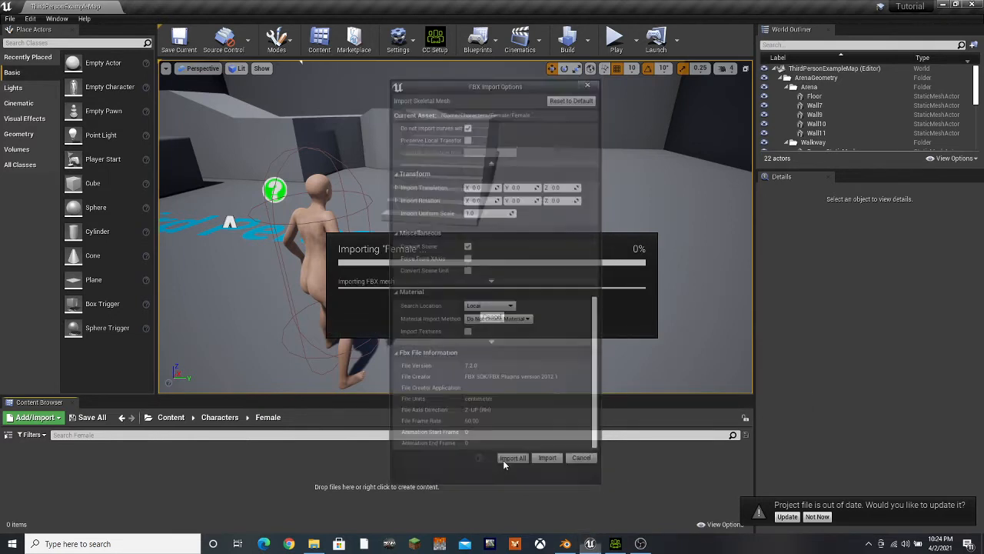
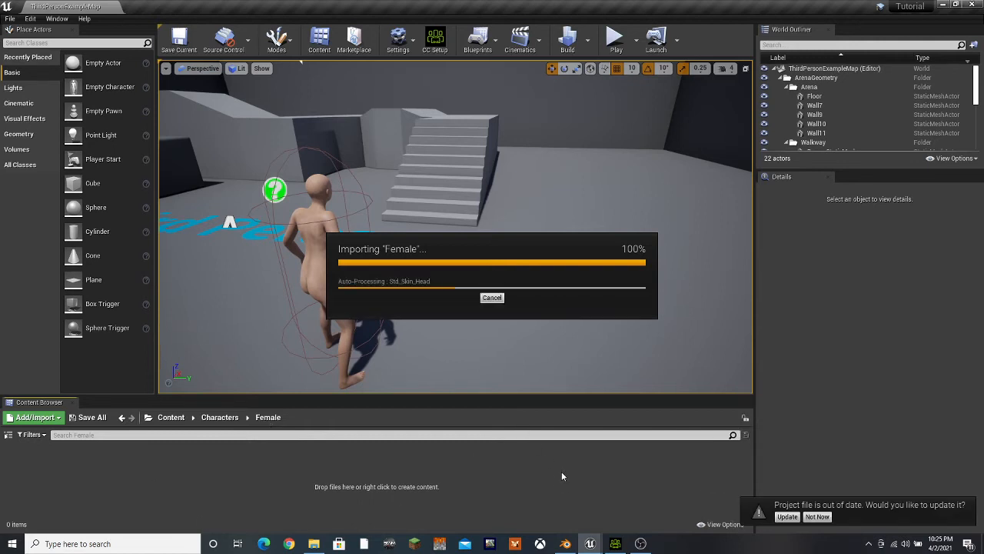
Switch to Blender, expand the Armature in Collection 2, and select and frame its cc_base_body mesh
{"action": "left_click", "coordinate": [564, 538]}
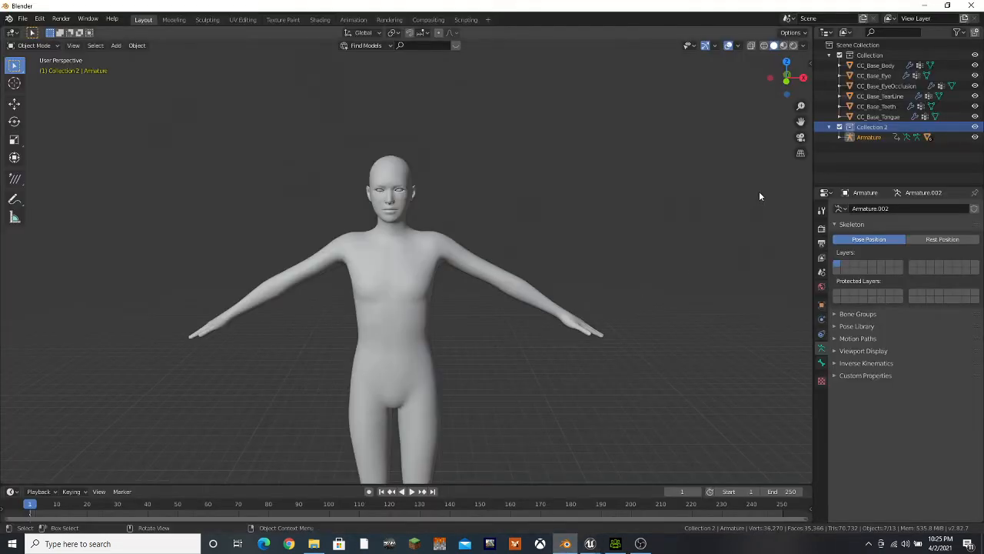
{"action": "left_click", "coordinate": [841, 137]}
{"action": "left_click", "coordinate": [883, 178]}
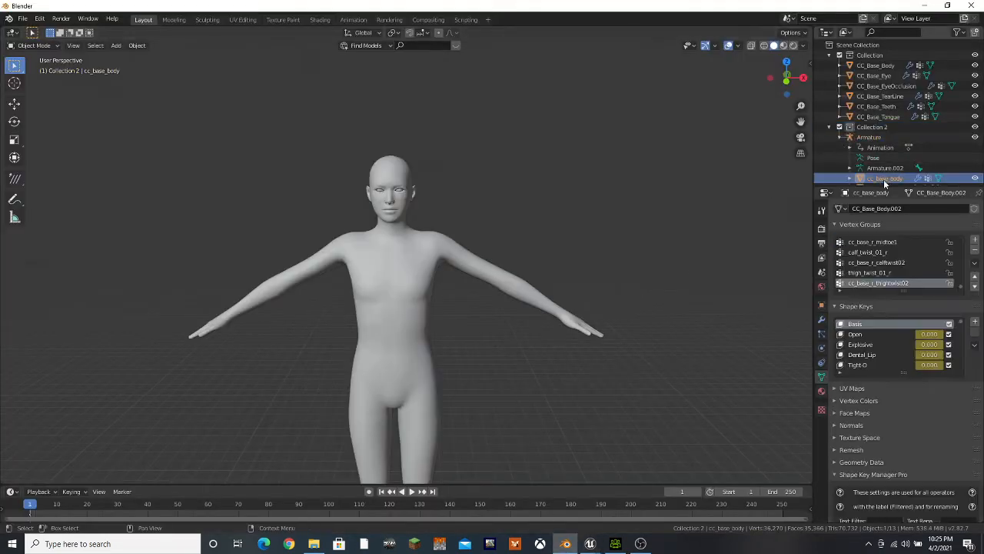
{"action": "scroll", "coordinate": [552, 350], "scroll_direction": "down", "scroll_amount": 5}
{"action": "middle_click_drag", "start_coordinate": [504, 376], "coordinate": [462, 285], "text": "ctrl"}
{"action": "scroll", "coordinate": [456, 281], "scroll_direction": "up", "scroll_amount": 11}
{"action": "scroll", "coordinate": [455, 301], "scroll_direction": "up", "scroll_amount": 4}
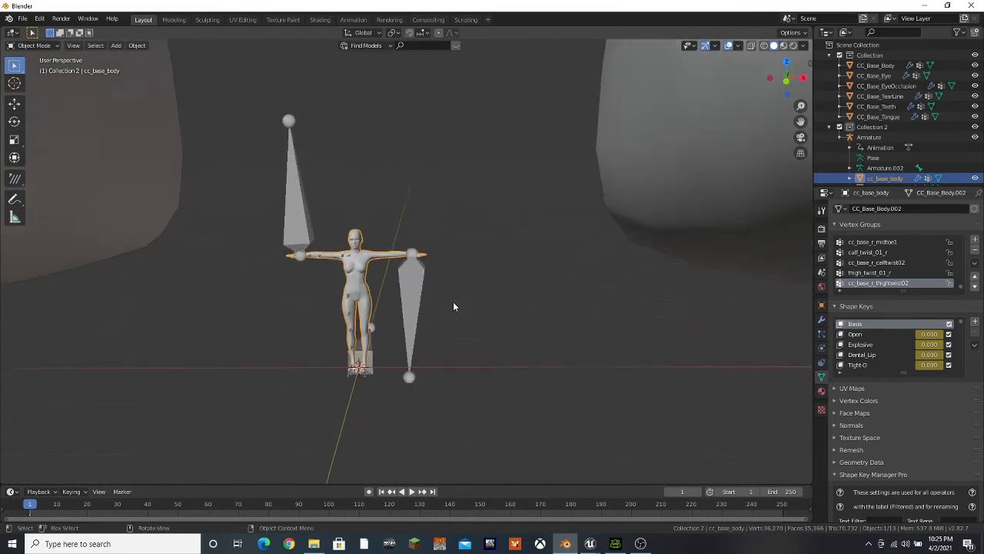
{"action": "scroll", "coordinate": [488, 310], "scroll_direction": "up", "scroll_amount": 2}
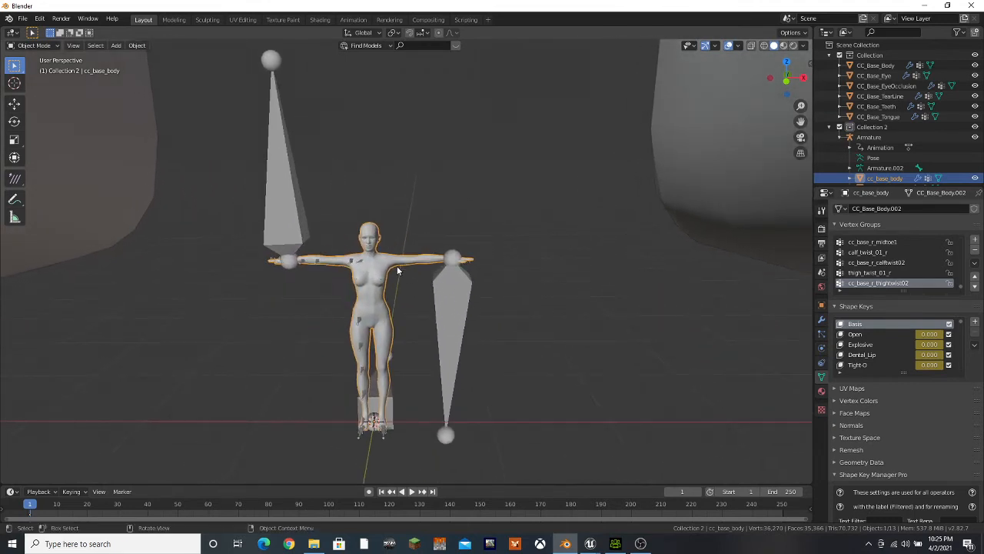
{"action": "scroll", "coordinate": [856, 146], "scroll_direction": "down", "scroll_amount": 2}
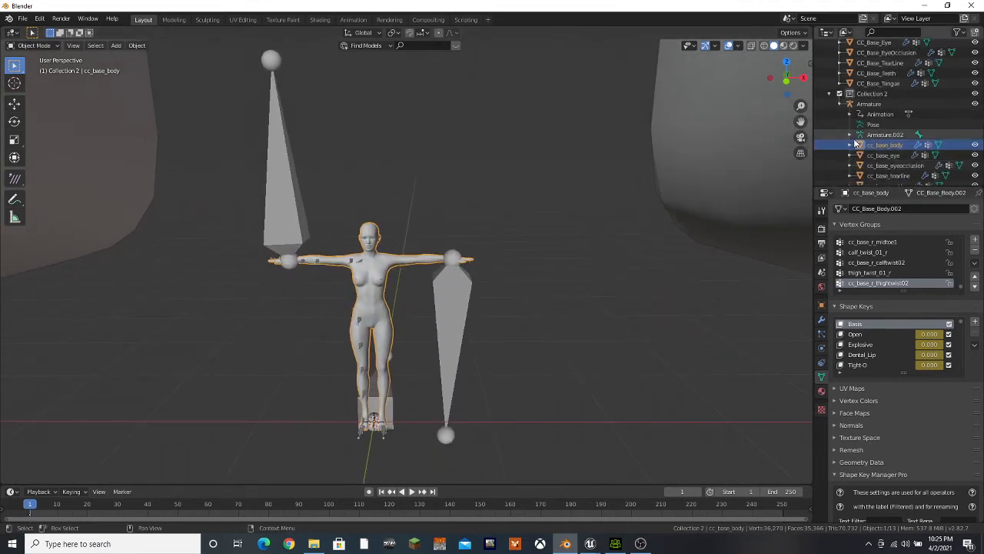
{"action": "scroll", "coordinate": [856, 144], "scroll_direction": "up", "scroll_amount": 2}
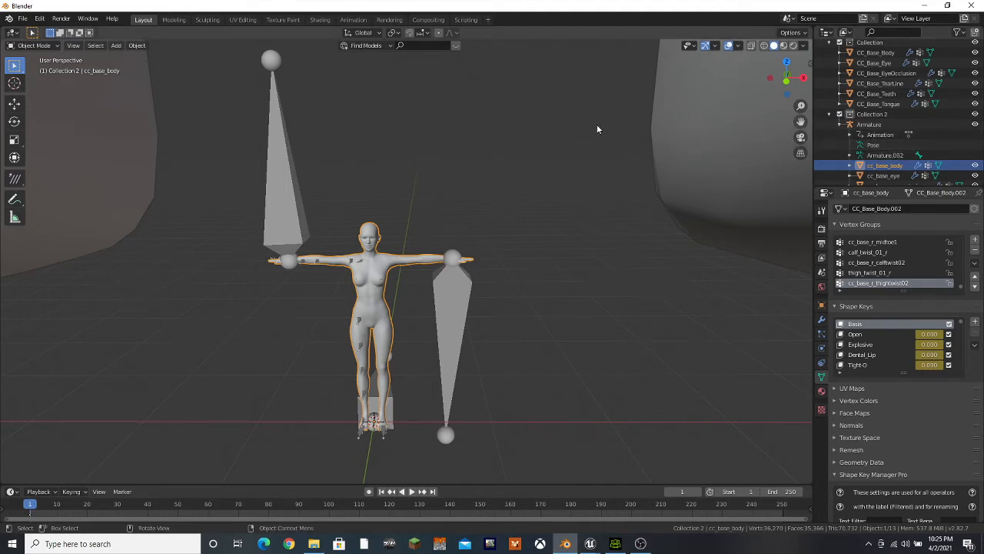
Join cc_base_body as a shape onto CC_Base_Body and name the new shape key Female
{"action": "left_click", "coordinate": [876, 52]}
{"action": "left_click", "coordinate": [975, 344]}
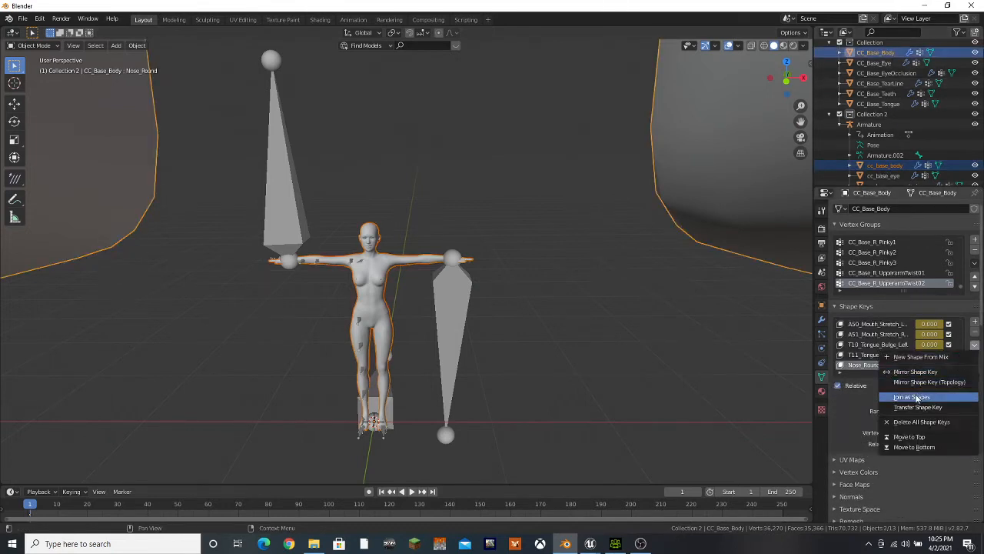
{"action": "left_click", "coordinate": [919, 395]}
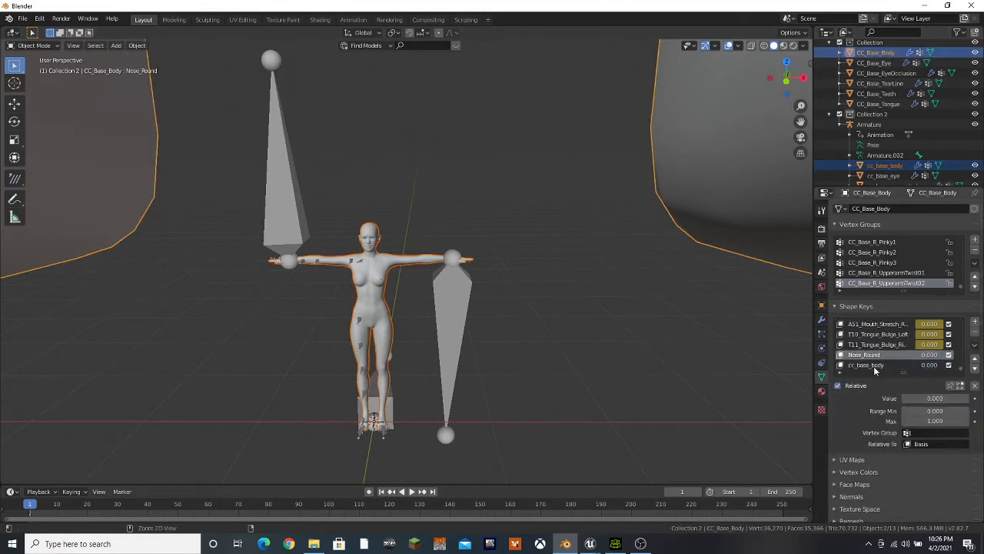
{"action": "double_click", "coordinate": [869, 366]}
{"action": "type", "text": "Female"}
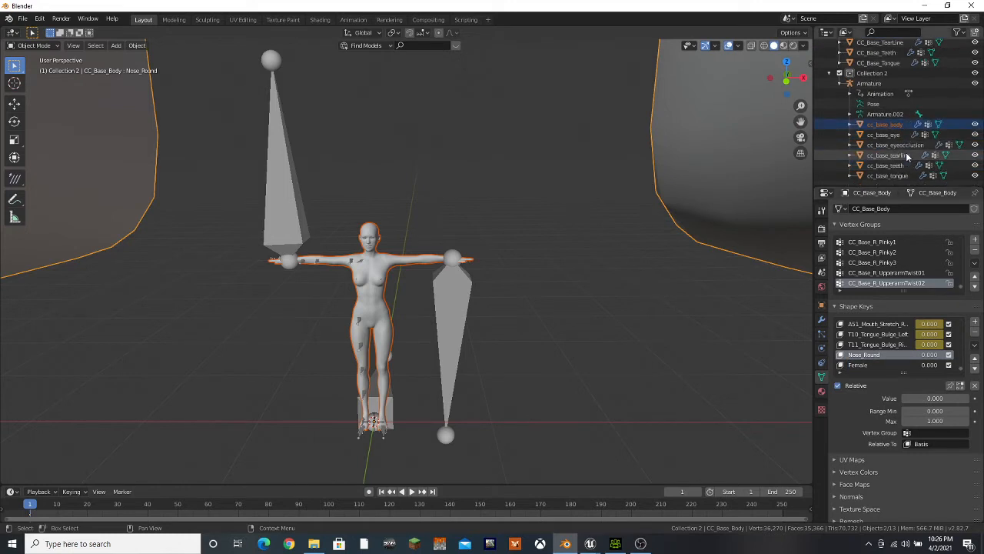
Enlarge the object list, join cc_base_eye as a shape onto CC_Base_Eye and name the new shape key Female
{"action": "scroll", "coordinate": [899, 183], "scroll_direction": "down", "scroll_amount": 2}
{"action": "left_click_drag", "start_coordinate": [888, 185], "coordinate": [890, 251]}
{"action": "left_click", "coordinate": [891, 189]}
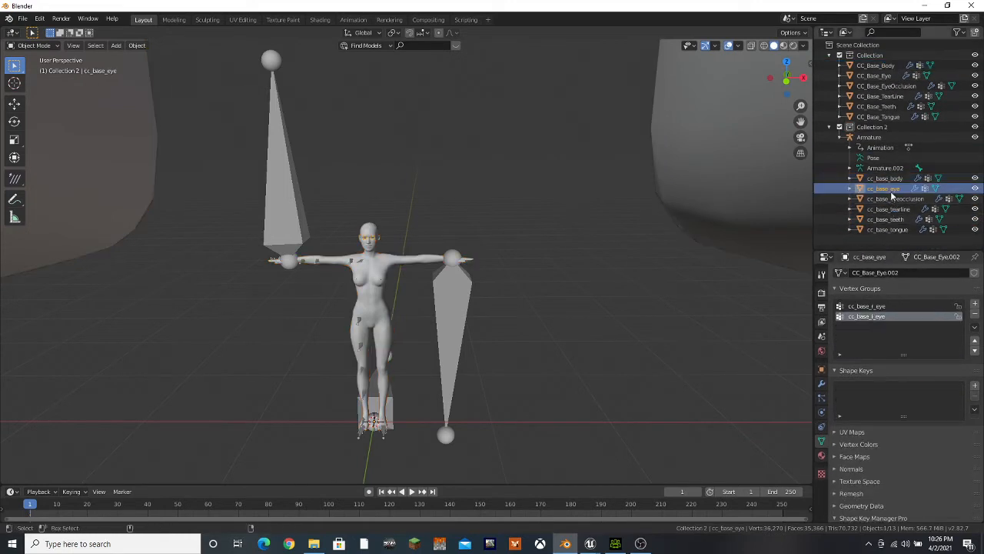
{"action": "left_click", "coordinate": [874, 76], "text": "ctrl"}
{"action": "left_click", "coordinate": [976, 413]}
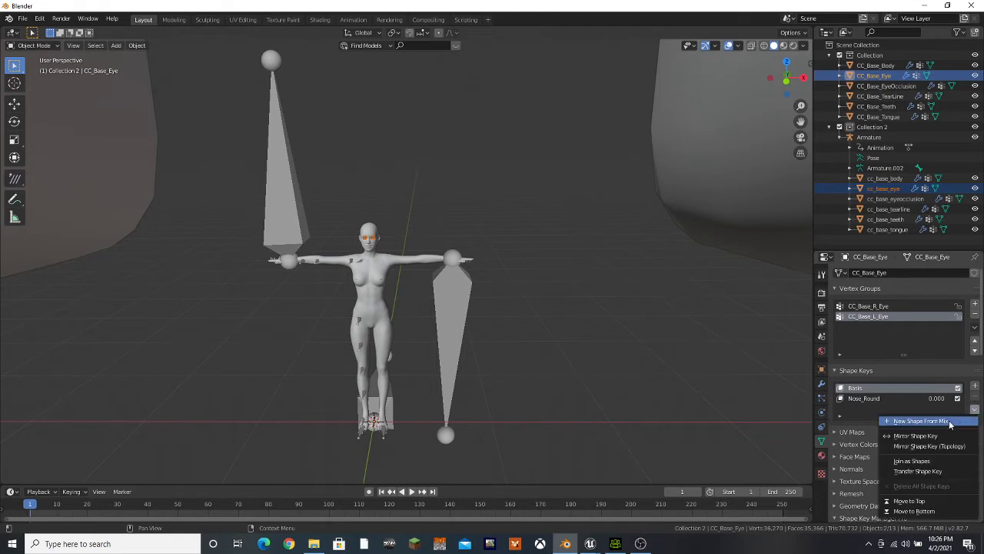
{"action": "left_click", "coordinate": [888, 459]}
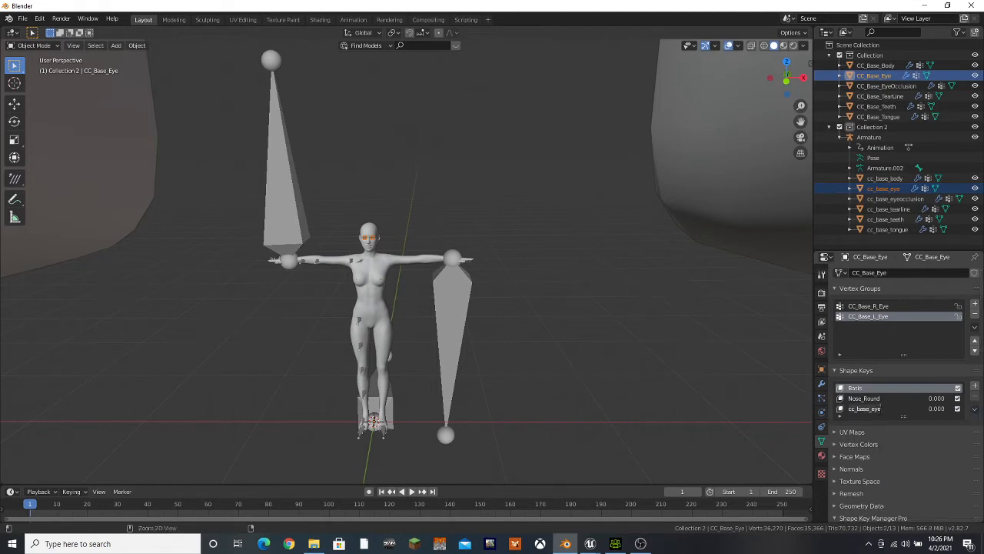
{"action": "type", "text": "Female"}
{"action": "key", "text": "Return"}
Join cc_base_eyeocclusion as a shape onto CC_Base_EyeOcclusion and name the new shape key Female
{"action": "left_click", "coordinate": [896, 198]}
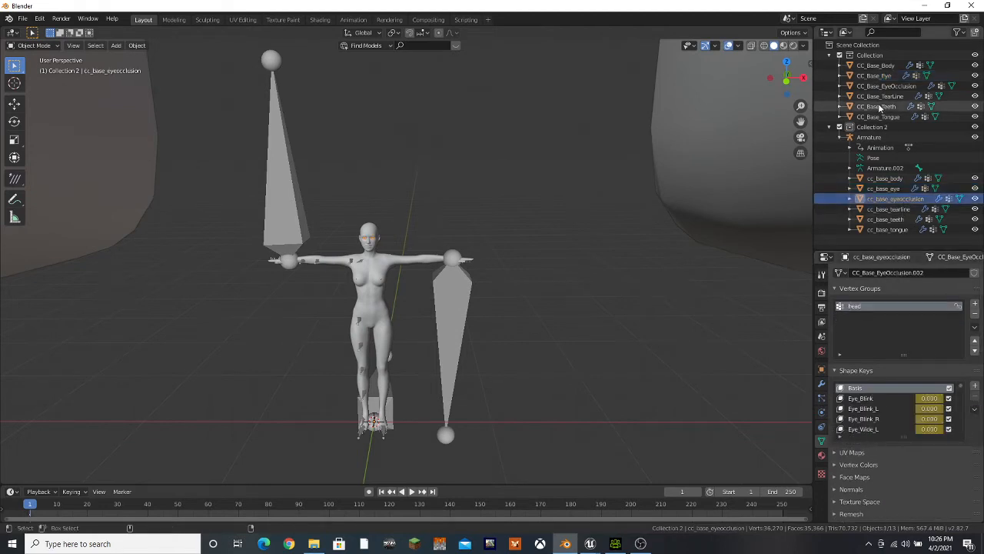
{"action": "left_click", "coordinate": [888, 87], "text": "ctrl"}
{"action": "left_click", "coordinate": [975, 409]}
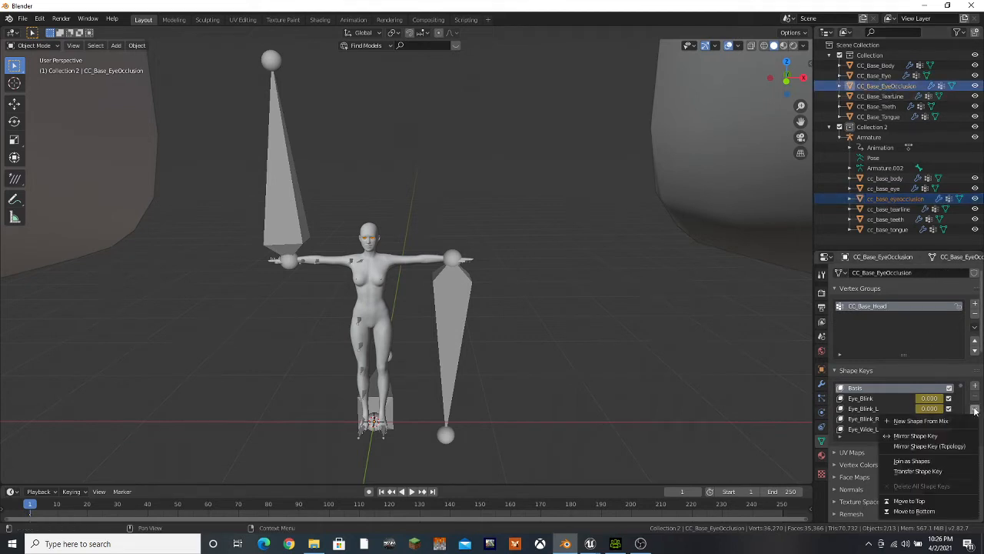
{"action": "left_click", "coordinate": [922, 460]}
{"action": "scroll", "coordinate": [899, 429], "scroll_direction": "down", "scroll_amount": 8}
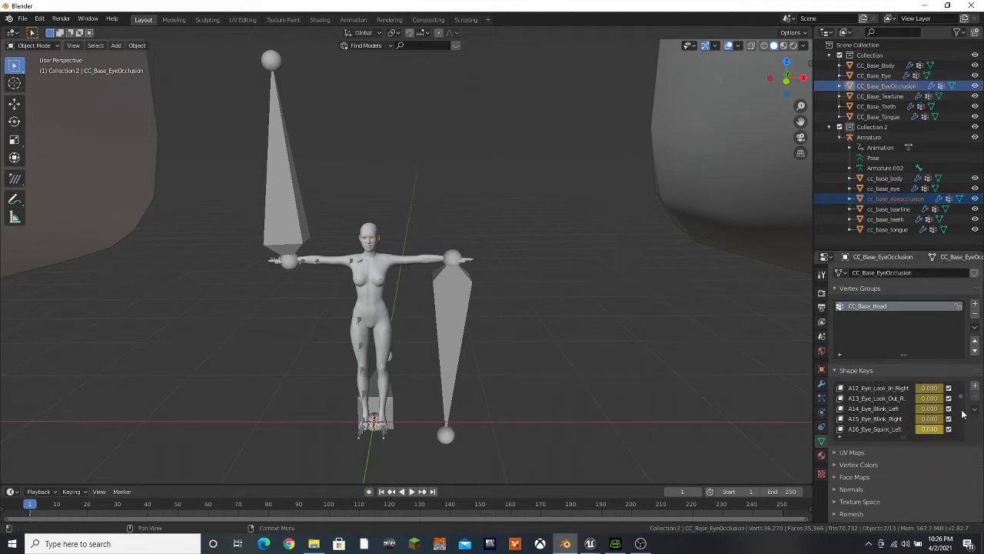
{"action": "double_click", "coordinate": [877, 429]}
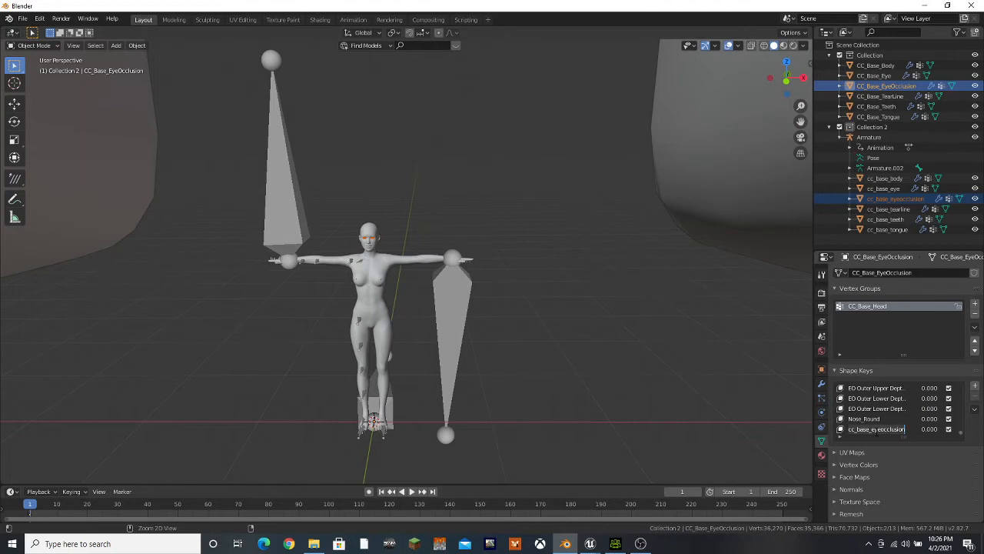
{"action": "type", "text": "Female"}
{"action": "key", "text": "Return"}
Join cc_base_tearline as a shape onto CC_Base_TearLine and name the new shape key Female
{"action": "left_click", "coordinate": [888, 208]}
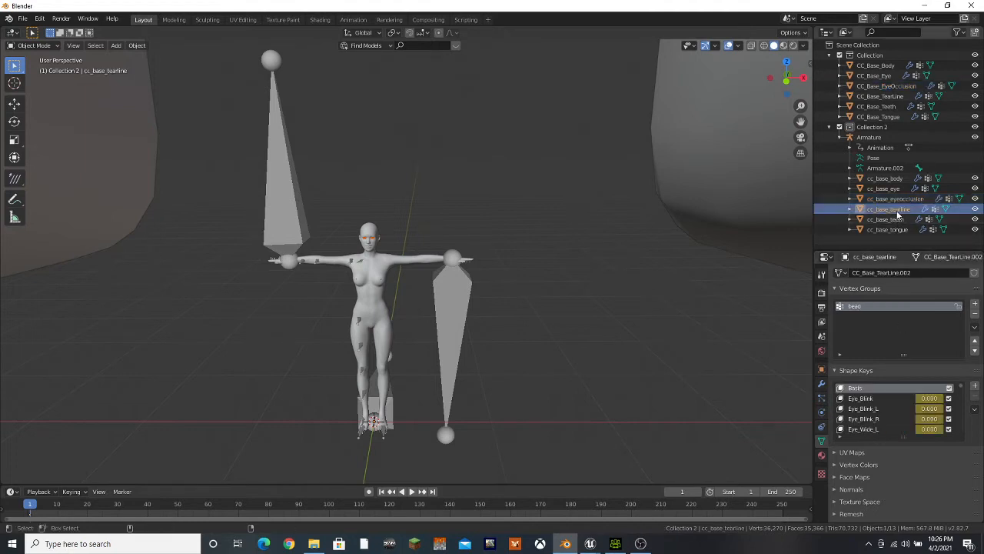
{"action": "left_click", "coordinate": [974, 409]}
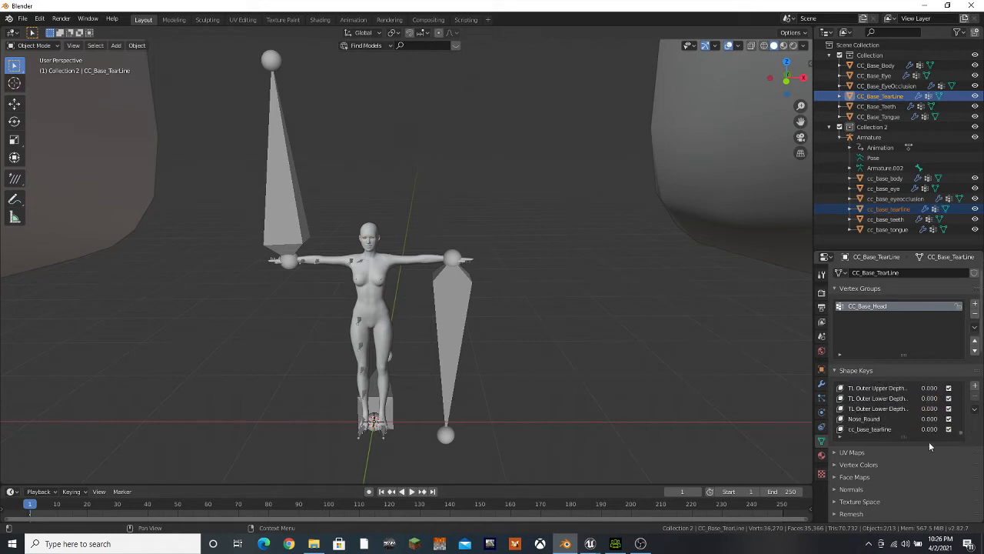
{"action": "double_click", "coordinate": [872, 429]}
{"action": "type", "text": "Female"}
{"action": "key", "text": "Return"}
Join cc_base_teeth as a shape onto CC_Base_Teeth and name the new shape key Female
{"action": "left_click", "coordinate": [886, 219]}
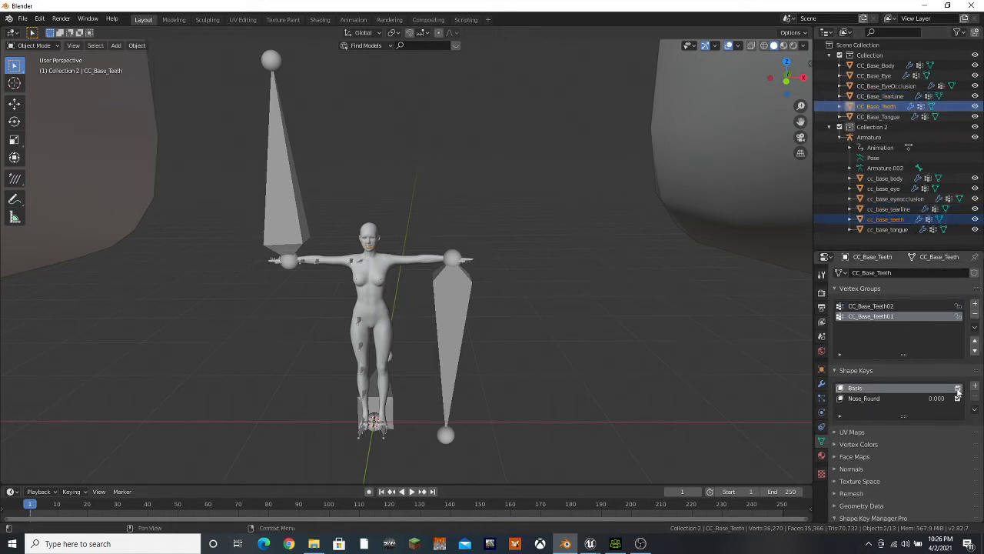
{"action": "left_click", "coordinate": [975, 409]}
{"action": "left_click", "coordinate": [923, 462]}
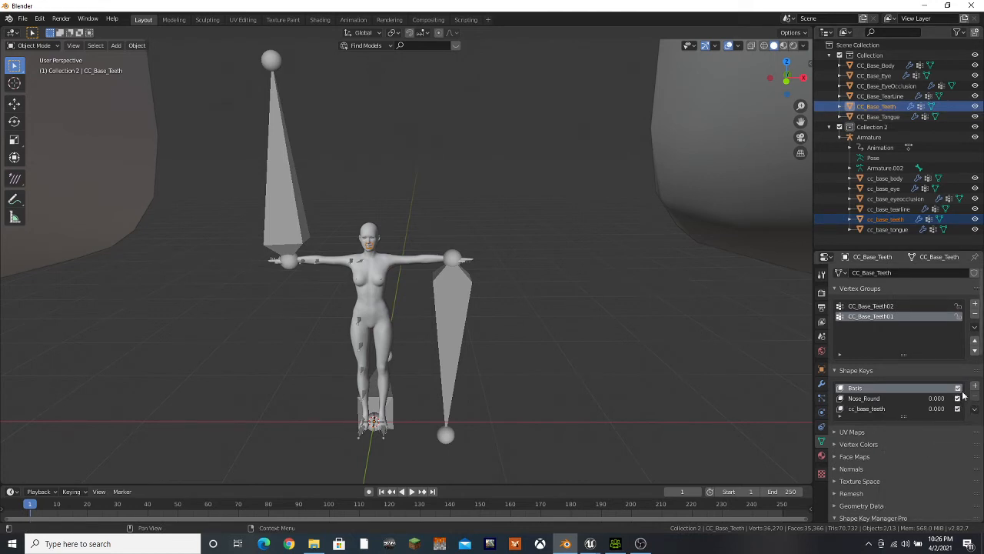
{"action": "double_click", "coordinate": [884, 408]}
{"action": "type", "text": "Female"}
{"action": "key", "text": "Return"}
Join cc_base_tongue as a shape onto CC_Base_Tongue and name the new shape key Female
{"action": "left_click", "coordinate": [888, 229]}
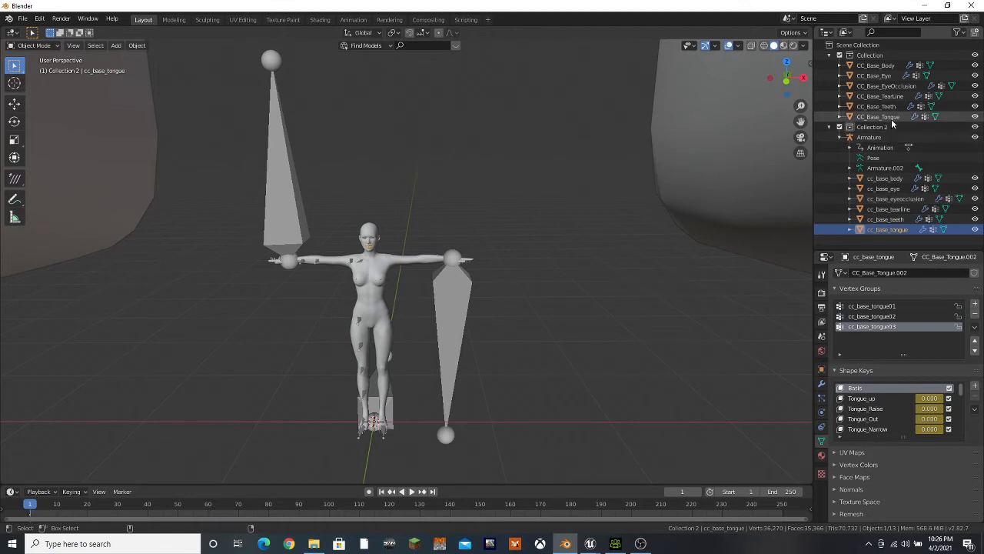
{"action": "left_click", "coordinate": [975, 408]}
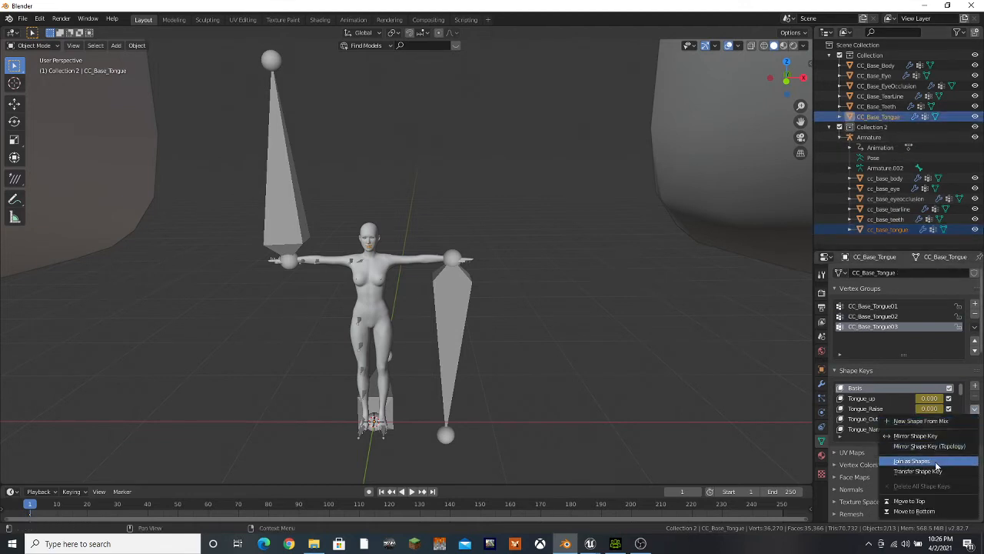
{"action": "left_click", "coordinate": [975, 404]}
{"action": "double_click", "coordinate": [869, 429]}
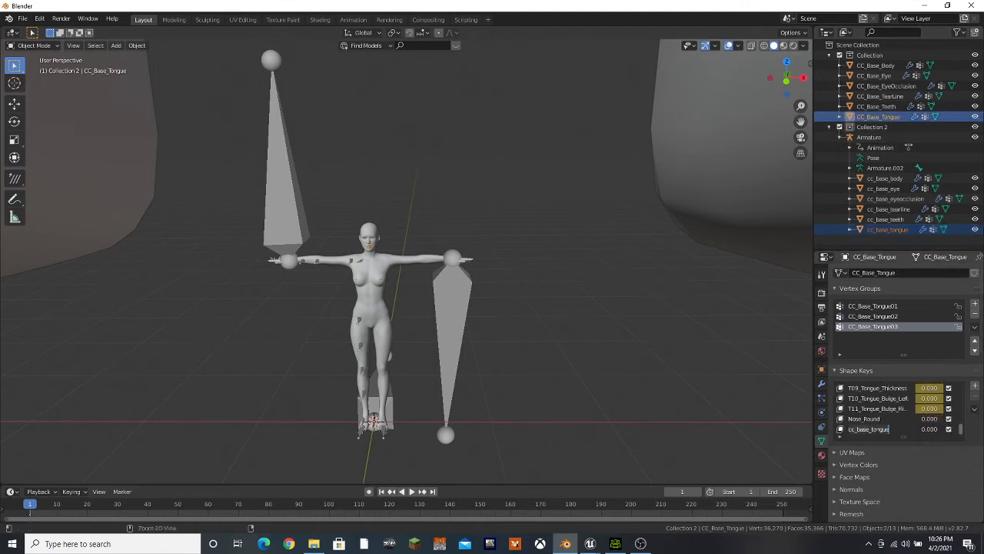
{"action": "type", "text": "Female"}
{"action": "key", "text": "Return"}
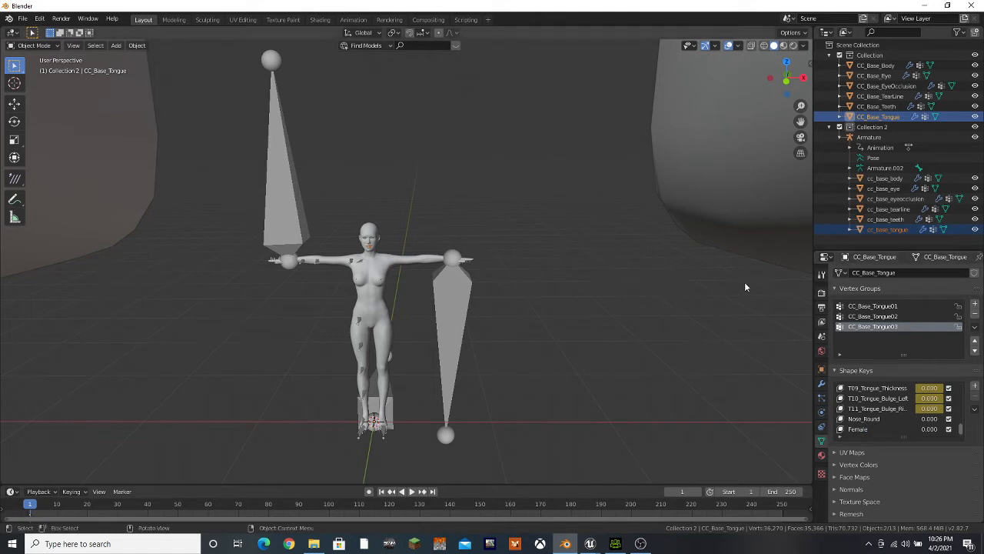
Preview the Female shape key on CC_Base_Body by setting its value to 1.000
{"action": "scroll", "coordinate": [658, 249], "scroll_direction": "down", "scroll_amount": 3}
{"action": "scroll", "coordinate": [658, 250], "scroll_direction": "down", "scroll_amount": 6}
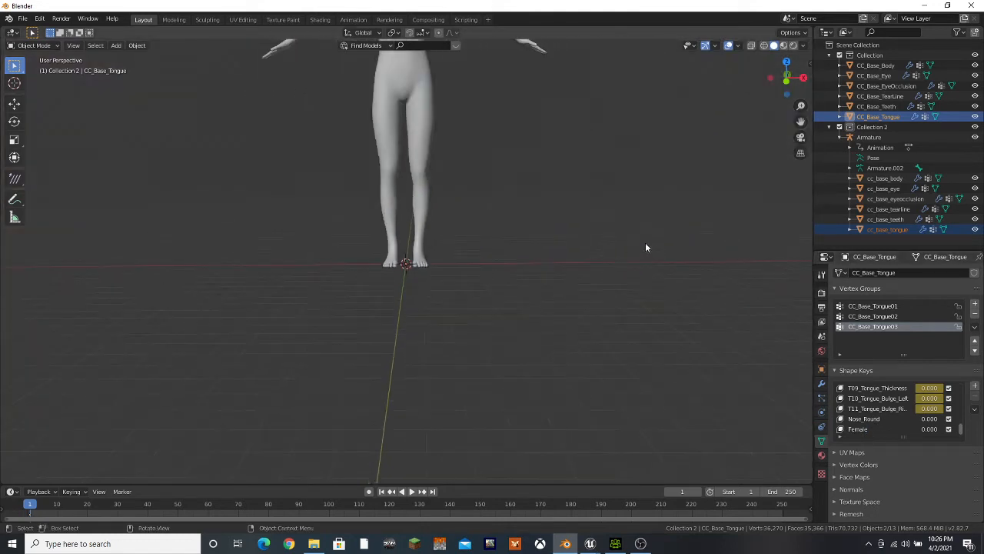
{"action": "scroll", "coordinate": [533, 230], "scroll_direction": "down", "scroll_amount": 3}
{"action": "scroll", "coordinate": [517, 396], "scroll_direction": "up", "scroll_amount": 8}
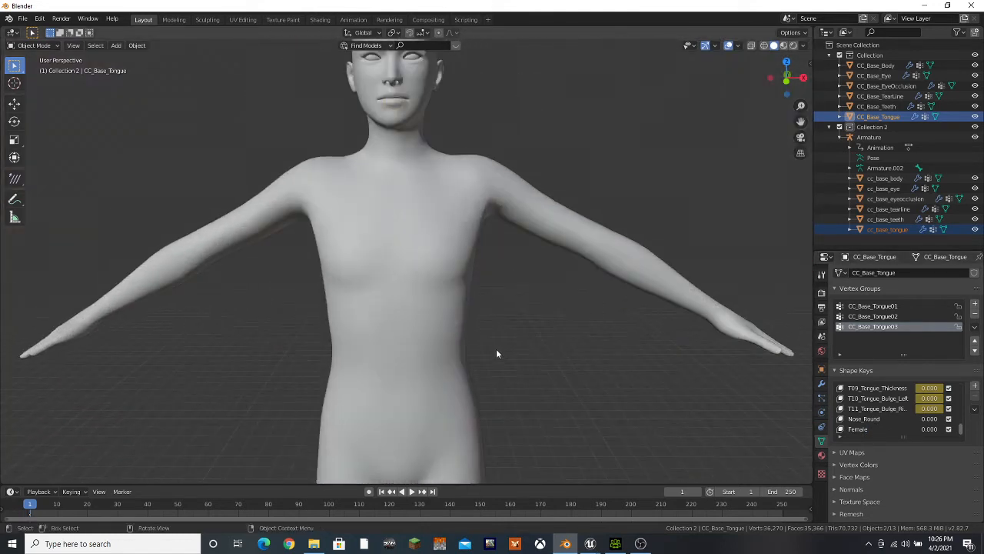
{"action": "scroll", "coordinate": [505, 288], "scroll_direction": "down", "scroll_amount": 4}
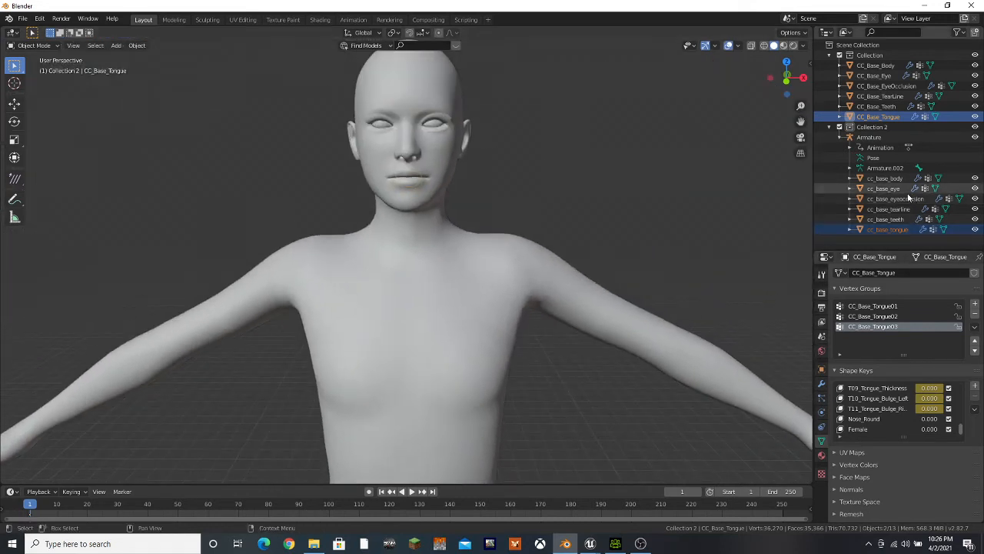
{"action": "left_click", "coordinate": [855, 429]}
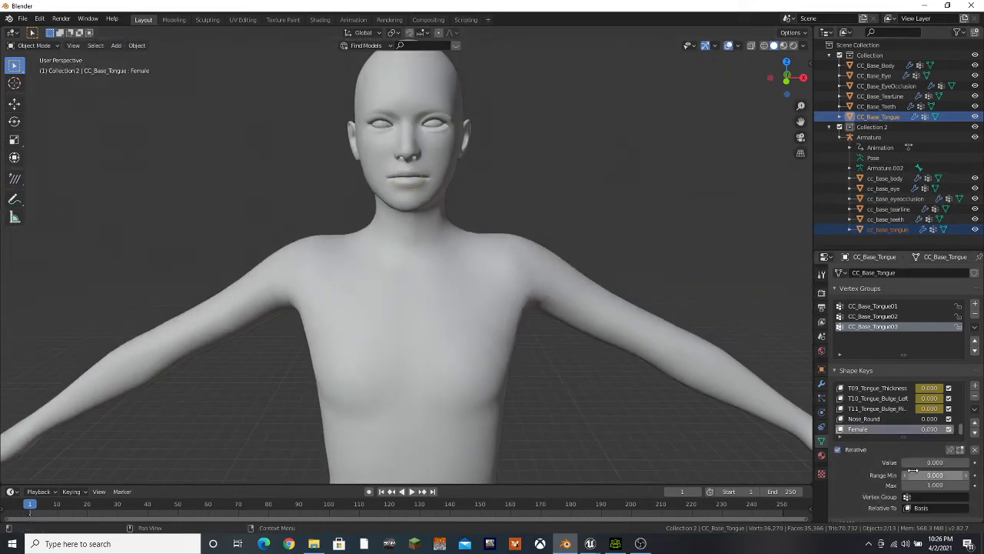
{"action": "left_click", "coordinate": [876, 65]}
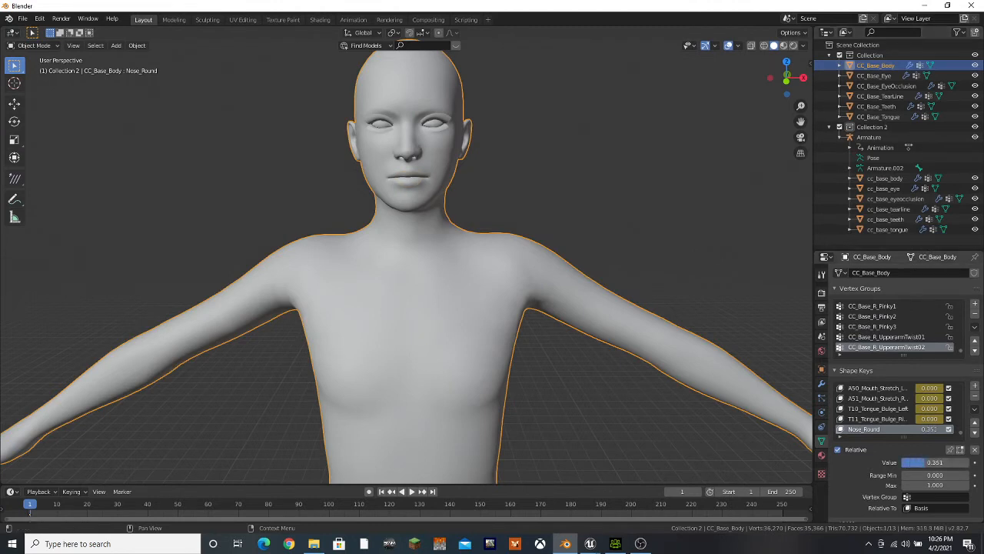
{"action": "scroll", "coordinate": [961, 431], "scroll_direction": "down", "scroll_amount": 1}
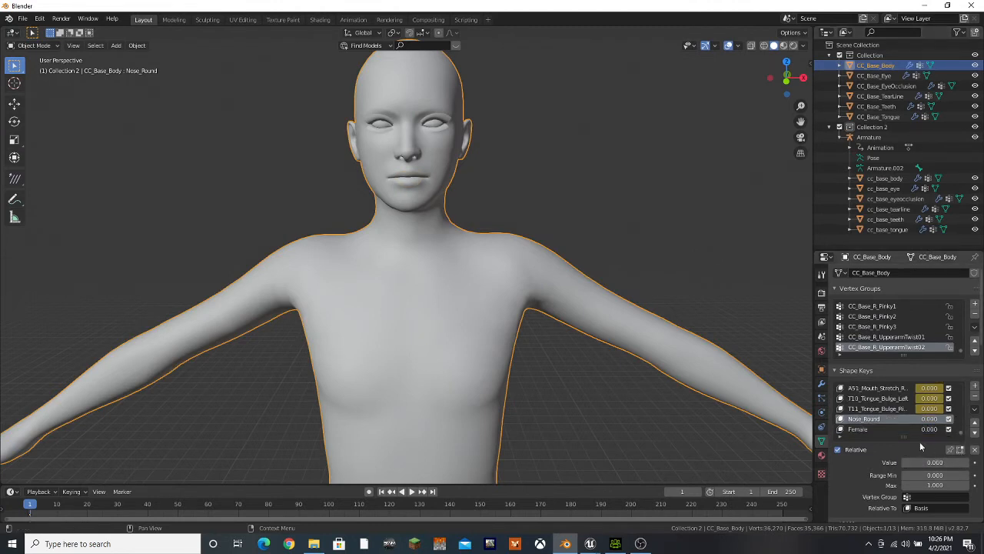
{"action": "left_click", "coordinate": [867, 429]}
{"action": "left_click_drag", "start_coordinate": [934, 462], "coordinate": [970, 462]}
{"action": "scroll", "coordinate": [518, 434], "scroll_direction": "down", "scroll_amount": 6}
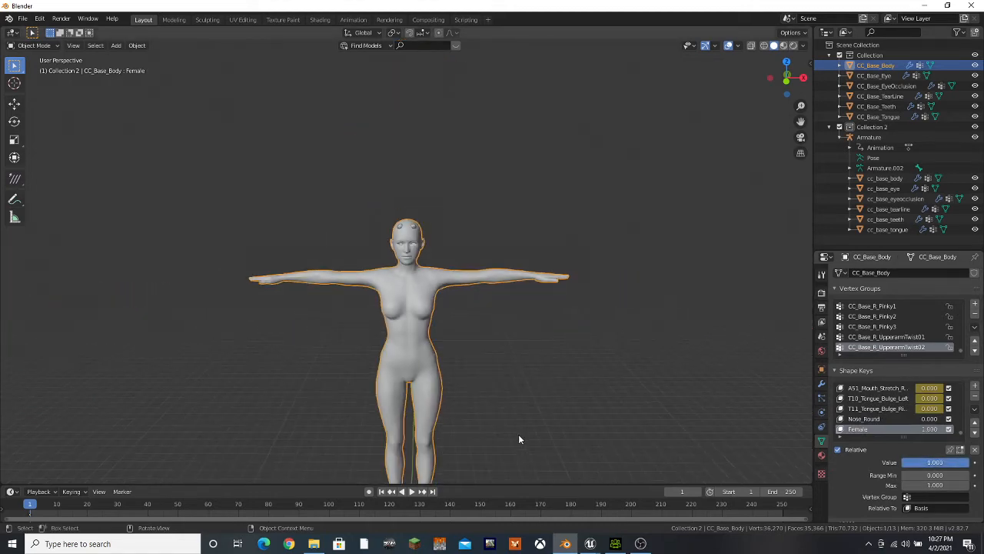
{"action": "mouse_move", "coordinate": [526, 411]}
{"action": "middle_mouse_down"}
{"action": "mouse_move", "coordinate": [432, 391]}
{"action": "mouse_move", "coordinate": [490, 382]}
{"action": "mouse_move", "coordinate": [631, 411]}
{"action": "mouse_move", "coordinate": [625, 353]}
{"action": "mouse_move", "coordinate": [527, 410]}
{"action": "middle_mouse_up"}
{"action": "scroll", "coordinate": [528, 412], "scroll_direction": "up", "scroll_amount": 3}
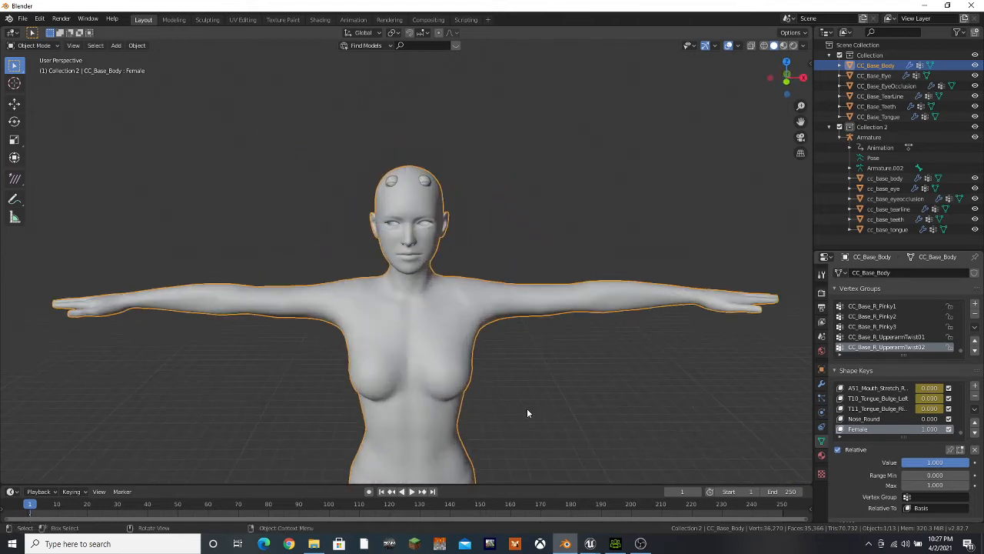
Raise the value of the Female shape key on CC_Base_Eye to preview the eye position
{"action": "left_click", "coordinate": [877, 75]}
{"action": "left_click", "coordinate": [859, 408]}
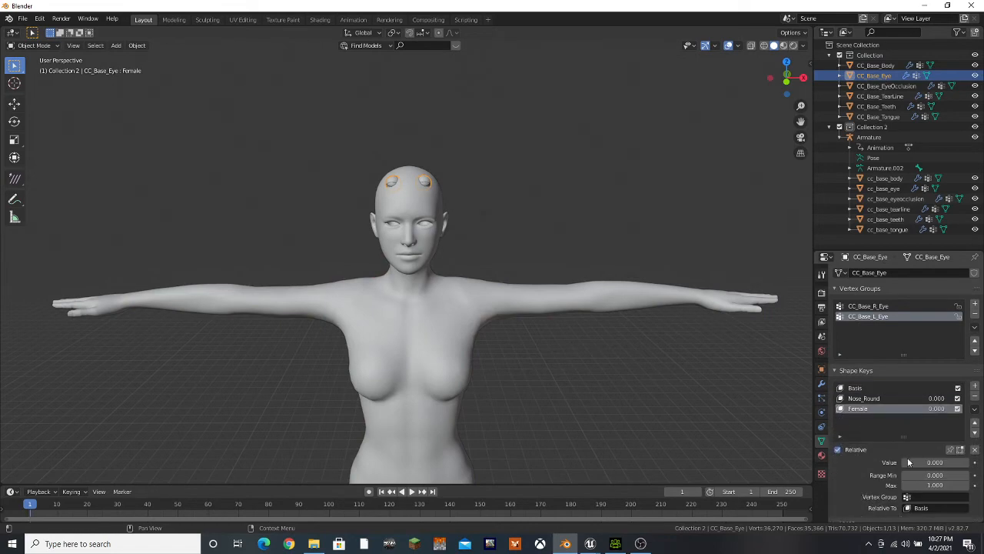
{"action": "left_click_drag", "start_coordinate": [930, 462], "coordinate": [952, 462]}
Reset the Female shape key on CC_Base_Body to 0.000
{"action": "left_click", "coordinate": [875, 65]}
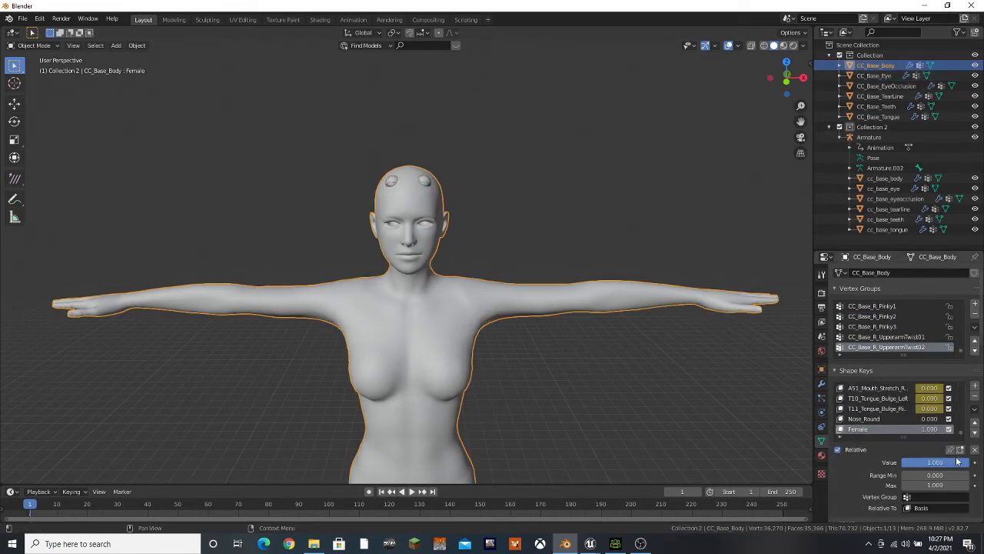
{"action": "left_click_drag", "start_coordinate": [966, 462], "coordinate": [903, 462]}
{"action": "scroll", "coordinate": [562, 368], "scroll_direction": "down", "scroll_amount": 5}
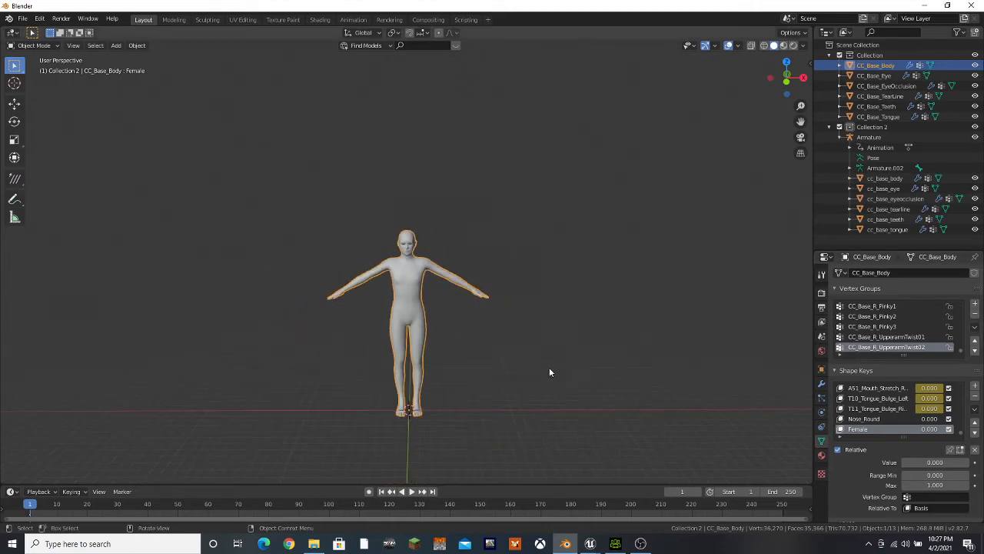
Delete the six lowercase cc_base meshes from body to tongue under Armature, keeping the armature itself
{"action": "scroll", "coordinate": [548, 371], "scroll_direction": "up", "scroll_amount": 1}
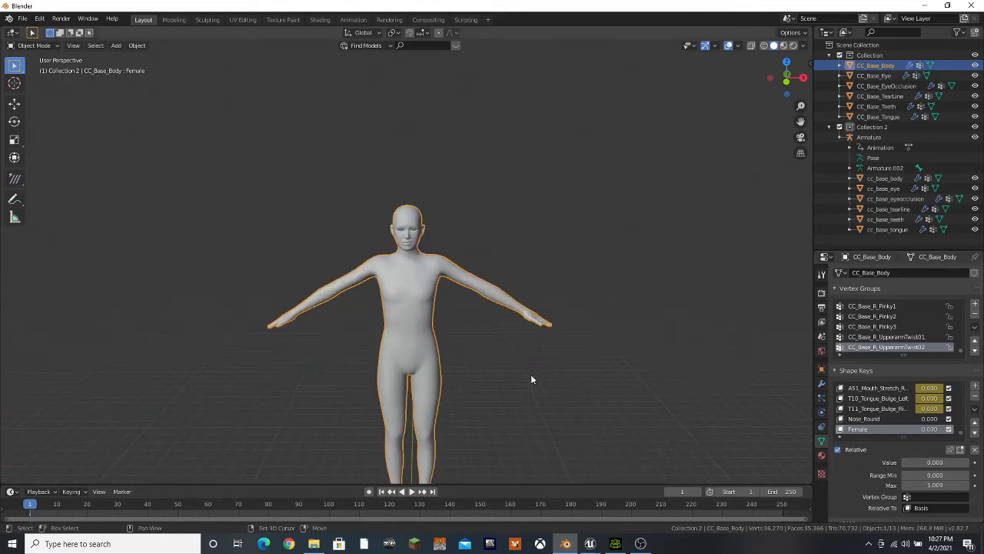
{"action": "middle_click_drag", "start_coordinate": [531, 379], "coordinate": [532, 330], "text": "shift"}
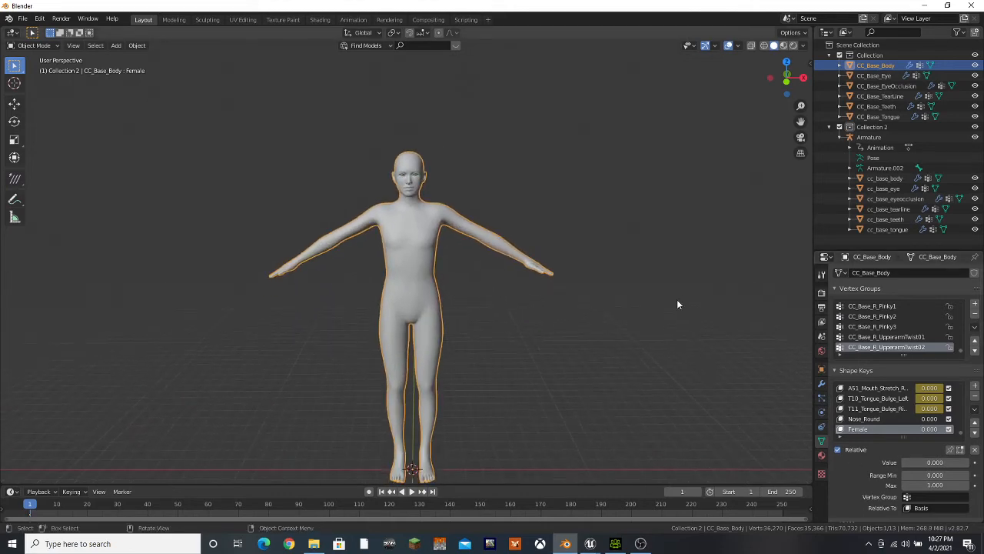
{"action": "left_click", "coordinate": [870, 137]}
{"action": "left_click", "coordinate": [882, 229], "text": "shift"}
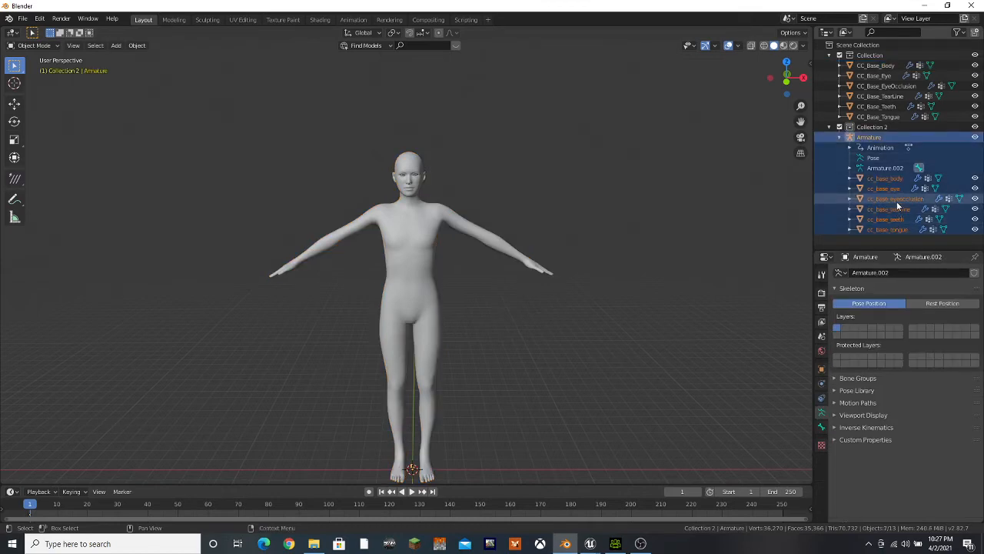
{"action": "right_click", "coordinate": [896, 201]}
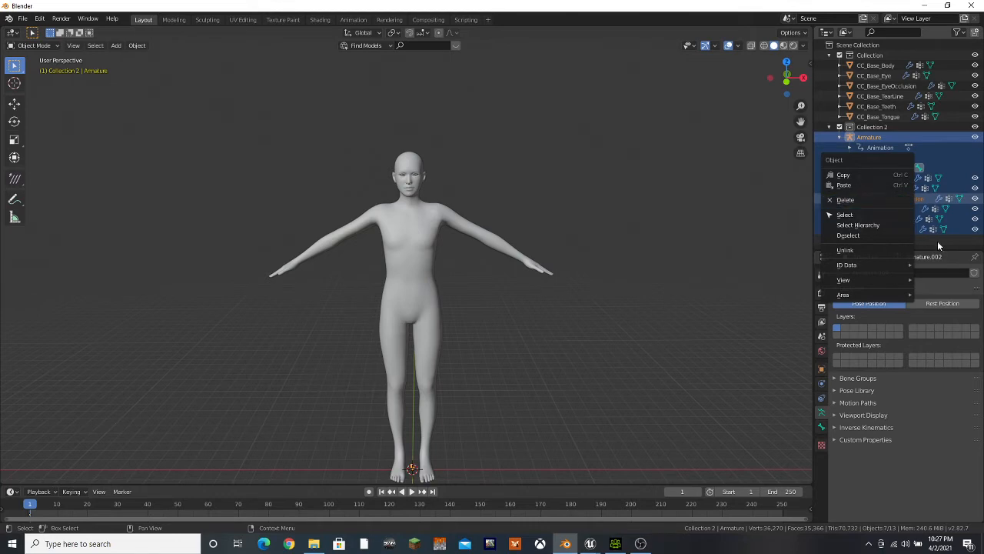
{"action": "left_click", "coordinate": [896, 179]}
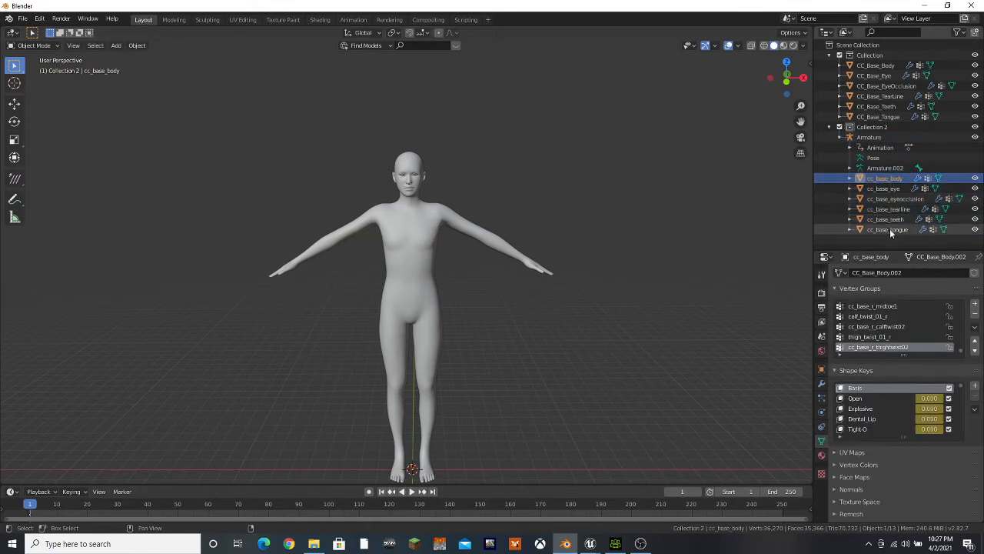
{"action": "left_click", "coordinate": [889, 230], "text": "shift"}
{"action": "right_click", "coordinate": [901, 212]}
{"action": "left_click", "coordinate": [899, 211]}
{"action": "left_click", "coordinate": [871, 138]}
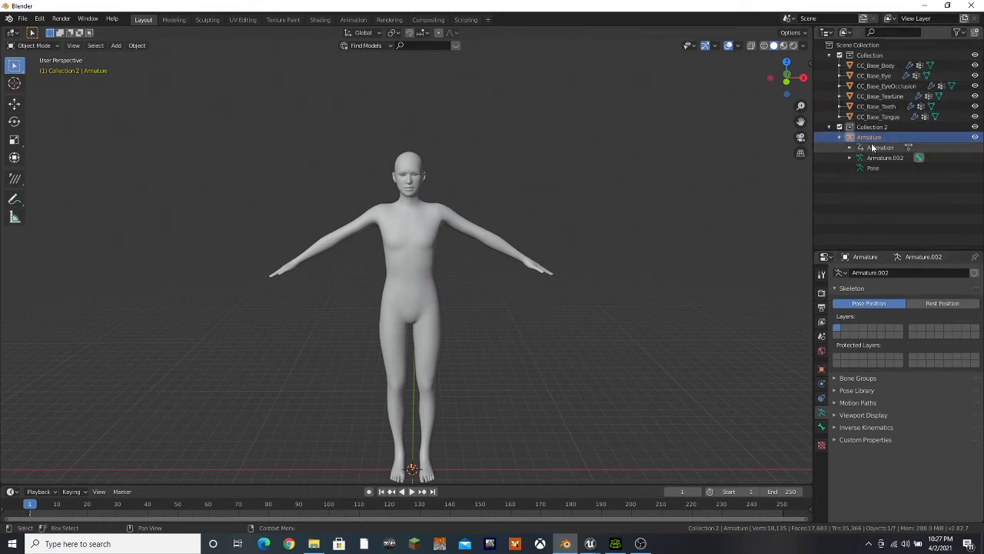
Set Armature as the parent object of CC_Base_Body
{"action": "left_click", "coordinate": [876, 67]}
{"action": "left_click", "coordinate": [822, 369]}
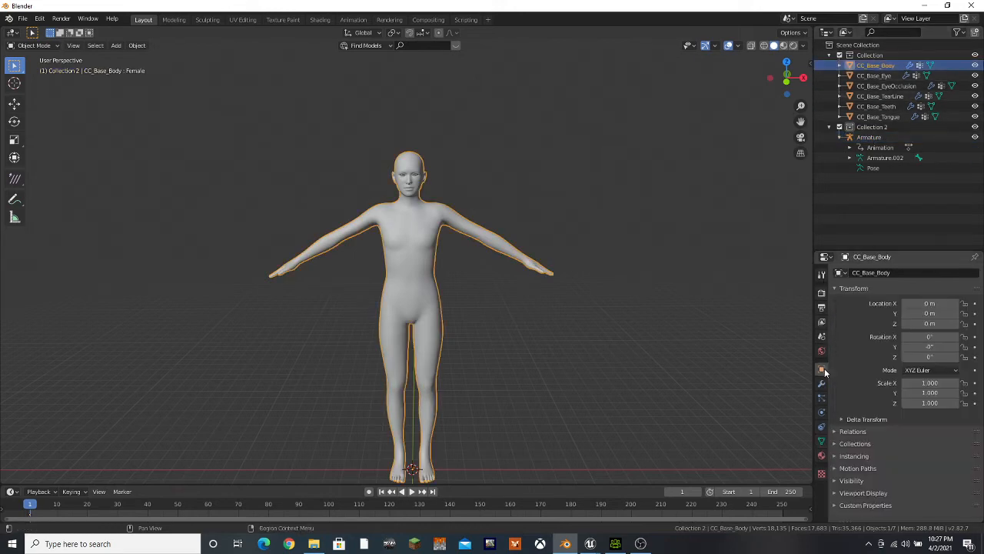
{"action": "left_click", "coordinate": [835, 430]}
{"action": "left_click", "coordinate": [835, 288]}
{"action": "left_click", "coordinate": [932, 316]}
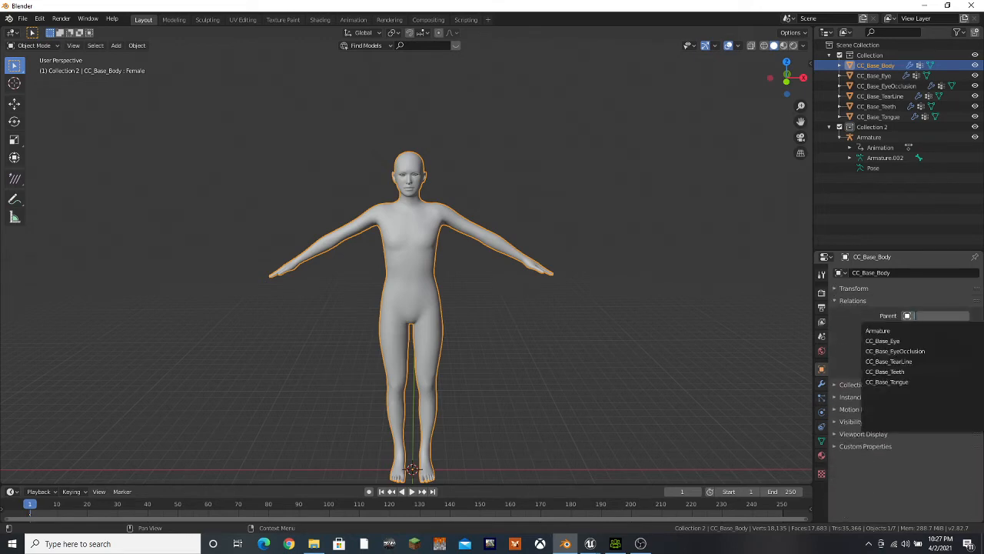
{"action": "left_click", "coordinate": [907, 333]}
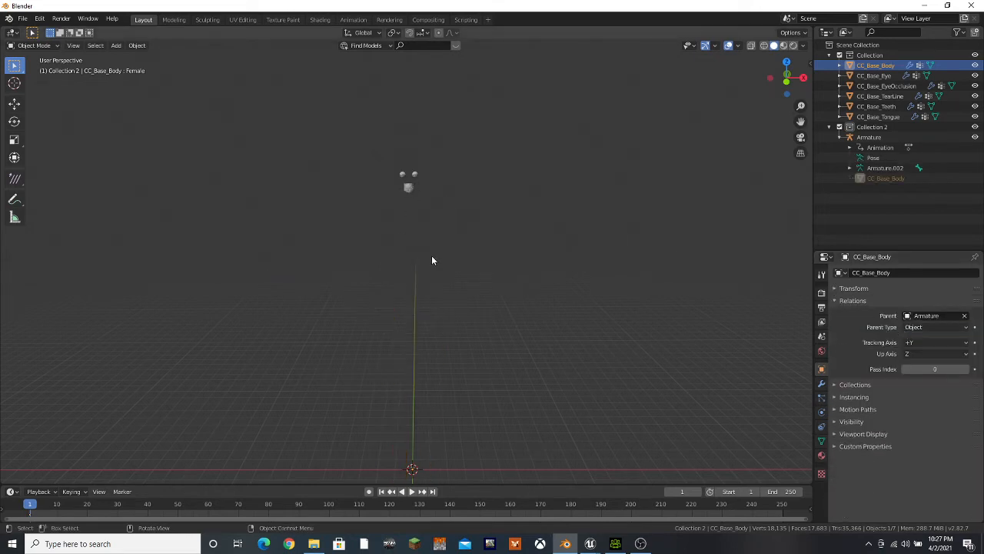
{"action": "middle_click_drag", "start_coordinate": [513, 450], "coordinate": [580, 483]}
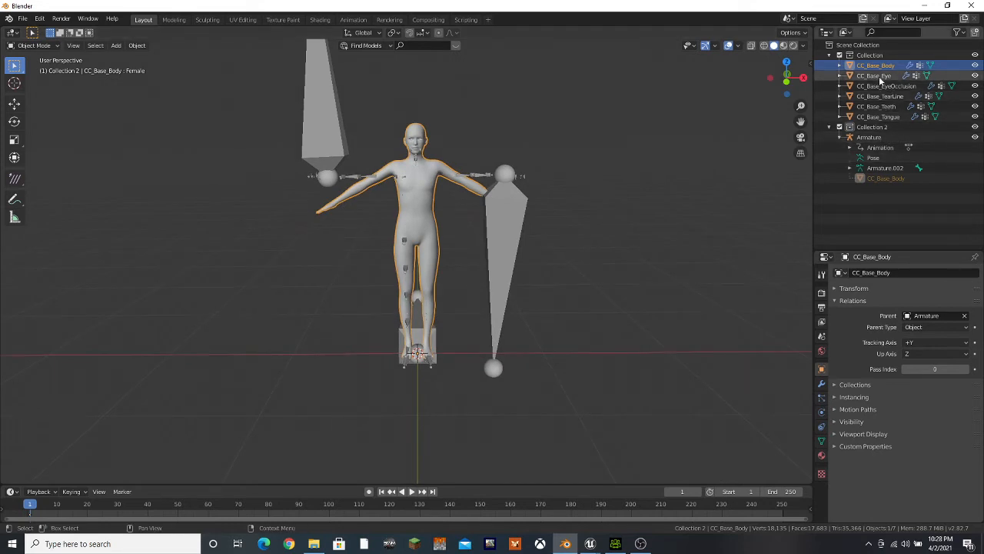
Preview the Female shape key on CC_Base_Body at 1.000 against the armature and return it to 0.000
{"action": "left_click", "coordinate": [821, 440]}
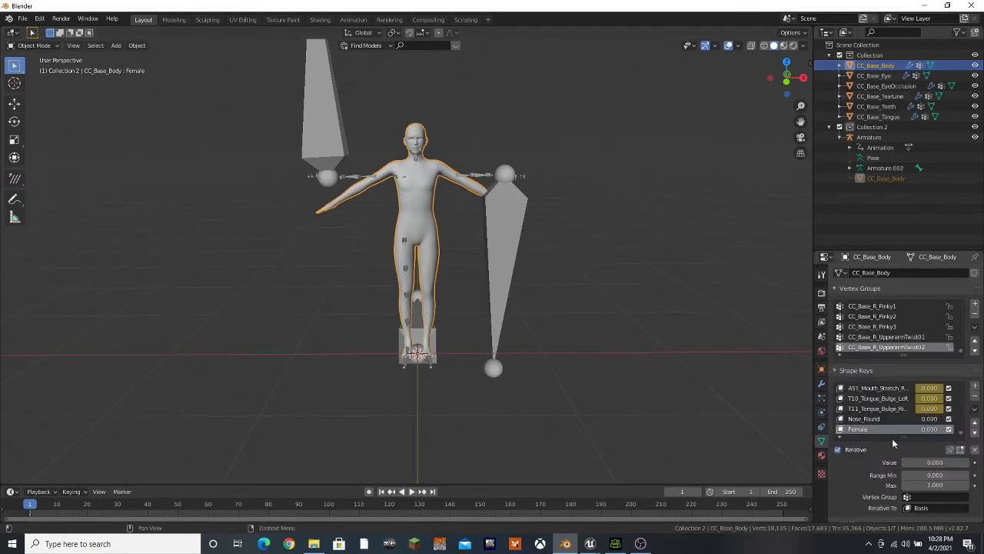
{"action": "left_click_drag", "start_coordinate": [918, 466], "coordinate": [969, 462]}
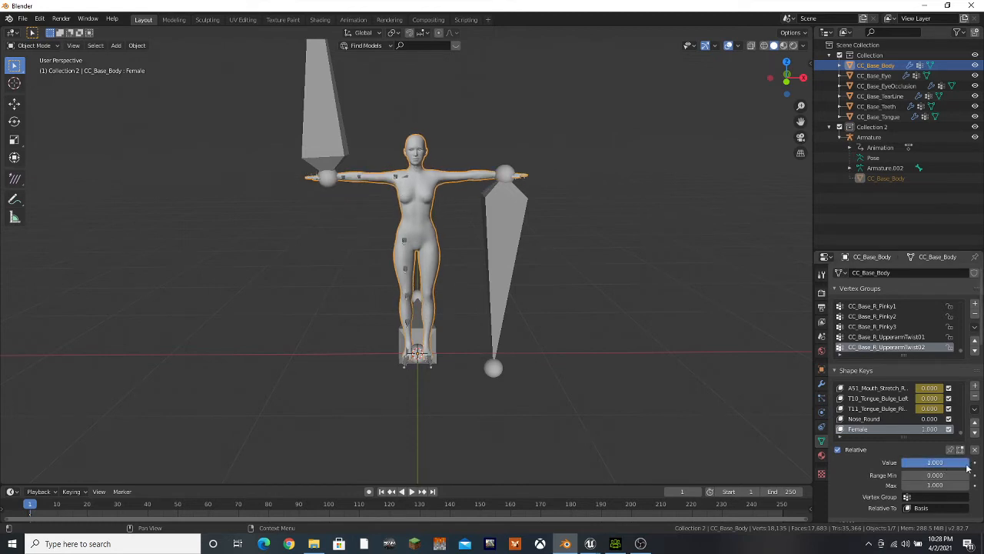
{"action": "left_click_drag", "start_coordinate": [969, 464], "coordinate": [901, 465]}
Set Armature as the parent object of CC_Base_Eye and CC_Base_EyeOcclusion
{"action": "left_click", "coordinate": [874, 76]}
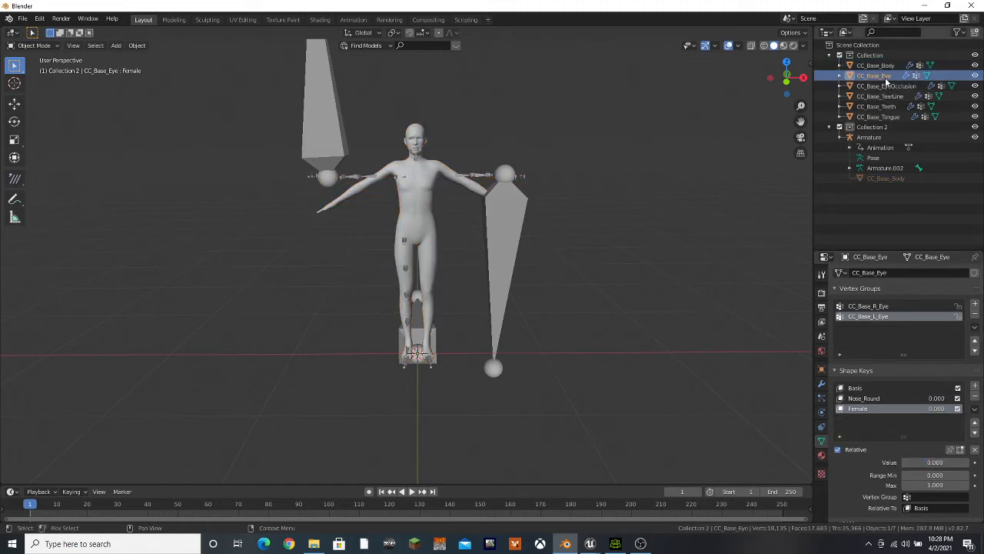
{"action": "left_click", "coordinate": [821, 369]}
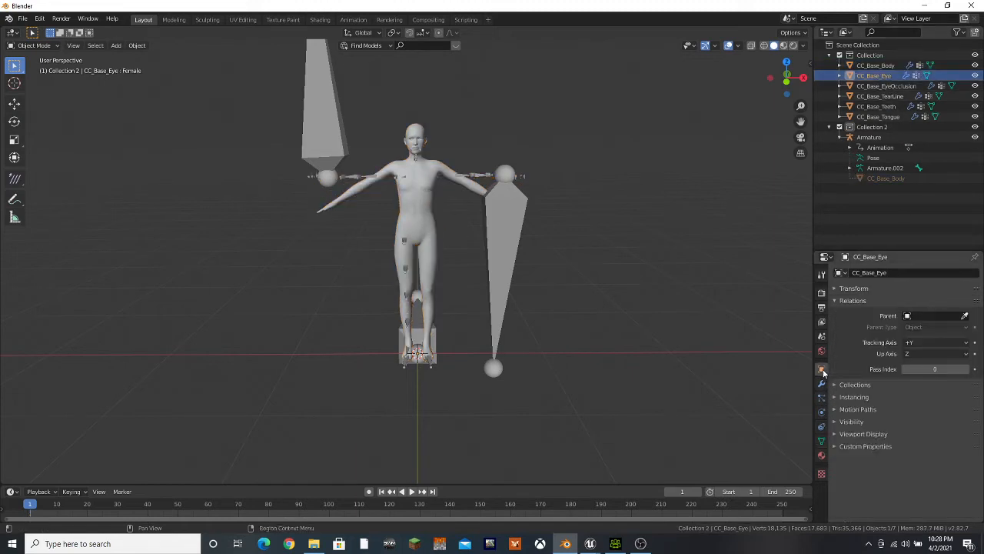
{"action": "left_click", "coordinate": [921, 315]}
{"action": "left_click", "coordinate": [913, 330]}
{"action": "left_click", "coordinate": [893, 86]}
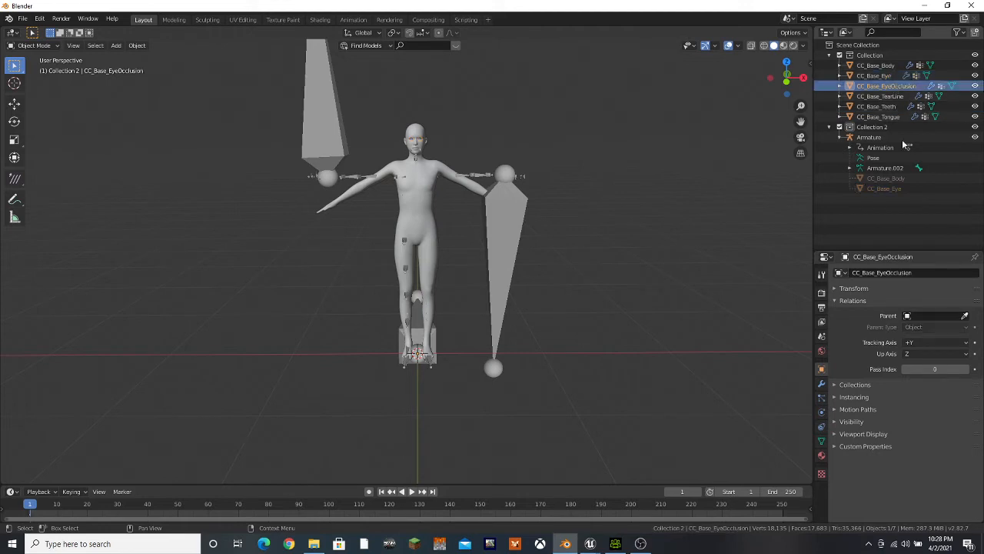
{"action": "left_click", "coordinate": [923, 315]}
{"action": "left_click", "coordinate": [914, 331]}
Set Armature as the parent object of CC_Base_TearLine, CC_Base_Teeth and CC_Base_Tongue
{"action": "left_click", "coordinate": [881, 96]}
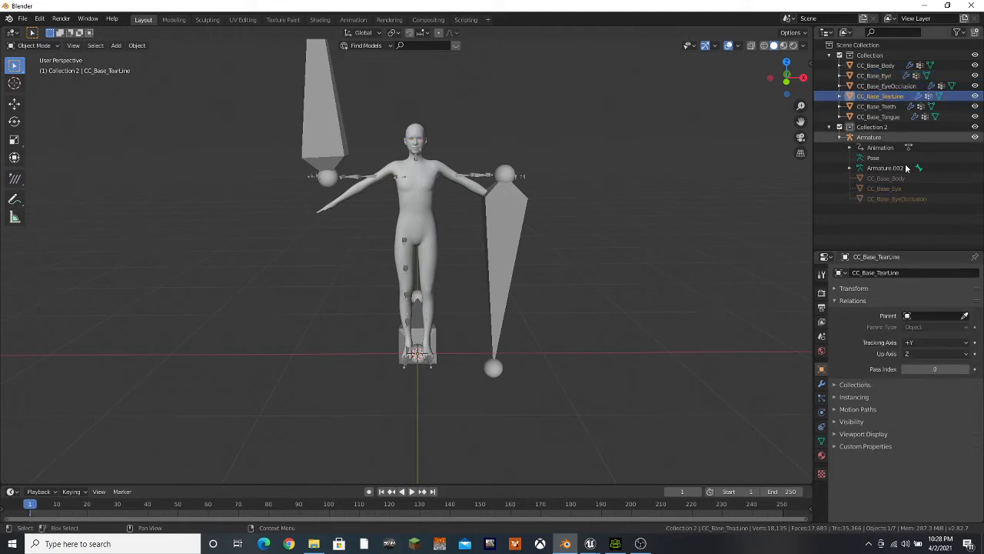
{"action": "left_click", "coordinate": [922, 315]}
{"action": "left_click", "coordinate": [914, 331]}
{"action": "left_click", "coordinate": [877, 106]}
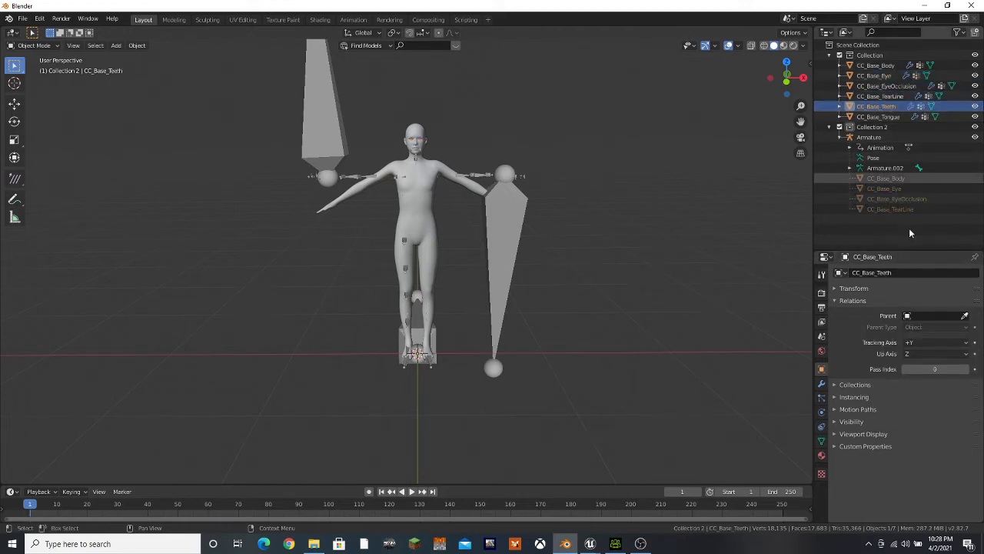
{"action": "left_click", "coordinate": [921, 315]}
{"action": "left_click", "coordinate": [913, 331]}
{"action": "left_click", "coordinate": [881, 116]}
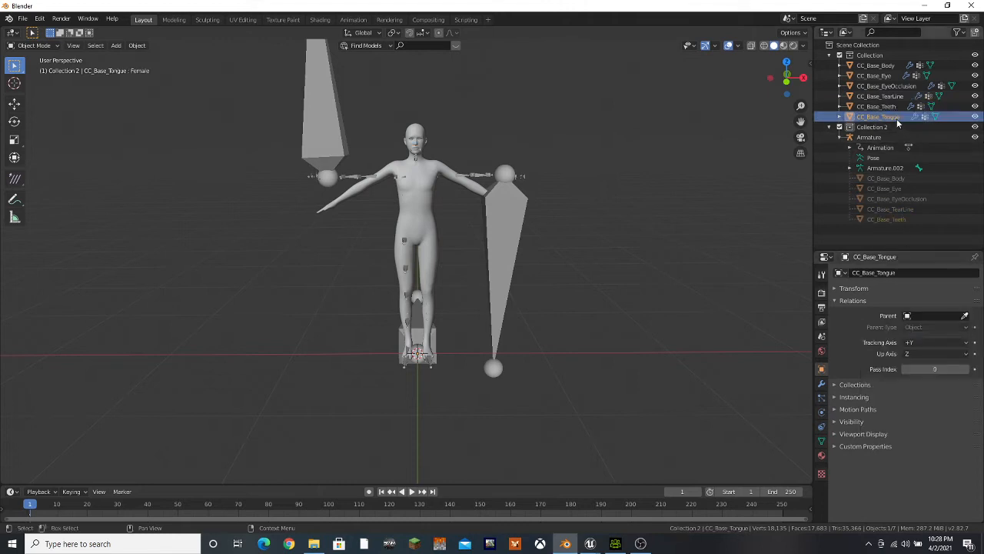
{"action": "left_click", "coordinate": [922, 316]}
{"action": "left_click", "coordinate": [913, 331]}
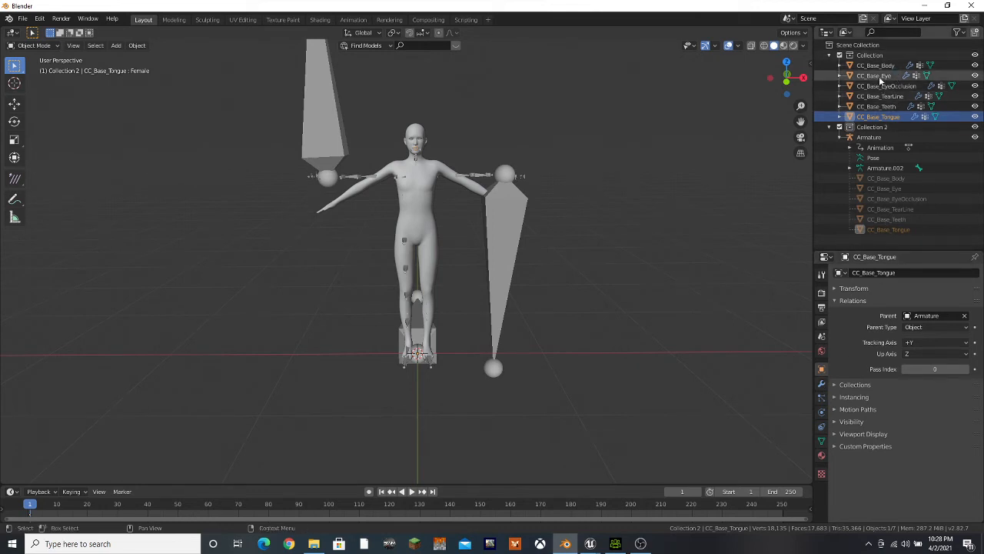
Assign Armature as the object of the Armature modifiers on CC_Base_Tongue and CC_Base_Teeth
{"action": "left_click", "coordinate": [821, 383]}
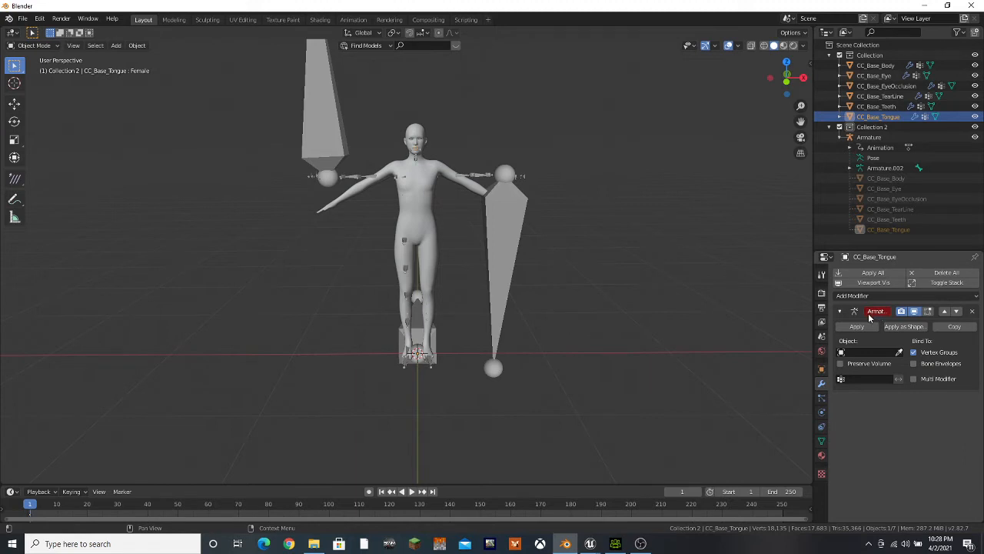
{"action": "left_click", "coordinate": [854, 353]}
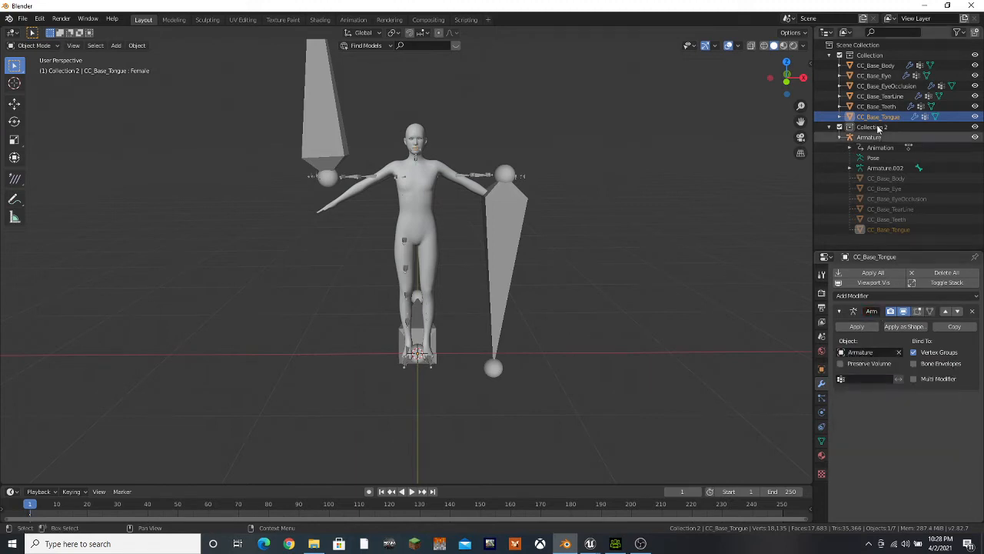
{"action": "left_click", "coordinate": [876, 106]}
{"action": "left_click", "coordinate": [869, 352]}
{"action": "left_click", "coordinate": [869, 369]}
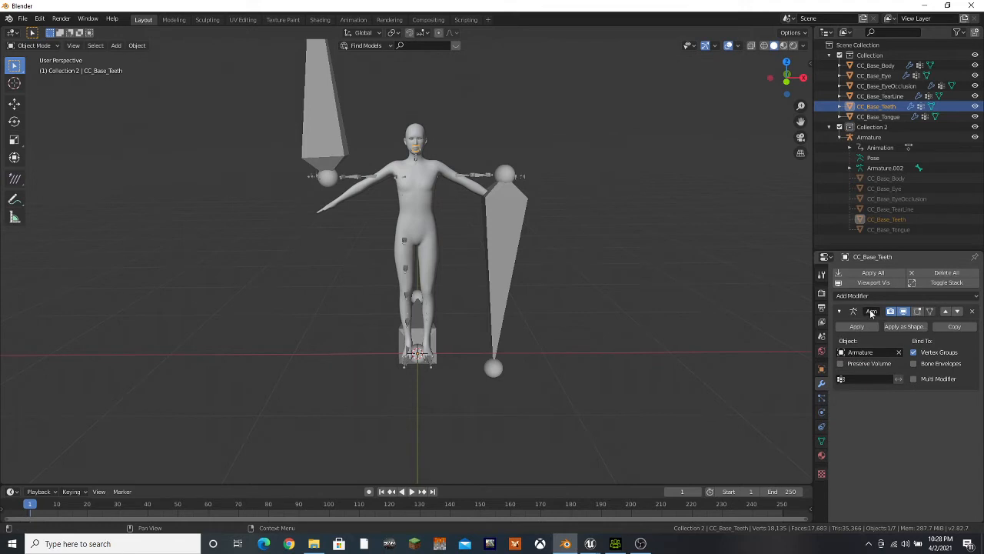
Assign Armature as the object of the Armature modifiers on CC_Base_TearLine and CC_Base_EyeOcclusion
{"action": "left_click", "coordinate": [880, 96]}
{"action": "left_click", "coordinate": [874, 354]}
{"action": "left_click", "coordinate": [860, 369]}
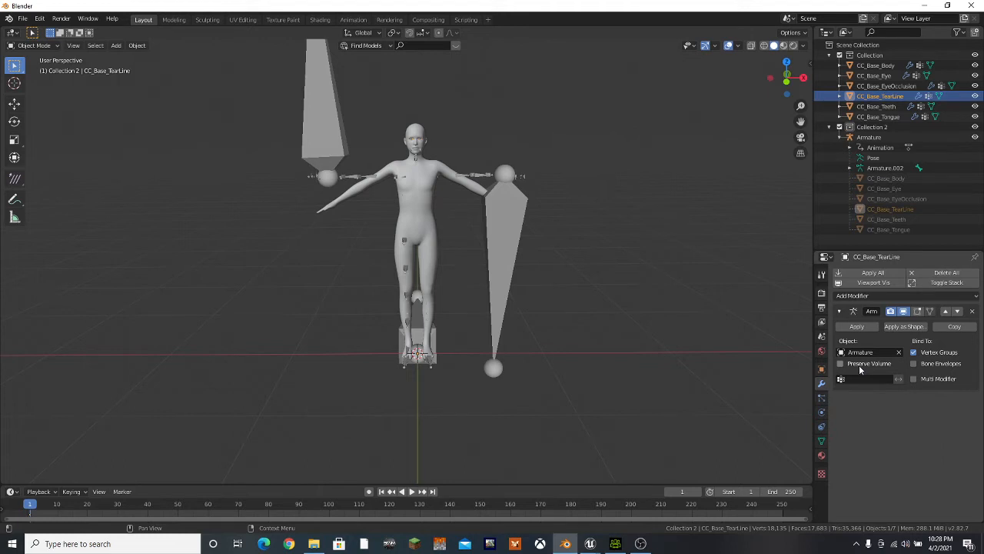
{"action": "left_click", "coordinate": [885, 85]}
{"action": "left_click", "coordinate": [873, 352]}
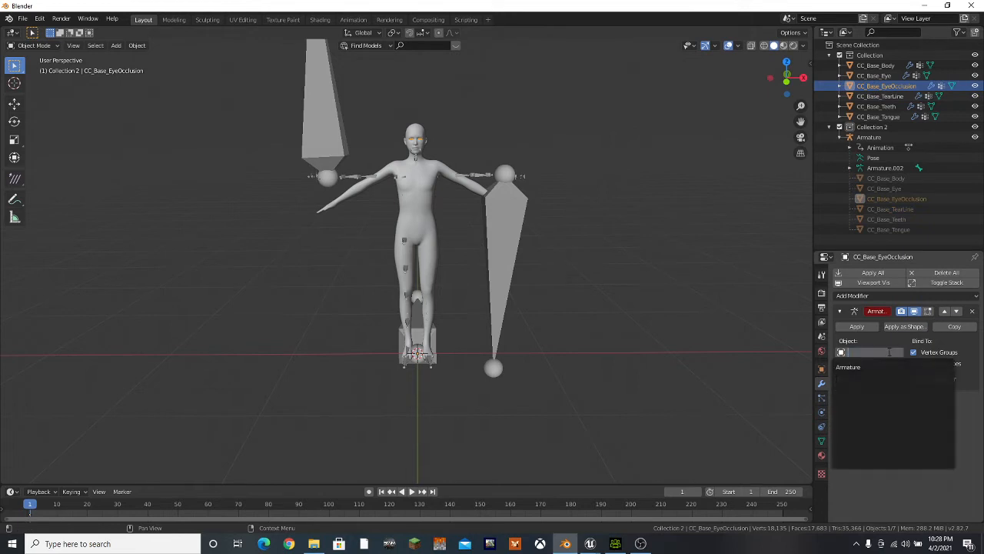
{"action": "left_click", "coordinate": [860, 369]}
Assign Armature as the object of the Armature modifiers on CC_Base_Eye and CC_Base_Body
{"action": "left_click", "coordinate": [877, 76]}
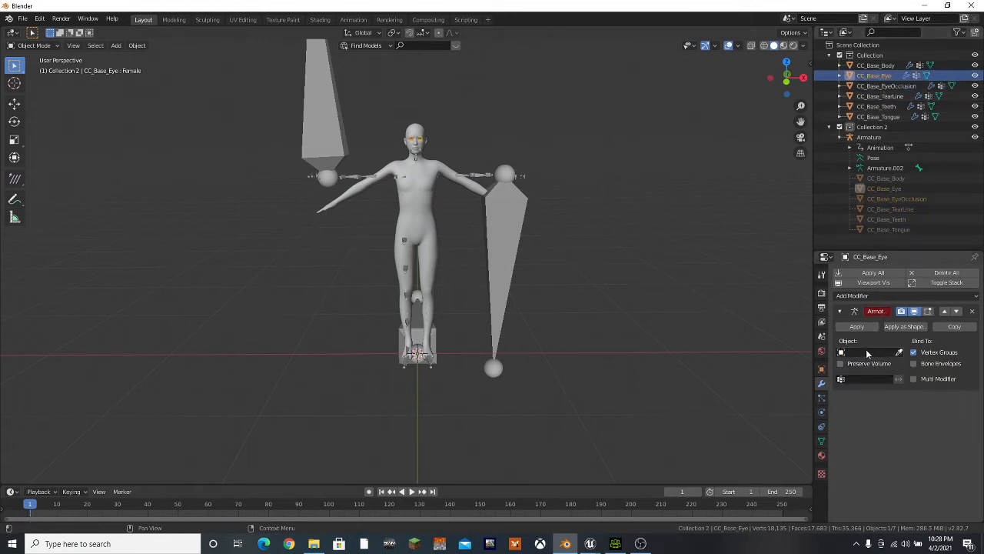
{"action": "left_click", "coordinate": [869, 352]}
{"action": "left_click", "coordinate": [854, 367]}
{"action": "left_click", "coordinate": [875, 65]}
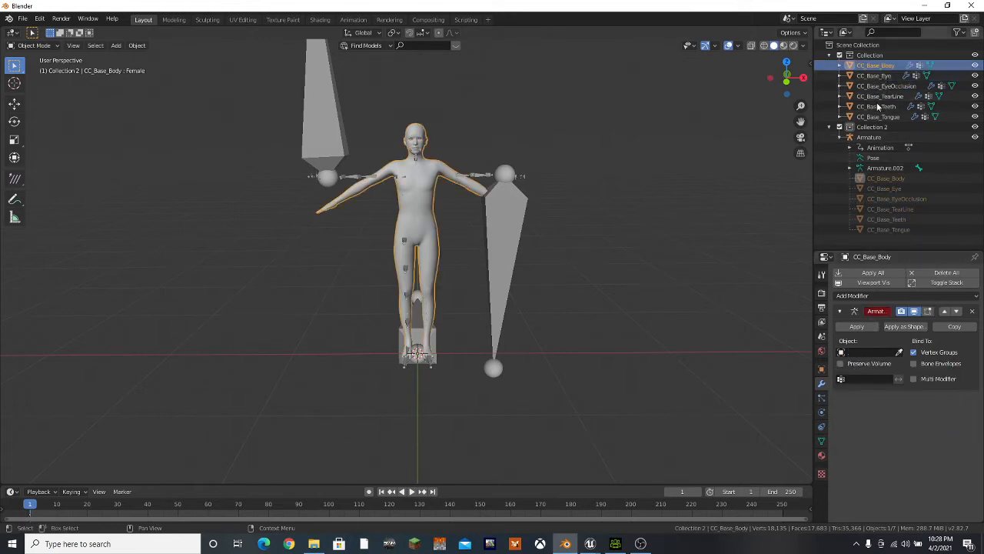
{"action": "left_click", "coordinate": [865, 352]}
{"action": "left_click", "coordinate": [855, 367]}
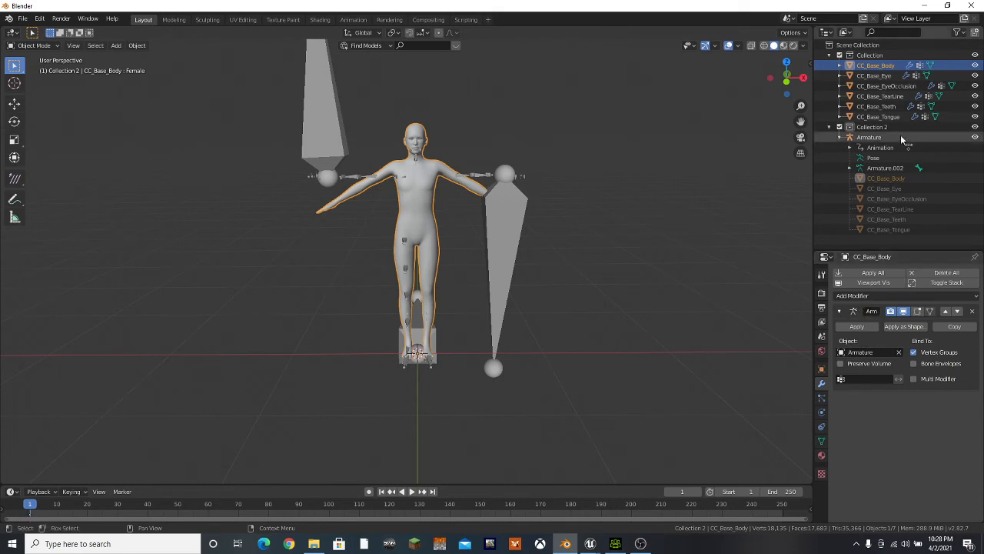
Put the armature in Pose Mode and apply its current pose as the rest pose
{"action": "left_click", "coordinate": [329, 102]}
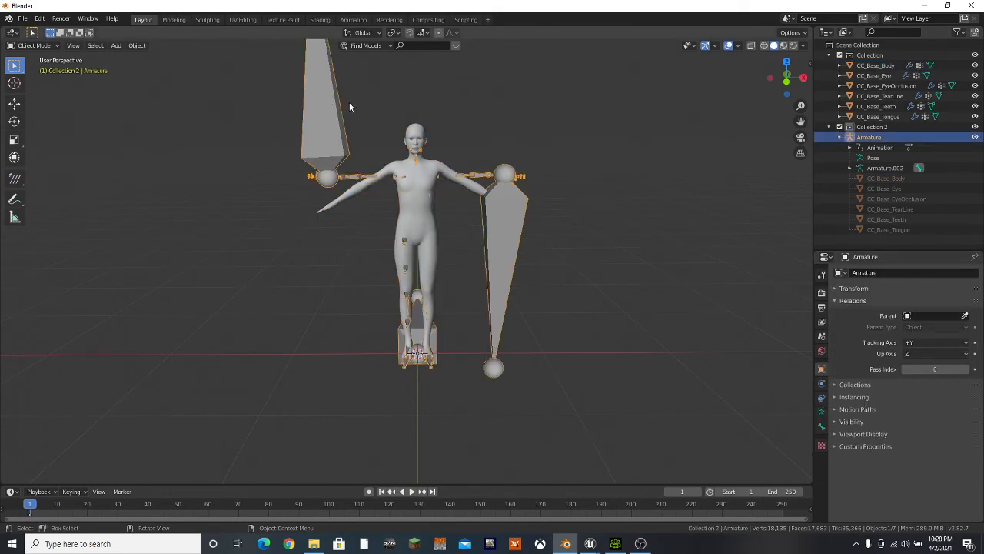
{"action": "left_click", "coordinate": [31, 46]}
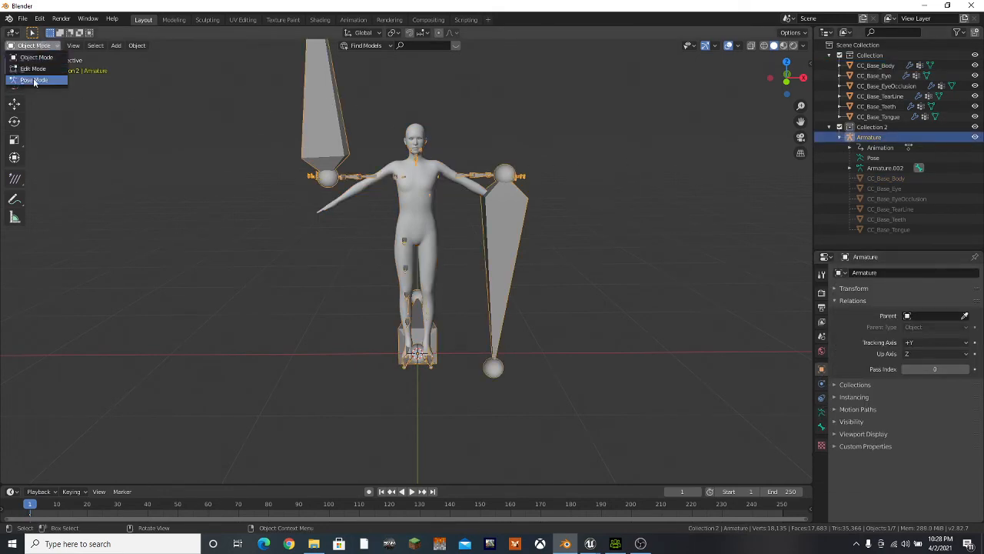
{"action": "left_click", "coordinate": [31, 83]}
{"action": "left_click", "coordinate": [117, 45]}
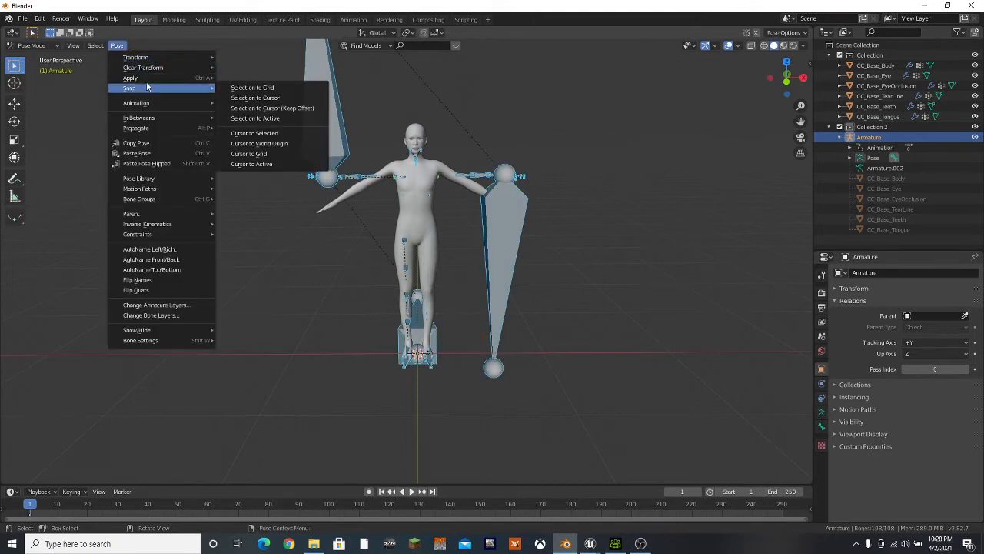
{"action": "mouse_move", "coordinate": [154, 77]}
{"action": "left_click", "coordinate": [249, 78]}
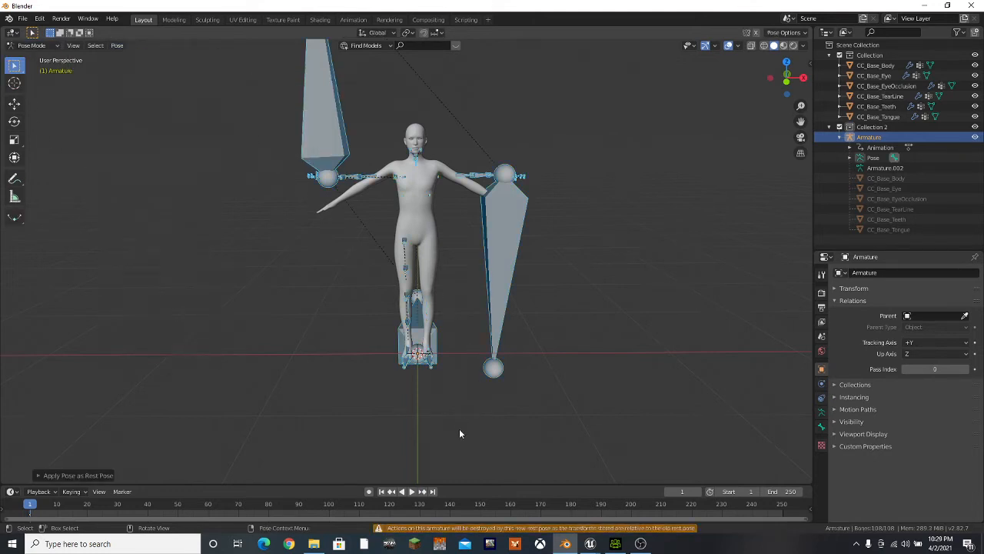
Play the animation briefly to check how the bones move, and set the current frame to 0
{"action": "key", "text": "space"}
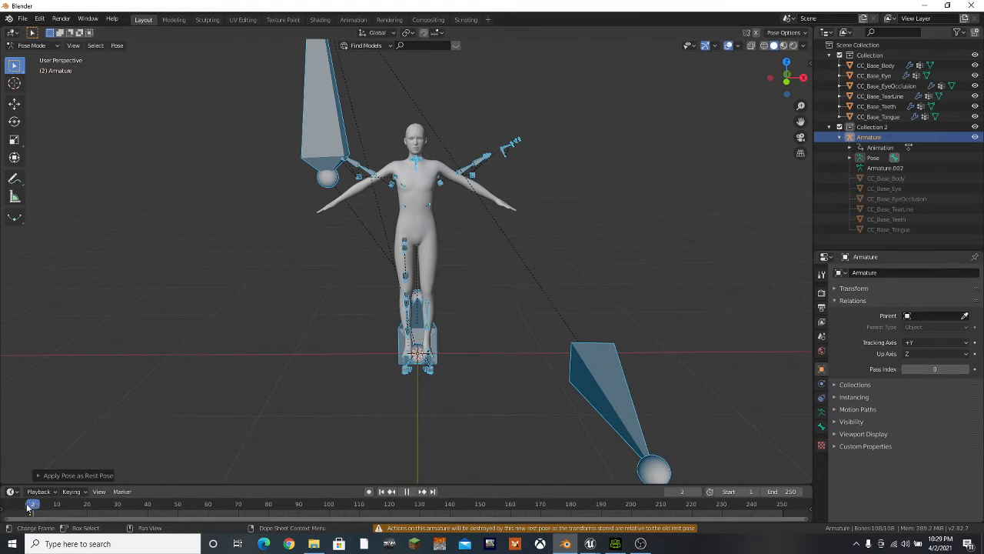
{"action": "left_click", "coordinate": [27, 506]}
{"action": "key", "text": "space"}
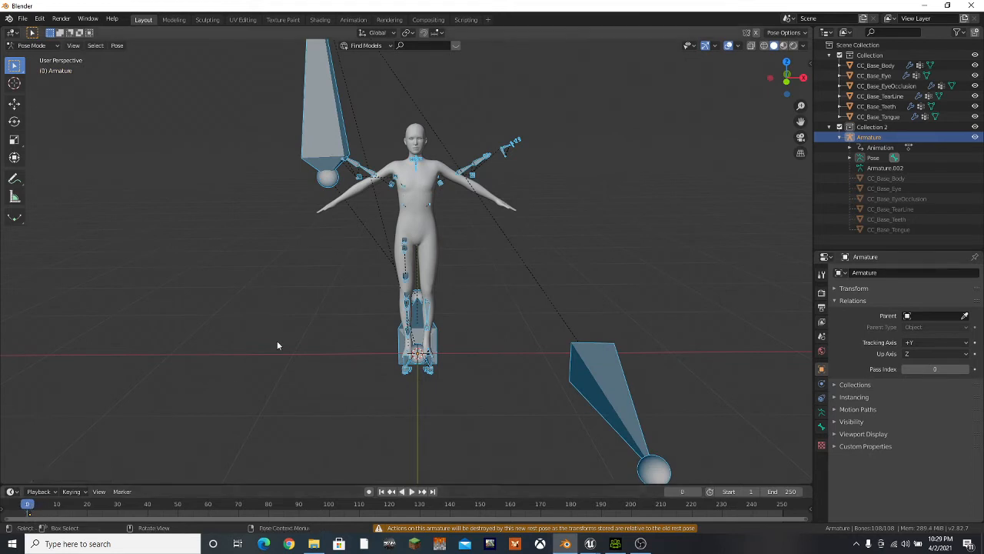
Switch the armature's skeleton to Rest Position and select the CC_Base_Teeth mesh
{"action": "left_click", "coordinate": [822, 412]}
{"action": "left_click", "coordinate": [951, 303]}
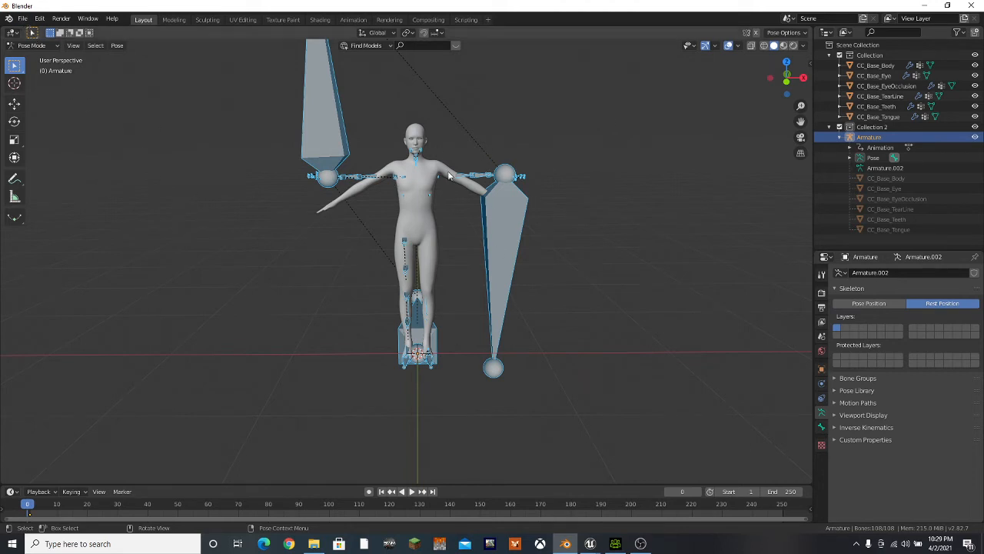
{"action": "middle_click_drag", "start_coordinate": [458, 231], "coordinate": [472, 211]}
{"action": "left_click", "coordinate": [880, 106]}
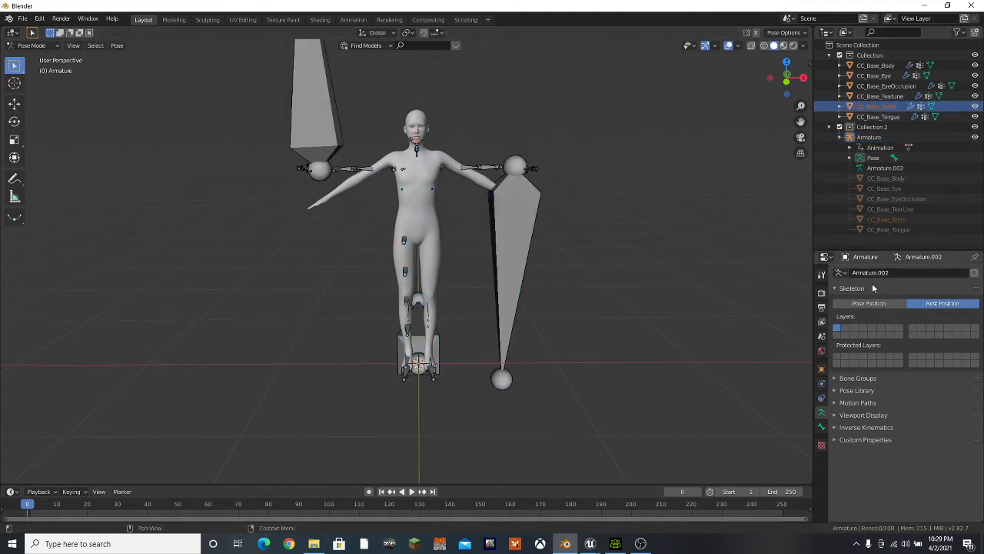
Return to Object Mode and try out the value of the Female shape key on the CC_Base_Teeth mesh
{"action": "left_click", "coordinate": [31, 45]}
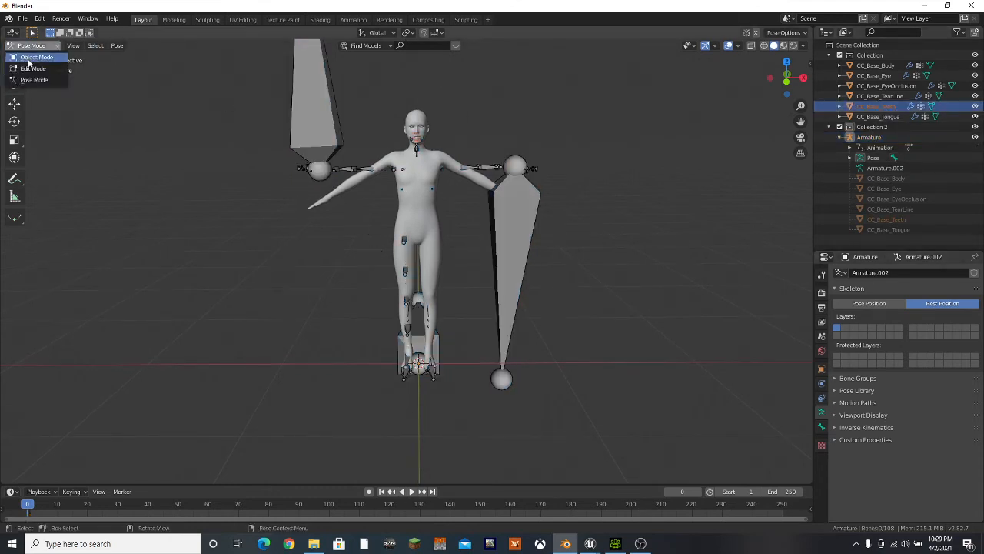
{"action": "left_click", "coordinate": [29, 59]}
{"action": "left_click", "coordinate": [877, 106]}
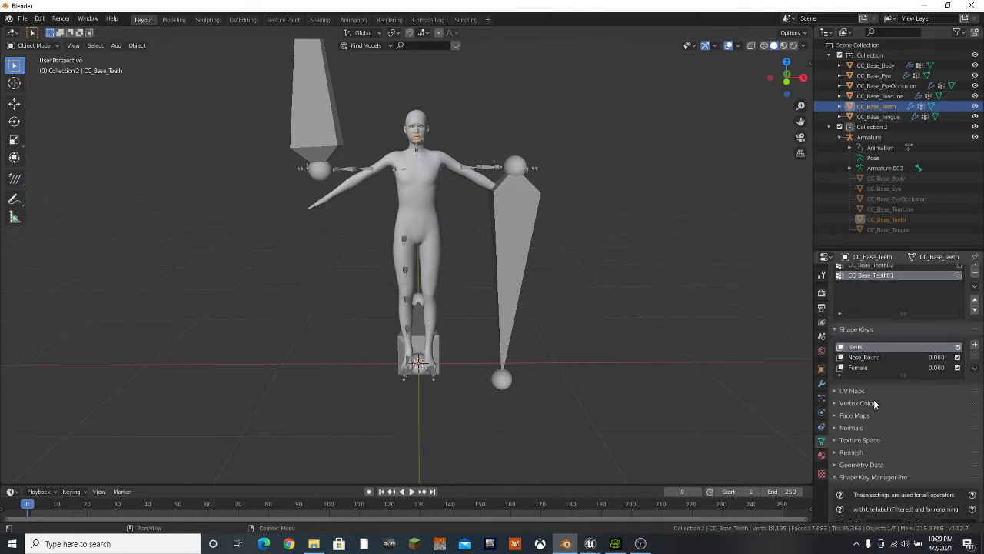
{"action": "left_click", "coordinate": [859, 408]}
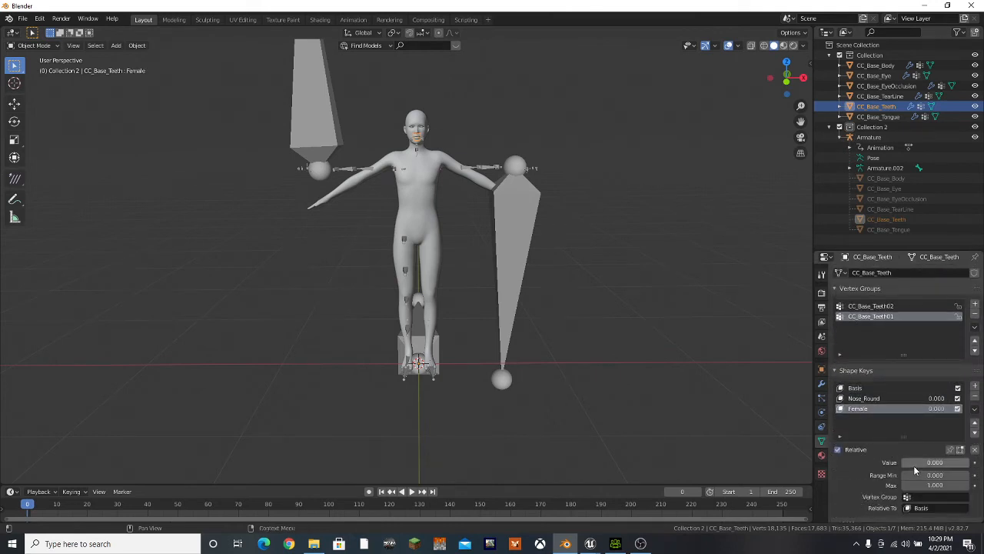
{"action": "left_click_drag", "start_coordinate": [915, 462], "coordinate": [895, 462]}
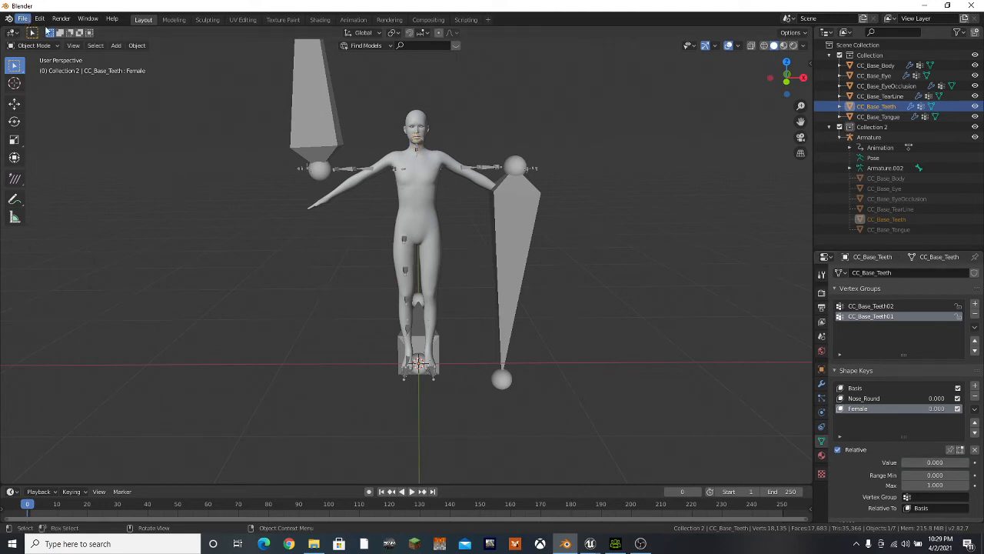
Select the Armature and export the character as an FBX file named Mo in the D:\GameCreation\CC3\Characters\Tut folder
{"action": "left_click", "coordinate": [574, 159]}
{"action": "left_click", "coordinate": [416, 210]}
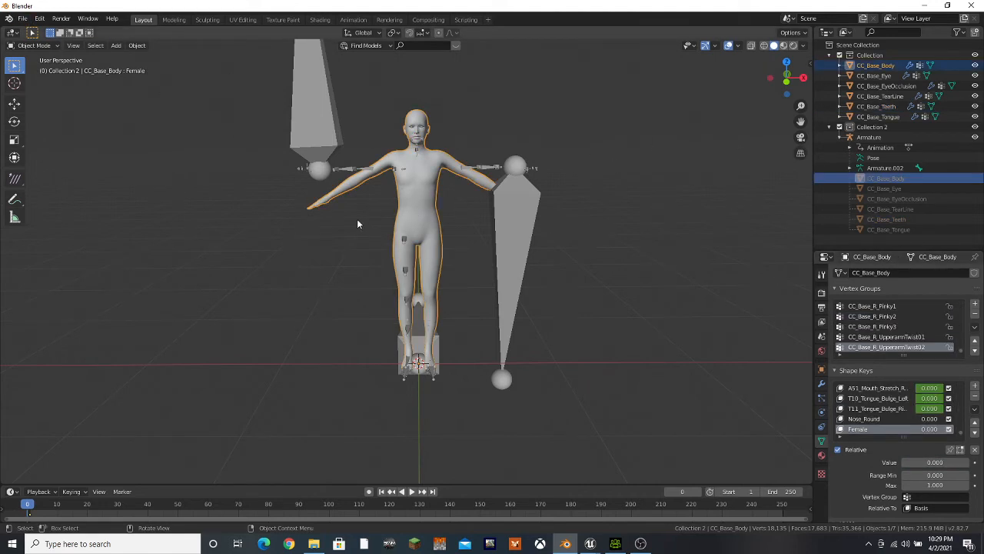
{"action": "left_click", "coordinate": [25, 20]}
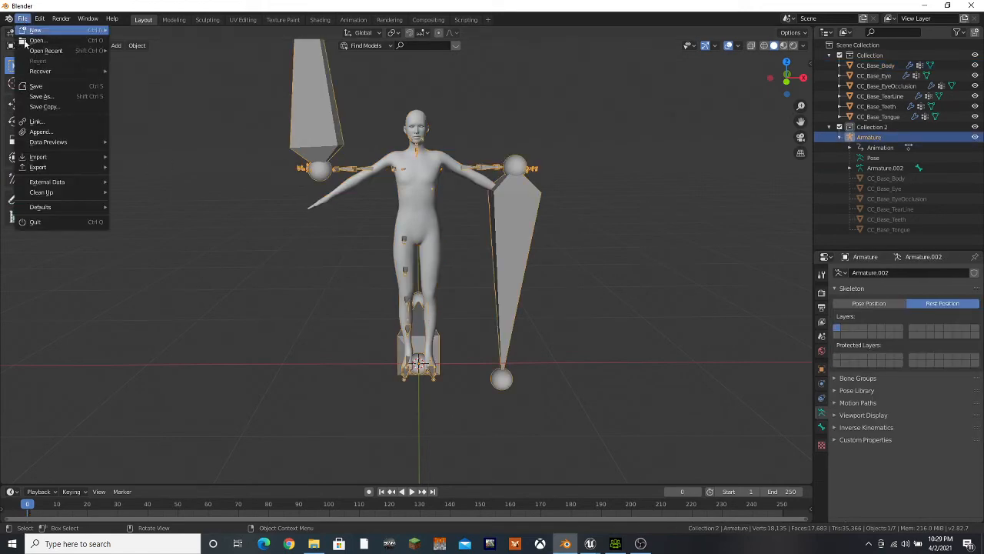
{"action": "mouse_move", "coordinate": [34, 174]}
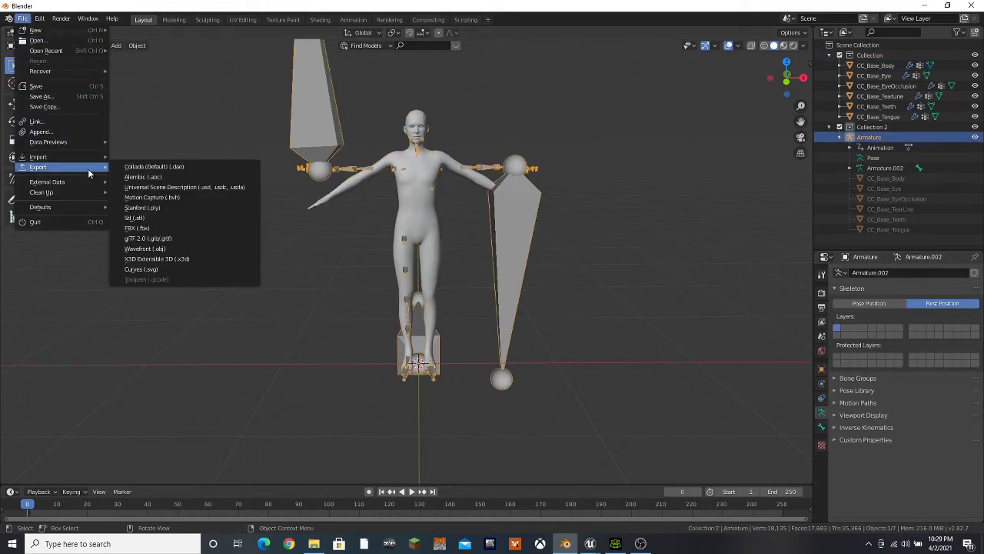
{"action": "left_click", "coordinate": [137, 228]}
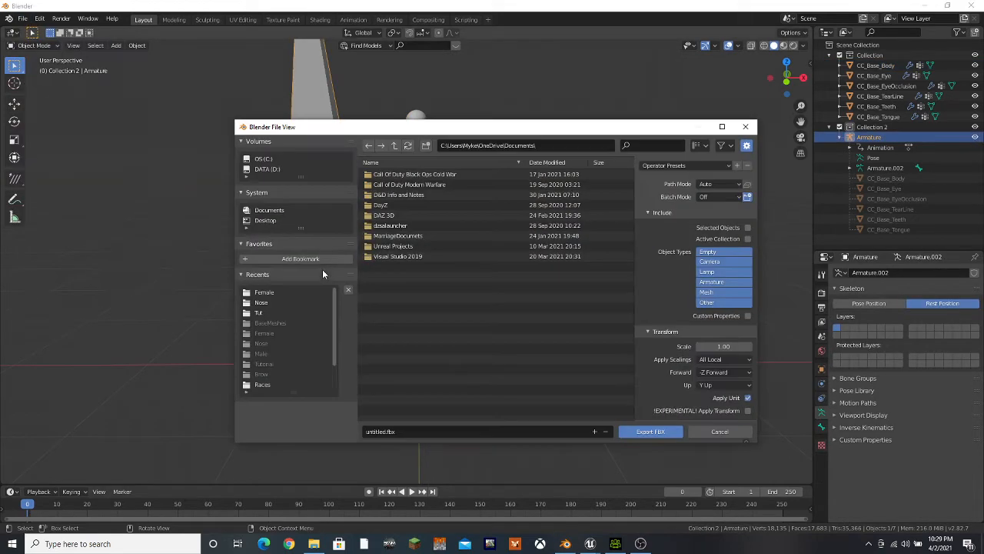
{"action": "left_click", "coordinate": [269, 302]}
{"action": "left_click", "coordinate": [265, 312]}
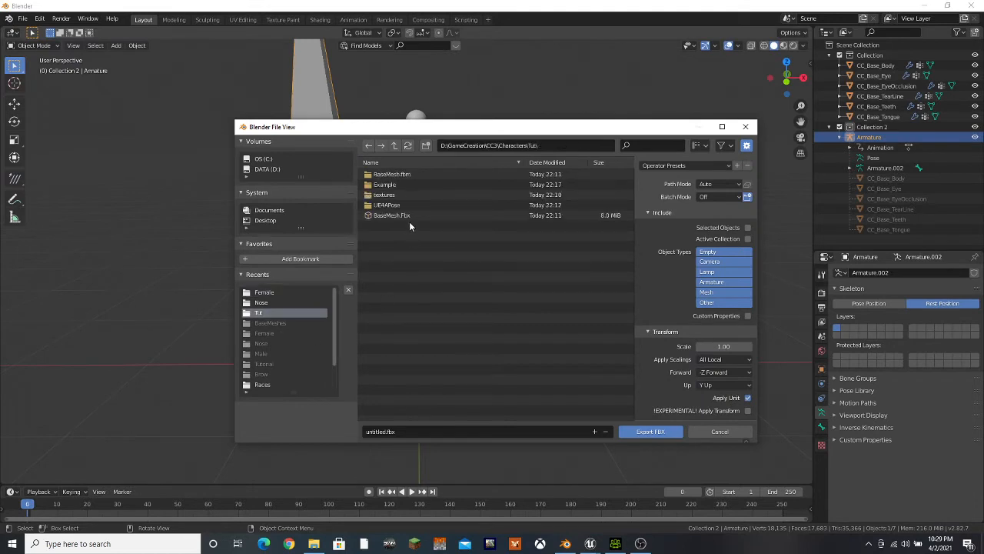
{"action": "left_click", "coordinate": [396, 429]}
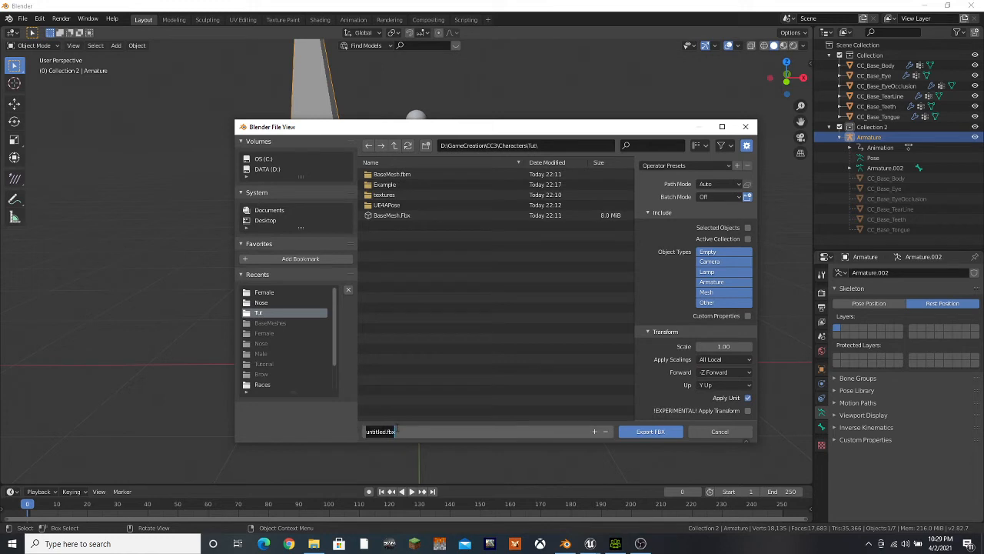
{"action": "type", "text": "MorhpsMesh"}
{"action": "left_click", "coordinate": [645, 433]}
{"action": "left_click", "coordinate": [645, 434]}
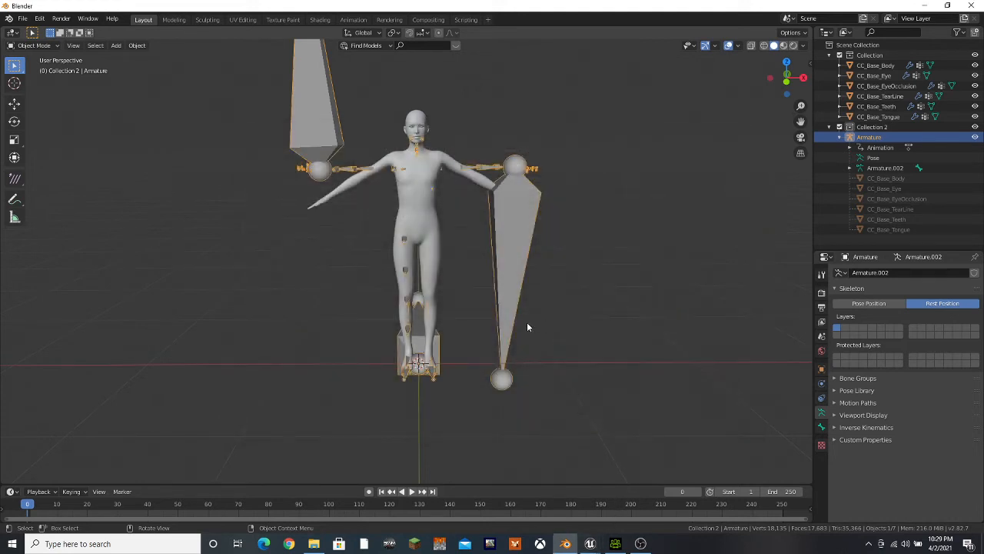
Switch to Character Creator 3 and close it without saving the current project
{"action": "mouse_move", "coordinate": [589, 543]}
{"action": "left_click", "coordinate": [628, 485]}
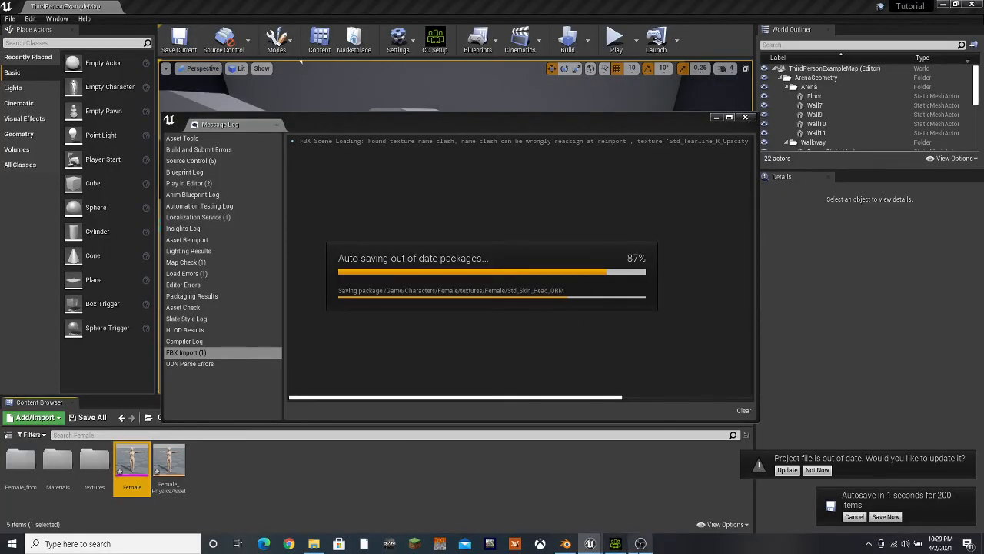
{"action": "left_click", "coordinate": [622, 545]}
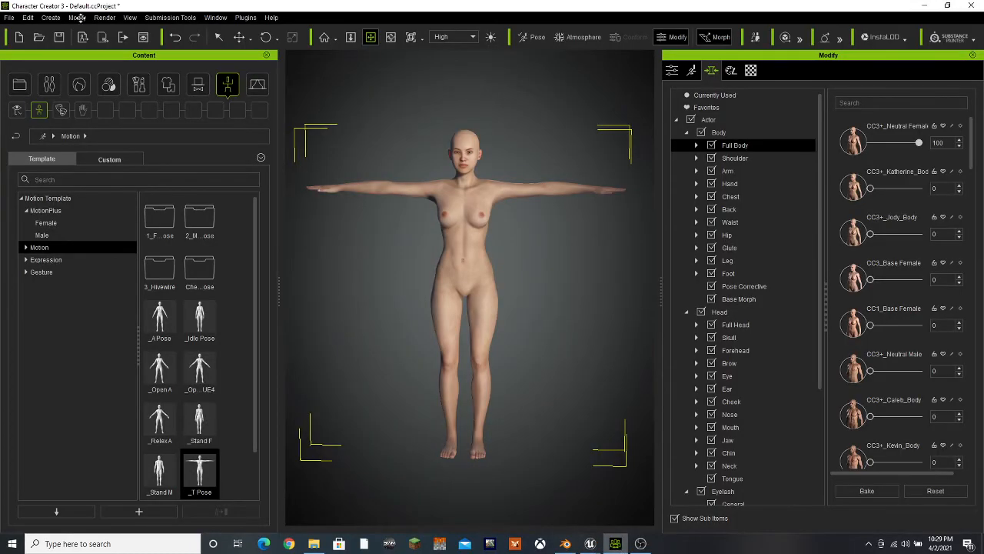
{"action": "left_click", "coordinate": [980, 4]}
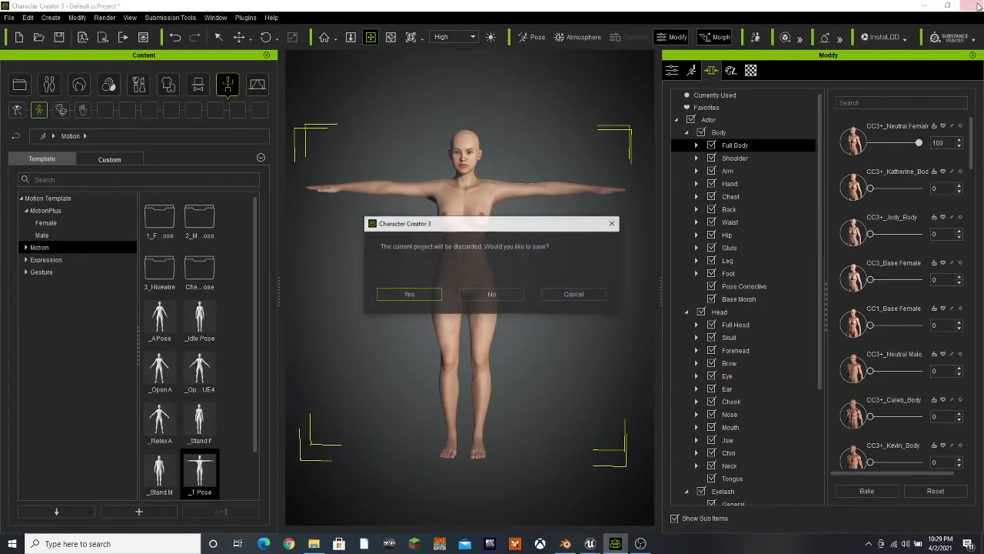
{"action": "left_click", "coordinate": [492, 297]}
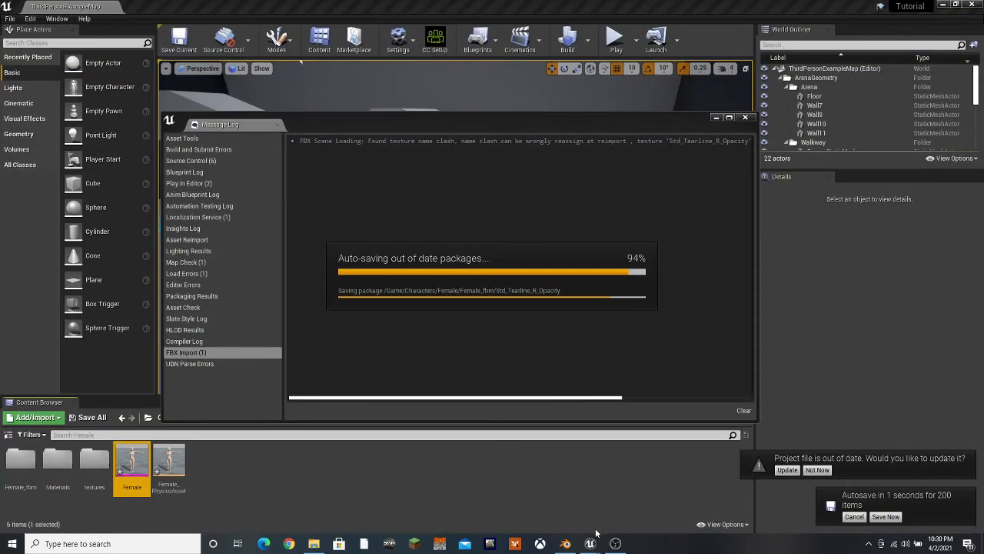
Check the Tutorial project folder briefly, close it, and close the Message Log in Unreal Editor
{"action": "left_click", "coordinate": [314, 544]}
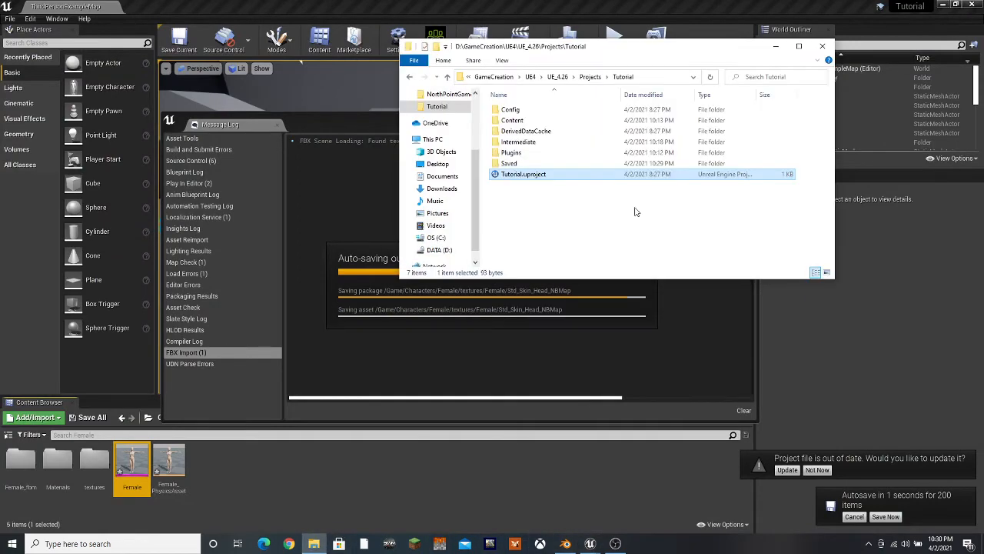
{"action": "left_click", "coordinate": [831, 40]}
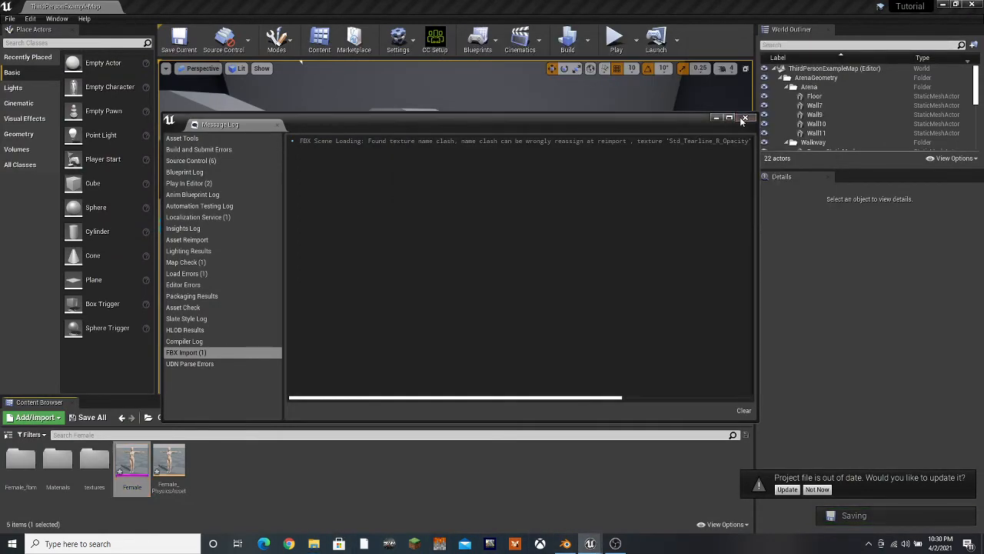
{"action": "left_click", "coordinate": [745, 117]}
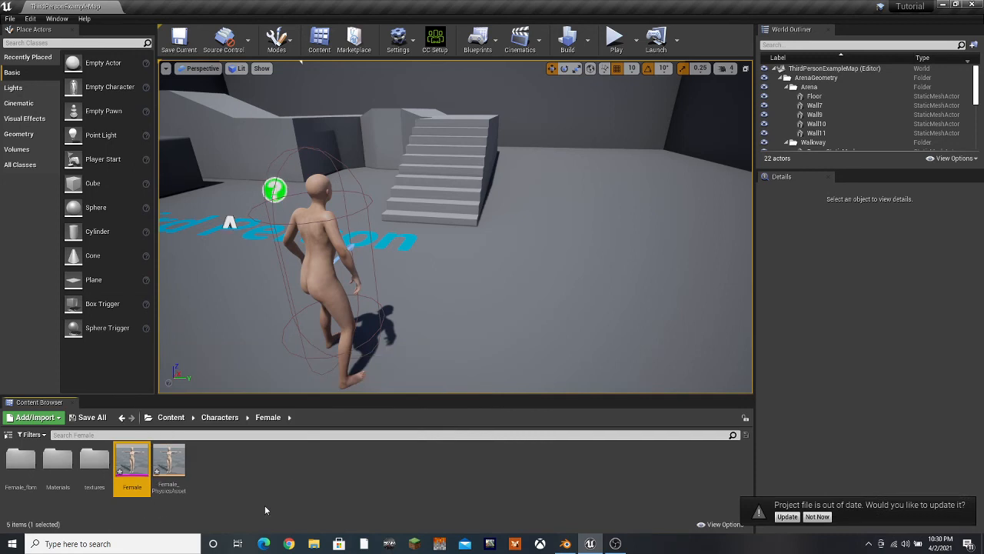
Open the ThirdPersonCharacter blueprint from the Content/ThirdPersonBP/Blueprints folder
{"action": "left_click", "coordinate": [170, 416]}
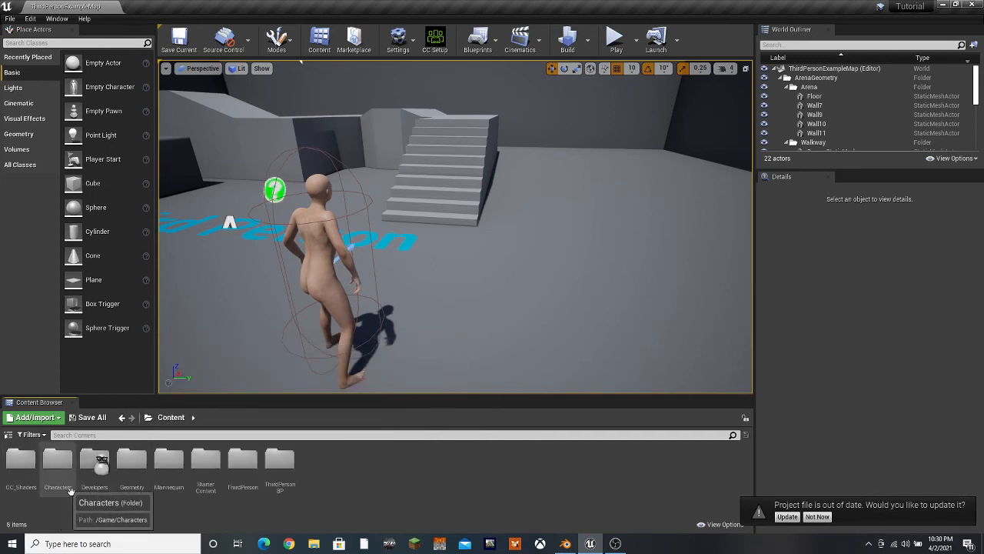
{"action": "double_click", "coordinate": [280, 461]}
{"action": "double_click", "coordinate": [21, 466]}
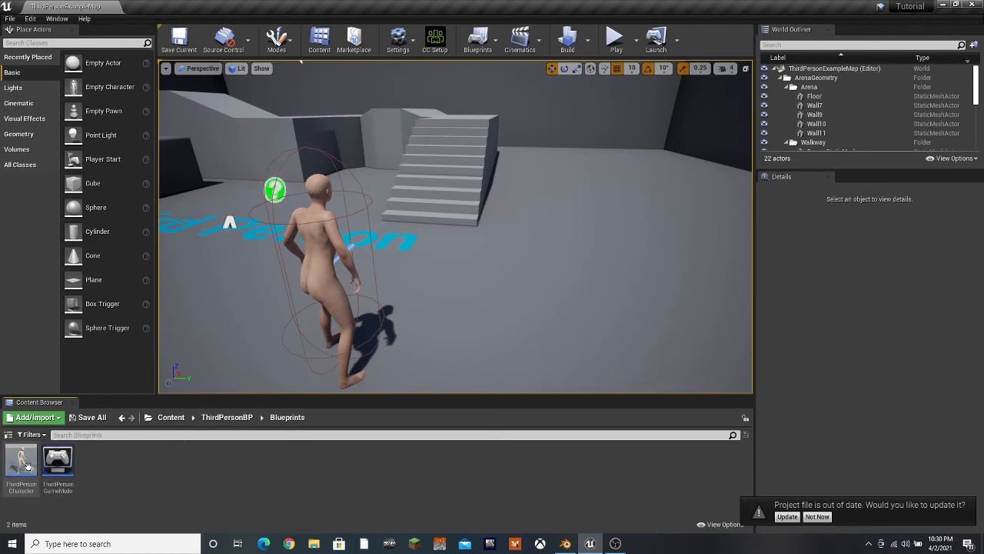
{"action": "double_click", "coordinate": [25, 464]}
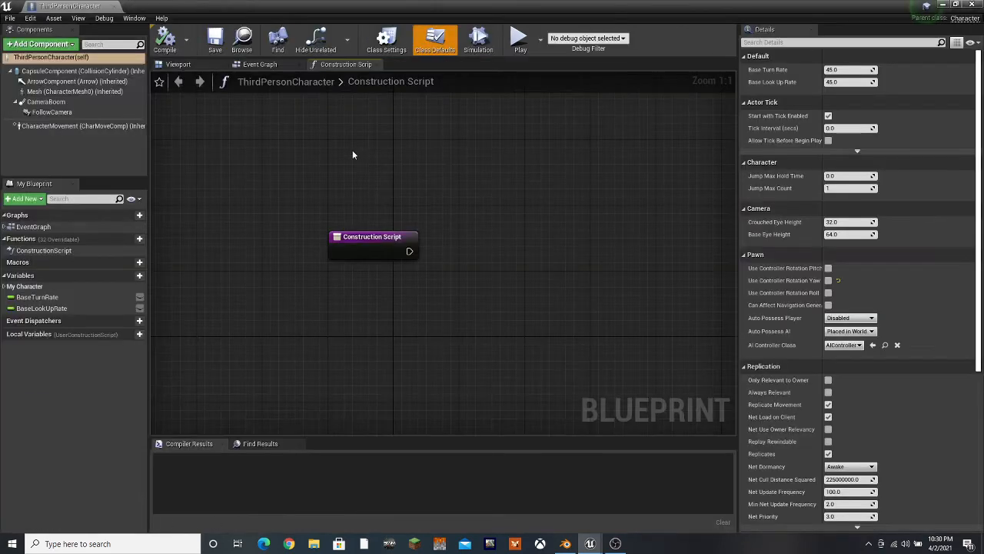
Set the Mesh component's skeletal mesh to Female, then compile, save and close the ThirdPersonCharacter blueprint
{"action": "left_click", "coordinate": [53, 91]}
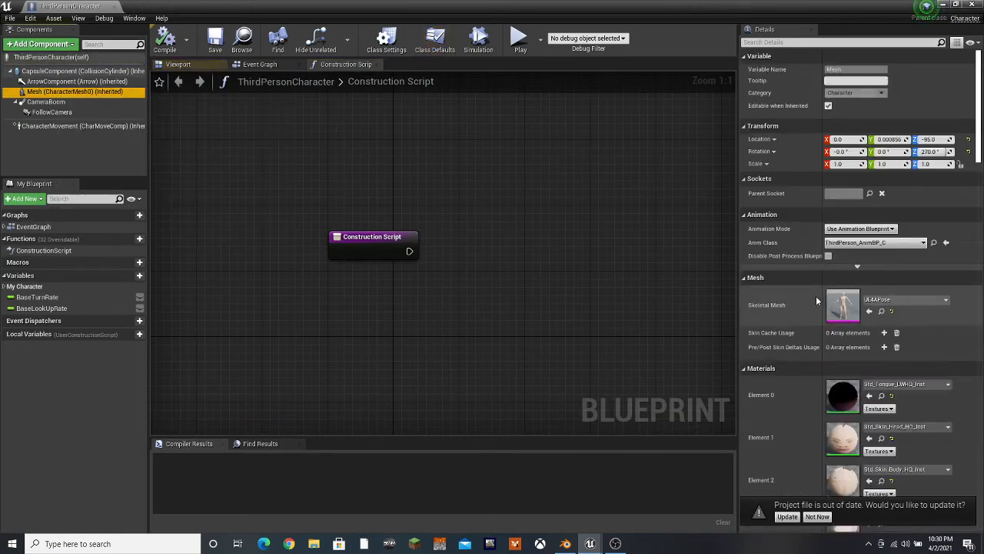
{"action": "left_click", "coordinate": [886, 302]}
{"action": "left_click", "coordinate": [885, 334]}
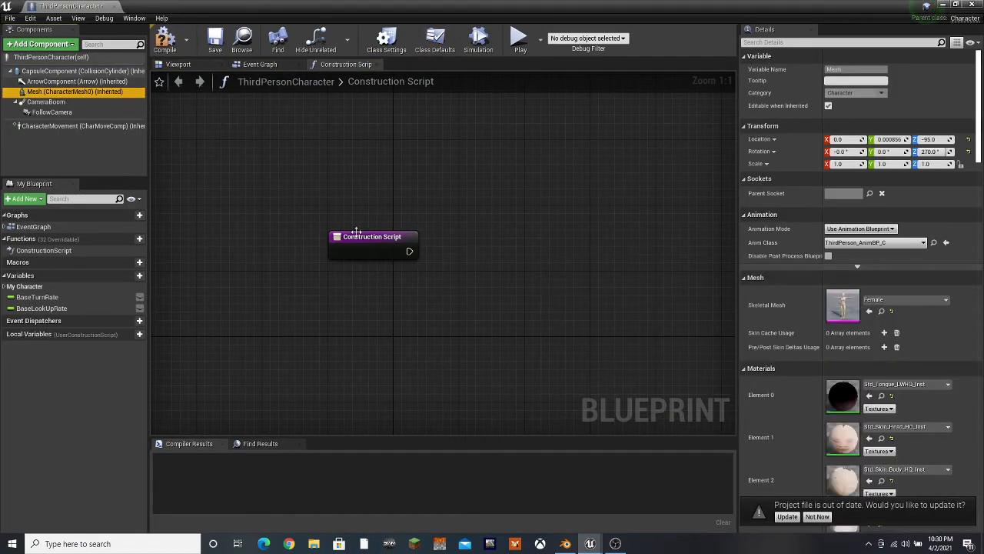
{"action": "left_click", "coordinate": [168, 44]}
{"action": "left_click", "coordinate": [215, 40]}
{"action": "left_click", "coordinate": [112, 6]}
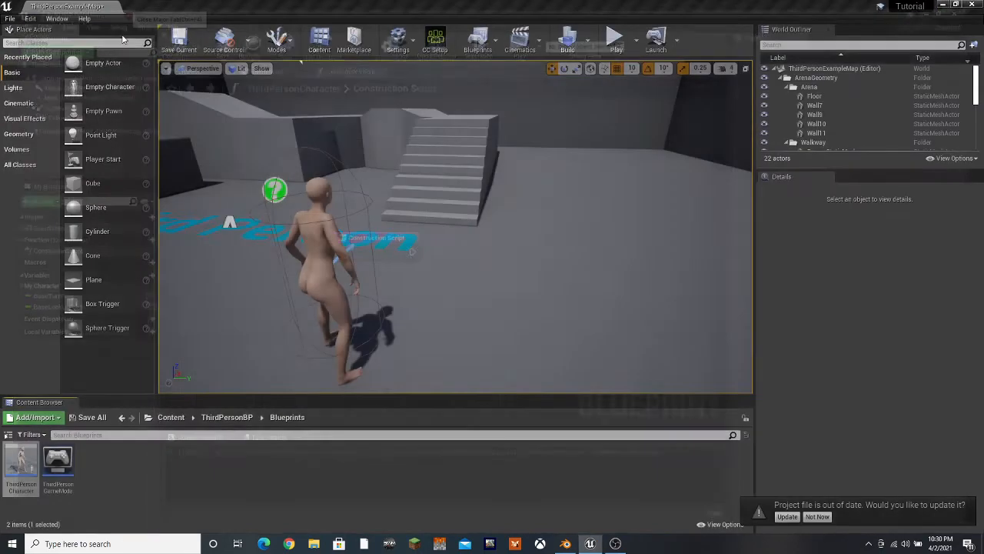
Play the level in the editor and run the character around the arena to check the Female mesh's animation
{"action": "left_click", "coordinate": [616, 40]}
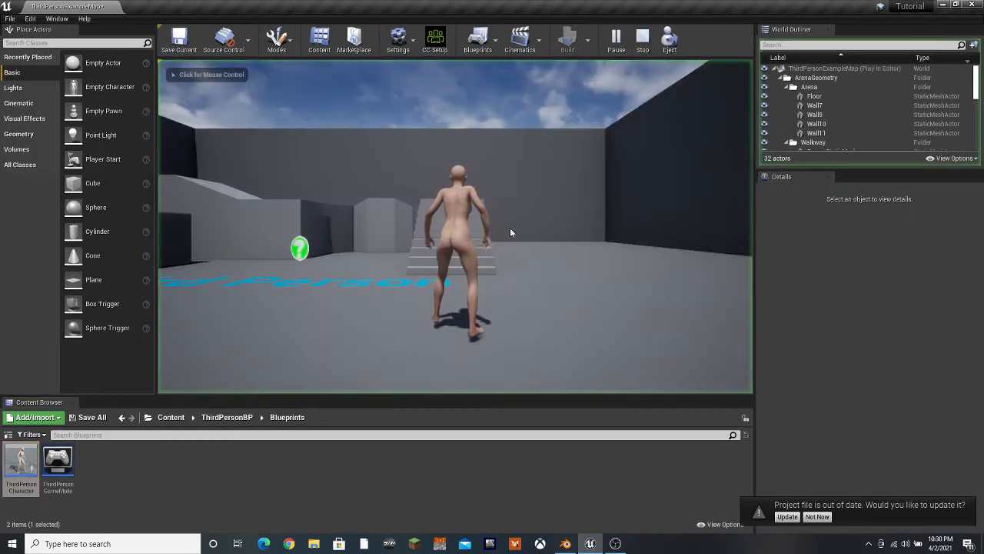
{"action": "left_click", "coordinate": [561, 255]}
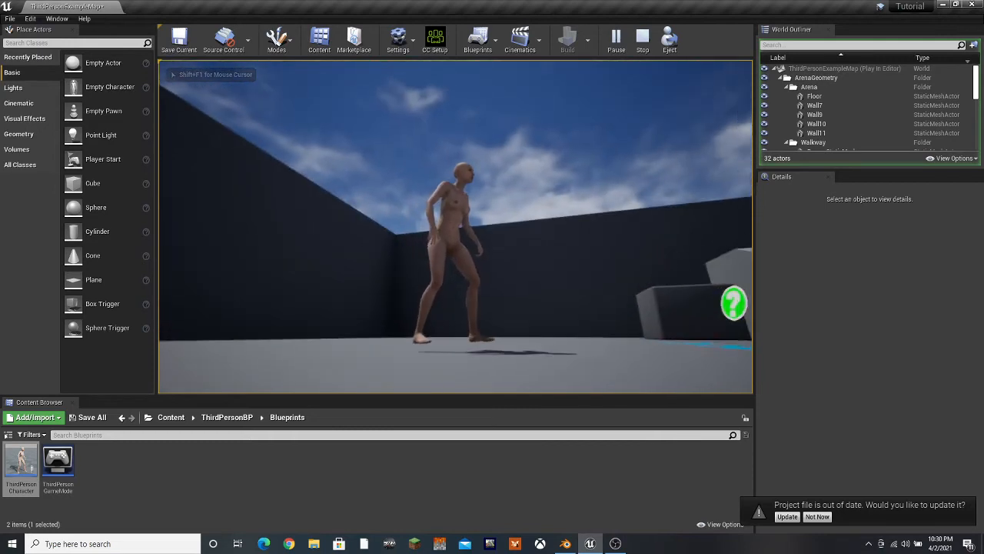
{"action": "key", "text": "w"}
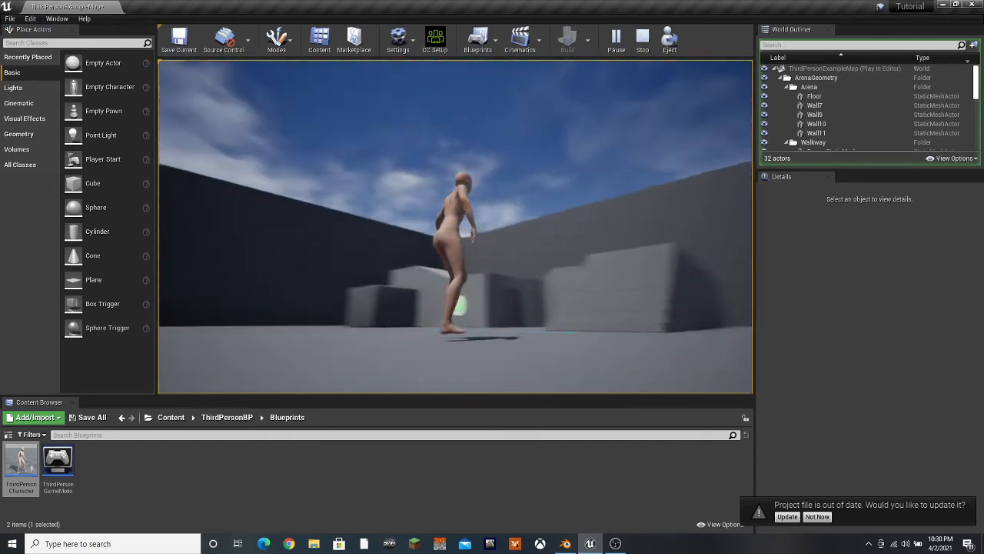
{"action": "key", "text": "w"}
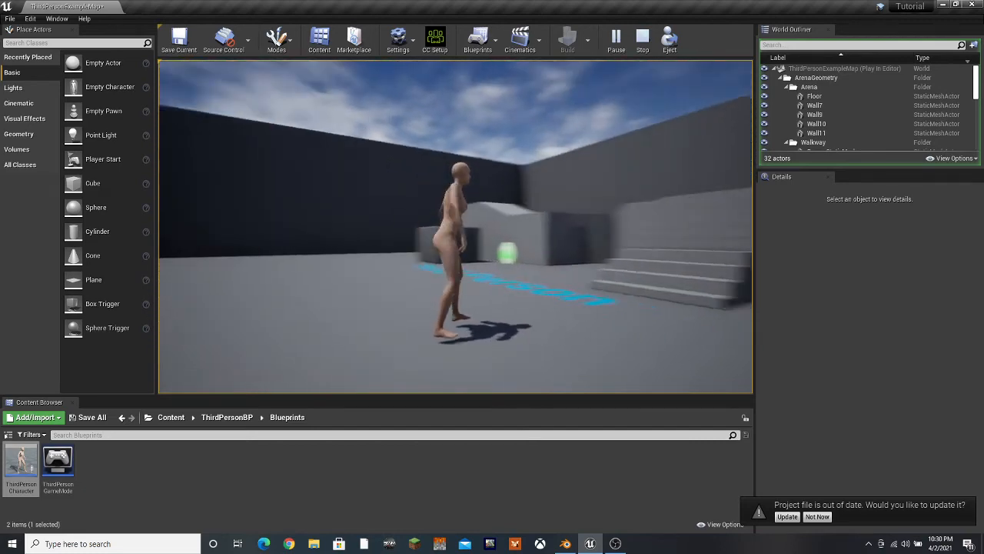
{"action": "key", "text": "w"}
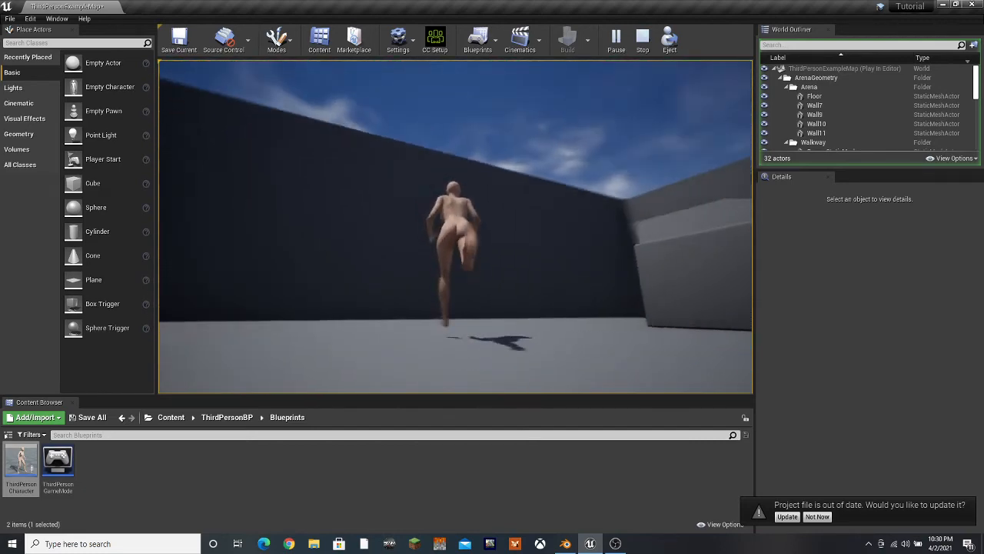
{"action": "key", "text": "w"}
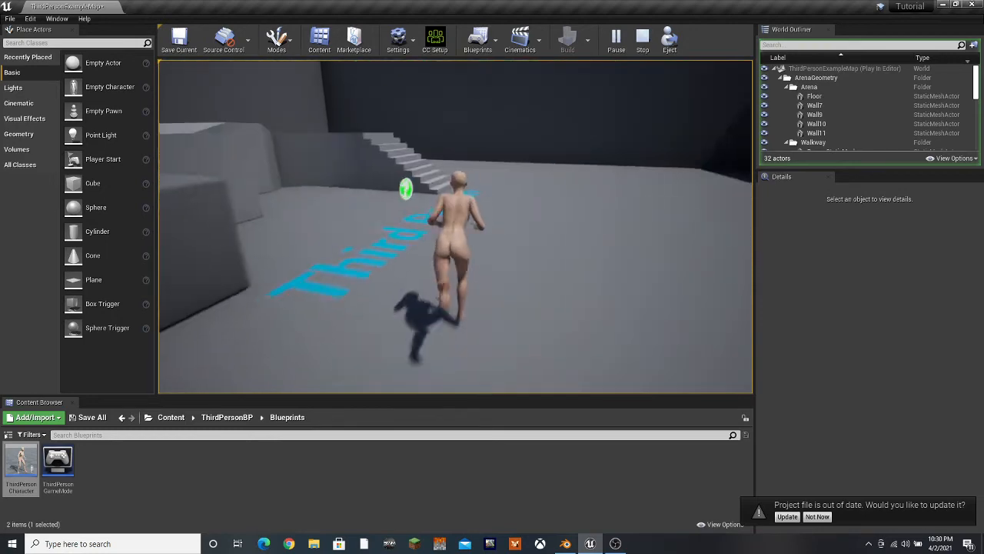
{"action": "key", "text": "w"}
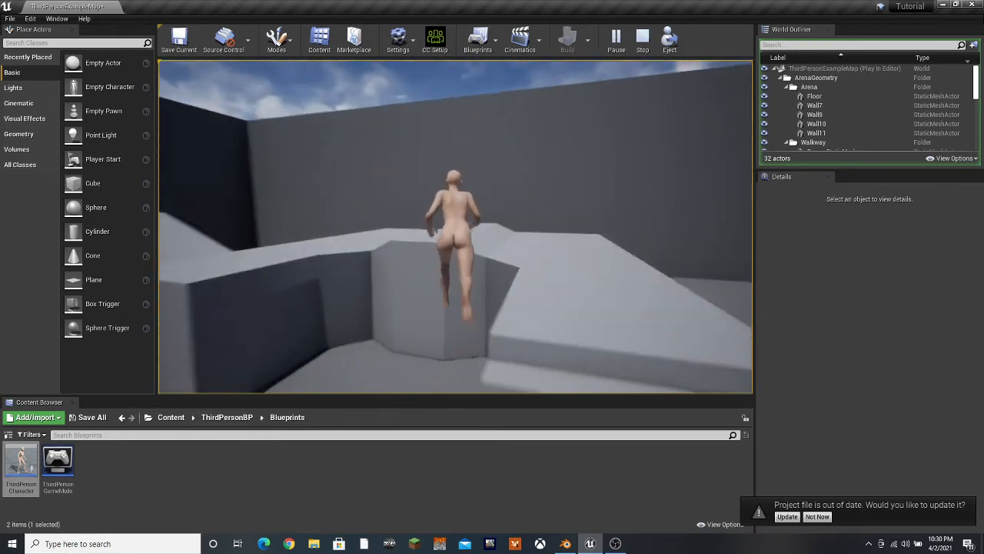
{"action": "key", "text": "w"}
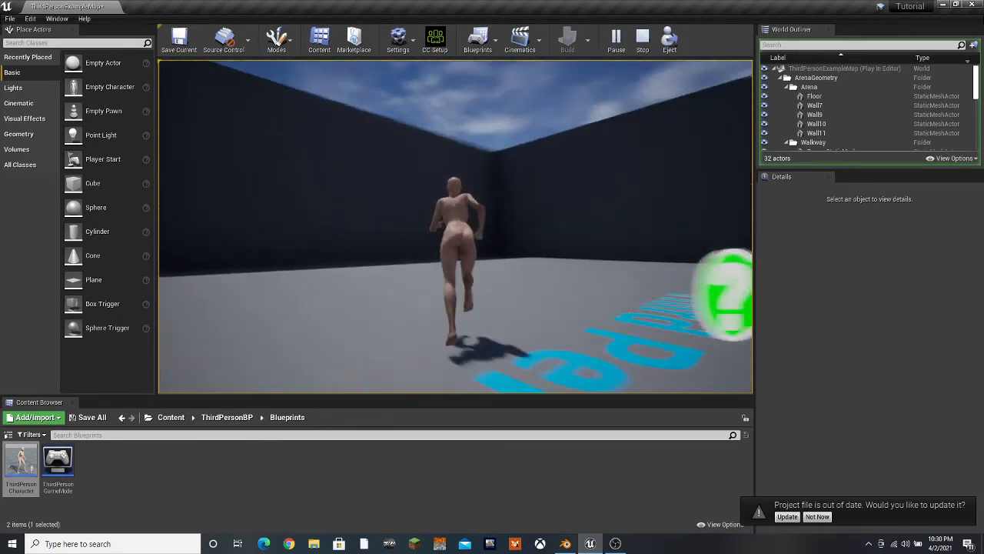
{"action": "key", "text": "w"}
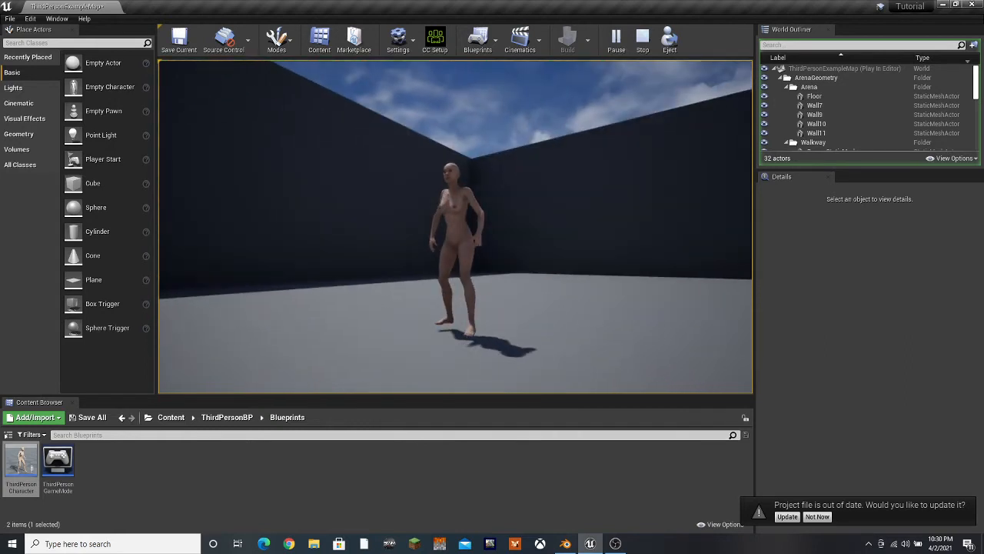
{"action": "key", "text": "s"}
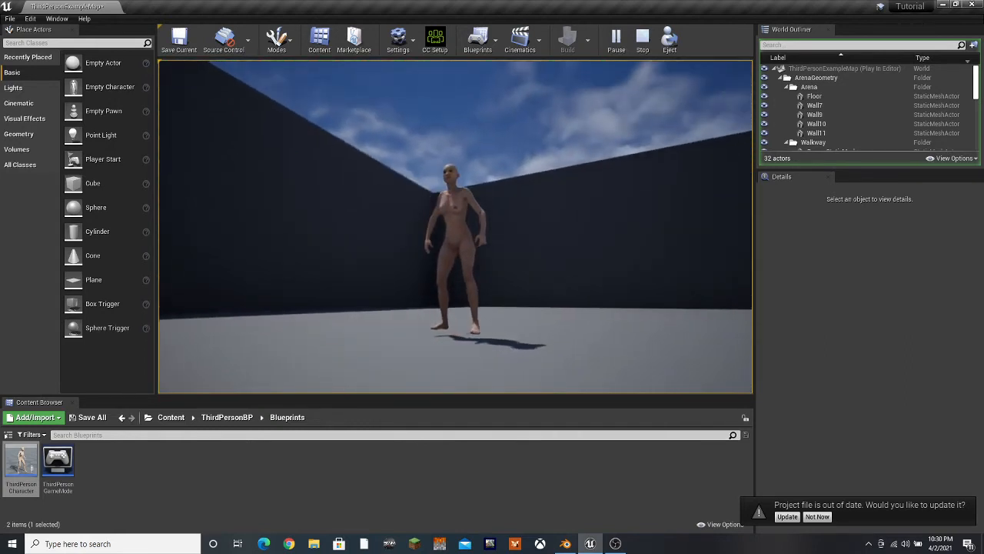
{"action": "key", "text": "w"}
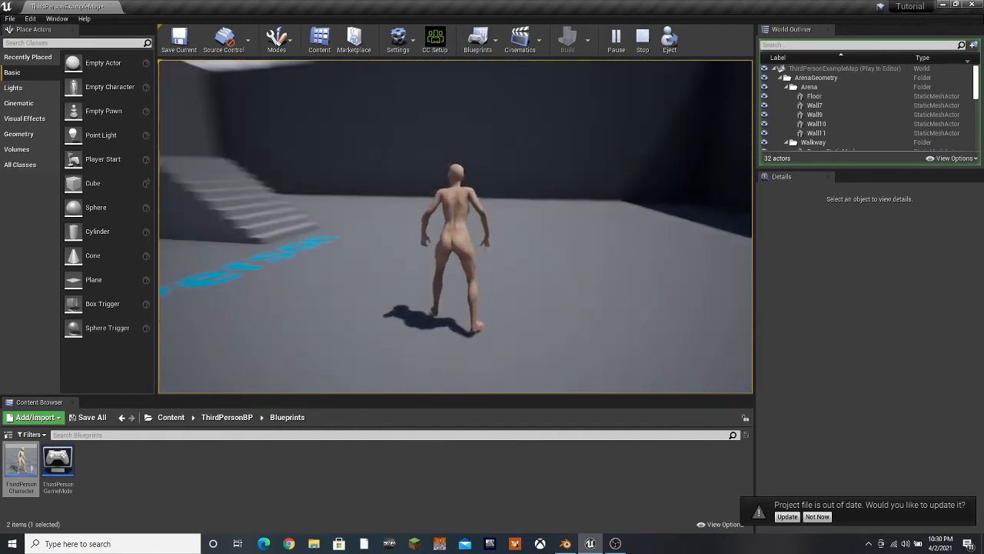
End the play session in the editor and save the current level
{"action": "key", "text": "w"}
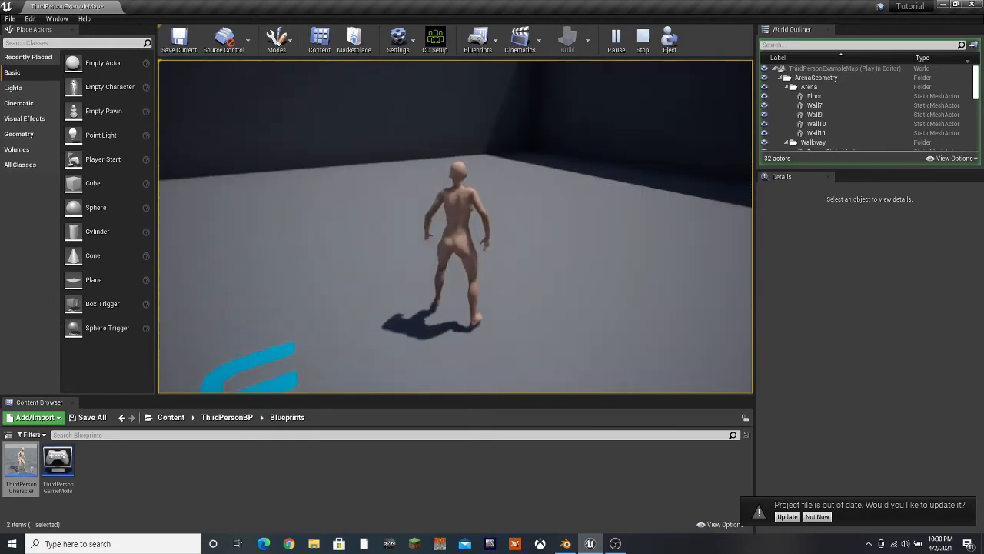
{"action": "key", "text": "Escape"}
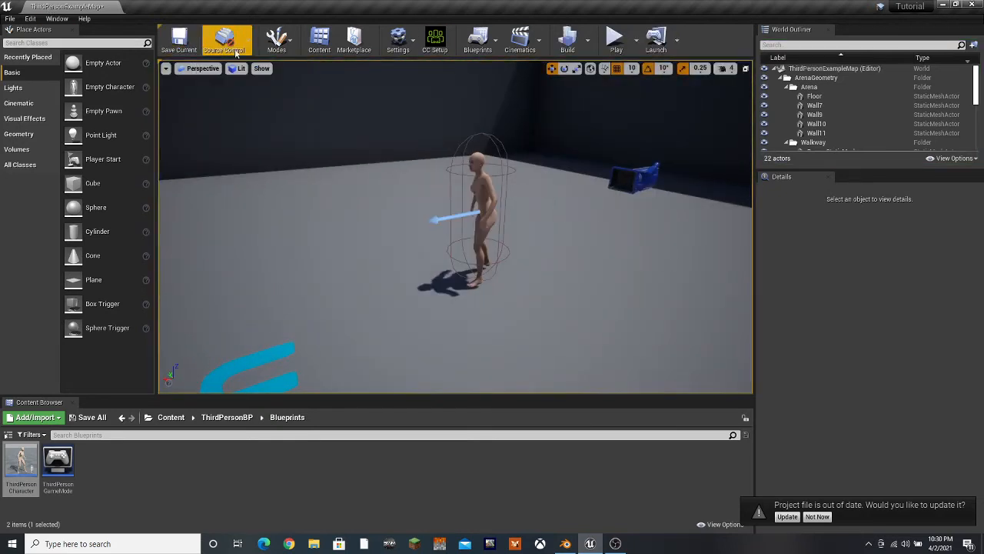
{"action": "left_click", "coordinate": [180, 40]}
{"action": "left_click", "coordinate": [563, 543]}
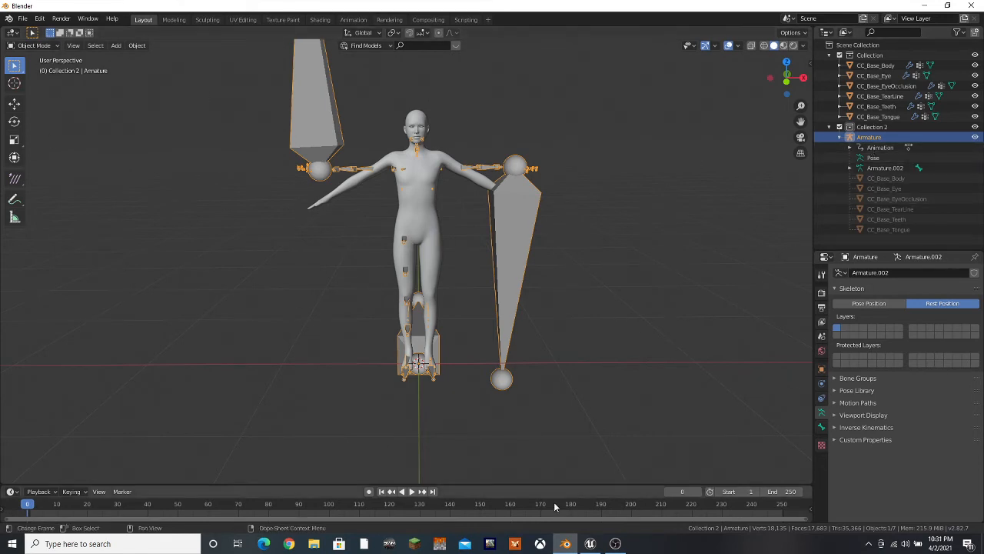
{"action": "left_click", "coordinate": [589, 544]}
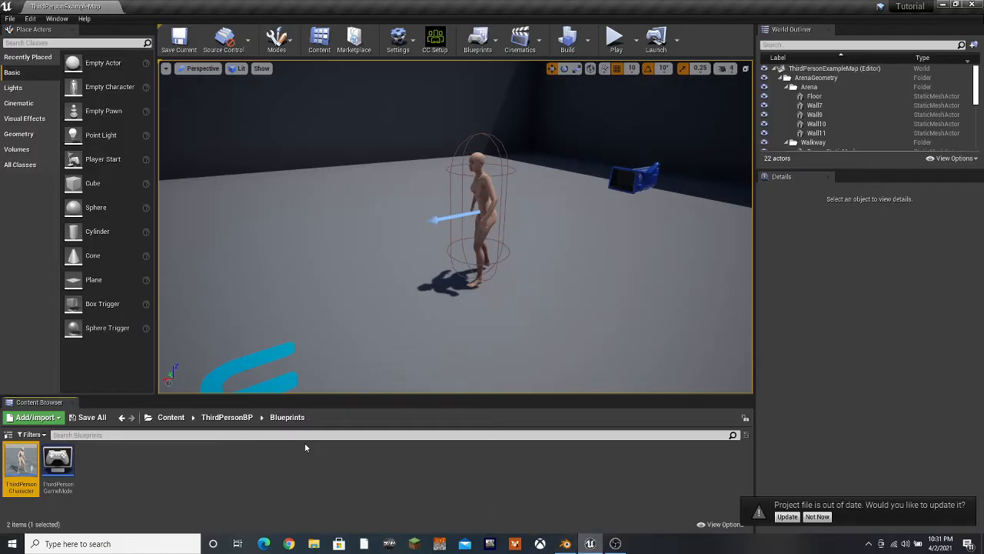
Create a new folder named MorphsMesh inside Content/Characters
{"action": "left_click", "coordinate": [169, 417]}
{"action": "left_click", "coordinate": [61, 473]}
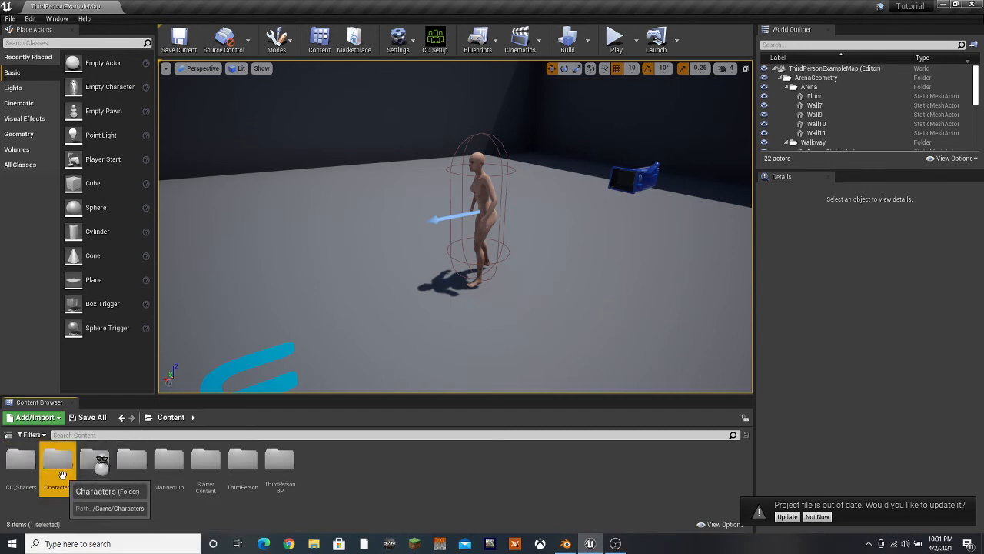
{"action": "double_click", "coordinate": [60, 469]}
{"action": "right_click", "coordinate": [113, 469]}
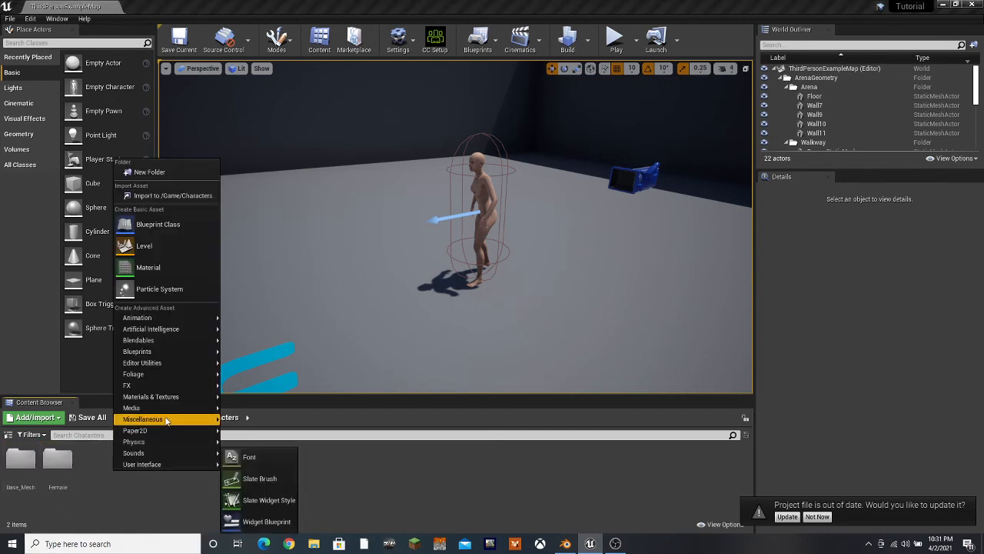
{"action": "left_click", "coordinate": [147, 172]}
{"action": "type", "text": "M"}
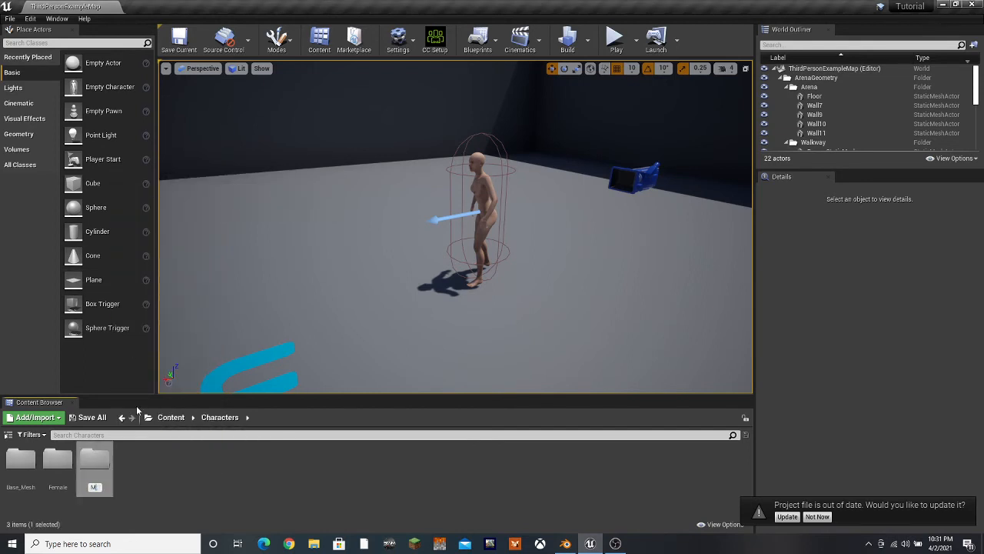
{"action": "type", "text": "orphsMesh"}
{"action": "key", "text": "Return"}
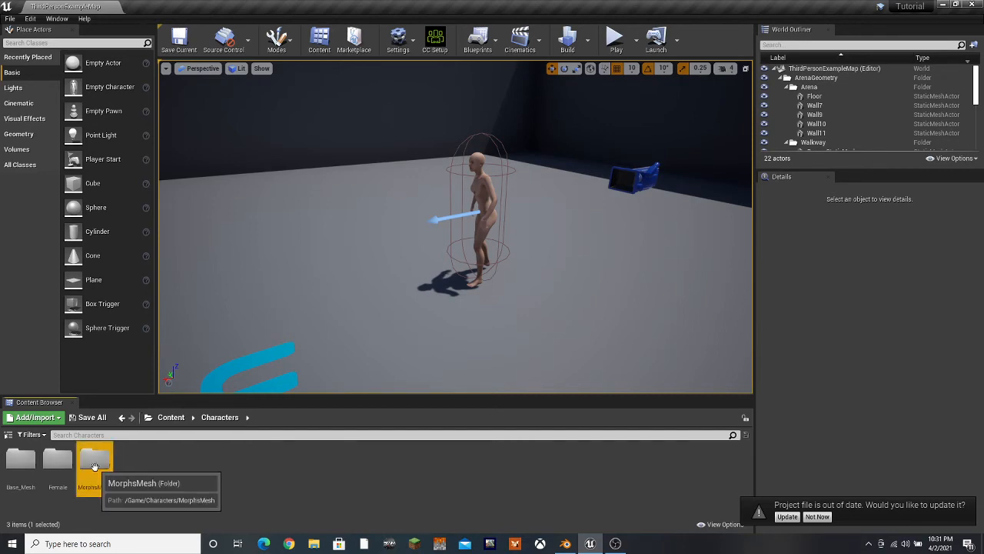
Choose MorhpsMesh.fbx from the CC3/Characters/Tut folder for import into the MorphsMesh folder
{"action": "double_click", "coordinate": [95, 465]}
{"action": "right_click", "coordinate": [96, 467]}
{"action": "left_click", "coordinate": [143, 194]}
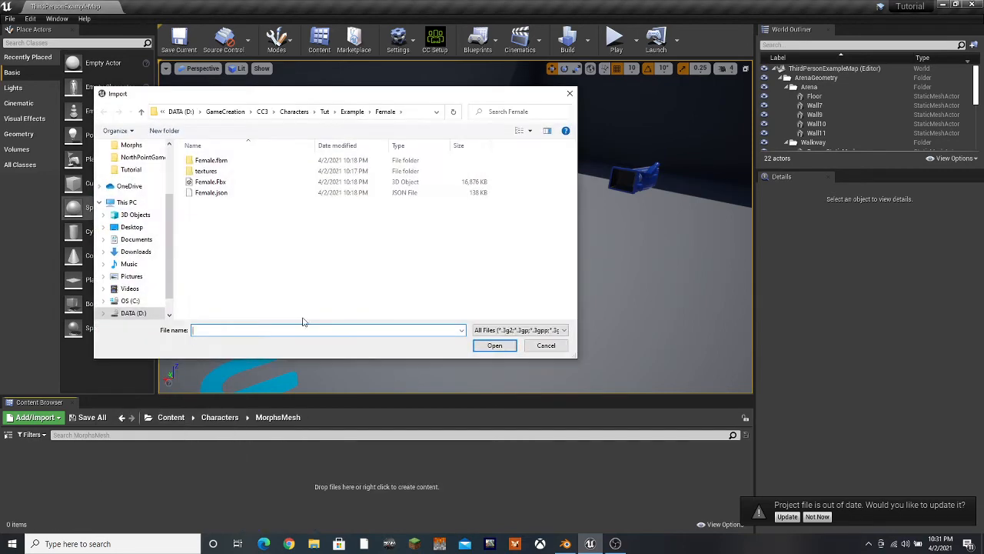
{"action": "left_click", "coordinate": [333, 113]}
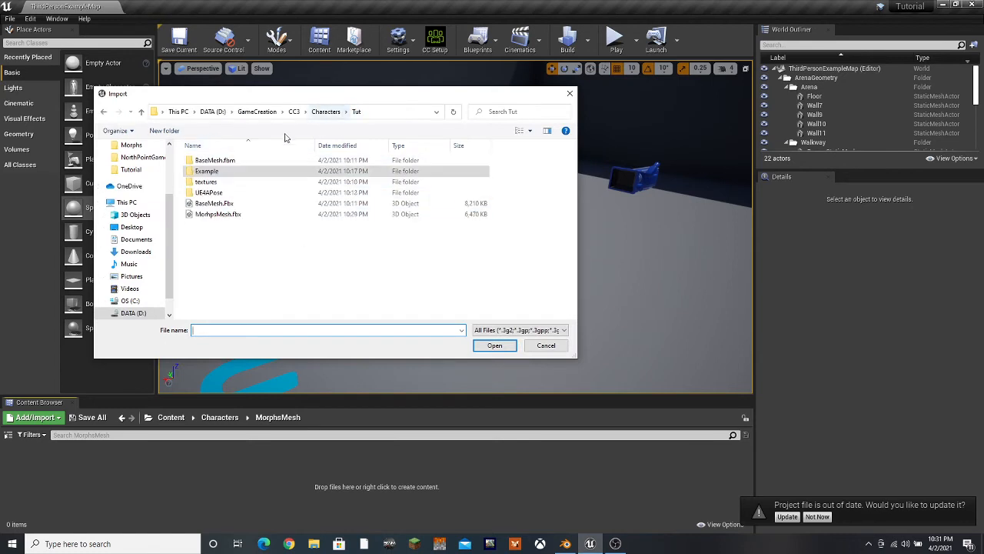
{"action": "left_click", "coordinate": [211, 215]}
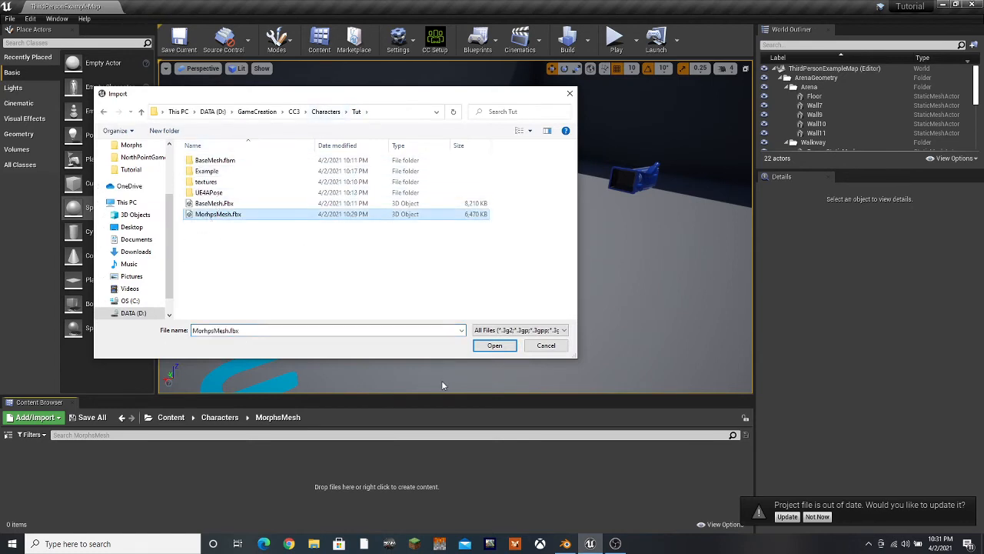
{"action": "left_click", "coordinate": [494, 345]}
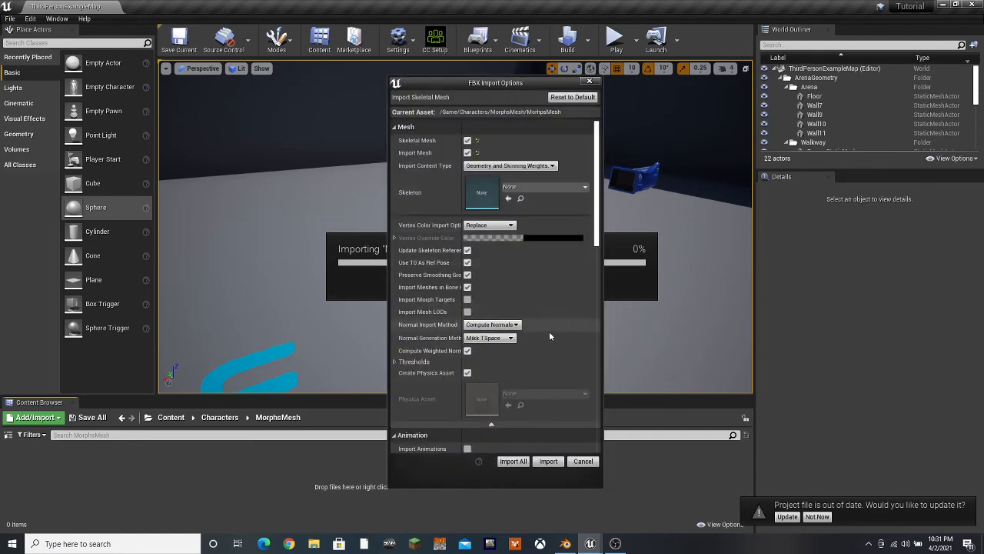
Import the FBX as a skeletal mesh with Import Morph Targets enabled and Create Physics Asset disabled, then close the Message Log
{"action": "left_click", "coordinate": [467, 372]}
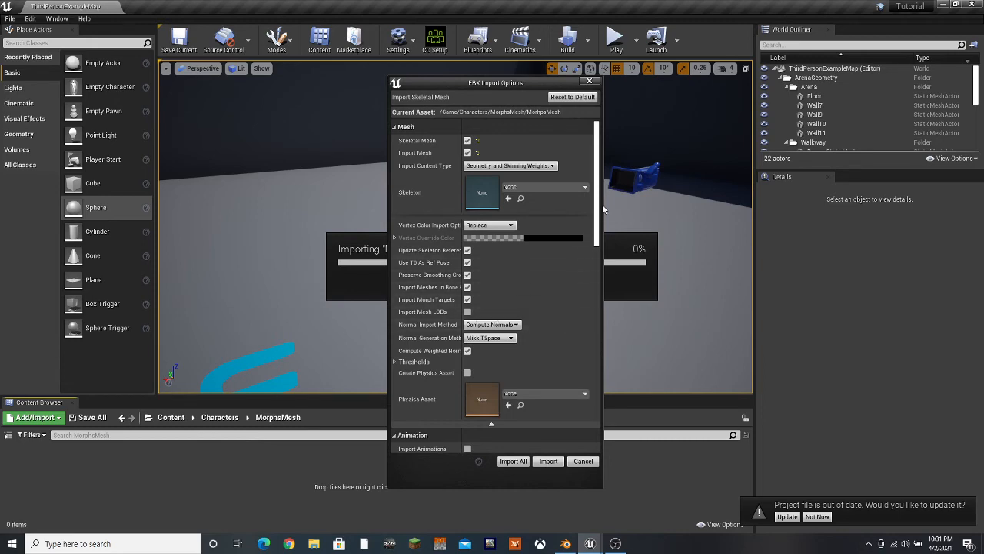
{"action": "left_click_drag", "start_coordinate": [598, 206], "coordinate": [584, 388]}
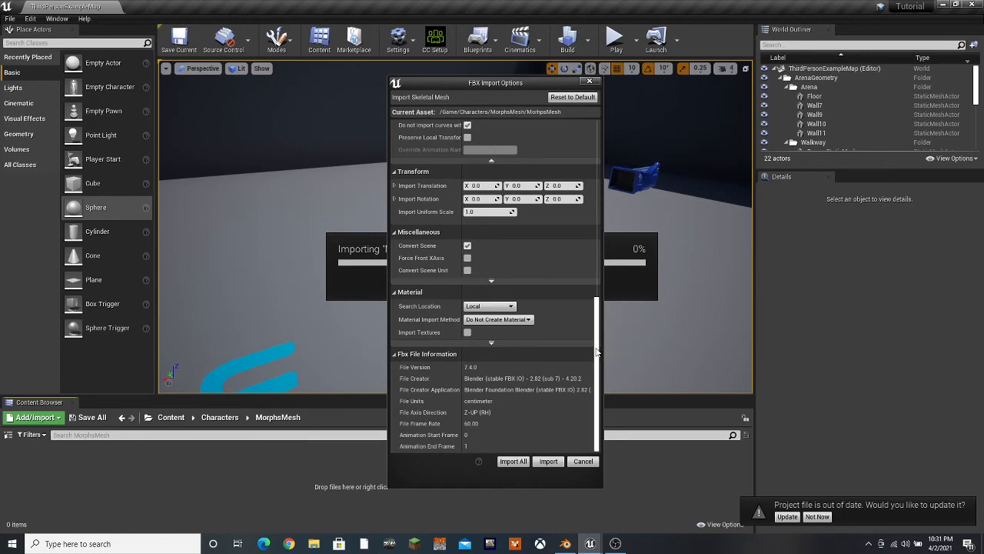
{"action": "scroll", "coordinate": [597, 352], "scroll_direction": "up", "scroll_amount": 10}
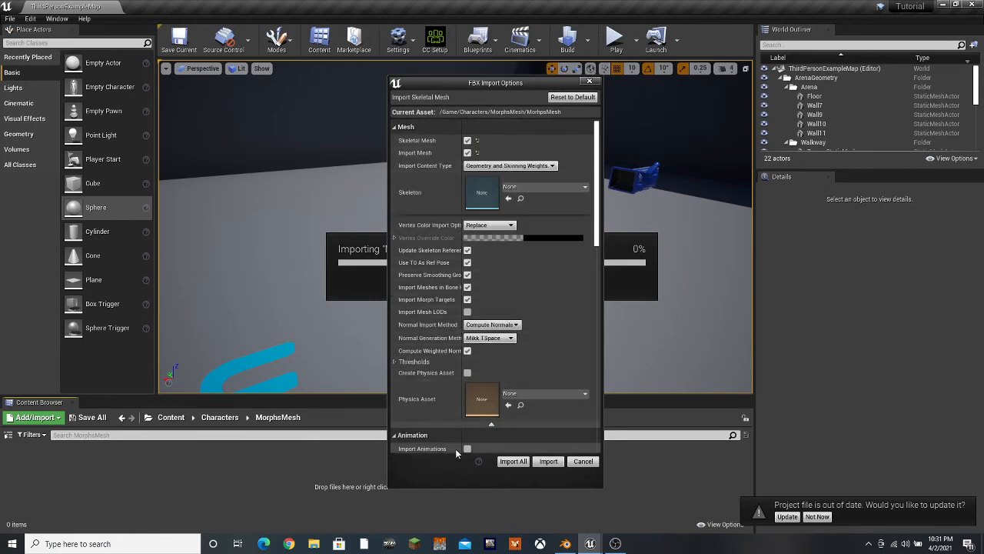
{"action": "scroll", "coordinate": [522, 390], "scroll_direction": "down", "scroll_amount": 2}
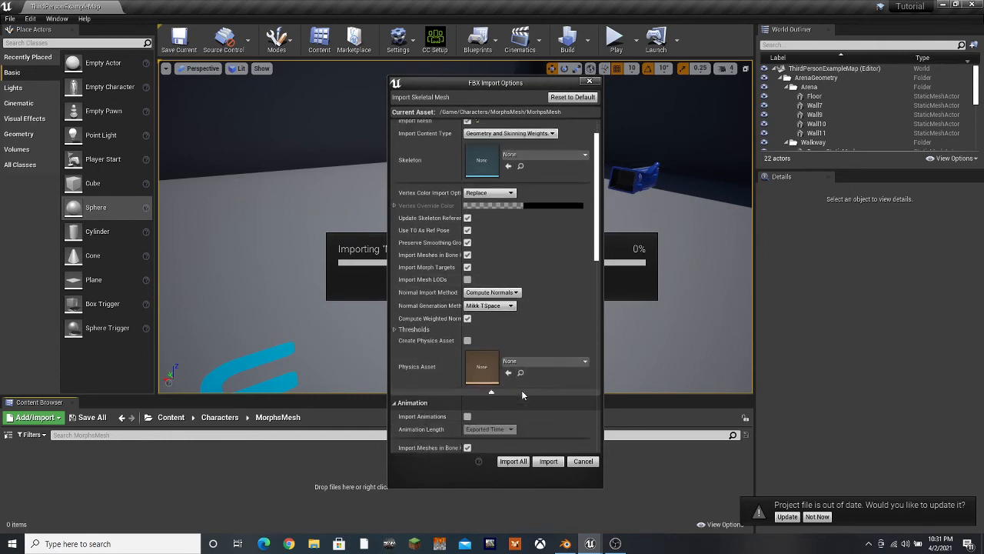
{"action": "scroll", "coordinate": [522, 390], "scroll_direction": "down", "scroll_amount": 4}
{"action": "scroll", "coordinate": [522, 391], "scroll_direction": "up", "scroll_amount": 6}
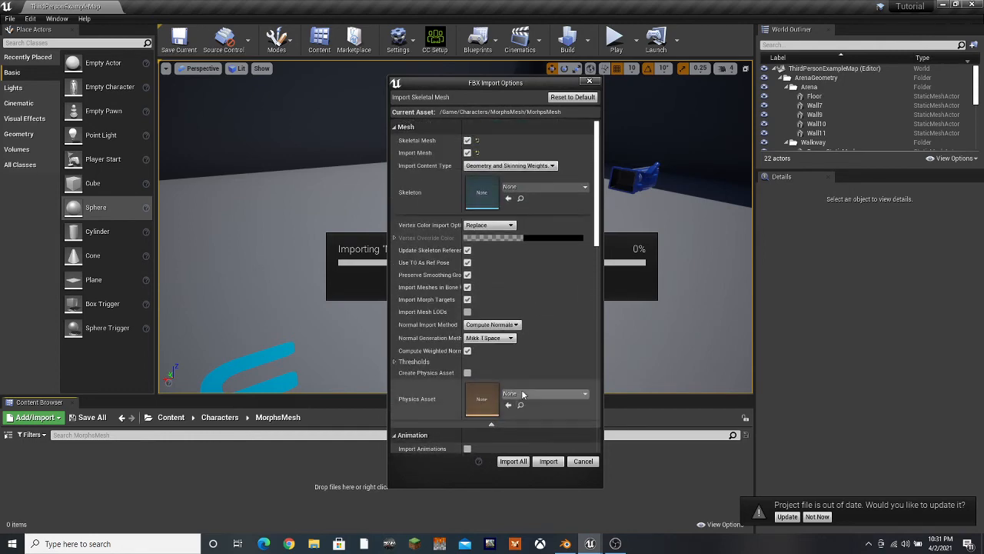
{"action": "scroll", "coordinate": [522, 390], "scroll_direction": "down", "scroll_amount": 2}
{"action": "scroll", "coordinate": [522, 389], "scroll_direction": "up", "scroll_amount": 3}
{"action": "left_click", "coordinate": [513, 460]}
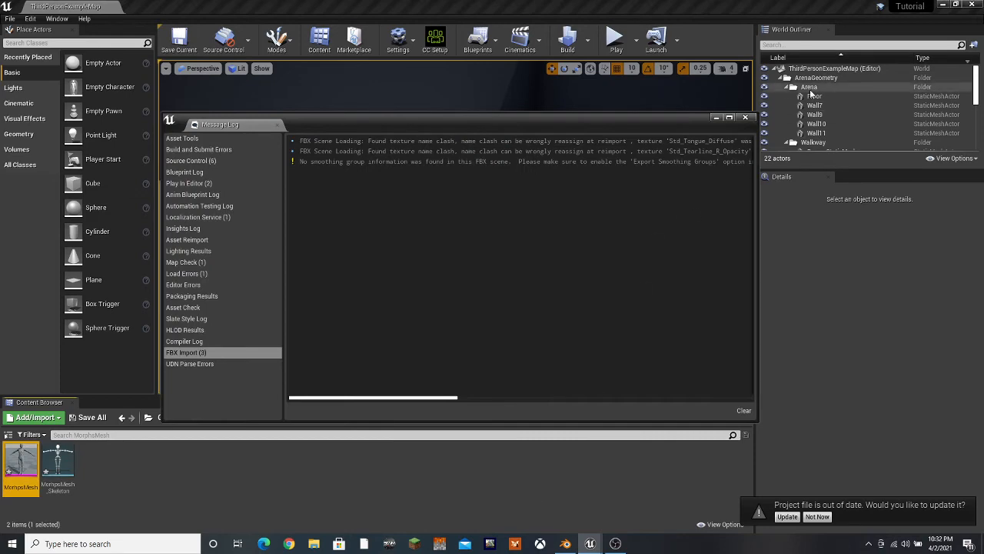
{"action": "left_click", "coordinate": [745, 118]}
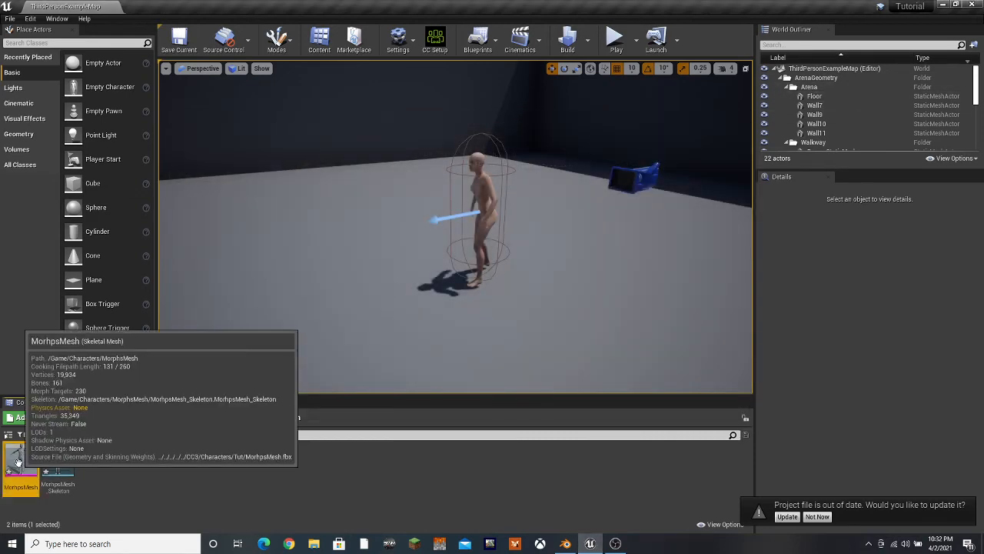
Preview the Female morph target at weight 1.0 on the MorhpsMesh skeletal mesh, then save and close the asset
{"action": "double_click", "coordinate": [18, 462]}
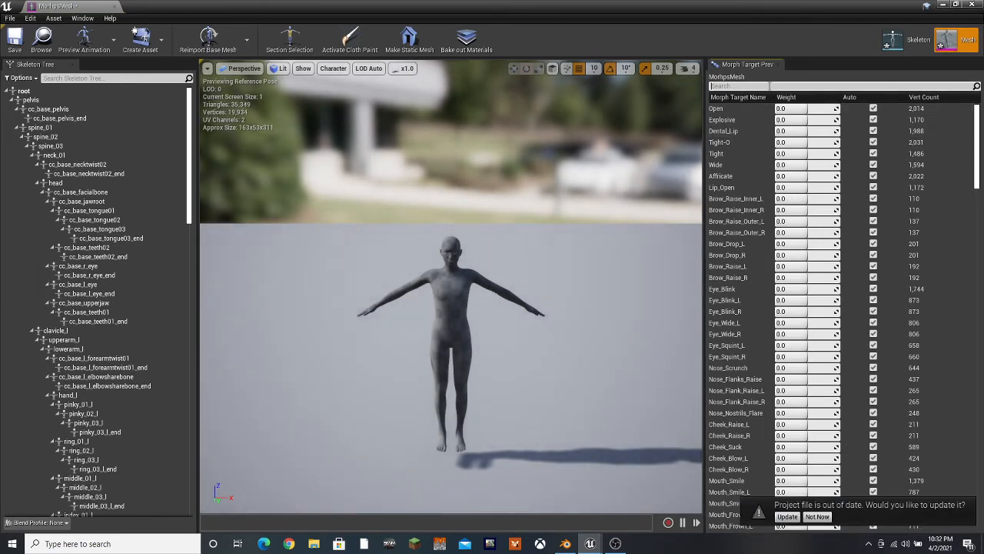
{"action": "type", "text": "fe"}
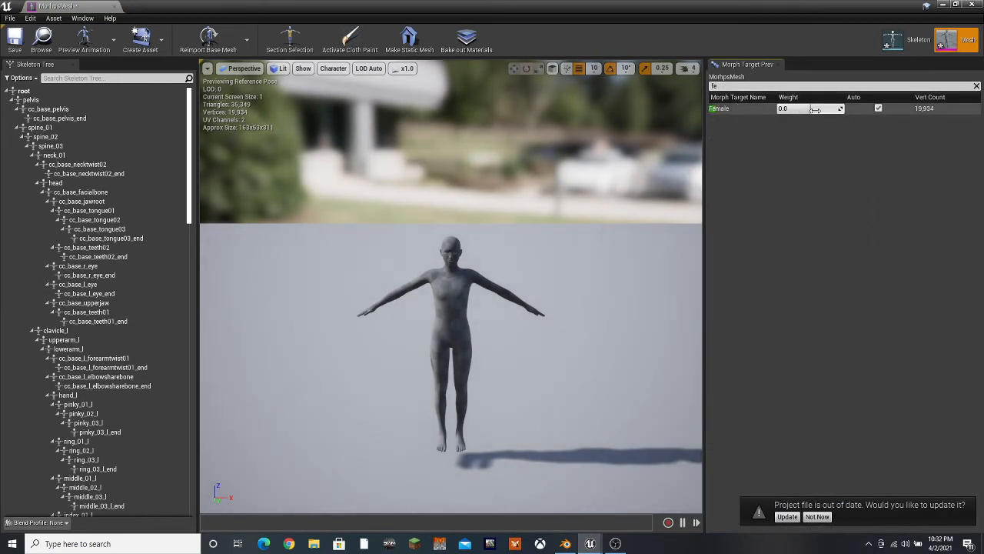
{"action": "mouse_move", "coordinate": [842, 110]}
{"action": "left_mouse_down"}
{"action": "mouse_move", "coordinate": [854, 110]}
{"action": "mouse_move", "coordinate": [841, 108]}
{"action": "left_mouse_up"}
{"action": "scroll", "coordinate": [479, 292], "scroll_direction": "up", "scroll_amount": 5}
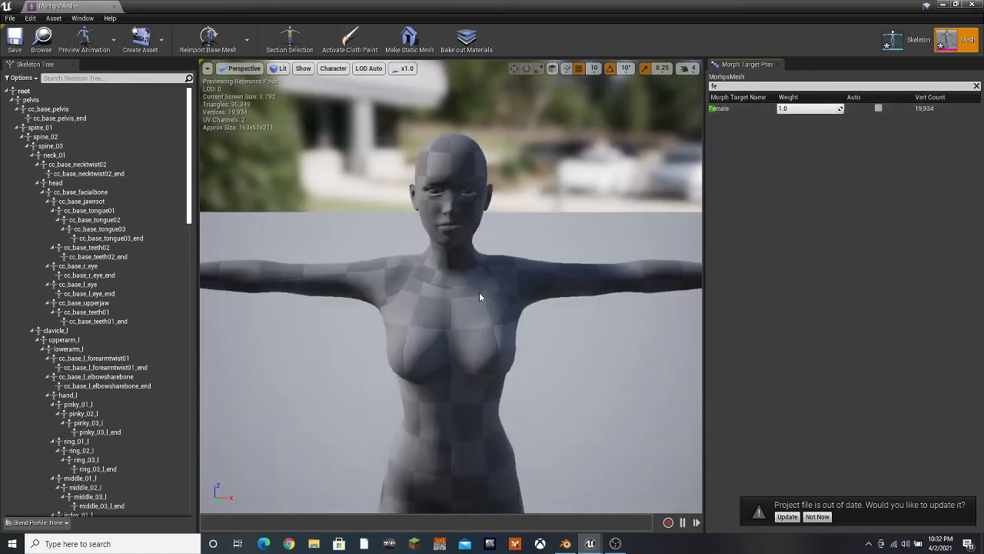
{"action": "scroll", "coordinate": [488, 282], "scroll_direction": "down", "scroll_amount": 5}
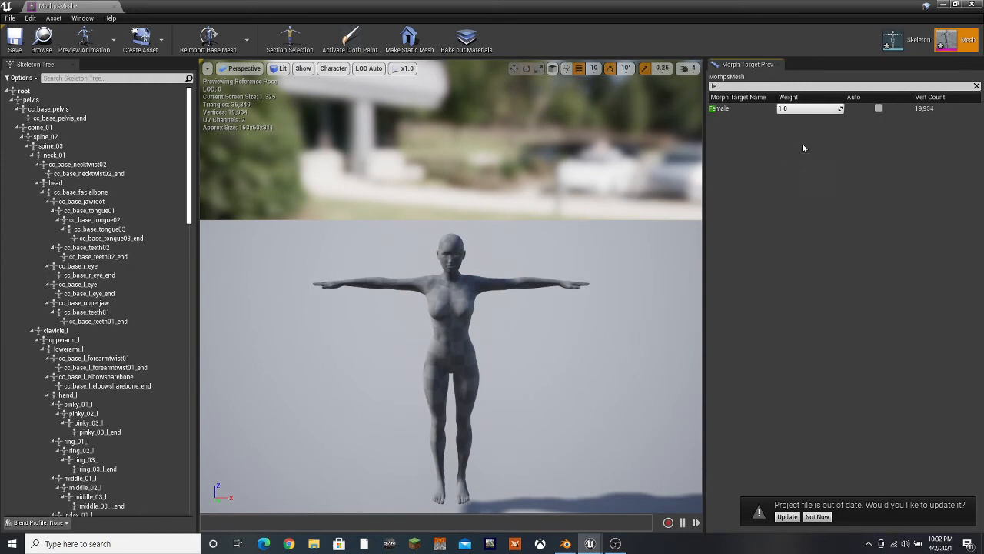
{"action": "mouse_move", "coordinate": [805, 110]}
{"action": "left_mouse_down"}
{"action": "mouse_move", "coordinate": [767, 109]}
{"action": "mouse_move", "coordinate": [806, 110]}
{"action": "left_mouse_up"}
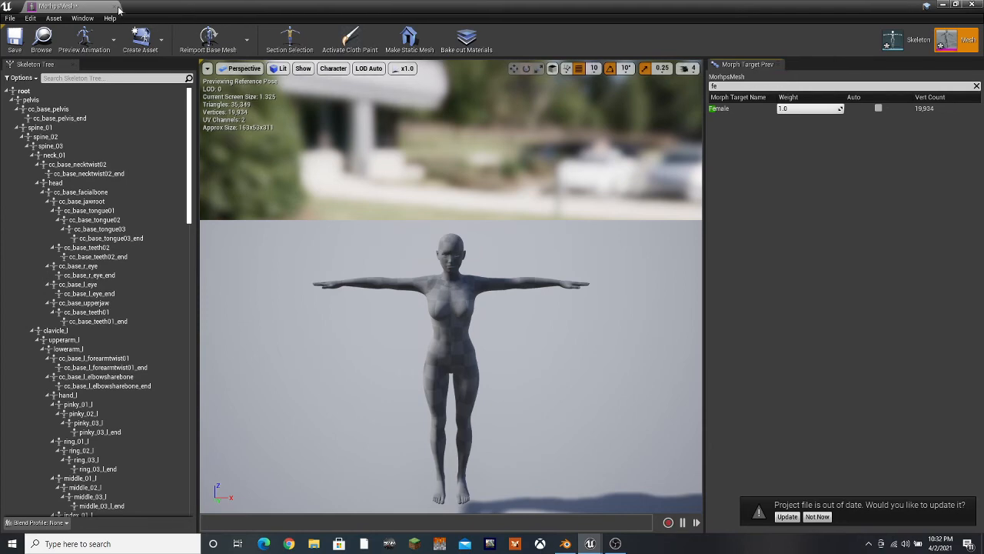
{"action": "left_click", "coordinate": [14, 38]}
{"action": "left_click", "coordinate": [113, 6]}
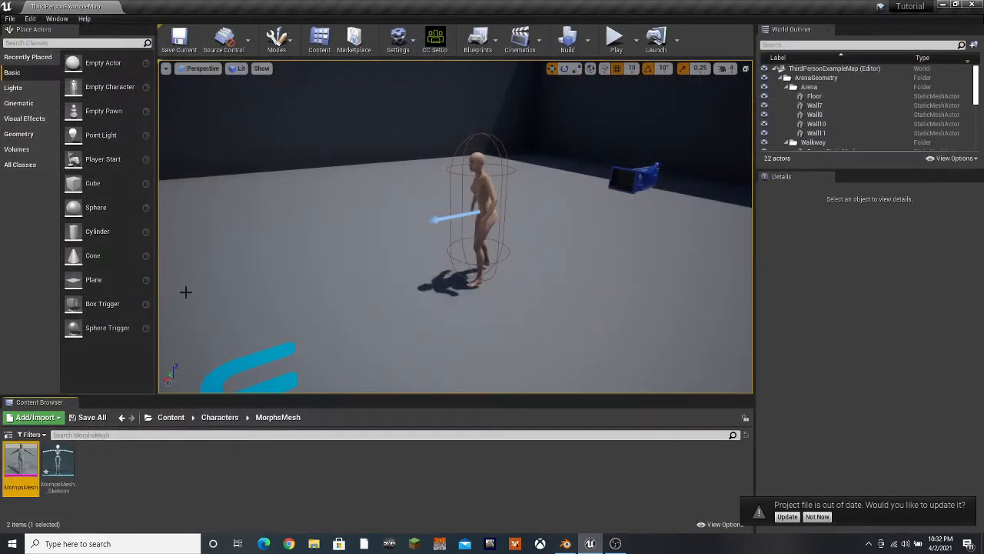
{"action": "right_click", "coordinate": [29, 453]}
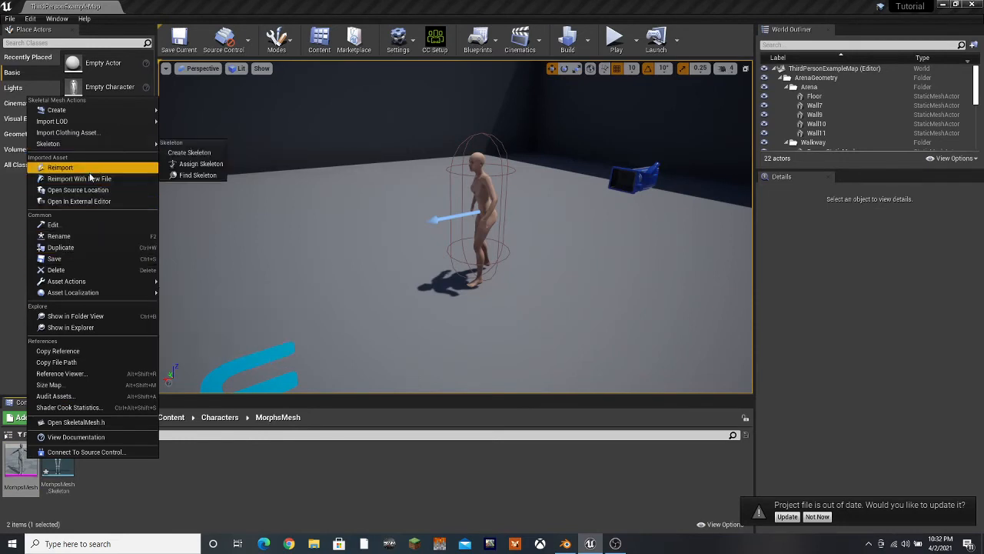
{"action": "left_click", "coordinate": [207, 472]}
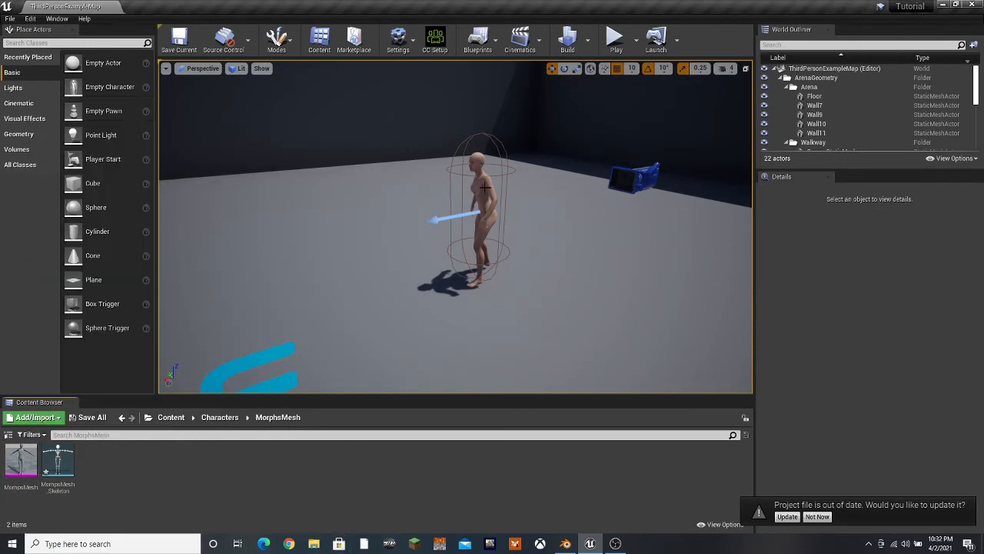
Search the project's plugins for Morph and enable the MorphTools Plugin
{"action": "left_click", "coordinate": [399, 36]}
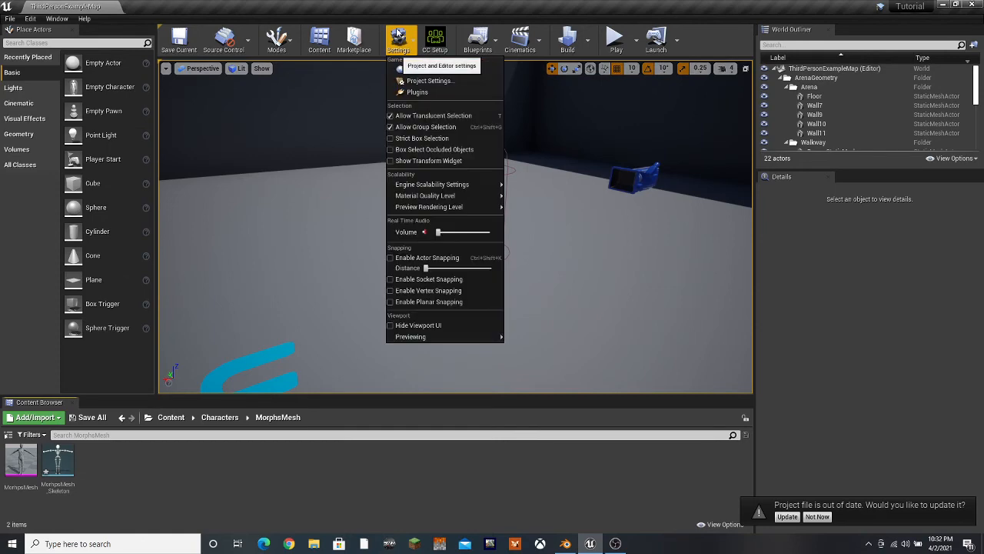
{"action": "left_click", "coordinate": [418, 92]}
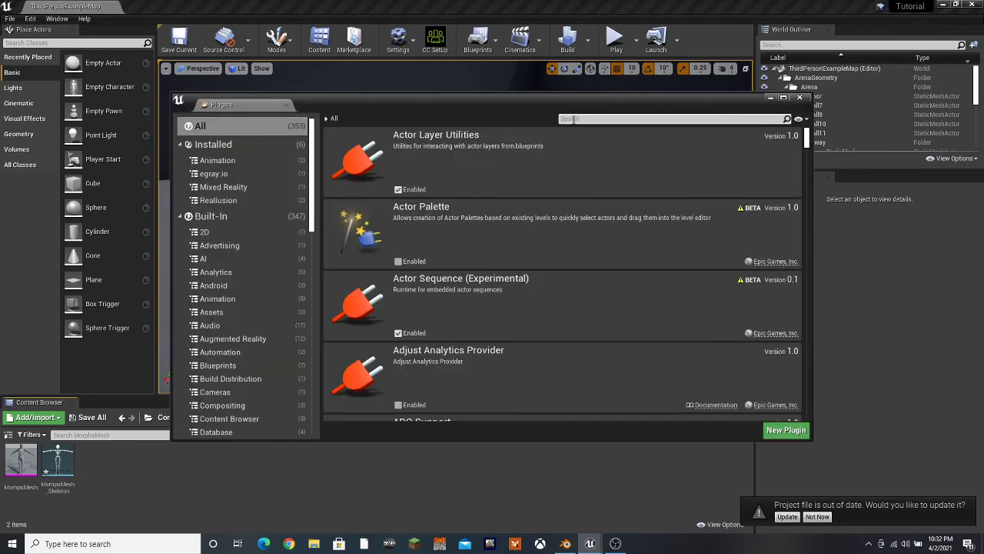
{"action": "left_click", "coordinate": [570, 119]}
{"action": "type", "text": "Morph"}
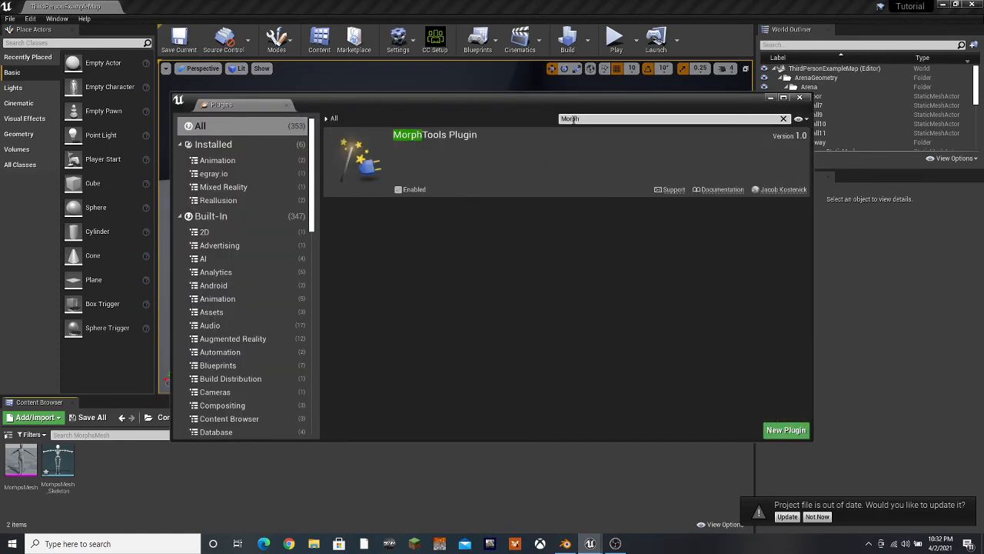
{"action": "left_click", "coordinate": [399, 189]}
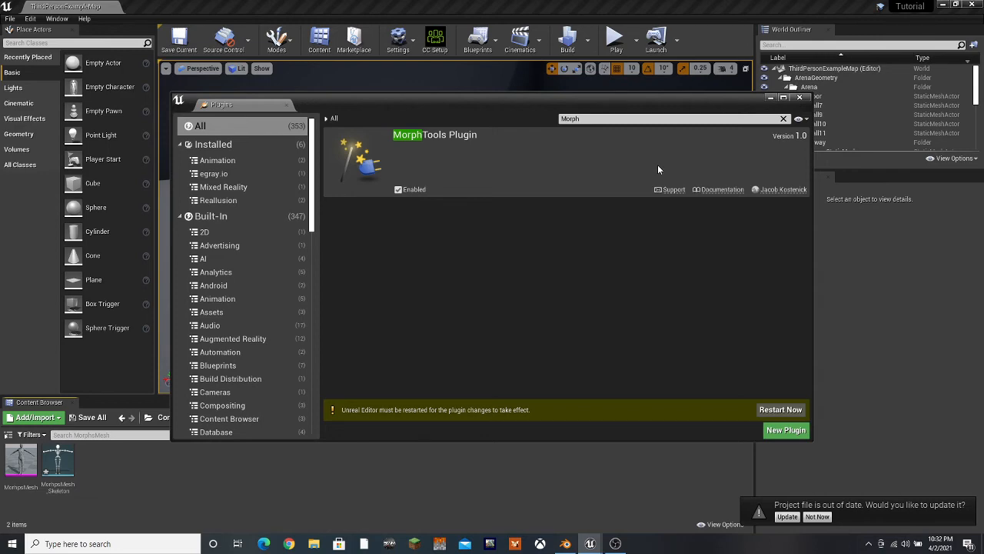
Switch to the Epic Games Launcher and open the Unreal Engine Marketplace
{"action": "left_click", "coordinate": [943, 6]}
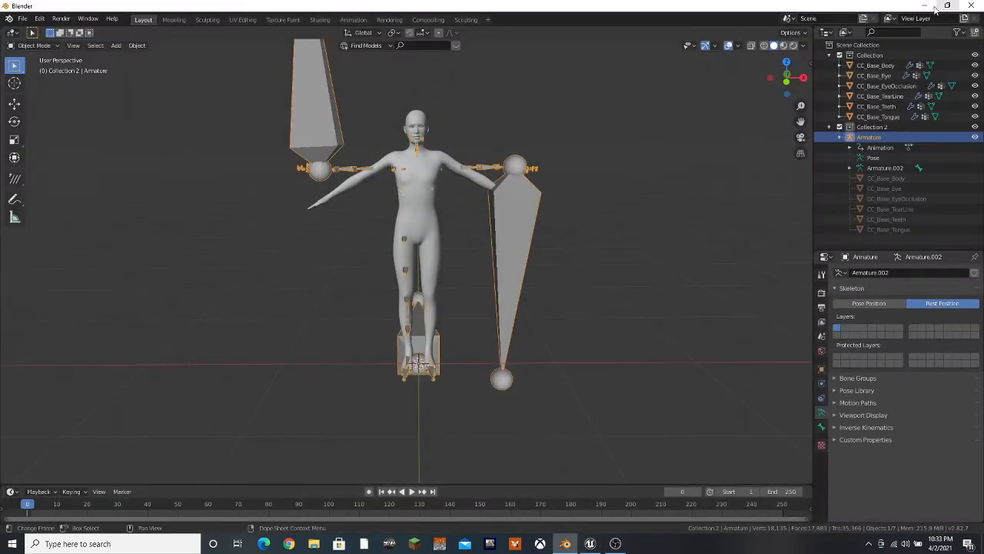
{"action": "left_click", "coordinate": [925, 6]}
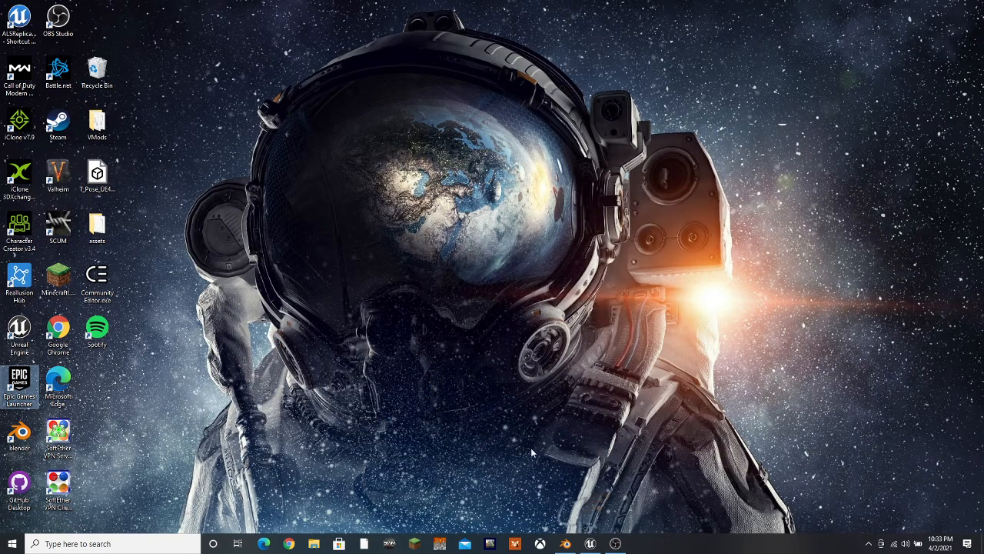
{"action": "left_click", "coordinate": [590, 544]}
{"action": "left_click", "coordinate": [640, 542]}
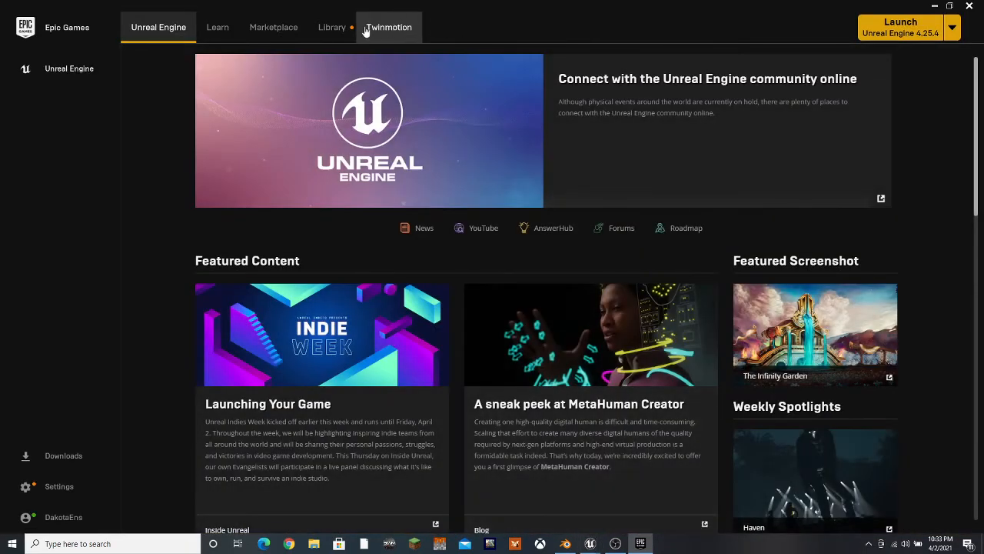
{"action": "left_click", "coordinate": [266, 29]}
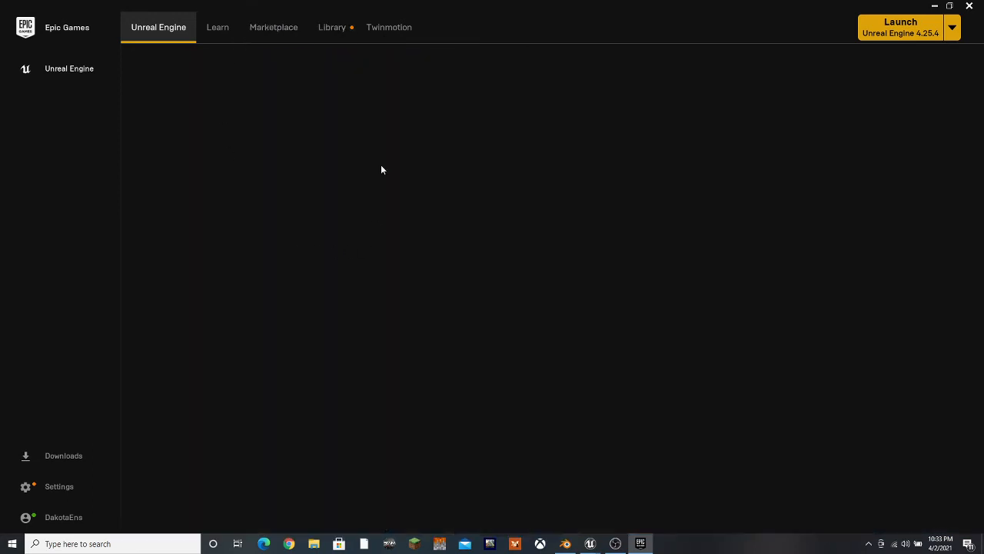
Search the Unreal Engine Marketplace for "Morph tools plugin", correcting the misspelled search term
{"action": "left_click", "coordinate": [279, 15]}
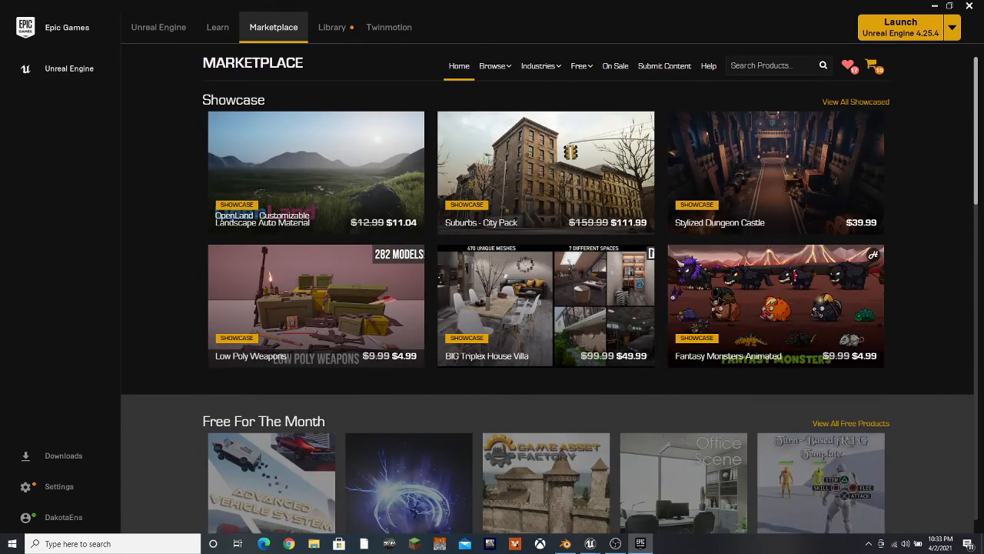
{"action": "type", "text": "toll plugin"}
{"action": "key", "text": "Return"}
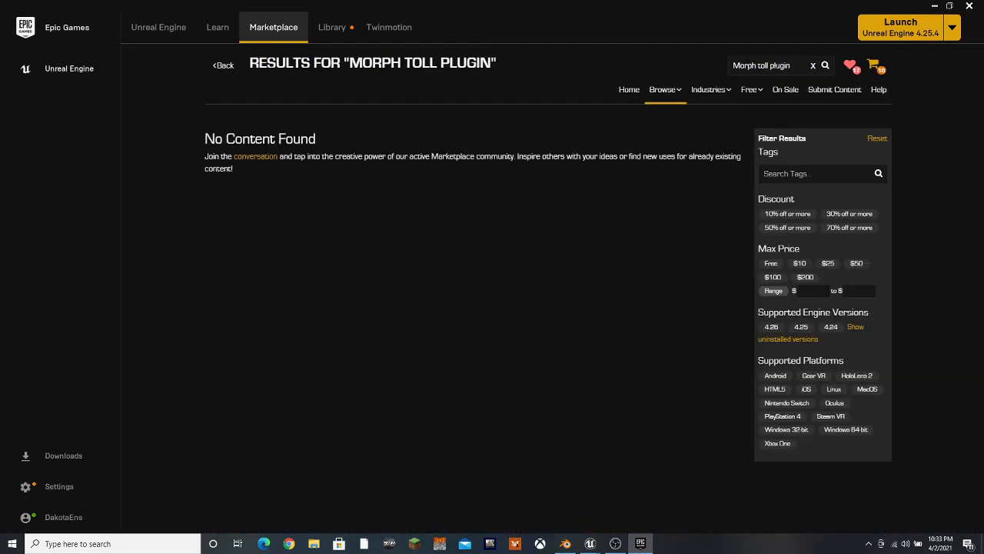
{"action": "mouse_move", "coordinate": [762, 104]}
{"action": "key", "text": "BackSpace"}
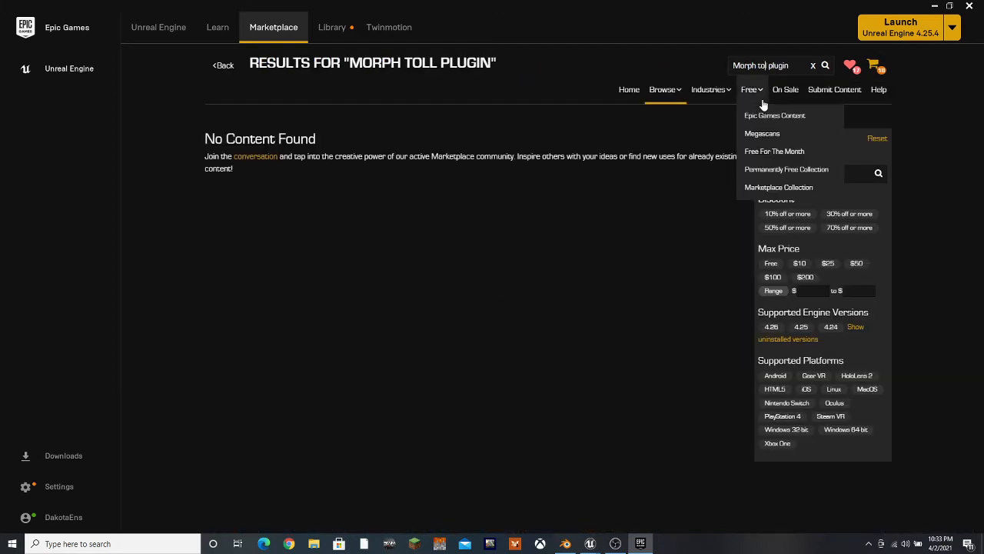
{"action": "key", "text": "Return"}
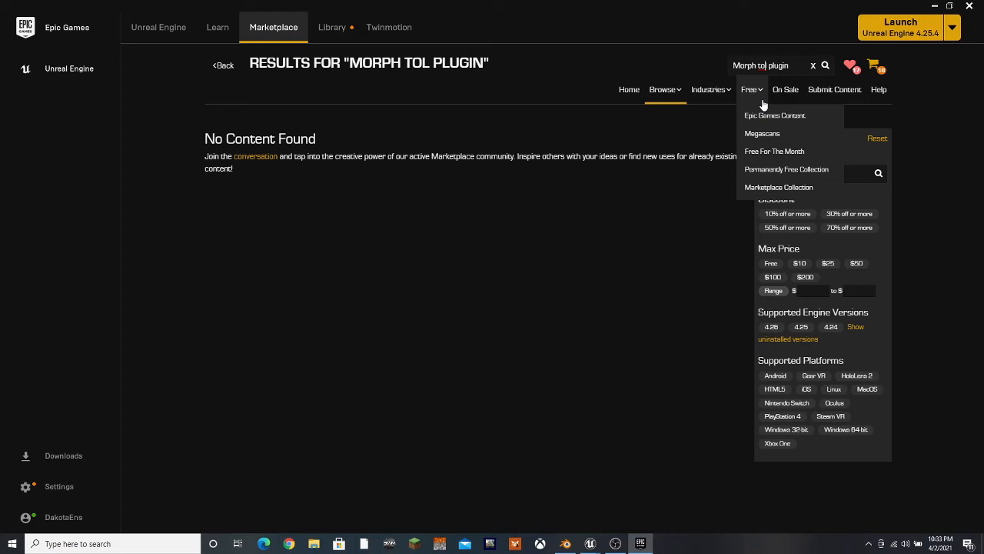
{"action": "key", "text": "BackSpace"}
{"action": "type", "text": "ols"}
{"action": "key", "text": "Return"}
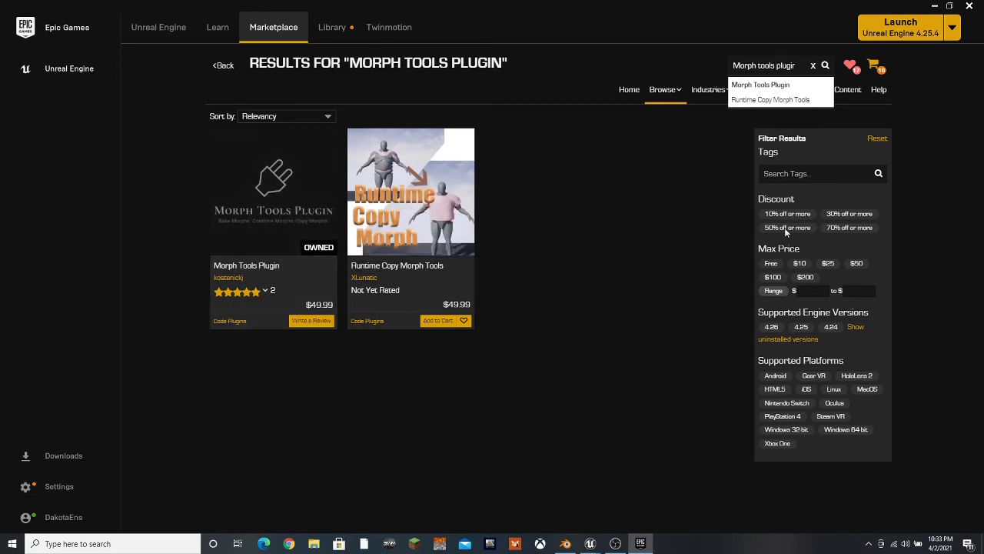
Switch back to Unreal Editor, restart it with the selected content saved, and close the Message Log and Plugins windows
{"action": "left_click", "coordinate": [934, 6]}
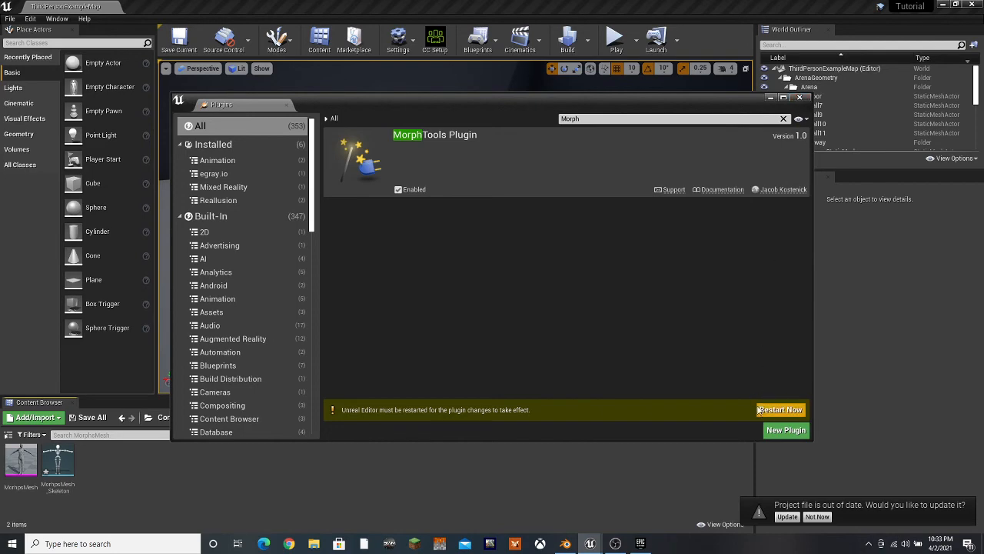
{"action": "left_click", "coordinate": [759, 410]}
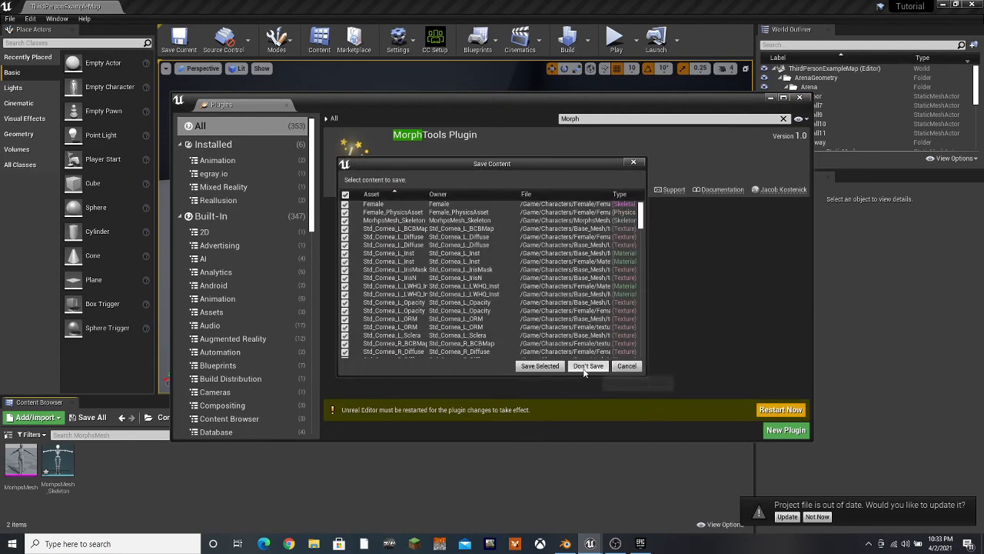
{"action": "left_click", "coordinate": [540, 366]}
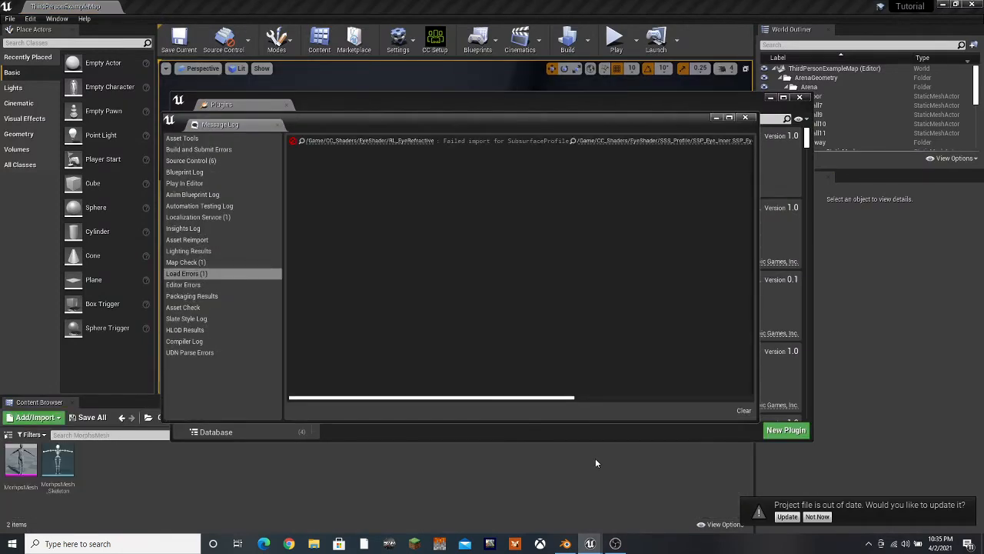
{"action": "left_click", "coordinate": [745, 117]}
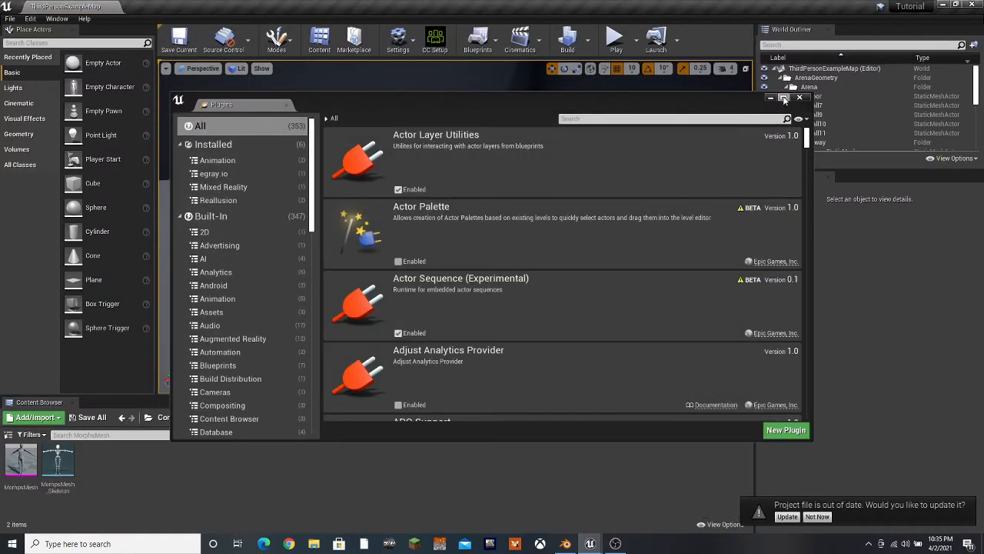
{"action": "left_click", "coordinate": [800, 97]}
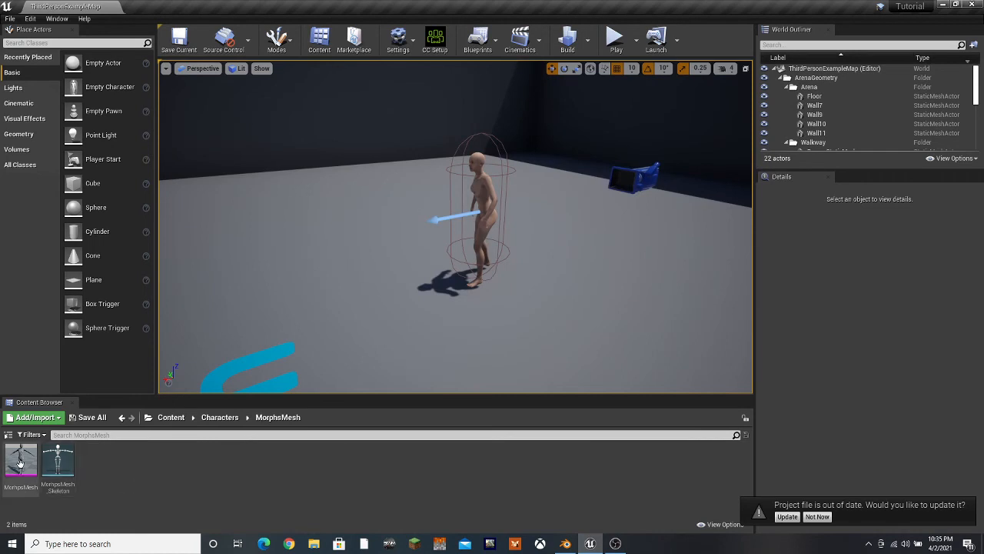
Create a Morph Tools asset from the MorhpsMesh skeletal mesh and open it in the editor
{"action": "right_click", "coordinate": [20, 461]}
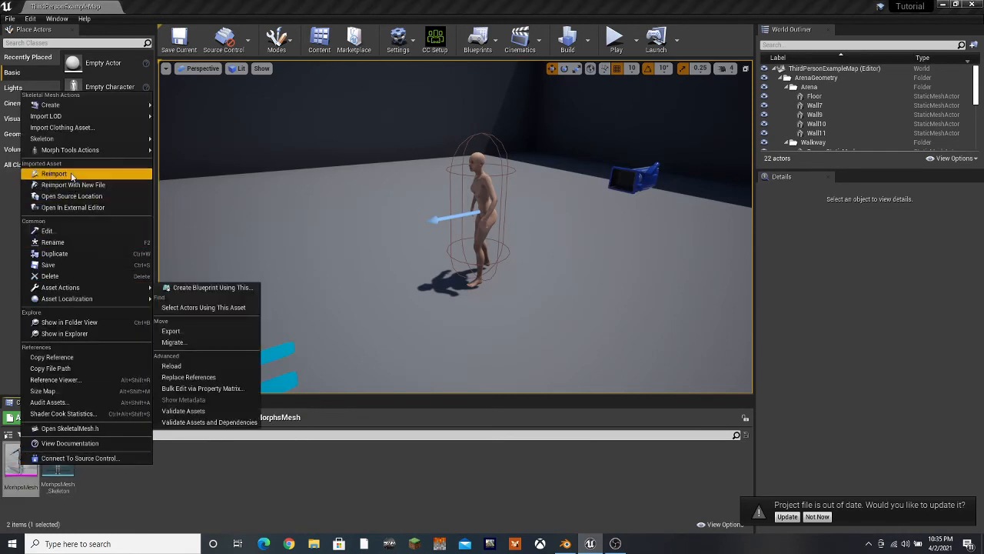
{"action": "mouse_move", "coordinate": [70, 150]}
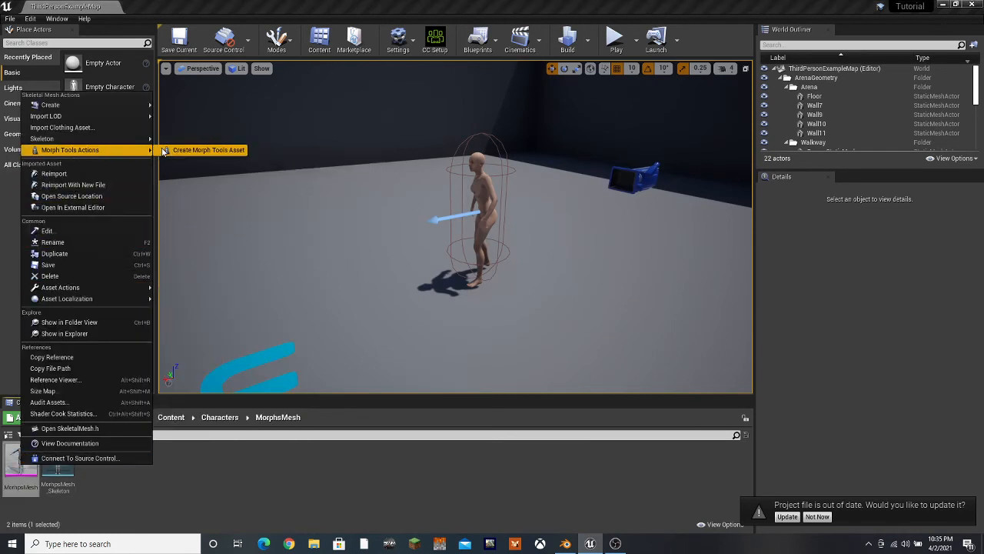
{"action": "left_click", "coordinate": [173, 150]}
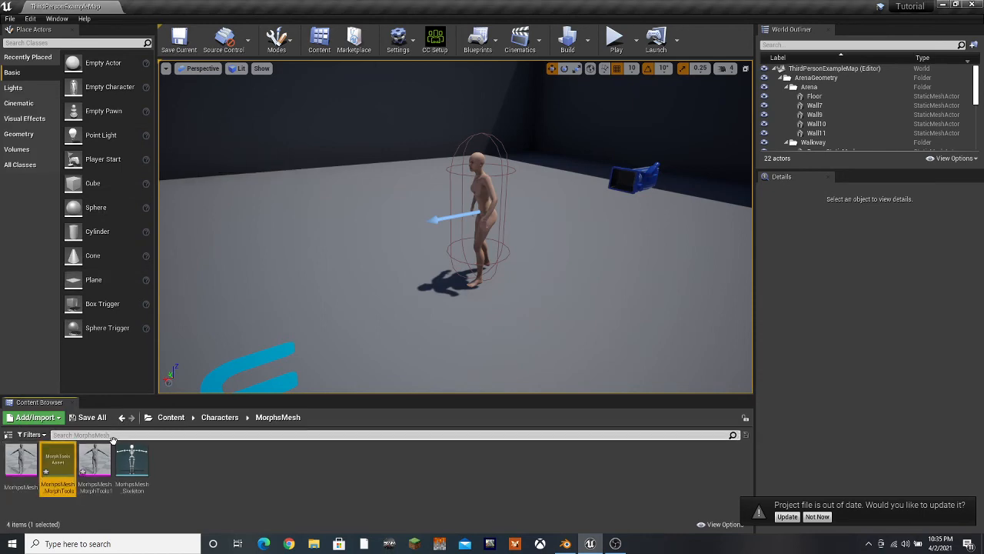
{"action": "double_click", "coordinate": [58, 459]}
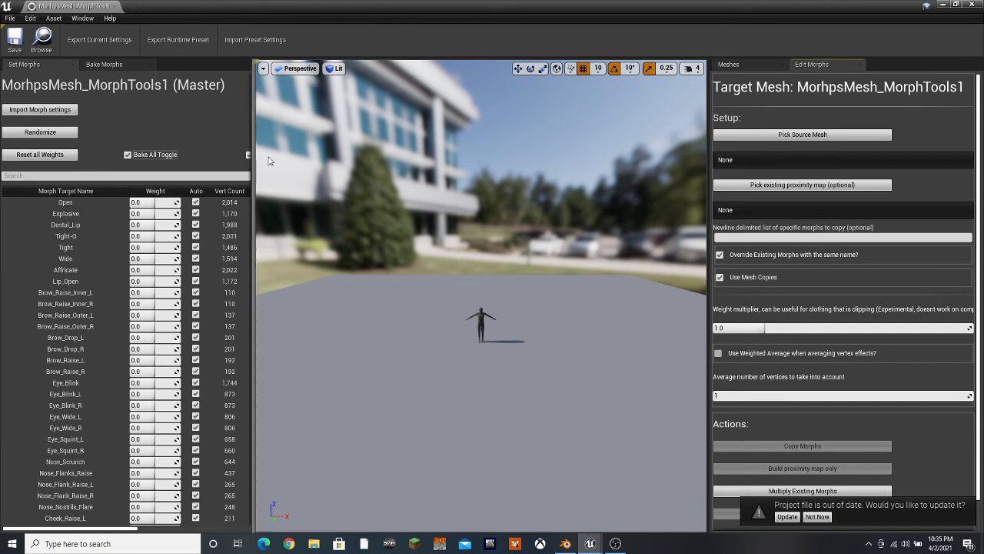
Turn off Bake and Remove for all morph targets and widen the morph list to show its columns
{"action": "left_click_drag", "start_coordinate": [267, 160], "coordinate": [397, 179]}
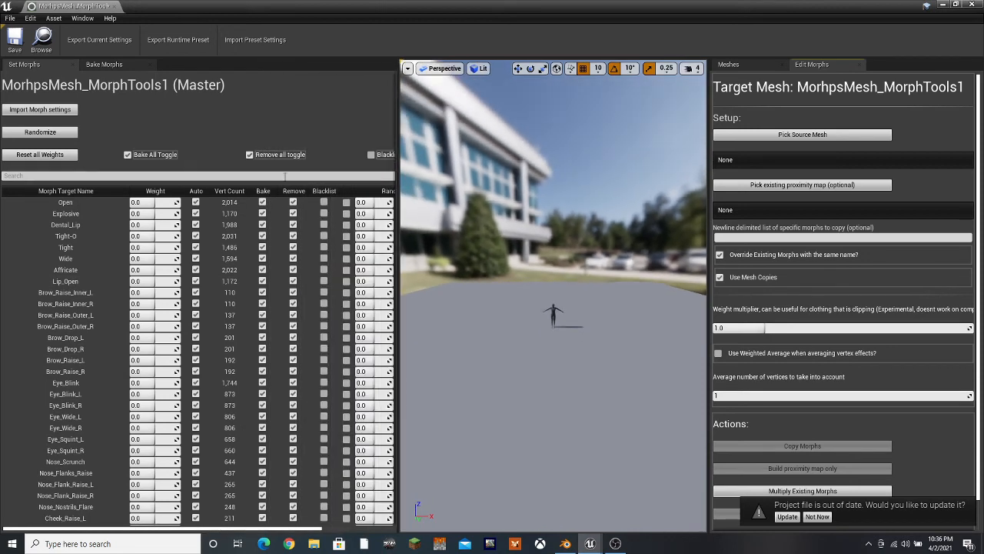
{"action": "left_click", "coordinate": [249, 155]}
{"action": "left_click", "coordinate": [129, 155]}
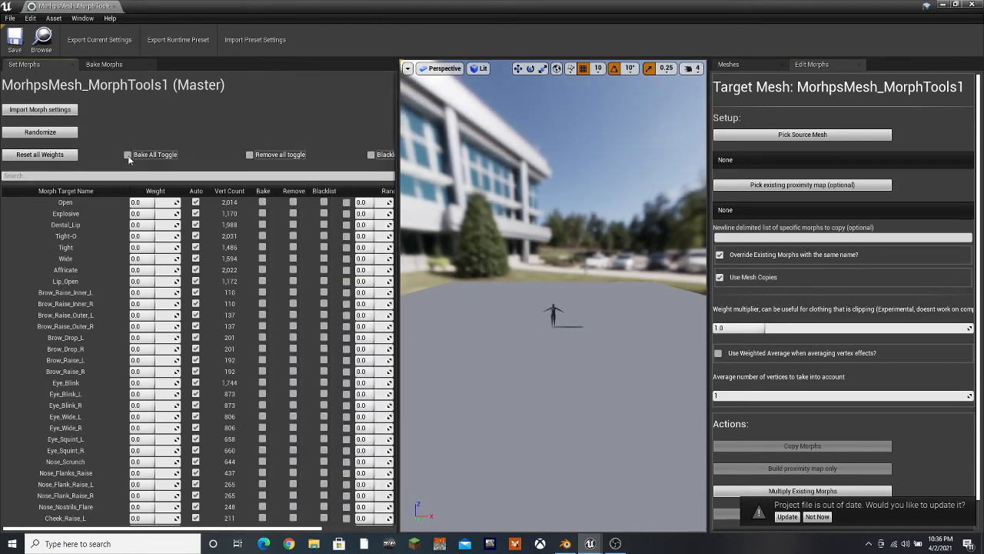
{"action": "left_click_drag", "start_coordinate": [399, 167], "coordinate": [528, 172]}
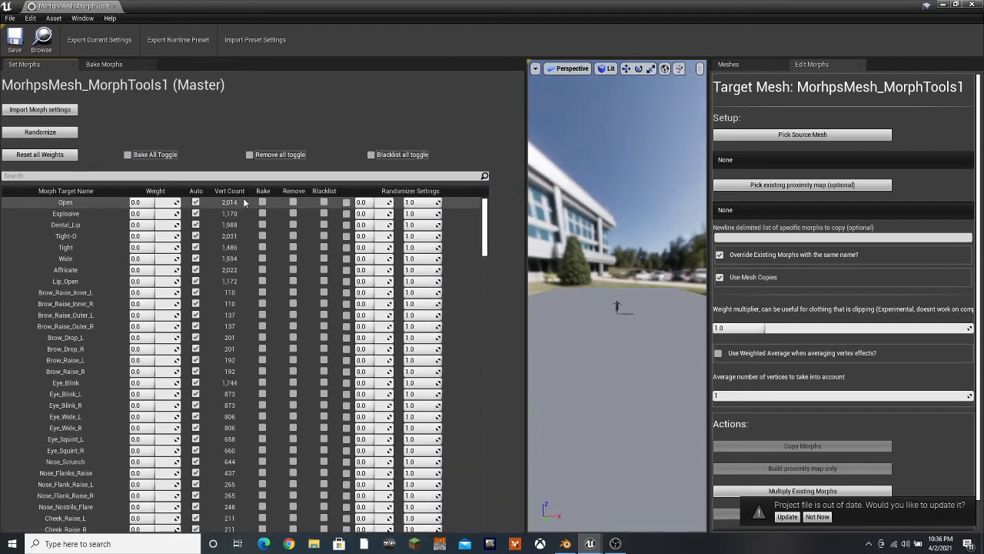
{"action": "scroll", "coordinate": [164, 431], "scroll_direction": "down", "scroll_amount": 6}
{"action": "scroll", "coordinate": [164, 431], "scroll_direction": "up", "scroll_amount": 6}
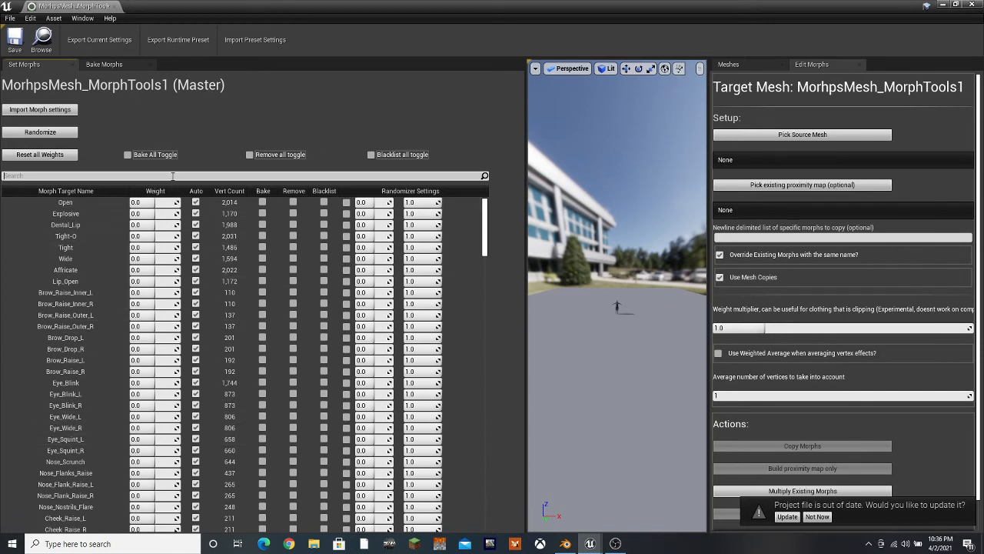
Filter the morph list for Femal, set the Female morph's weight to 1.0, enable Bake for it, and clear the filter
{"action": "type", "text": "Femal"}
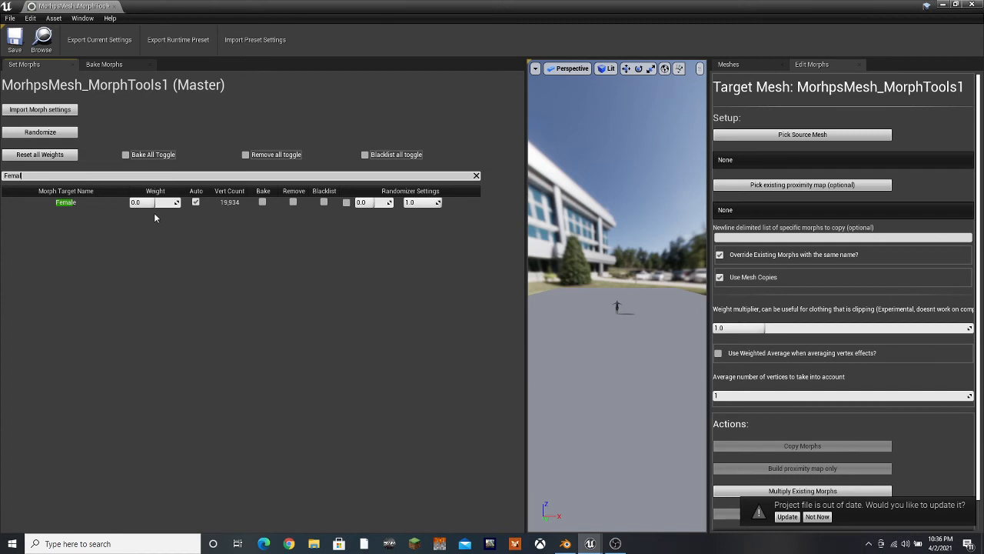
{"action": "left_click_drag", "start_coordinate": [149, 203], "coordinate": [193, 206]}
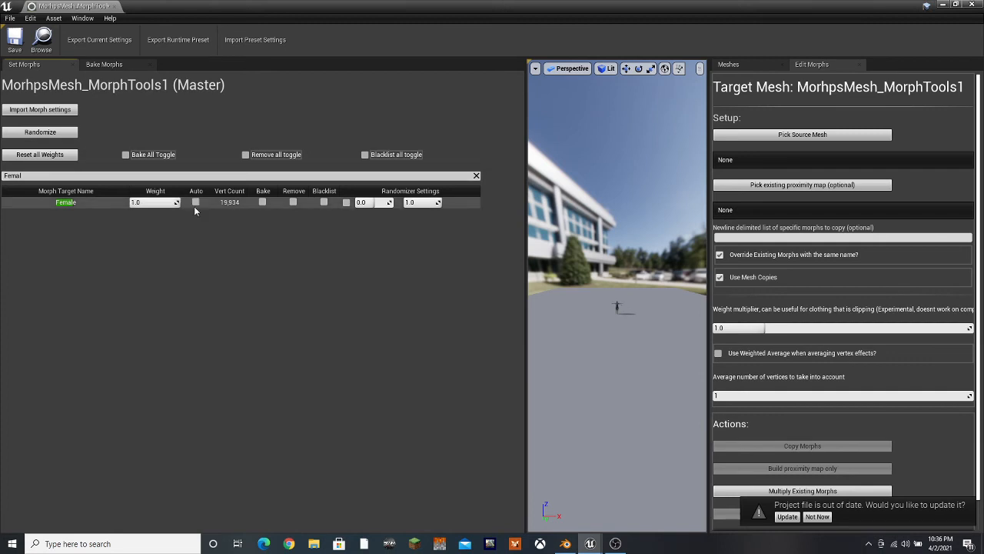
{"action": "left_click", "coordinate": [263, 201]}
{"action": "left_click_drag", "start_coordinate": [48, 177], "coordinate": [2, 179]}
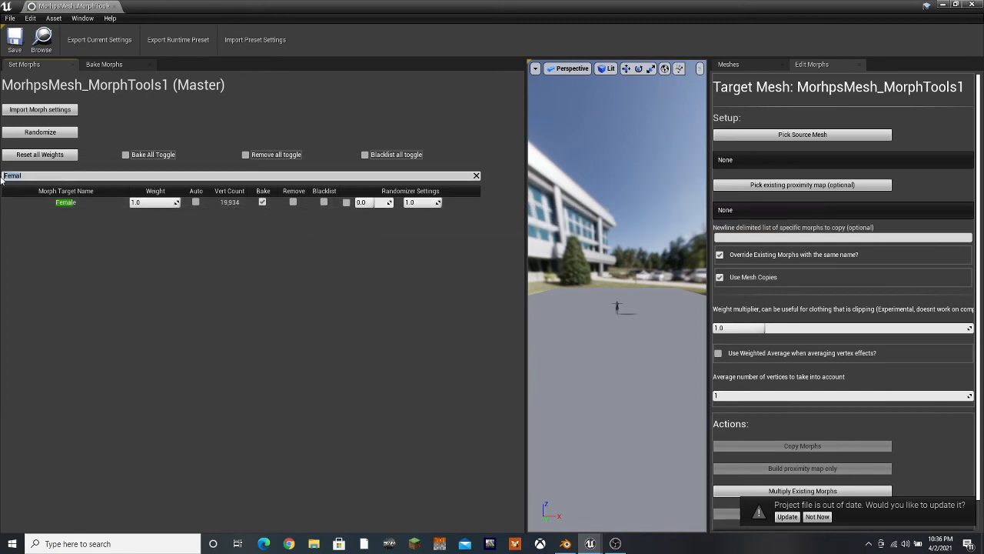
{"action": "key", "text": "BackSpace"}
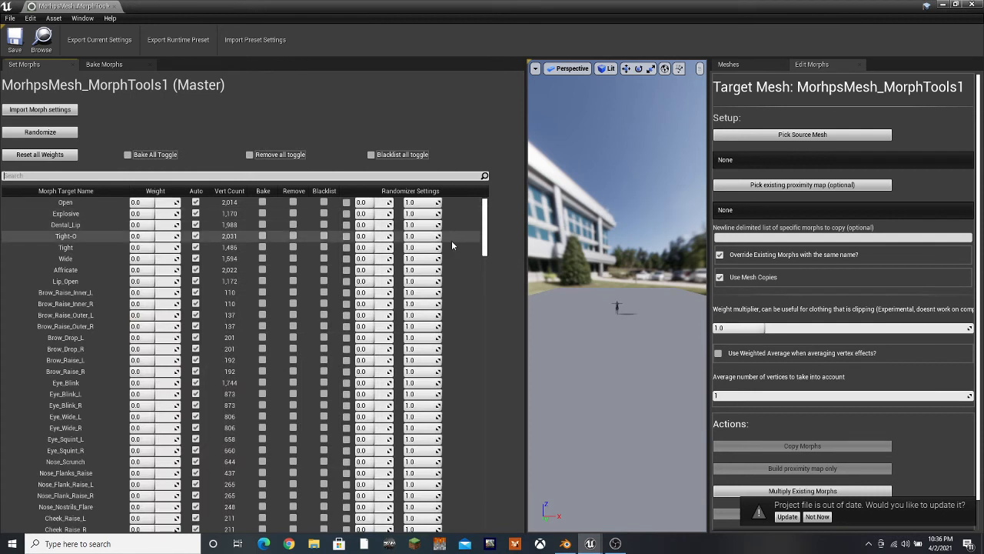
Bake the morphs to /Game/Characters/MorphsMesh, keeping Use Mesh Copies enabled
{"action": "left_click", "coordinate": [112, 66]}
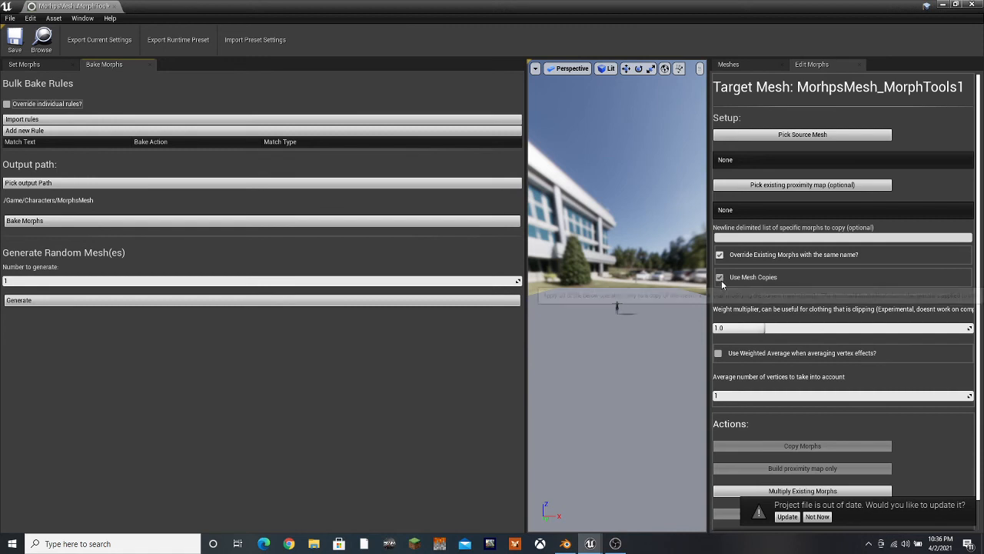
{"action": "left_click", "coordinate": [781, 279]}
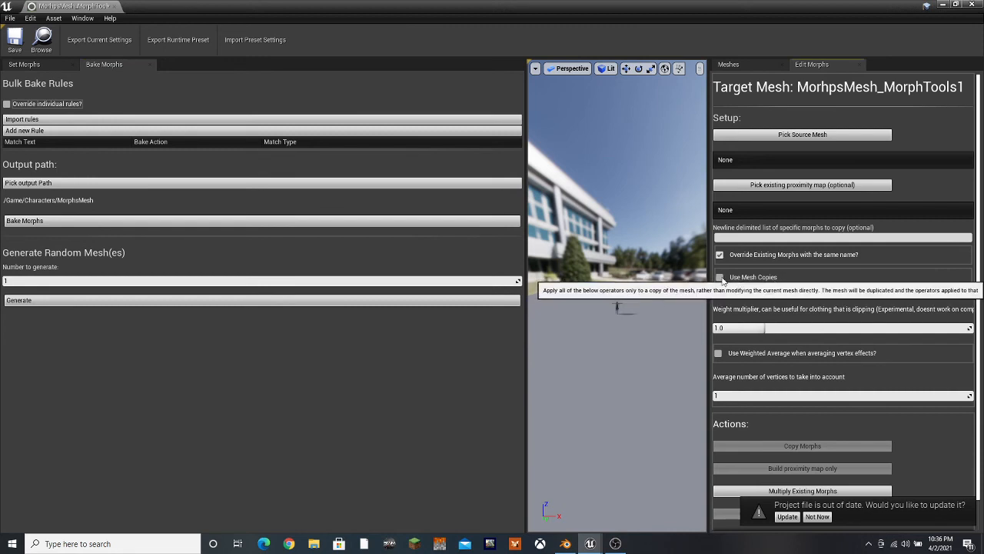
{"action": "left_click", "coordinate": [753, 279]}
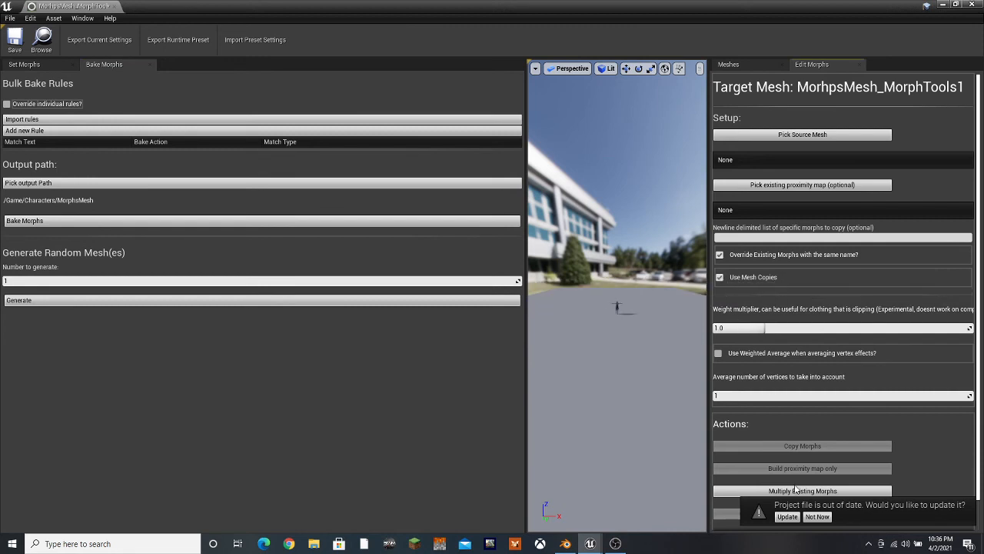
{"action": "scroll", "coordinate": [797, 489], "scroll_direction": "down", "scroll_amount": 1}
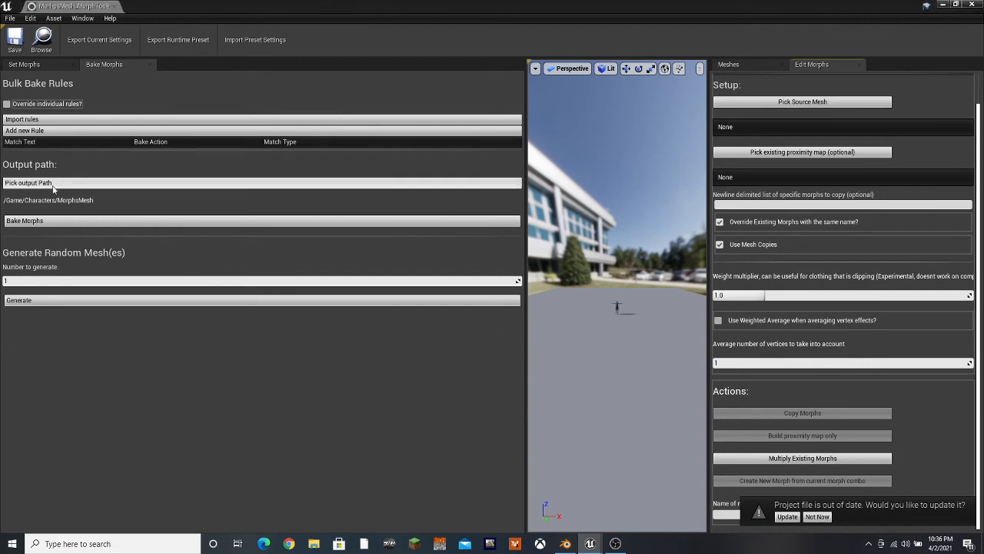
{"action": "left_click", "coordinate": [49, 223]}
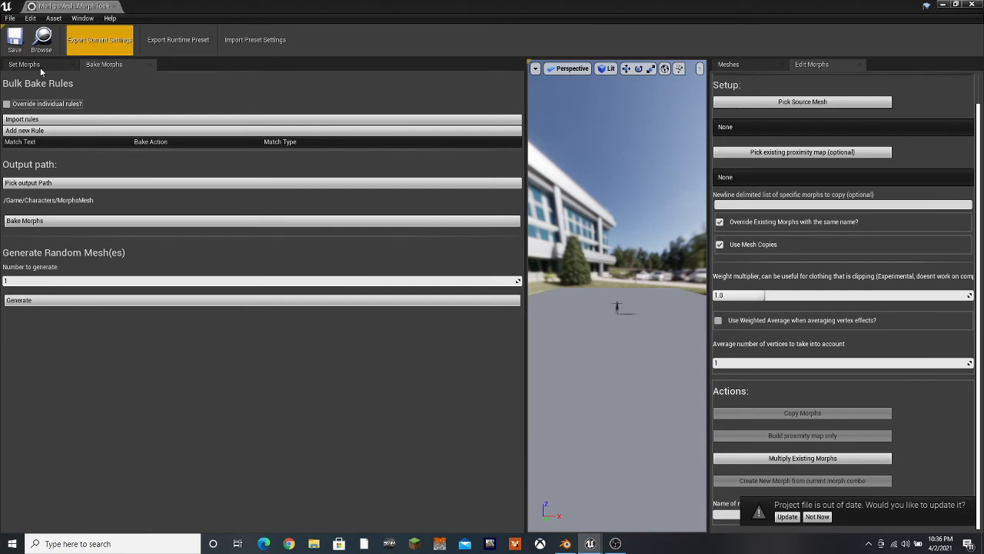
Save and close the Morph Tools asset, then check the baked mesh in the MorphsMesh folder
{"action": "left_click", "coordinate": [15, 37]}
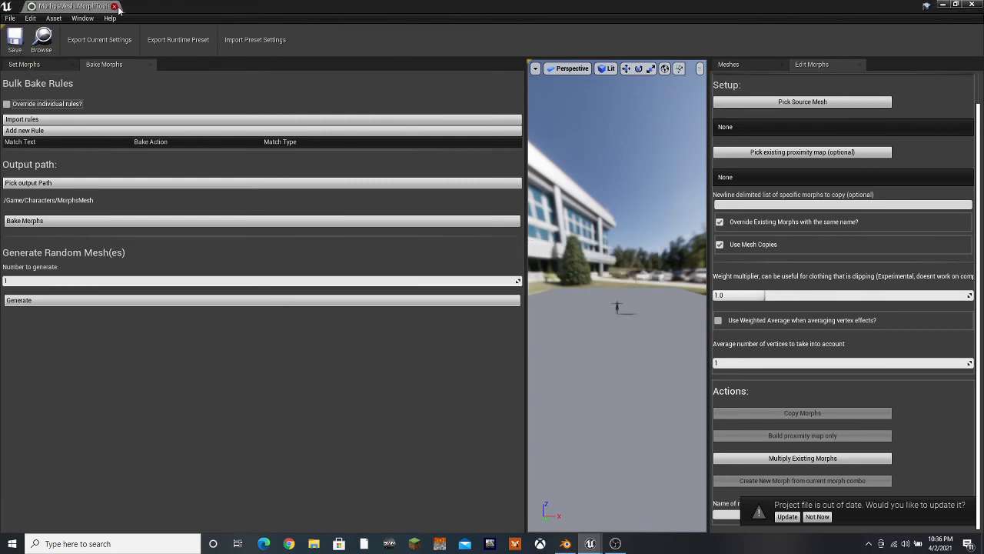
{"action": "left_click", "coordinate": [113, 6]}
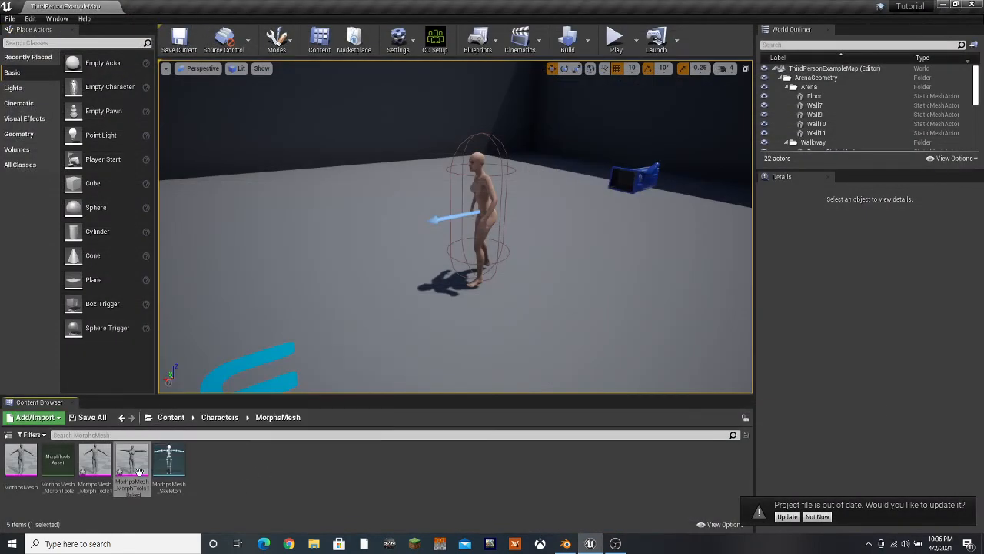
{"action": "mouse_move", "coordinate": [136, 471]}
{"action": "left_mouse_down"}
{"action": "mouse_move", "coordinate": [482, 301]}
{"action": "mouse_move", "coordinate": [564, 330]}
{"action": "mouse_move", "coordinate": [523, 343]}
{"action": "mouse_move", "coordinate": [558, 345]}
{"action": "mouse_move", "coordinate": [384, 365]}
{"action": "mouse_move", "coordinate": [439, 330]}
{"action": "mouse_move", "coordinate": [483, 274]}
{"action": "mouse_move", "coordinate": [397, 281]}
{"action": "mouse_move", "coordinate": [139, 461]}
{"action": "left_mouse_up"}
{"action": "left_click", "coordinate": [309, 488]}
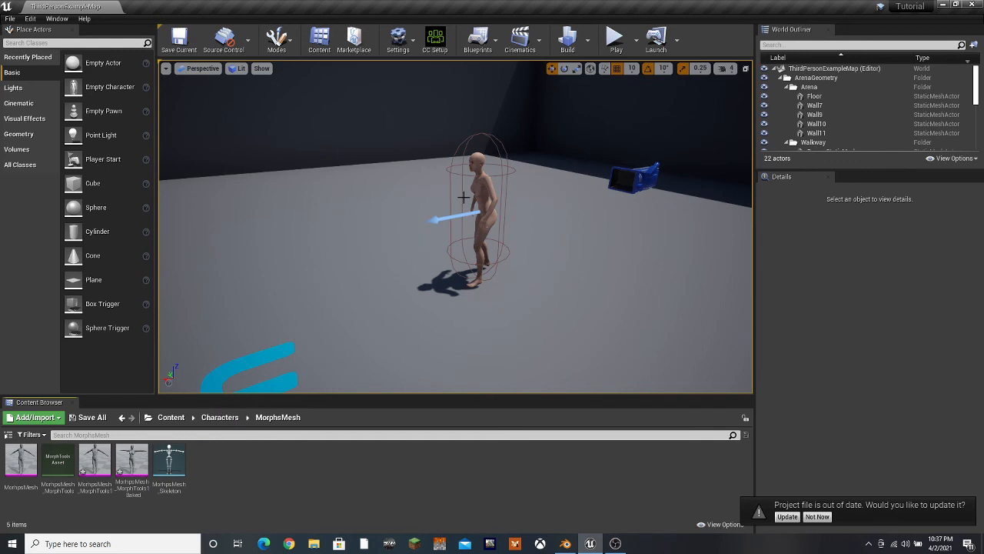
Create a Morph Tools asset from the Female skeletal mesh in the Characters/Female folder
{"action": "left_click", "coordinate": [220, 417]}
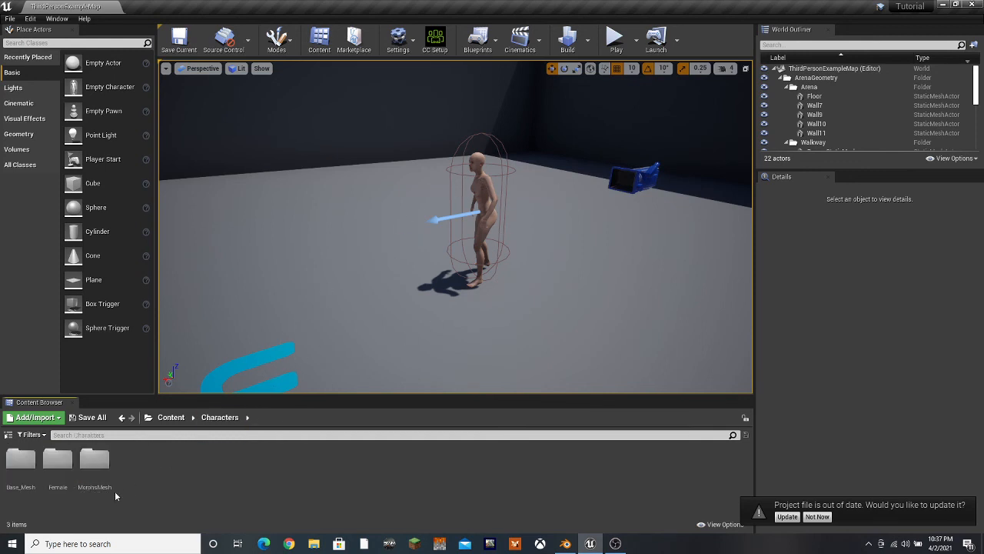
{"action": "double_click", "coordinate": [60, 465]}
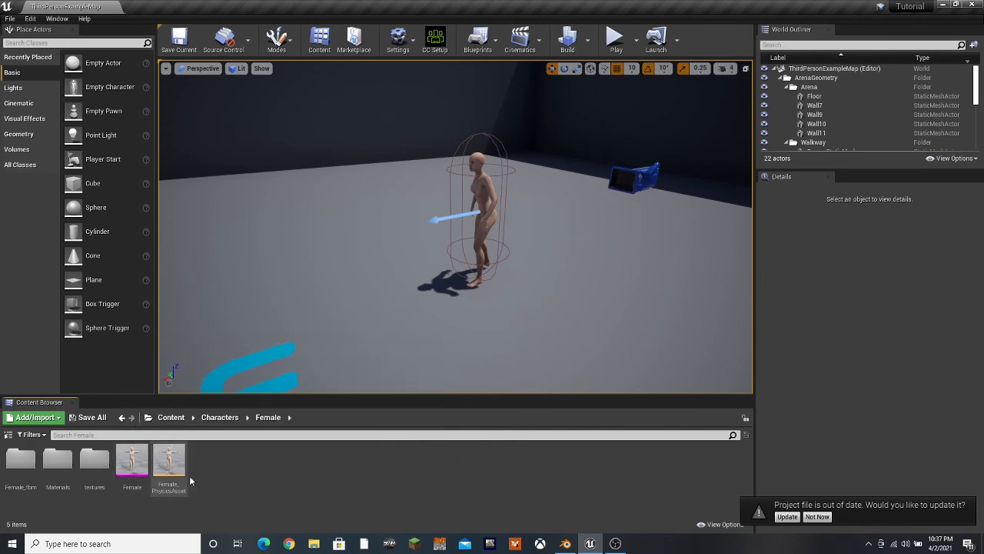
{"action": "right_click", "coordinate": [134, 463]}
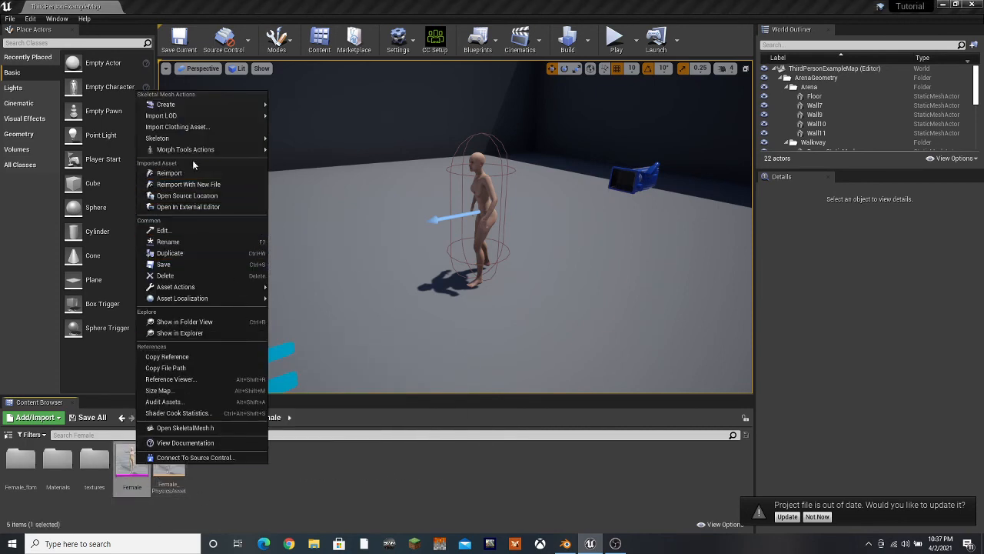
{"action": "mouse_move", "coordinate": [188, 151]}
{"action": "left_click", "coordinate": [313, 151]}
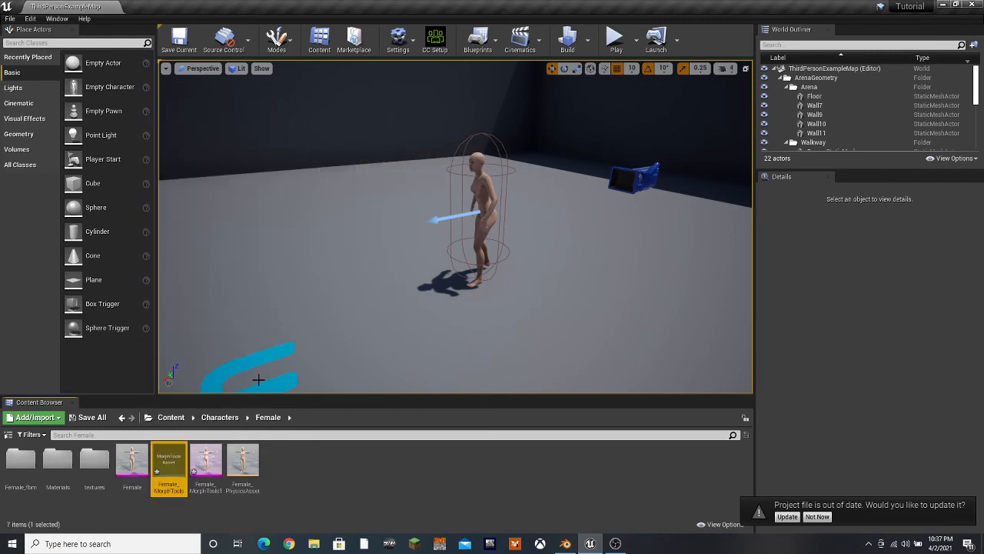
Open the Female_MorphTools asset, show its mesh list, and enlarge the preview around the full character
{"action": "double_click", "coordinate": [171, 470]}
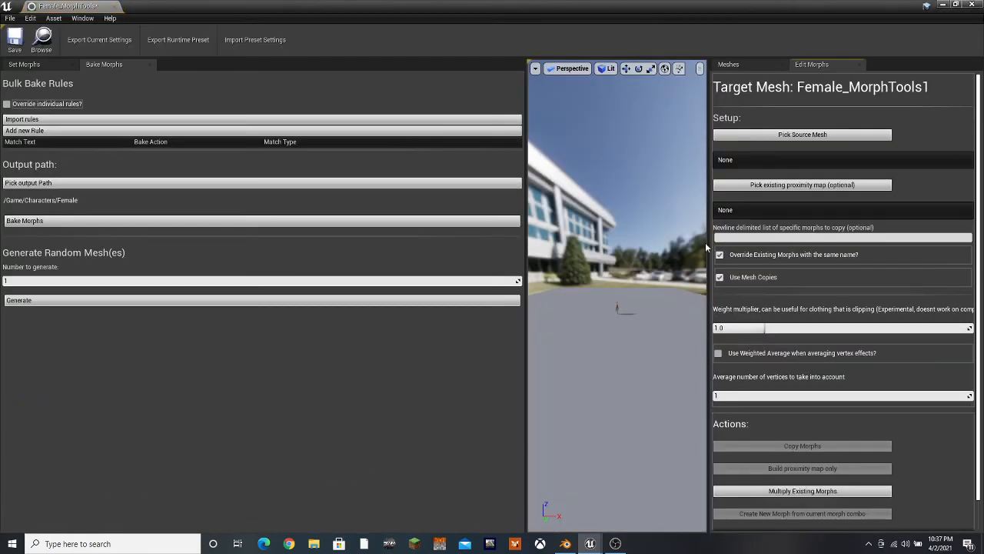
{"action": "left_click_drag", "start_coordinate": [522, 204], "coordinate": [274, 204]}
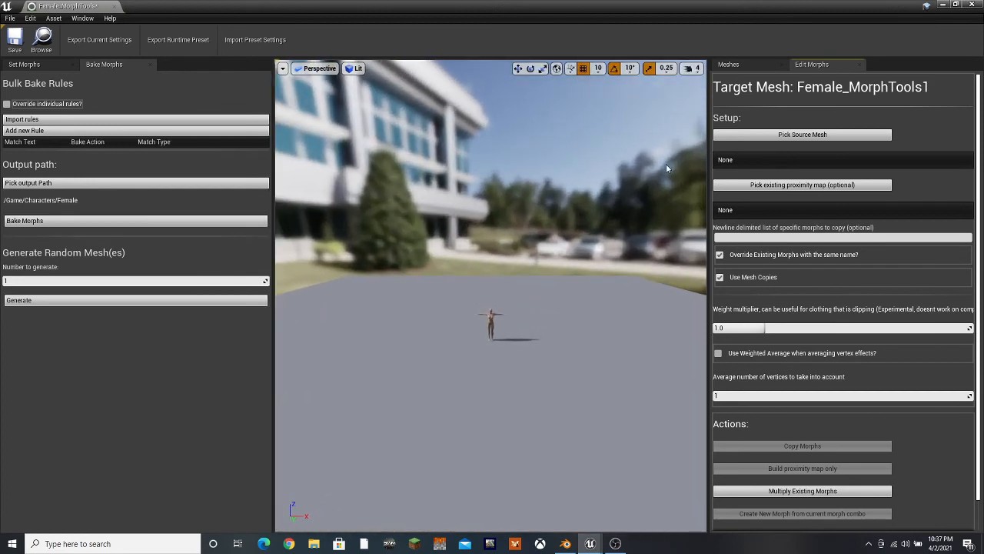
{"action": "left_click", "coordinate": [762, 63]}
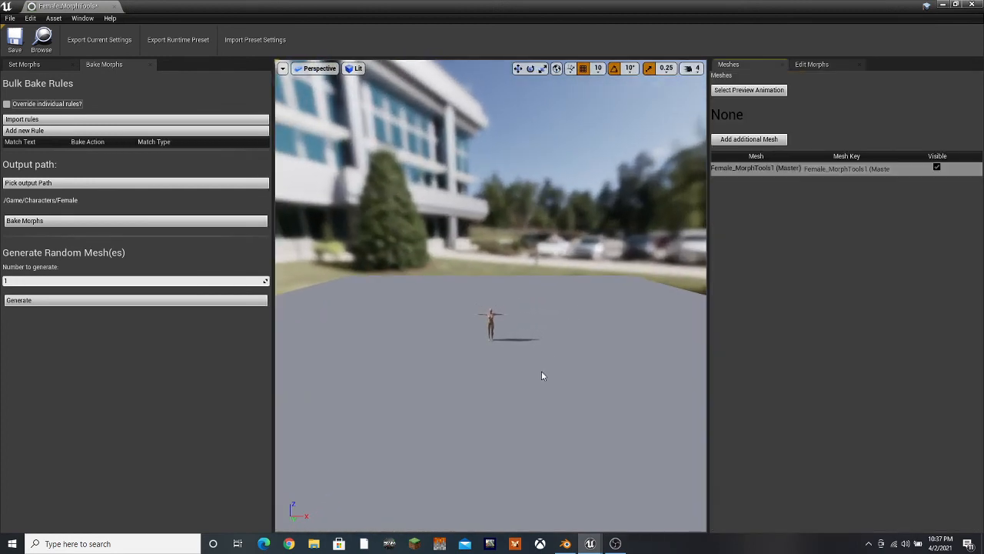
{"action": "mouse_move", "coordinate": [541, 371]}
{"action": "middle_mouse_down"}
{"action": "mouse_move", "coordinate": [541, 354]}
{"action": "mouse_move", "coordinate": [539, 378]}
{"action": "middle_mouse_up"}
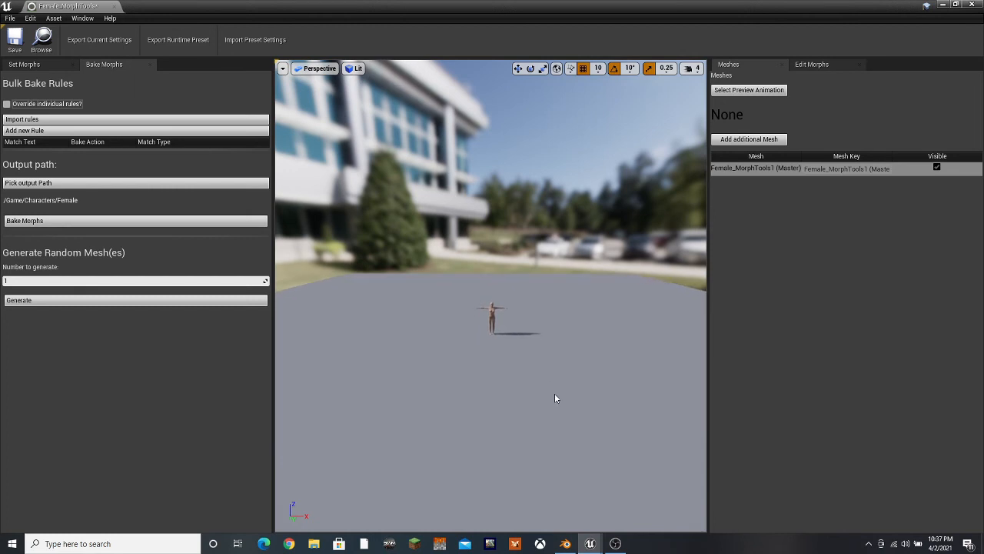
{"action": "mouse_move", "coordinate": [563, 432]}
{"action": "right_mouse_down"}
{"action": "mouse_move", "coordinate": [552, 384]}
{"action": "mouse_move", "coordinate": [570, 439]}
{"action": "right_mouse_up"}
{"action": "key", "text": "w"}
{"action": "left_click_drag", "start_coordinate": [567, 439], "coordinate": [572, 380]}
{"action": "middle_click_drag", "start_coordinate": [566, 439], "coordinate": [562, 487]}
{"action": "left_click_drag", "start_coordinate": [564, 440], "coordinate": [559, 384]}
{"action": "right_click_drag", "start_coordinate": [562, 439], "coordinate": [558, 407]}
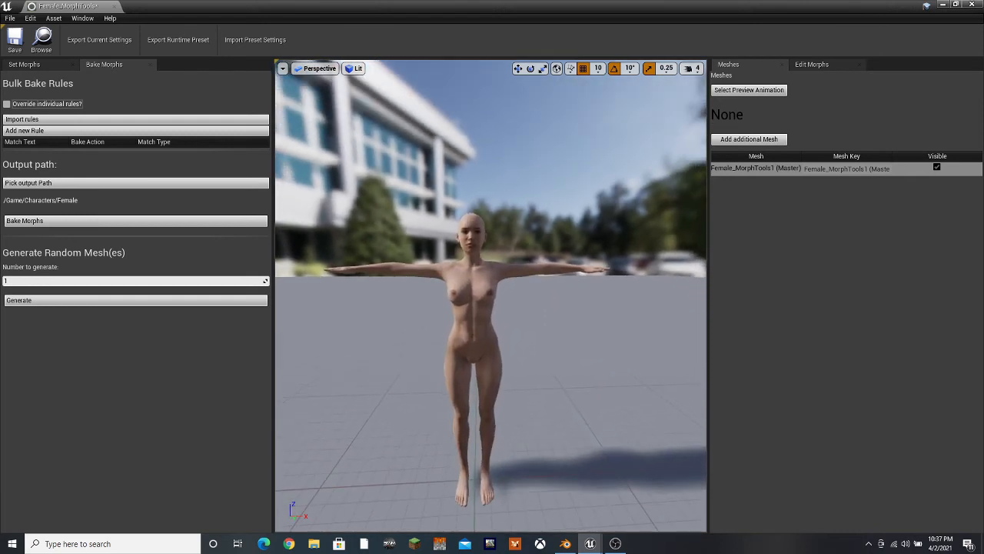
Add MorhpsMesh_MorphTools1_Baked as an additional mesh to compare its fit with the Female mesh, and remove it again
{"action": "left_click", "coordinate": [754, 140]}
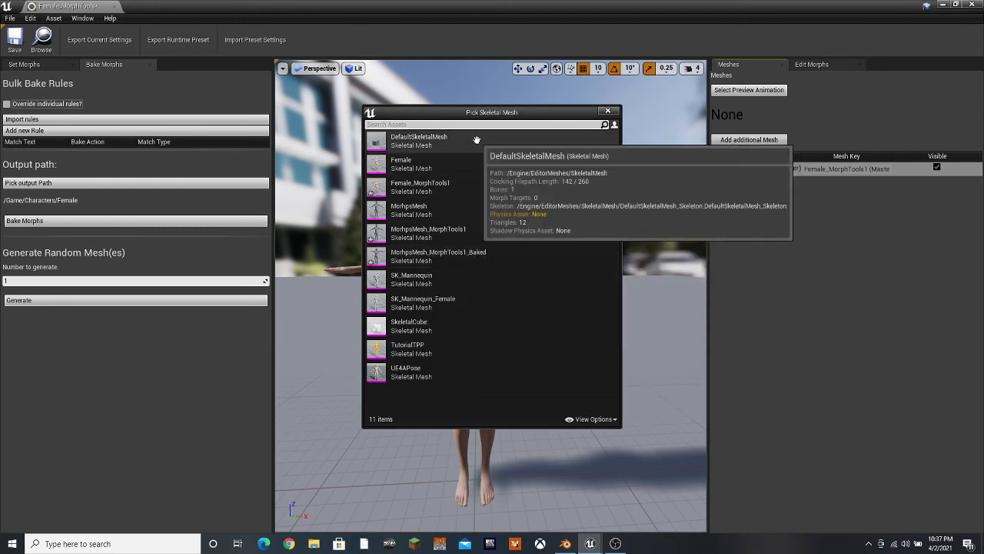
{"action": "left_click", "coordinate": [477, 256]}
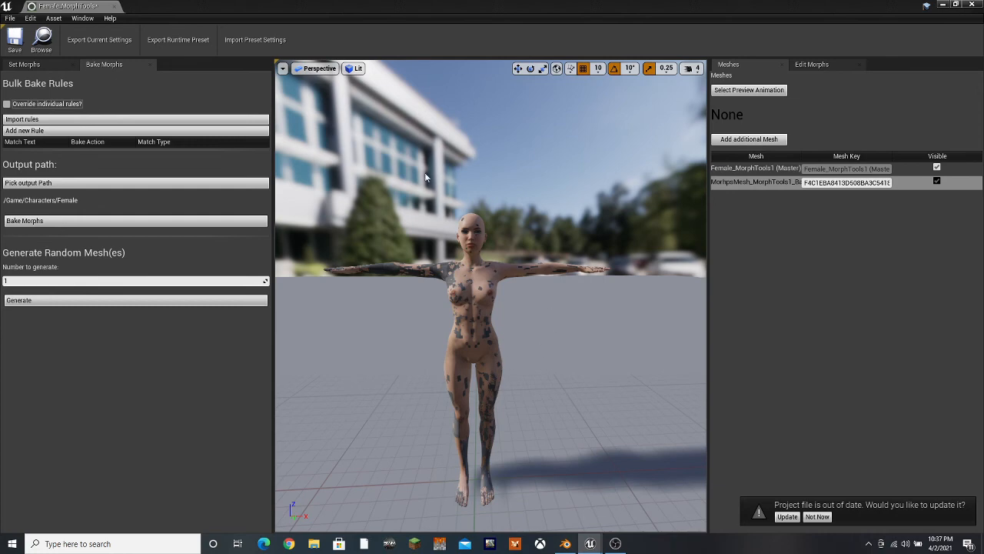
{"action": "right_click", "coordinate": [769, 184]}
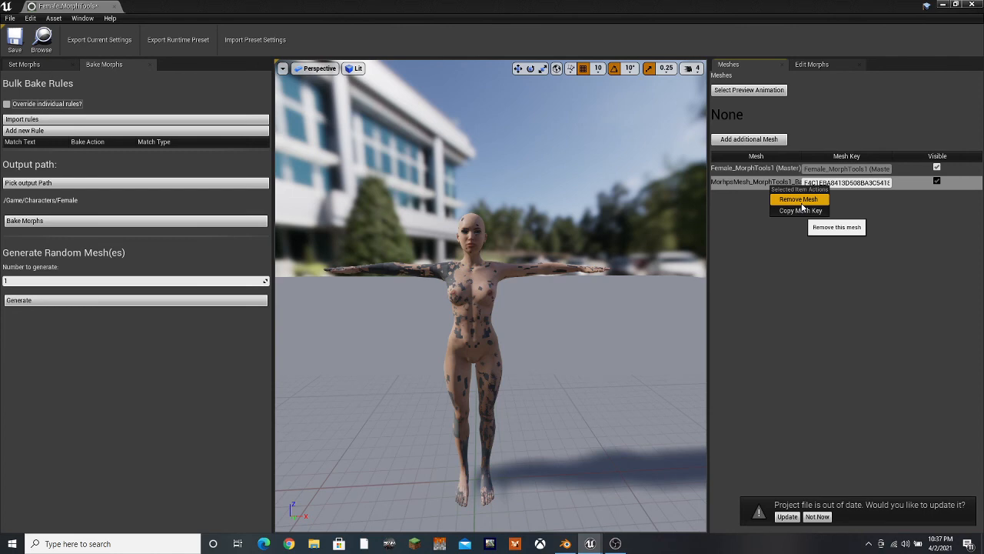
{"action": "left_click", "coordinate": [801, 204]}
Copy the morphs from source mesh MorhpsMesh_MorphTools1_Baked to the Female mesh with a new proximity map, and save and close the asset
{"action": "left_click", "coordinate": [815, 65]}
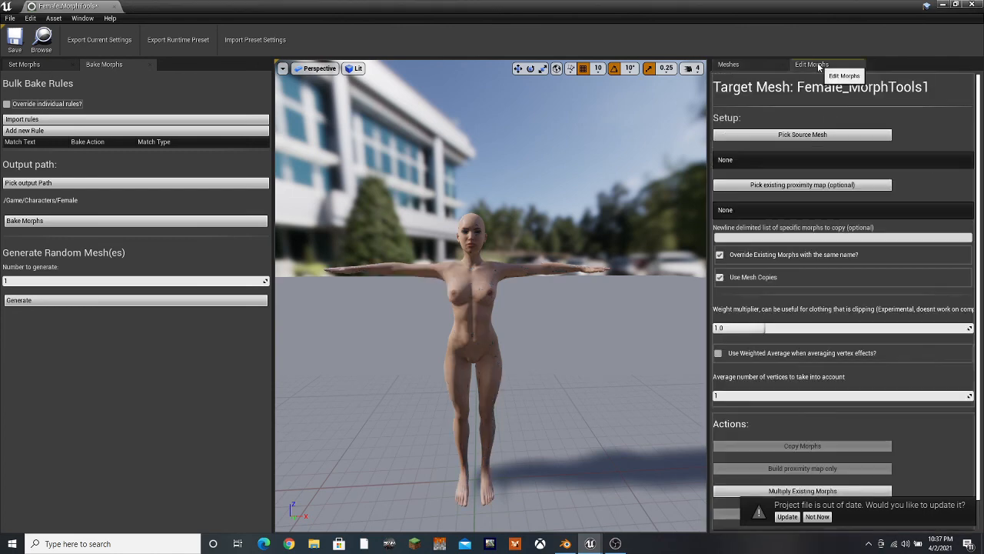
{"action": "left_click", "coordinate": [775, 134]}
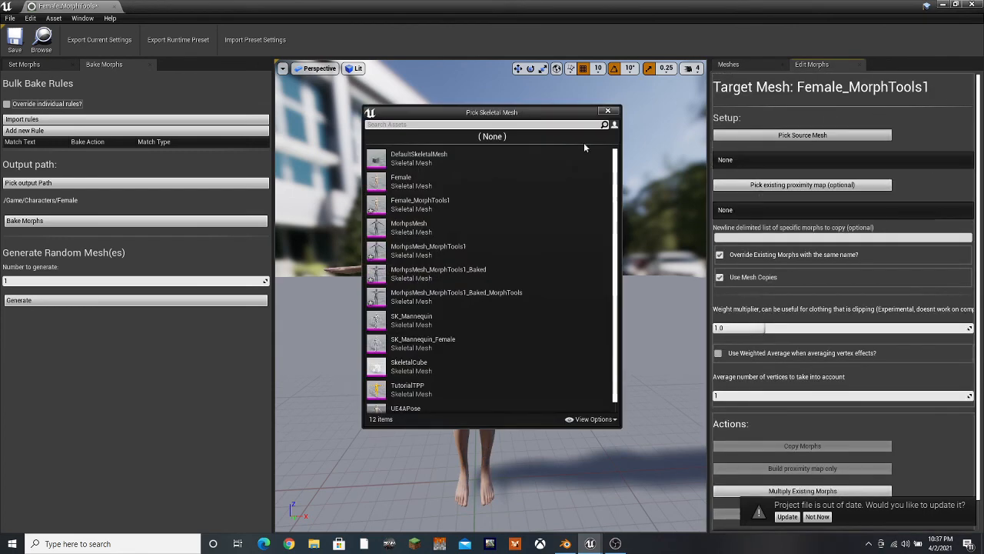
{"action": "left_click", "coordinate": [496, 273]}
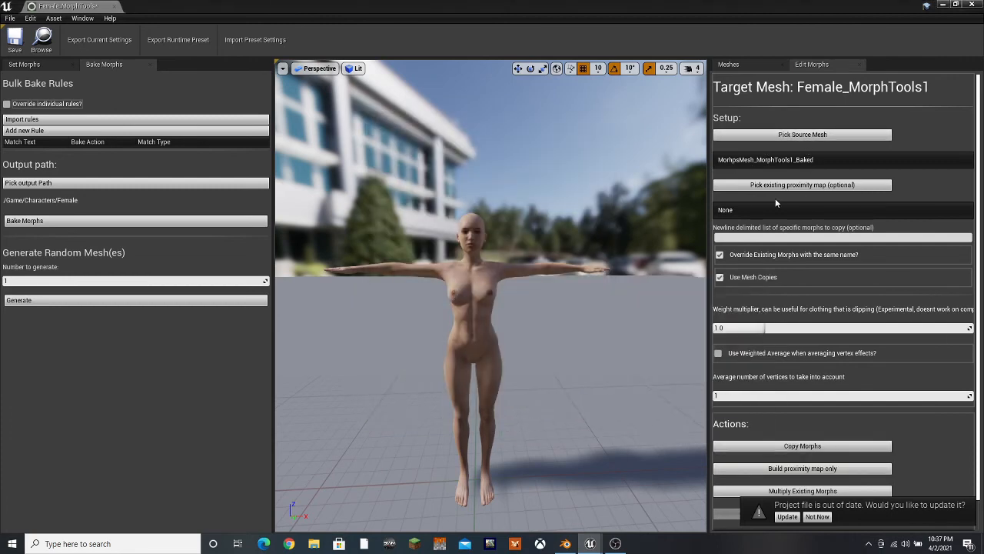
{"action": "left_click", "coordinate": [767, 448]}
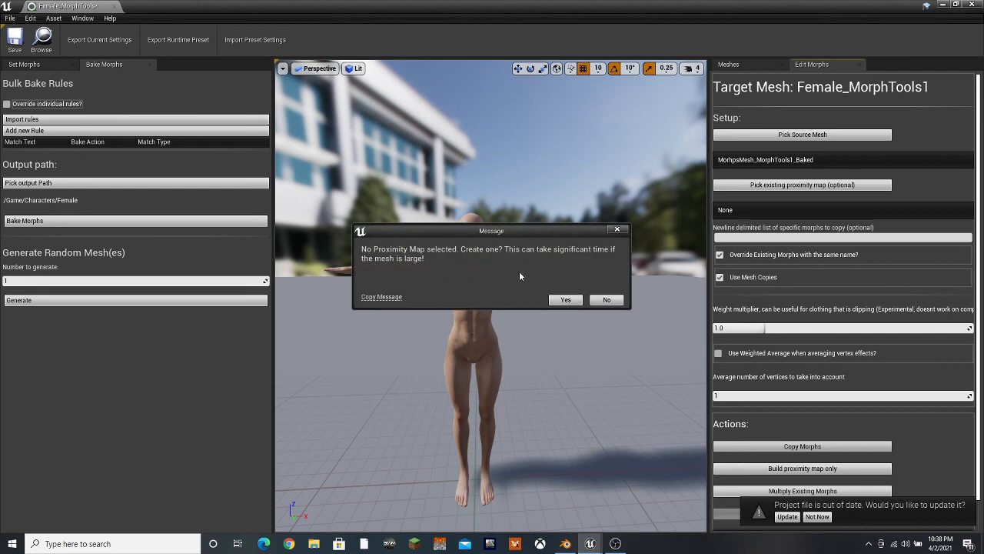
{"action": "left_click", "coordinate": [567, 300]}
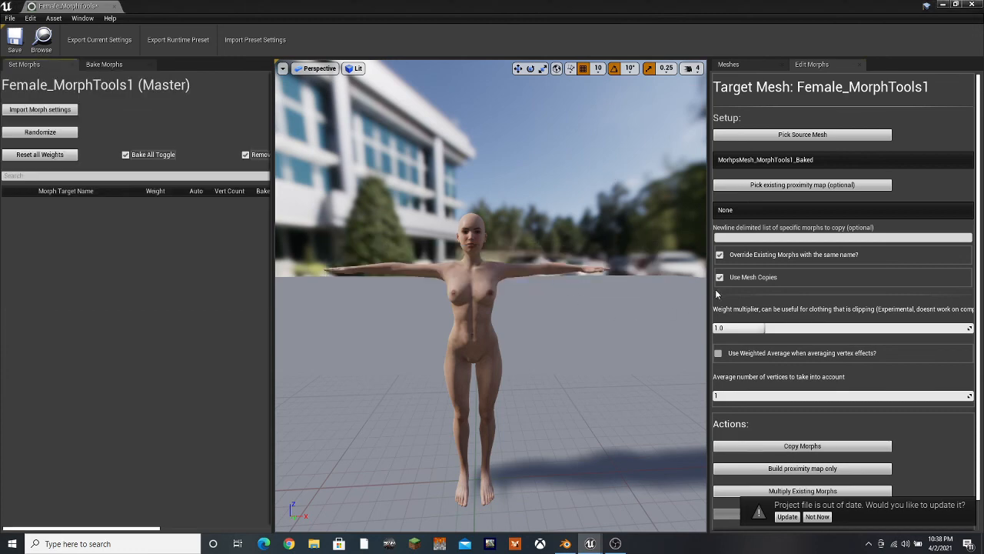
{"action": "left_click", "coordinate": [20, 47]}
{"action": "left_click", "coordinate": [114, 7]}
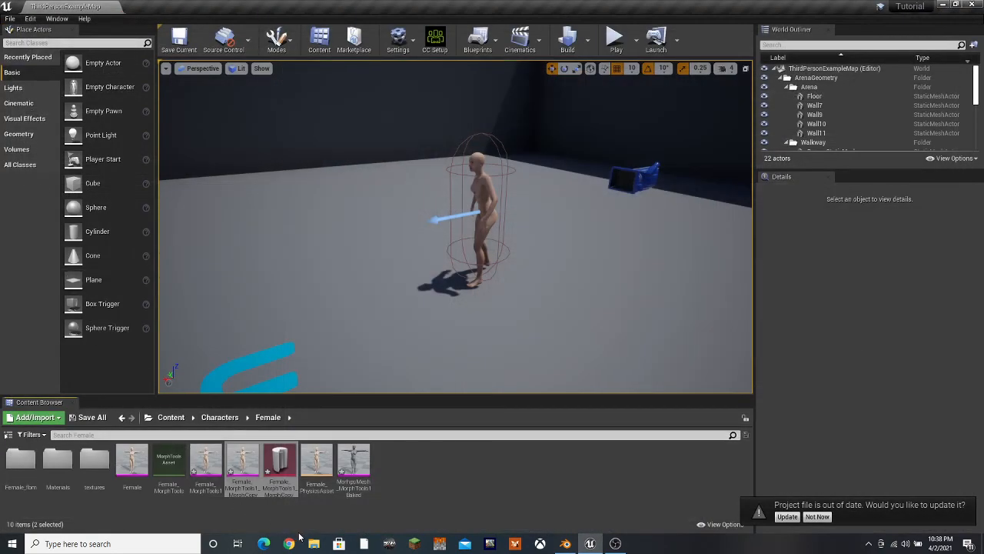
Open the Female_MorphTools1_MorphCopy mesh, look through its morph targets, and filter them for nose
{"action": "left_click", "coordinate": [242, 465]}
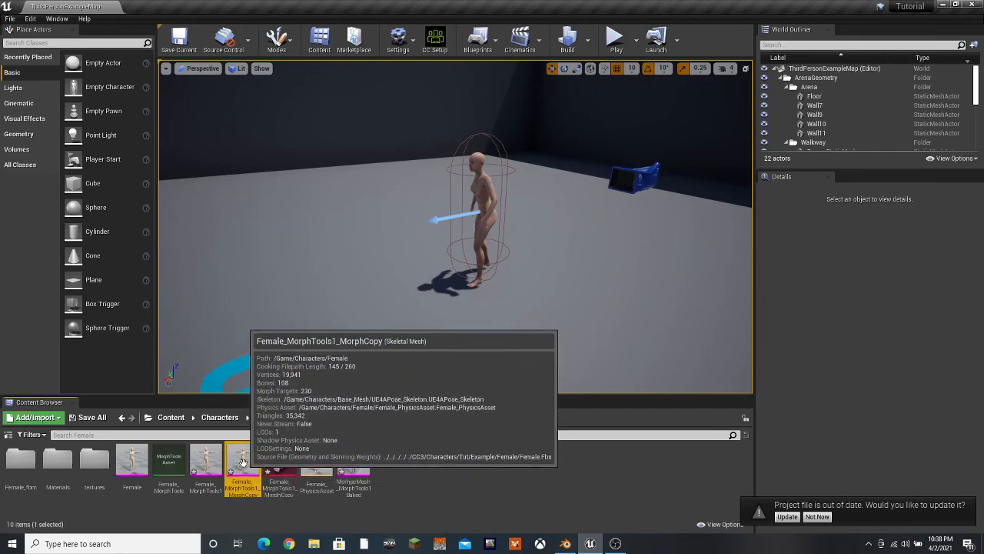
{"action": "double_click", "coordinate": [243, 465]}
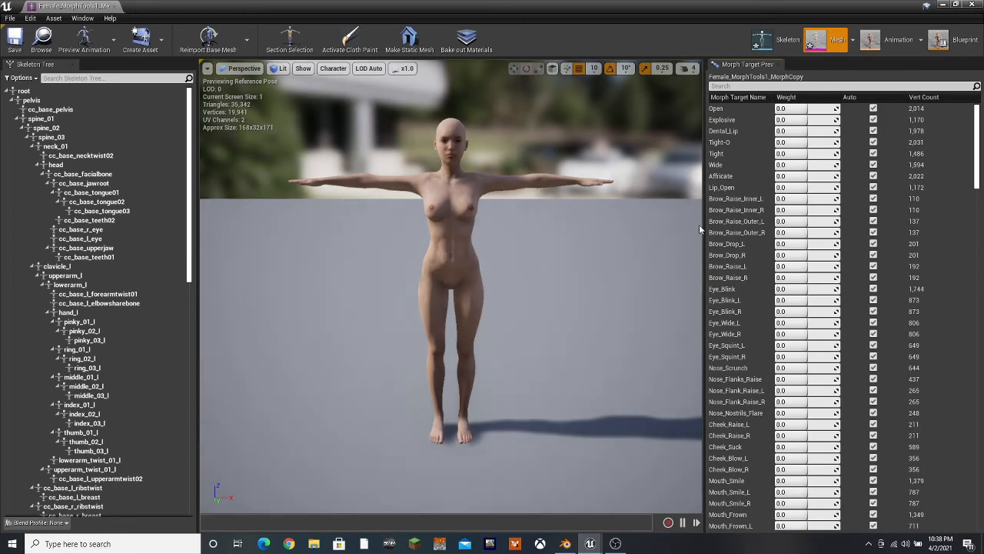
{"action": "left_click_drag", "start_coordinate": [978, 128], "coordinate": [981, 233]}
{"action": "scroll", "coordinate": [862, 128], "scroll_direction": "down", "scroll_amount": 20}
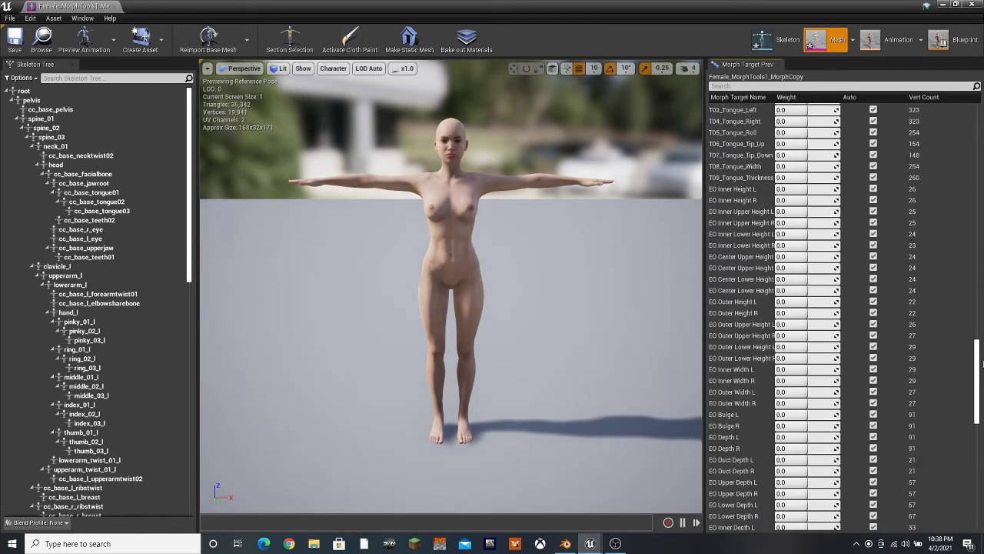
{"action": "left_click", "coordinate": [845, 86]}
{"action": "type", "text": "nose"}
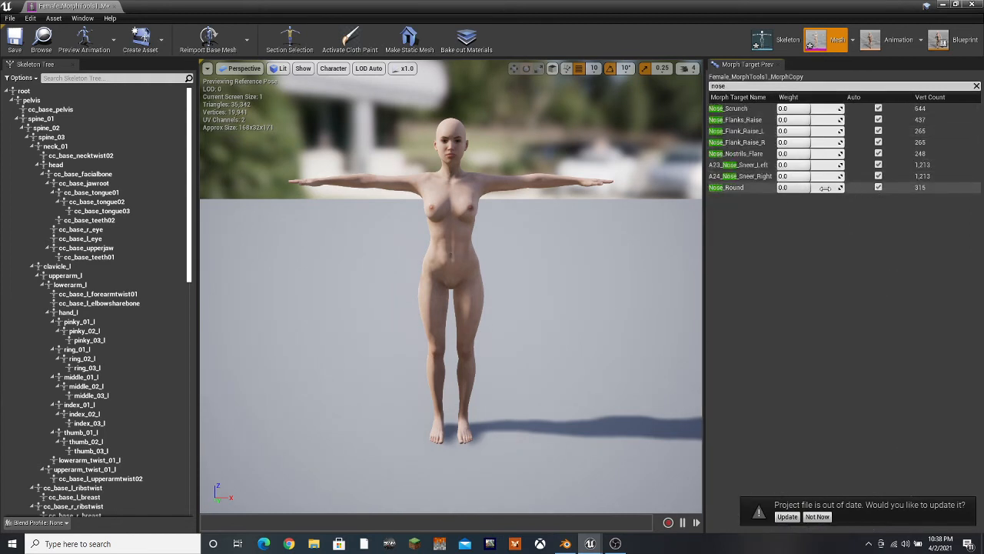
Preview the Nose_Round morph at weight 1.0 on the face, reset it to 0.0, and save and close the mesh
{"action": "scroll", "coordinate": [456, 157], "scroll_direction": "up", "scroll_amount": 6}
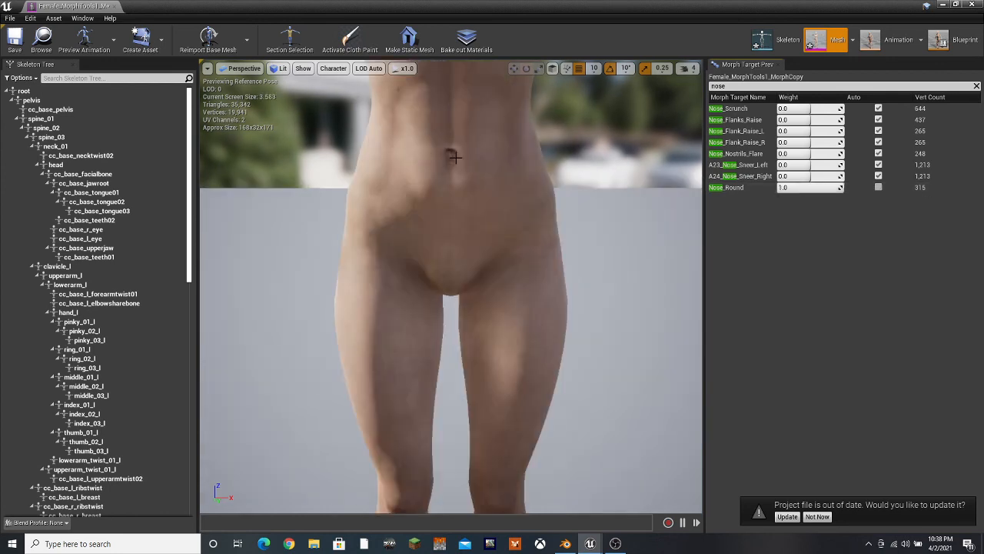
{"action": "scroll", "coordinate": [456, 158], "scroll_direction": "down", "scroll_amount": 3}
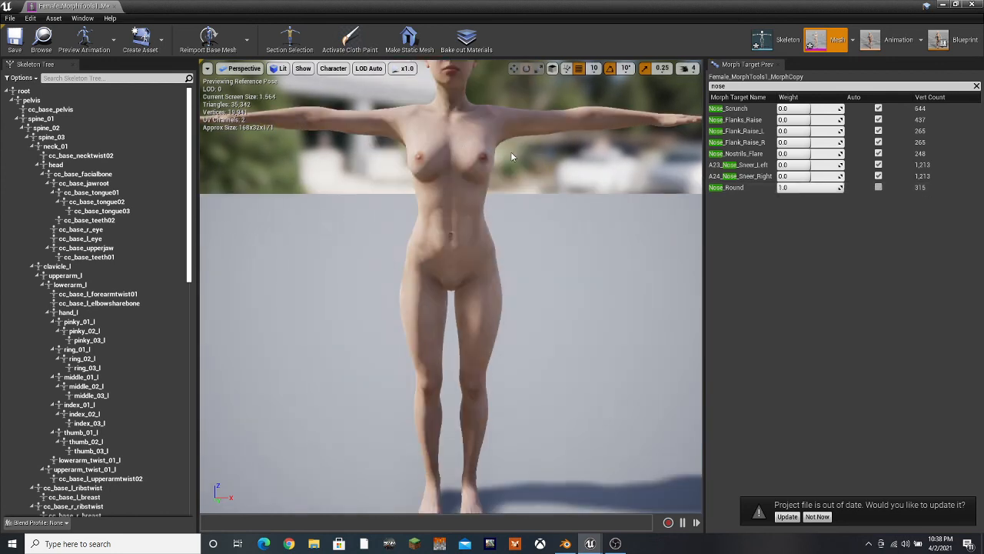
{"action": "middle_click_drag", "start_coordinate": [510, 152], "coordinate": [506, 98]}
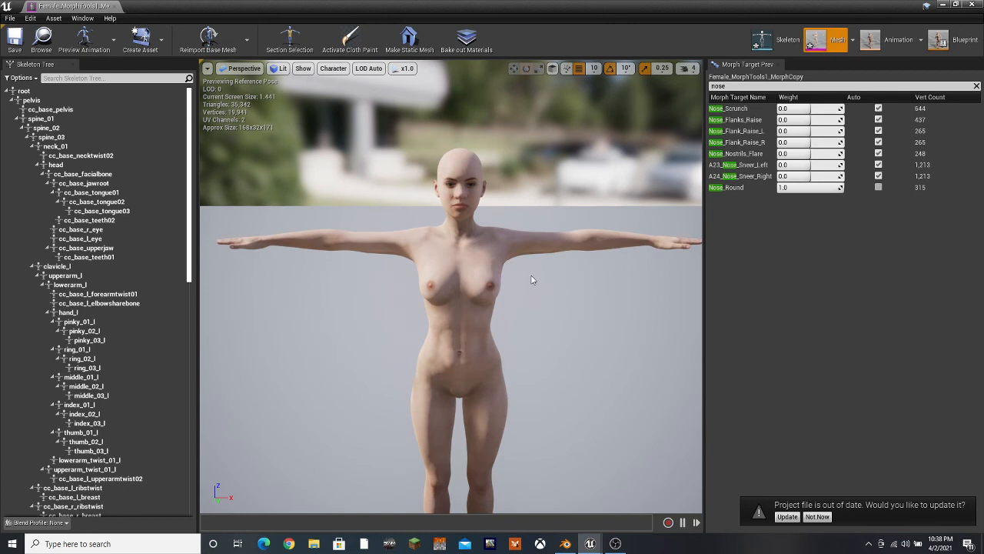
{"action": "left_click_drag", "start_coordinate": [549, 310], "coordinate": [557, 220]}
{"action": "left_click_drag", "start_coordinate": [538, 356], "coordinate": [600, 357]}
{"action": "middle_click_drag", "start_coordinate": [540, 356], "coordinate": [442, 415]}
{"action": "left_click_drag", "start_coordinate": [541, 356], "coordinate": [592, 362]}
{"action": "middle_click_drag", "start_coordinate": [543, 363], "coordinate": [504, 319]}
{"action": "left_click_drag", "start_coordinate": [543, 363], "coordinate": [469, 362]}
{"action": "middle_click_drag", "start_coordinate": [536, 362], "coordinate": [575, 404]}
{"action": "scroll", "coordinate": [534, 358], "scroll_direction": "down", "scroll_amount": 5}
{"action": "left_click_drag", "start_coordinate": [534, 358], "coordinate": [476, 350]}
{"action": "middle_click_drag", "start_coordinate": [537, 364], "coordinate": [588, 415]}
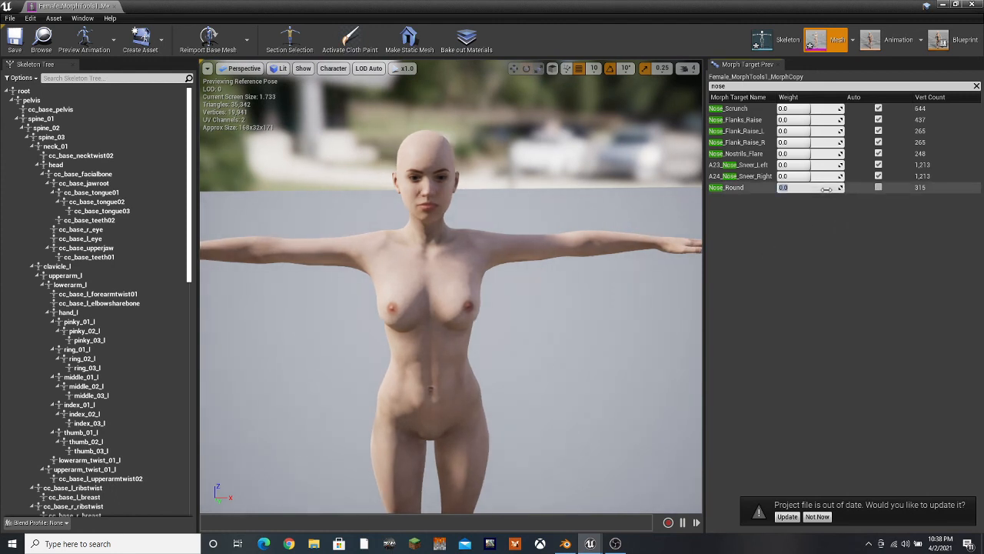
{"action": "scroll", "coordinate": [616, 336], "scroll_direction": "down", "scroll_amount": 6}
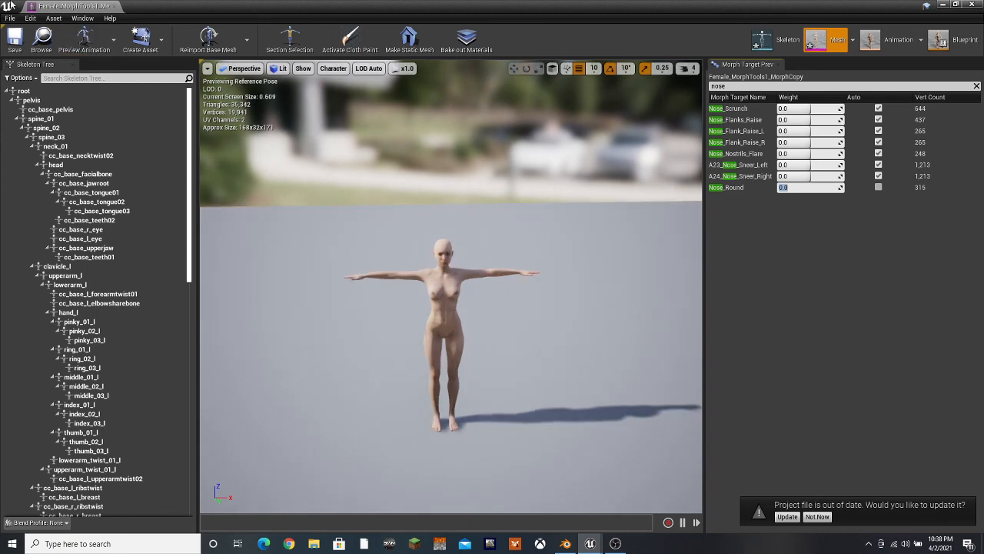
{"action": "left_click", "coordinate": [15, 39]}
{"action": "left_click", "coordinate": [113, 6]}
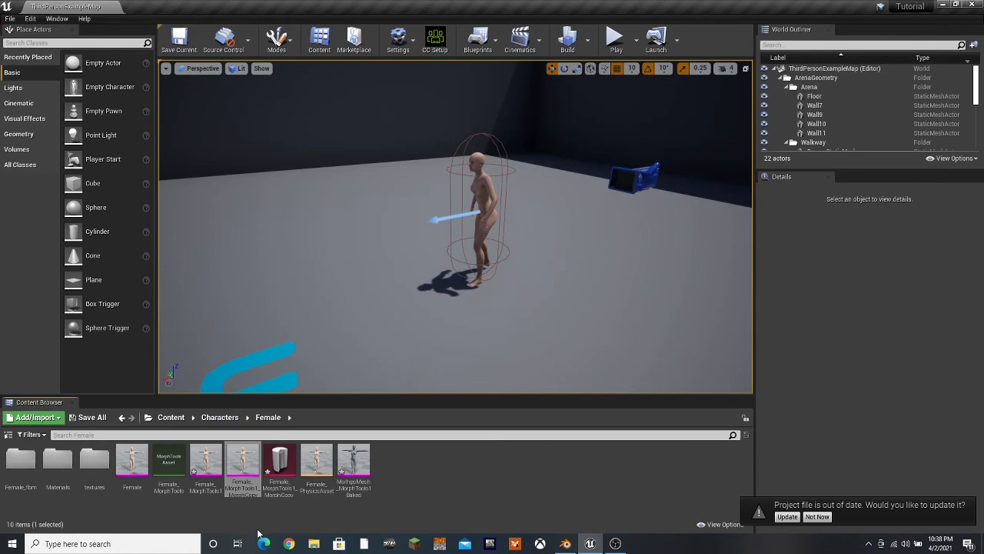
{"action": "right_click", "coordinate": [353, 465]}
{"action": "left_click", "coordinate": [415, 506]}
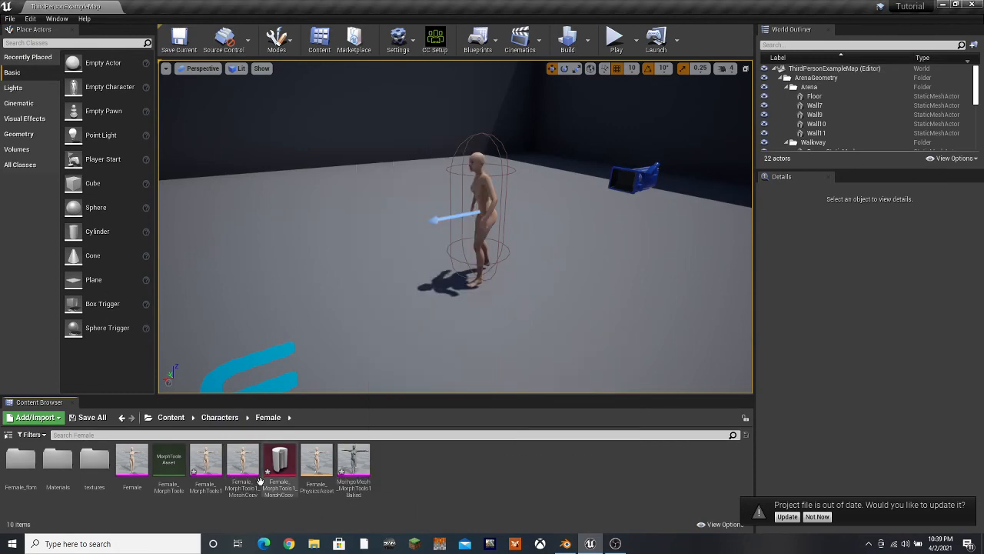
{"action": "left_click", "coordinate": [243, 486]}
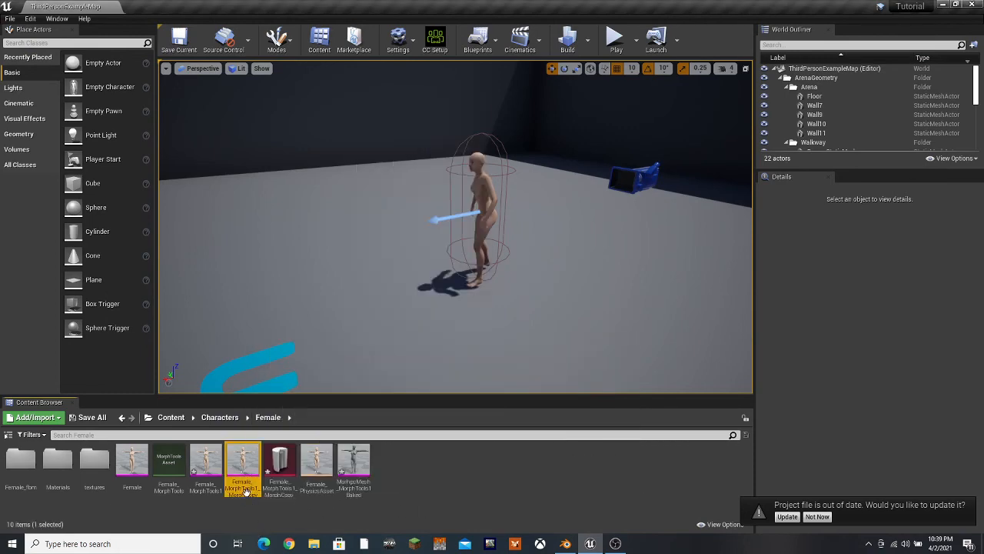
{"action": "key", "text": "F2"}
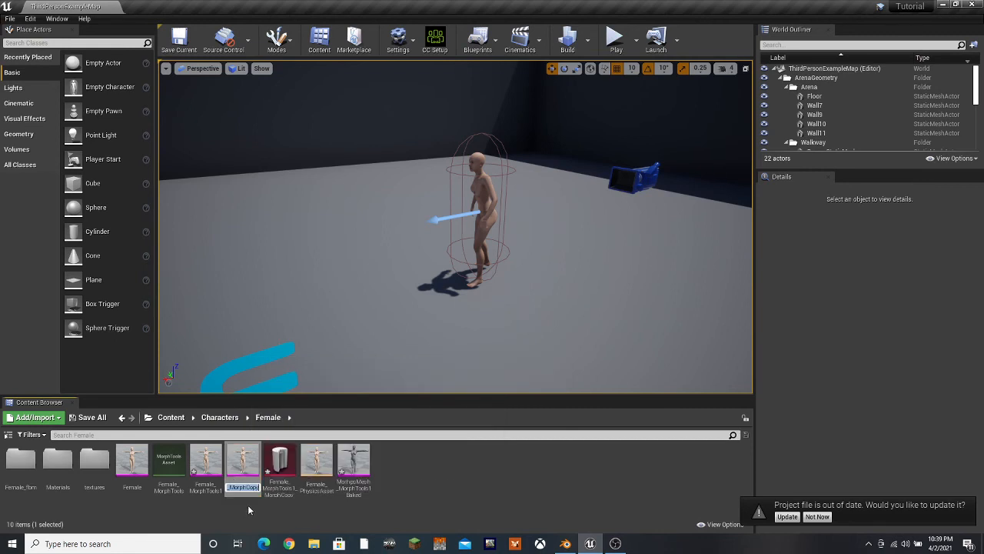
{"action": "left_click", "coordinate": [466, 490]}
Apply Female_MorphTools1_MorphCopy as the preview mesh of Female_PhysicsAsset, and save and close the asset
{"action": "double_click", "coordinate": [317, 466]}
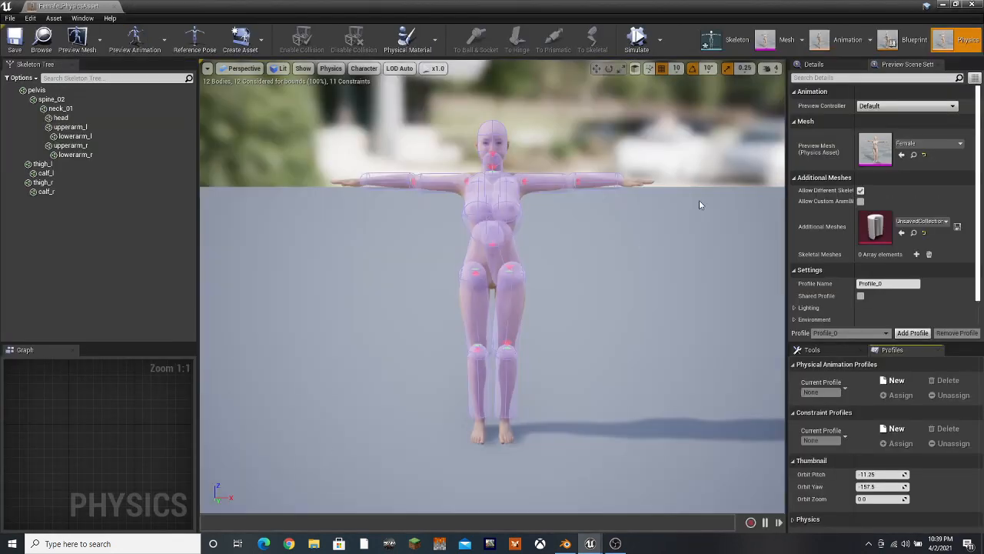
{"action": "left_click", "coordinate": [941, 143]}
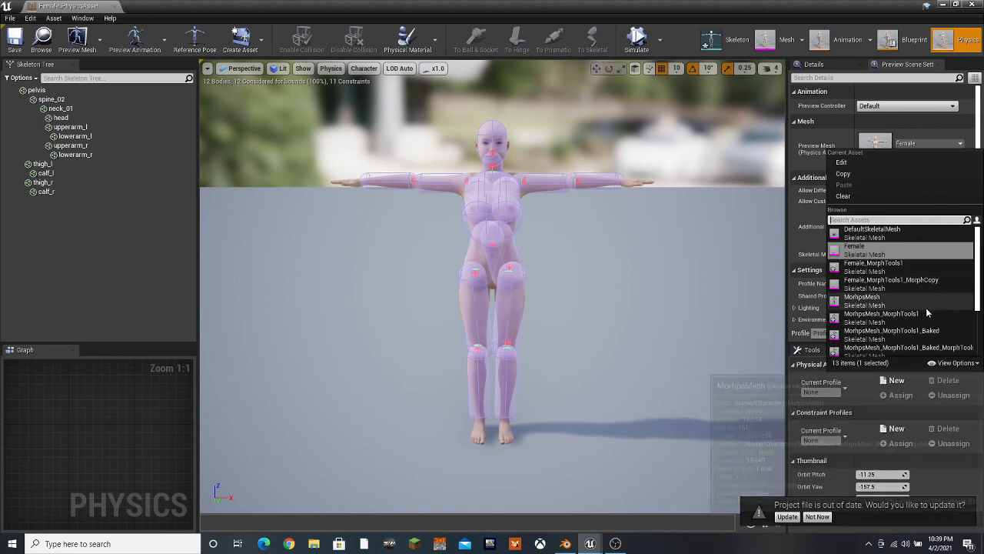
{"action": "scroll", "coordinate": [919, 308], "scroll_direction": "down", "scroll_amount": 2}
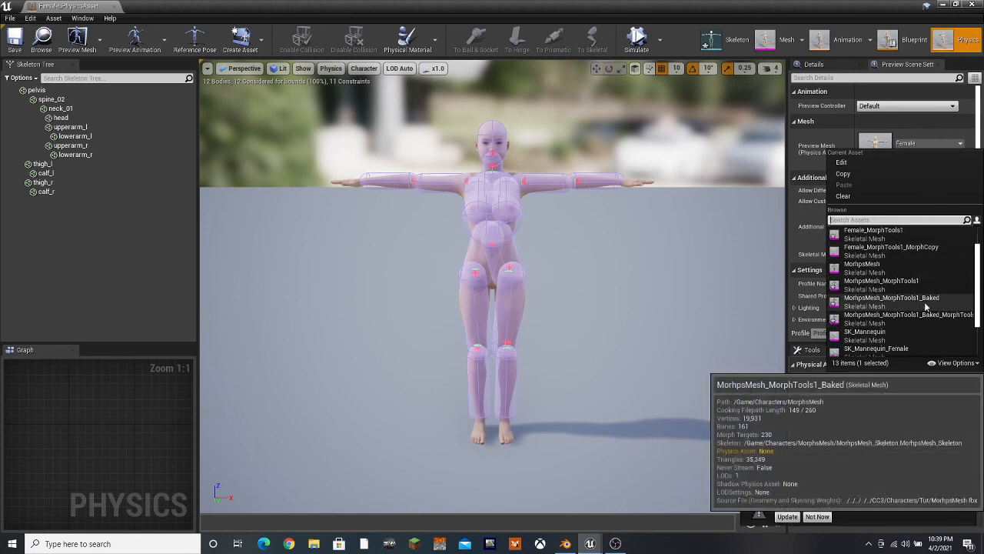
{"action": "left_click", "coordinate": [916, 252]}
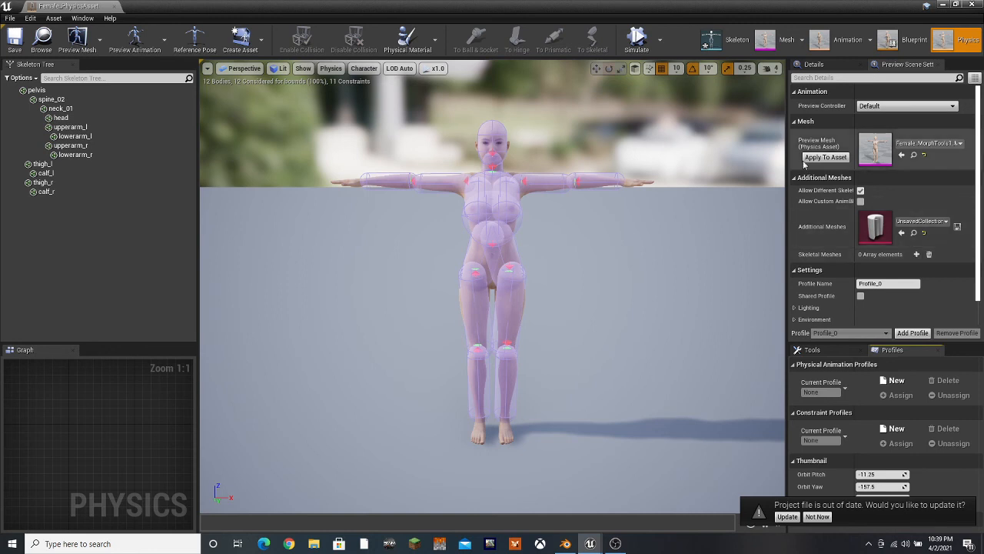
{"action": "left_click", "coordinate": [825, 157]}
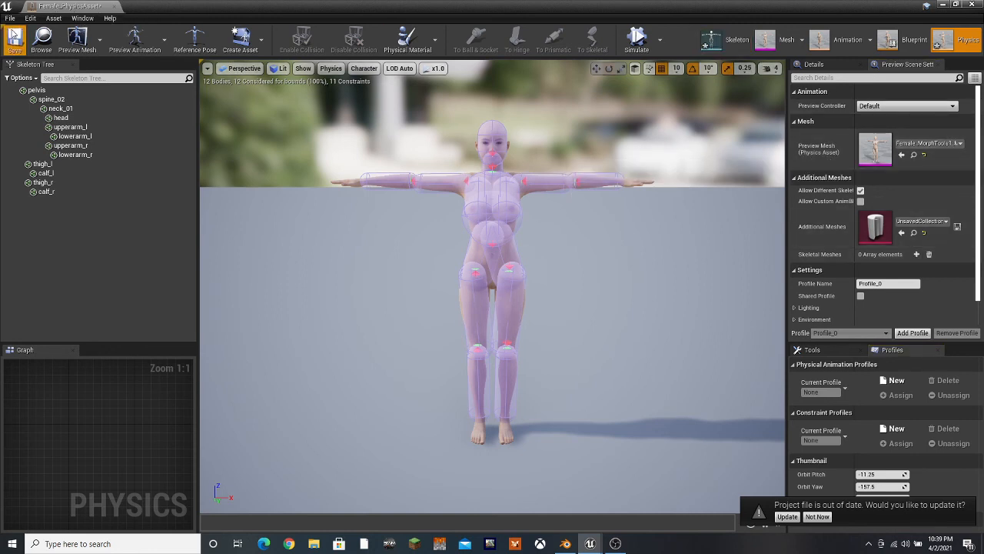
{"action": "left_click", "coordinate": [113, 6]}
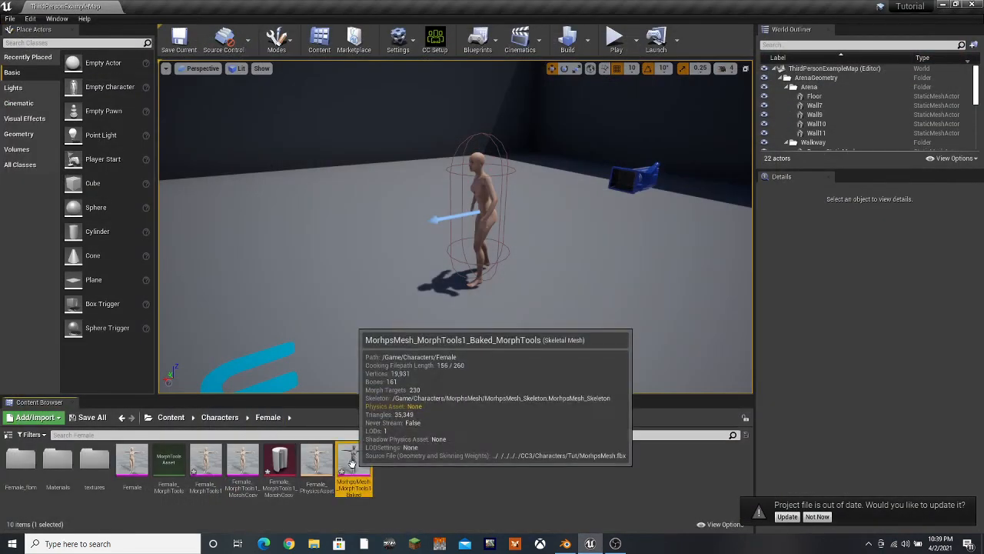
Force delete Female, Female_MorphTools, Female_MorphTools1, the MorphCopy proximity map and the MorhpsMesh_MorphTools1_Baked morph mesh from the Female folder
{"action": "left_click", "coordinate": [266, 471], "text": "ctrl"}
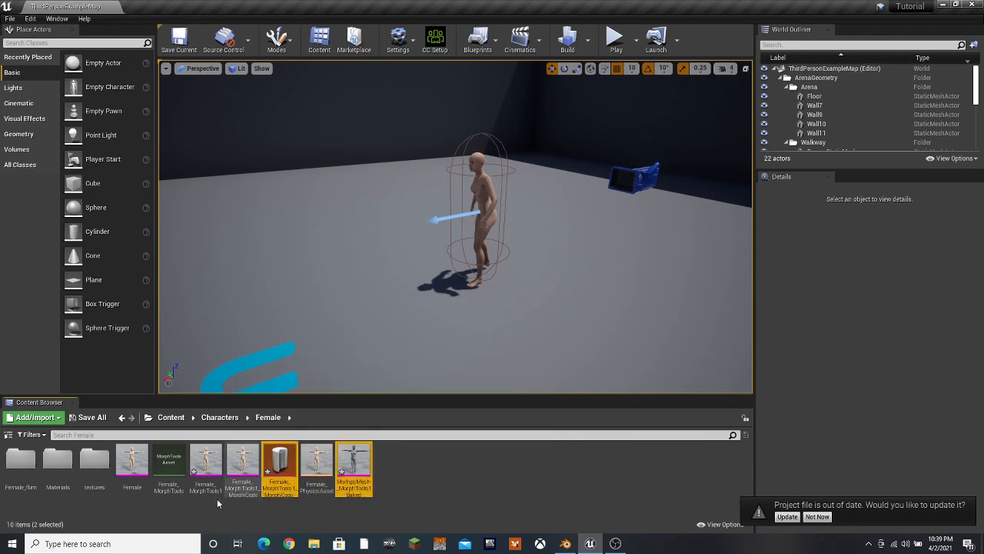
{"action": "left_click", "coordinate": [202, 461], "text": "ctrl"}
{"action": "left_click", "coordinate": [169, 461], "text": "ctrl"}
{"action": "left_click", "coordinate": [135, 462], "text": "ctrl"}
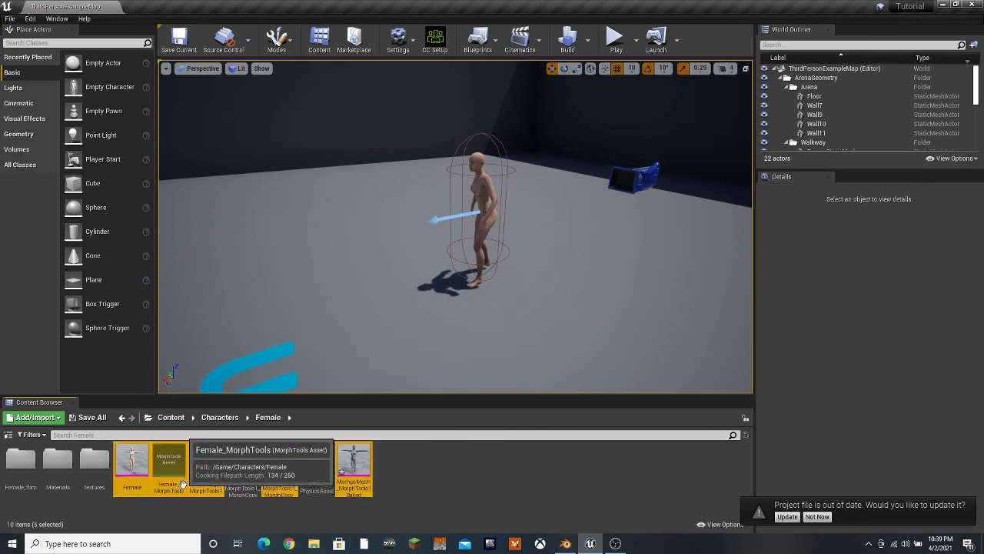
{"action": "right_click", "coordinate": [178, 492]}
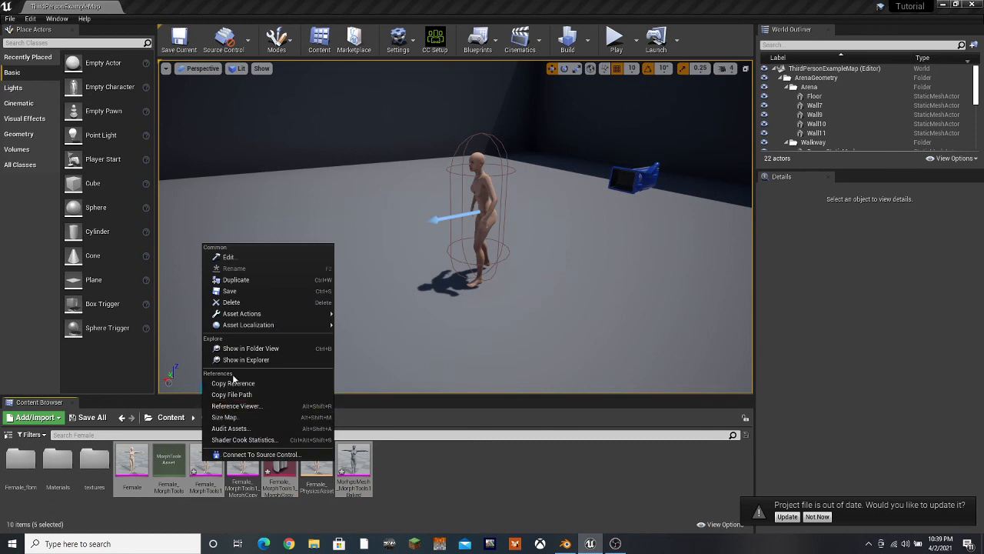
{"action": "left_click", "coordinate": [231, 303]}
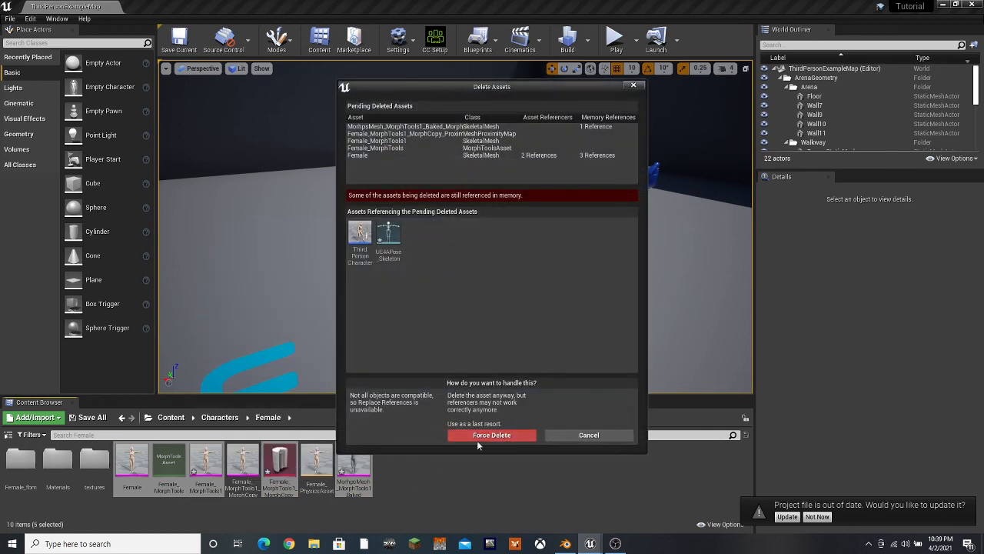
{"action": "left_click", "coordinate": [476, 435]}
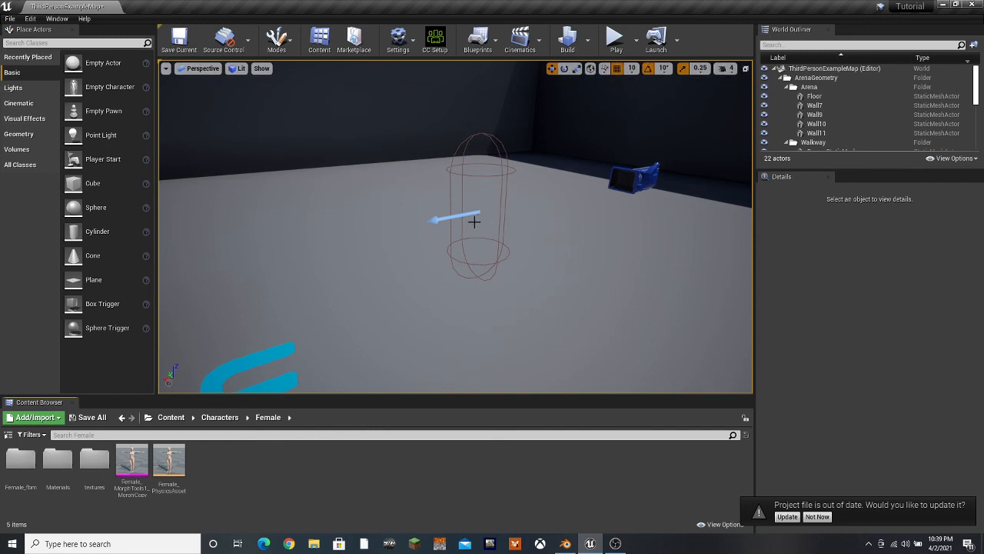
Assign Female_MorphTools1_MorphCopy as the skeletal mesh of the ThirdPersonCharacter blueprint's Mesh component, and compile, save and close the blueprint
{"action": "left_click", "coordinate": [171, 416]}
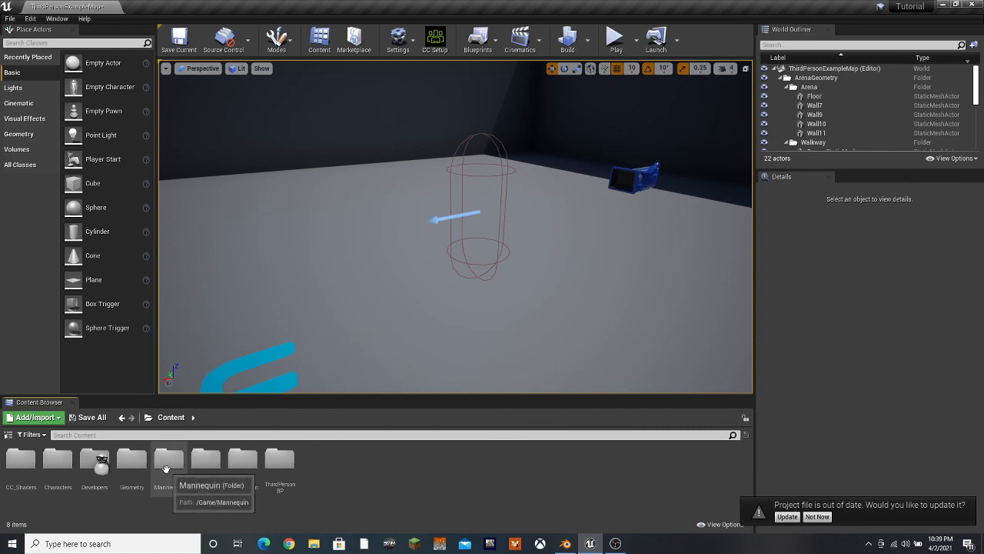
{"action": "double_click", "coordinate": [280, 459]}
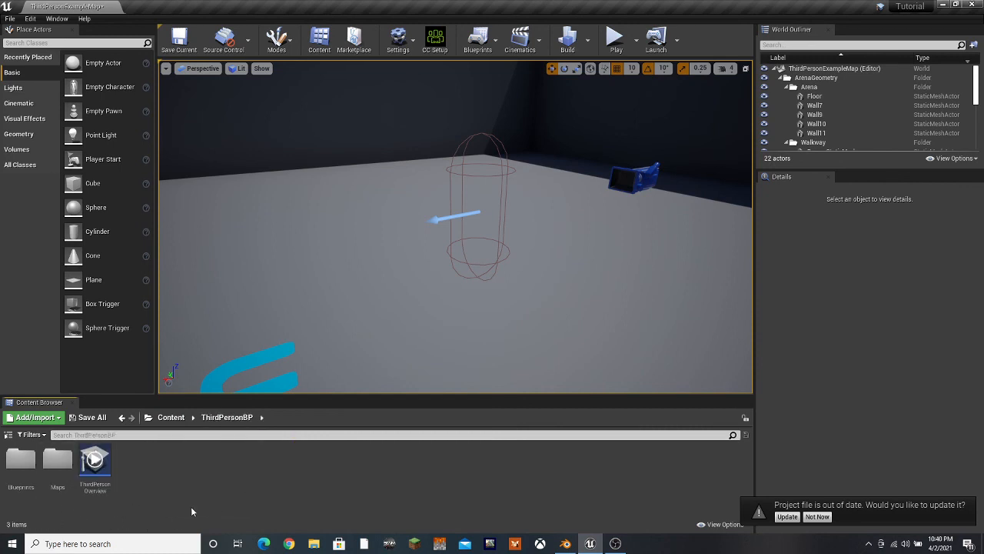
{"action": "double_click", "coordinate": [21, 460]}
{"action": "double_click", "coordinate": [21, 461]}
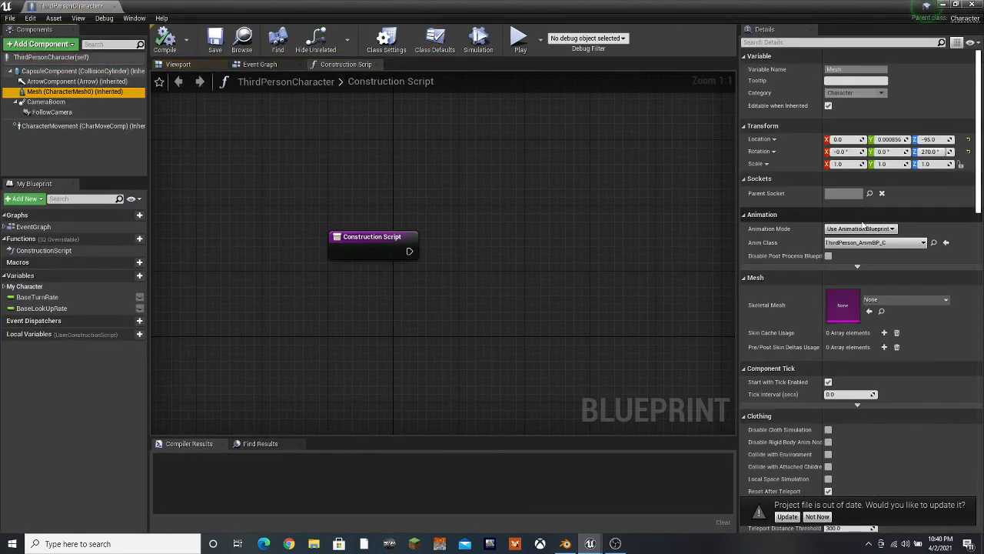
{"action": "left_click", "coordinate": [886, 300]}
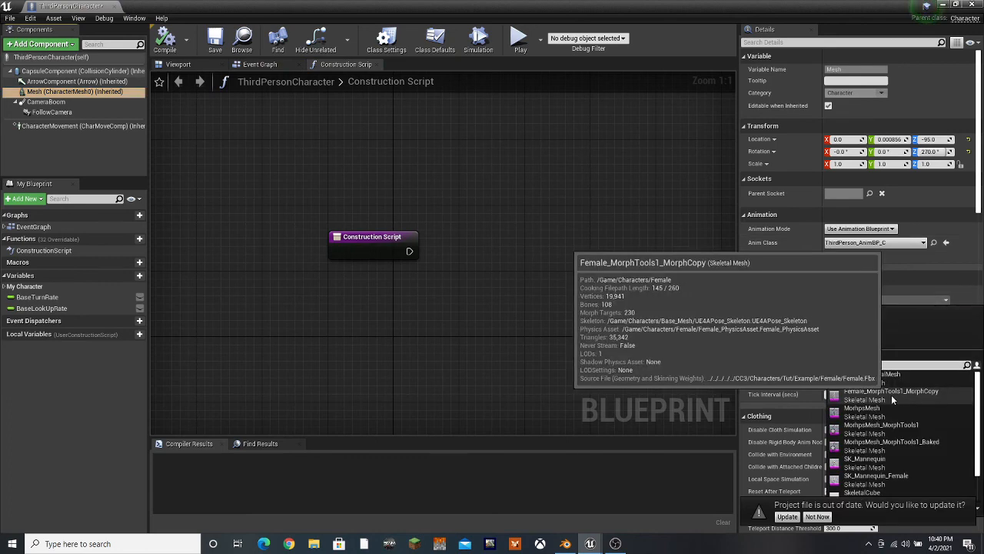
{"action": "left_click", "coordinate": [891, 393]}
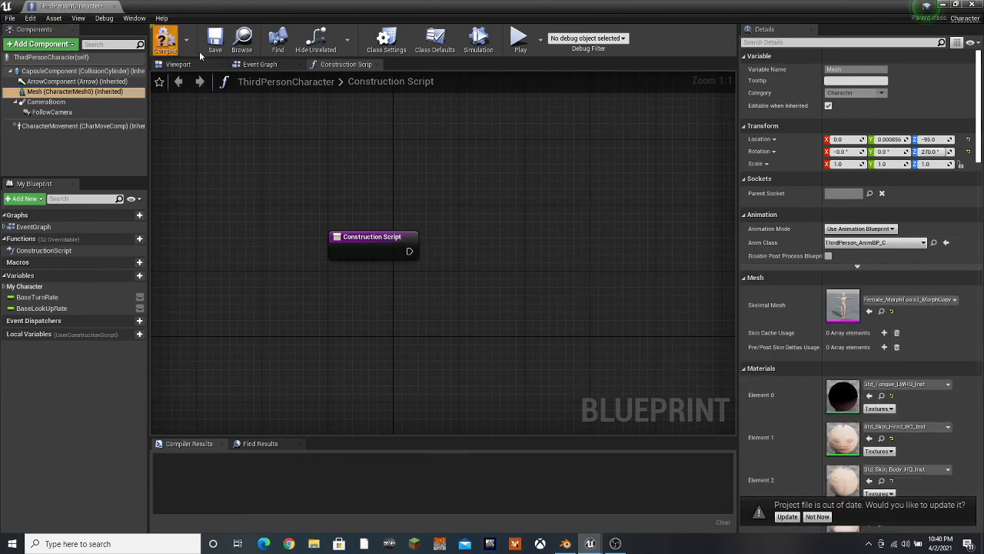
{"action": "left_click", "coordinate": [214, 40]}
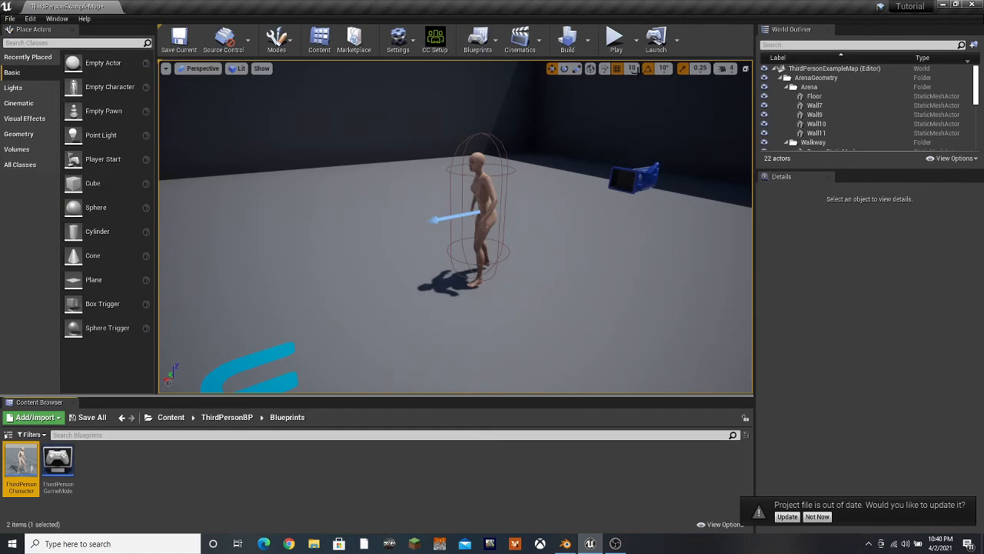
Play the level, run the character around the arena, up the stairs and over the ramp with a jump, and stop the session
{"action": "key", "text": "alt+p"}
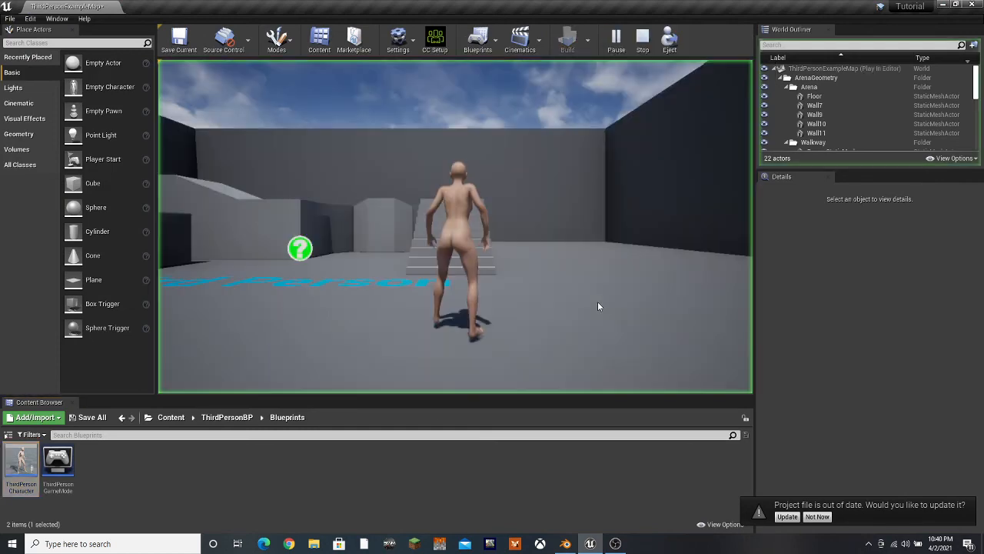
{"action": "key", "text": "w"}
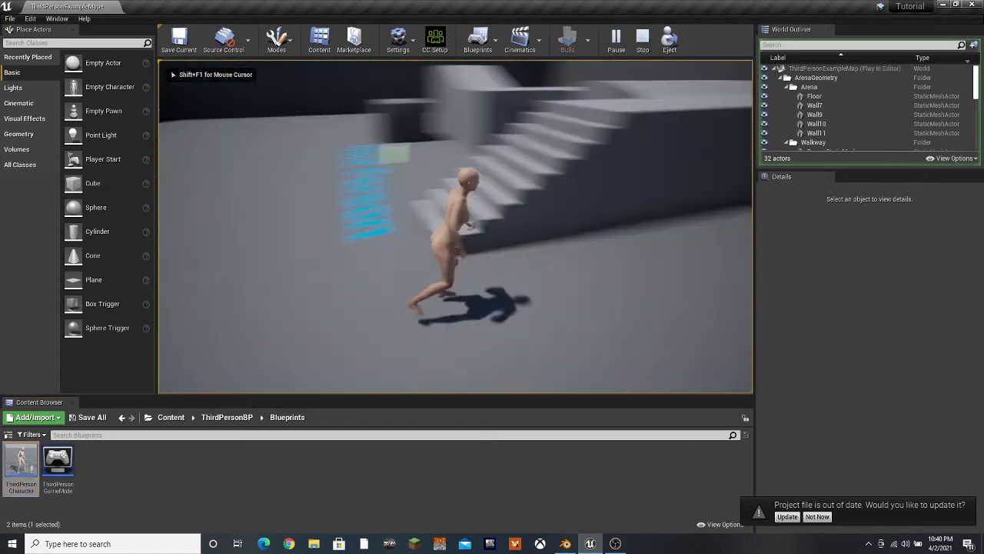
{"action": "key", "text": "w"}
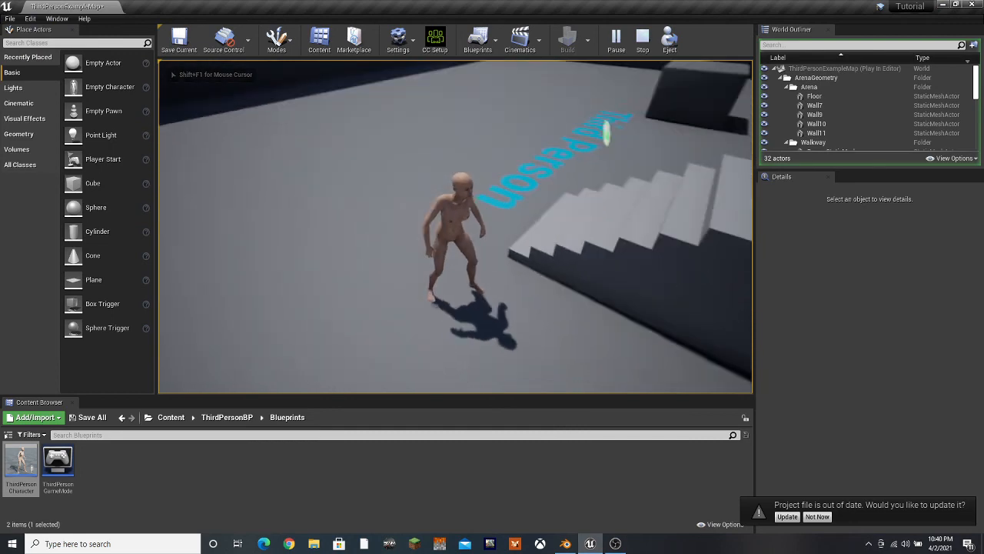
{"action": "key", "text": "w"}
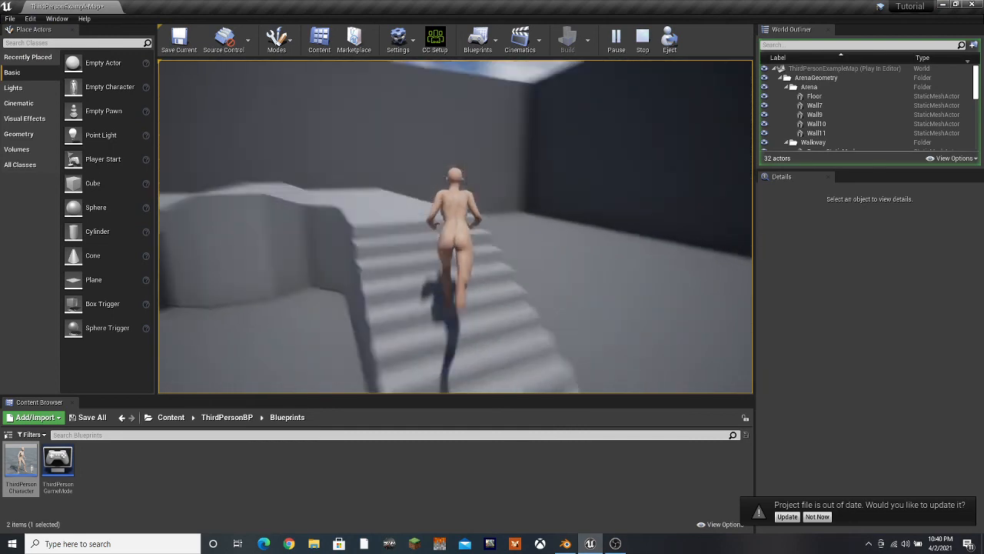
{"action": "key", "text": "w"}
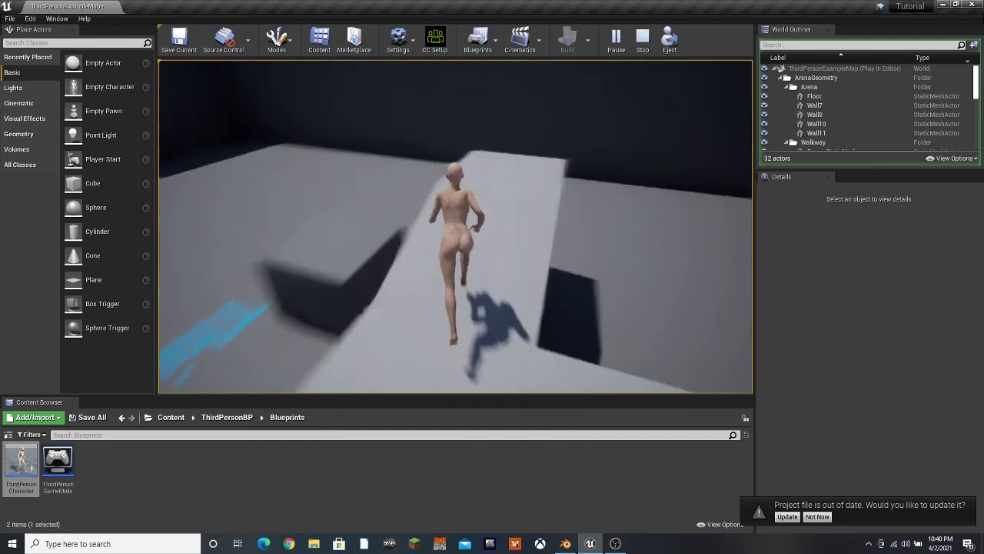
{"action": "key", "text": "space"}
{"action": "key", "text": "w"}
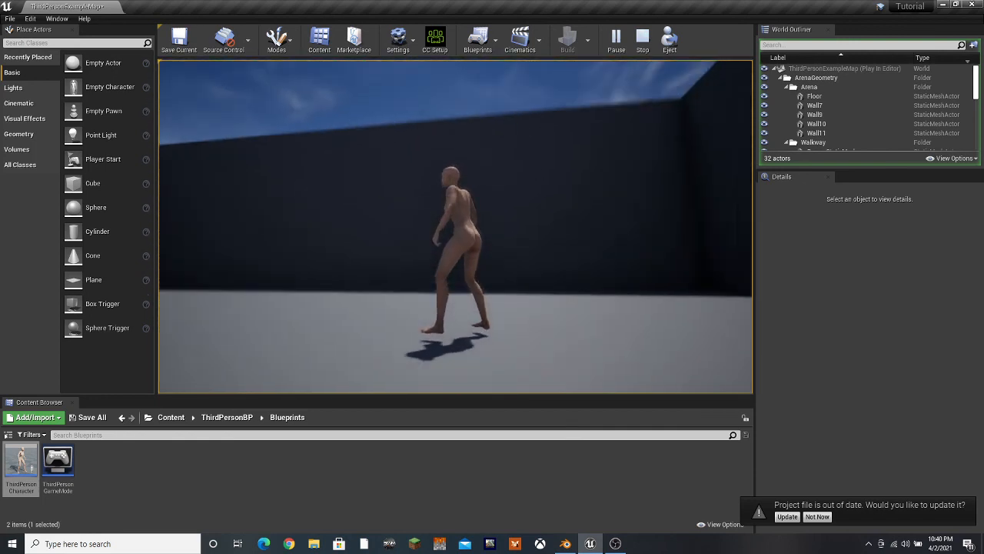
{"action": "key", "text": "w"}
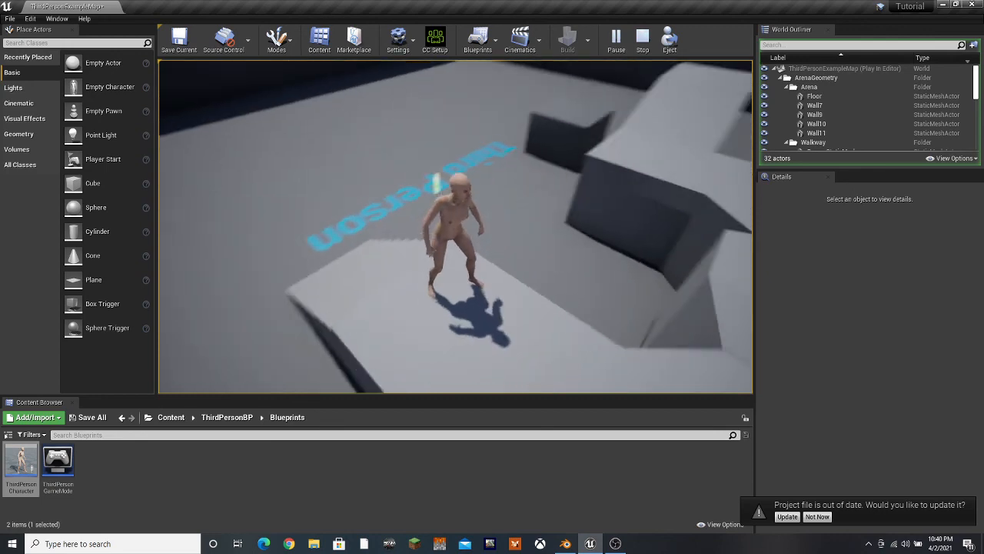
{"action": "key", "text": "w"}
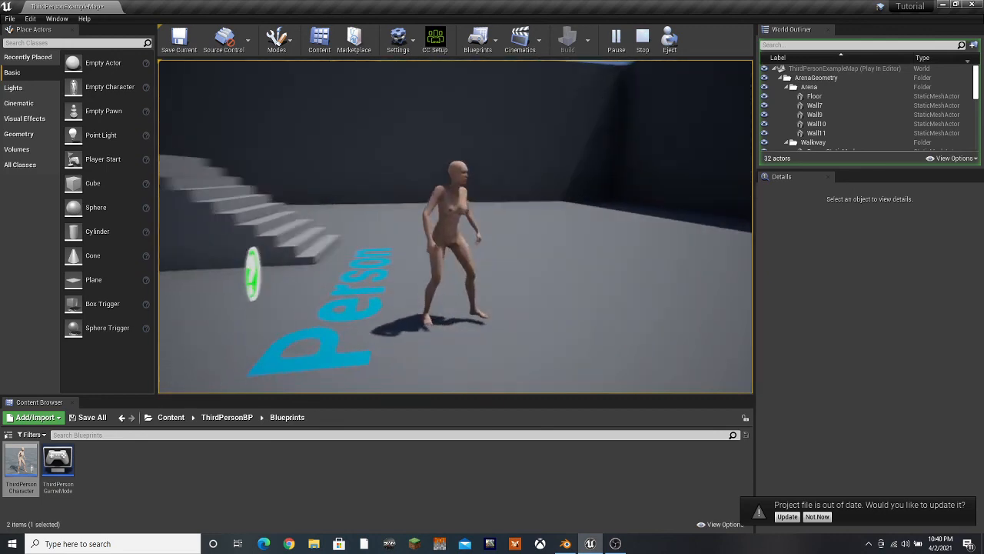
{"action": "key", "text": "Escape"}
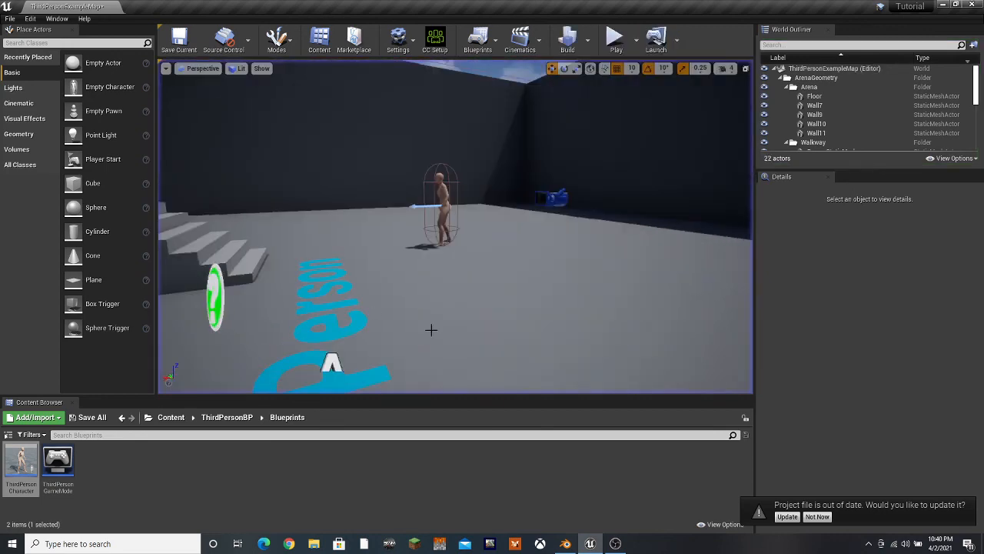
{"action": "left_click", "coordinate": [616, 543]}
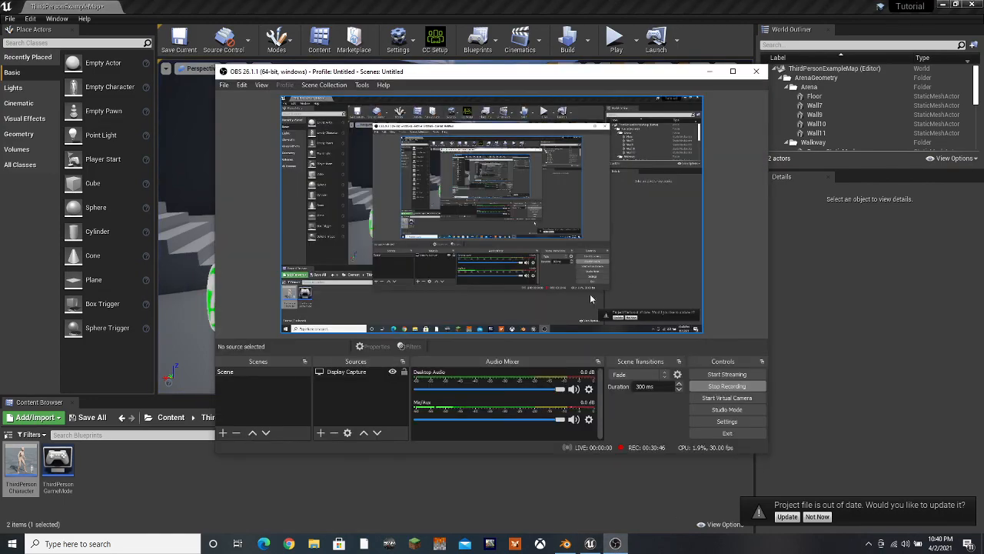